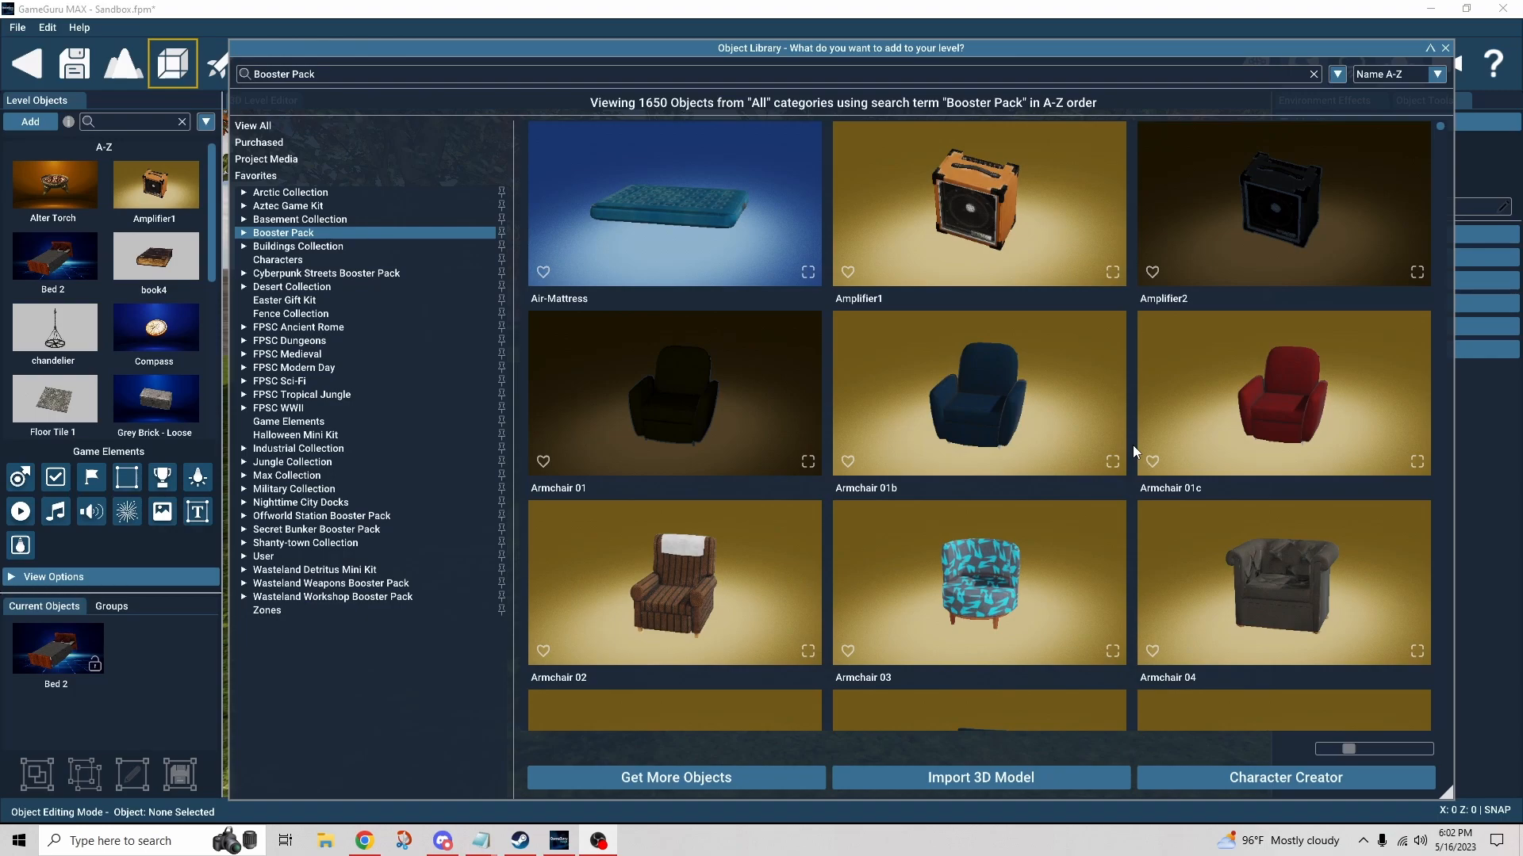
Browse the Booster Pack objects in the Object Library in A-Z order.
scroll(1133, 445, down, 3)
scroll(1133, 445, down, 7)
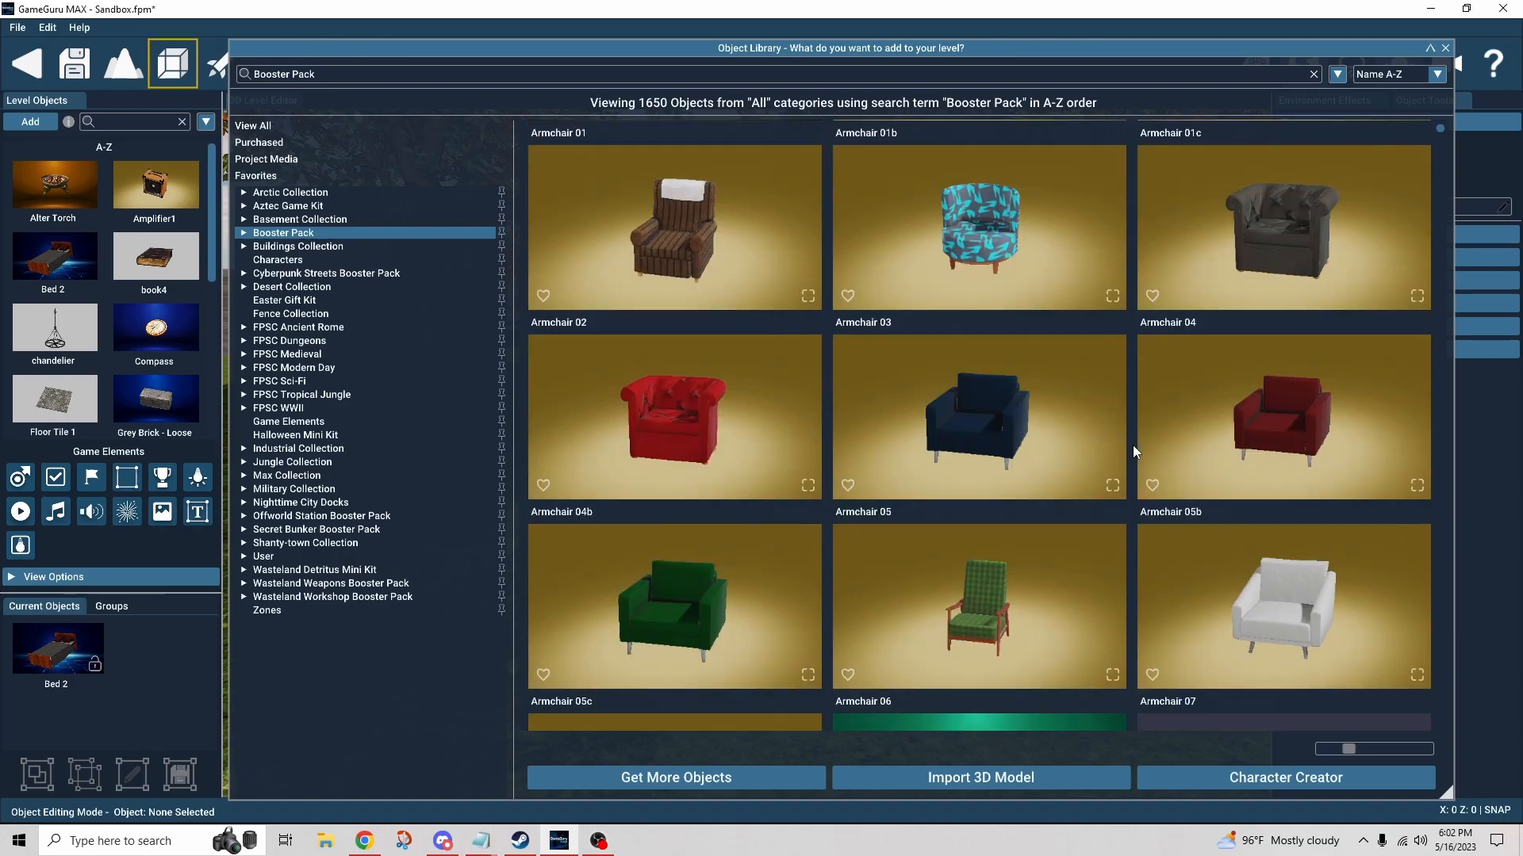
scroll(1132, 445, down, 3)
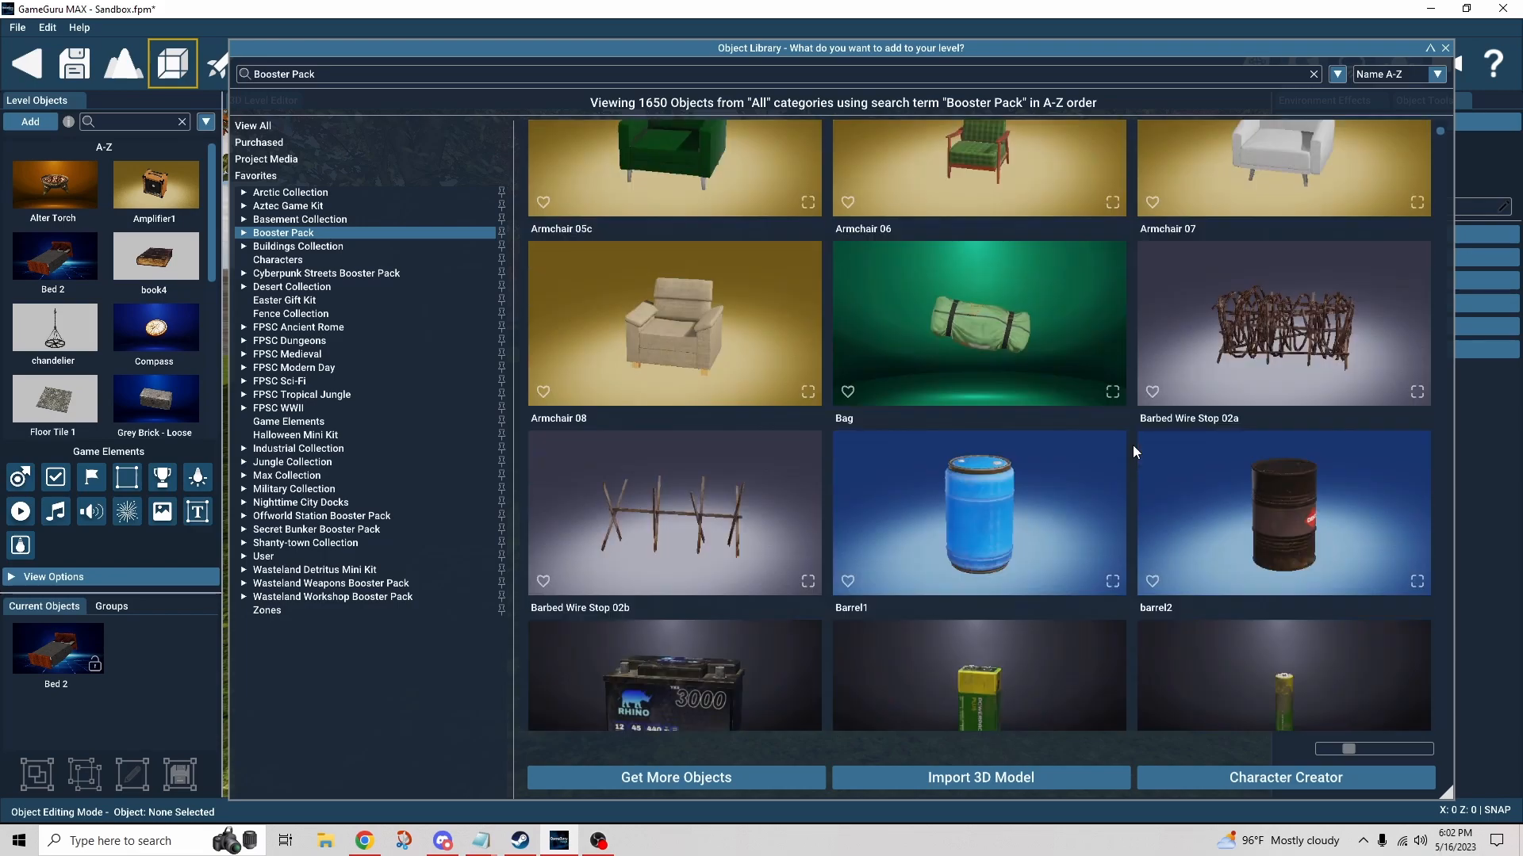
scroll(1133, 445, down, 3)
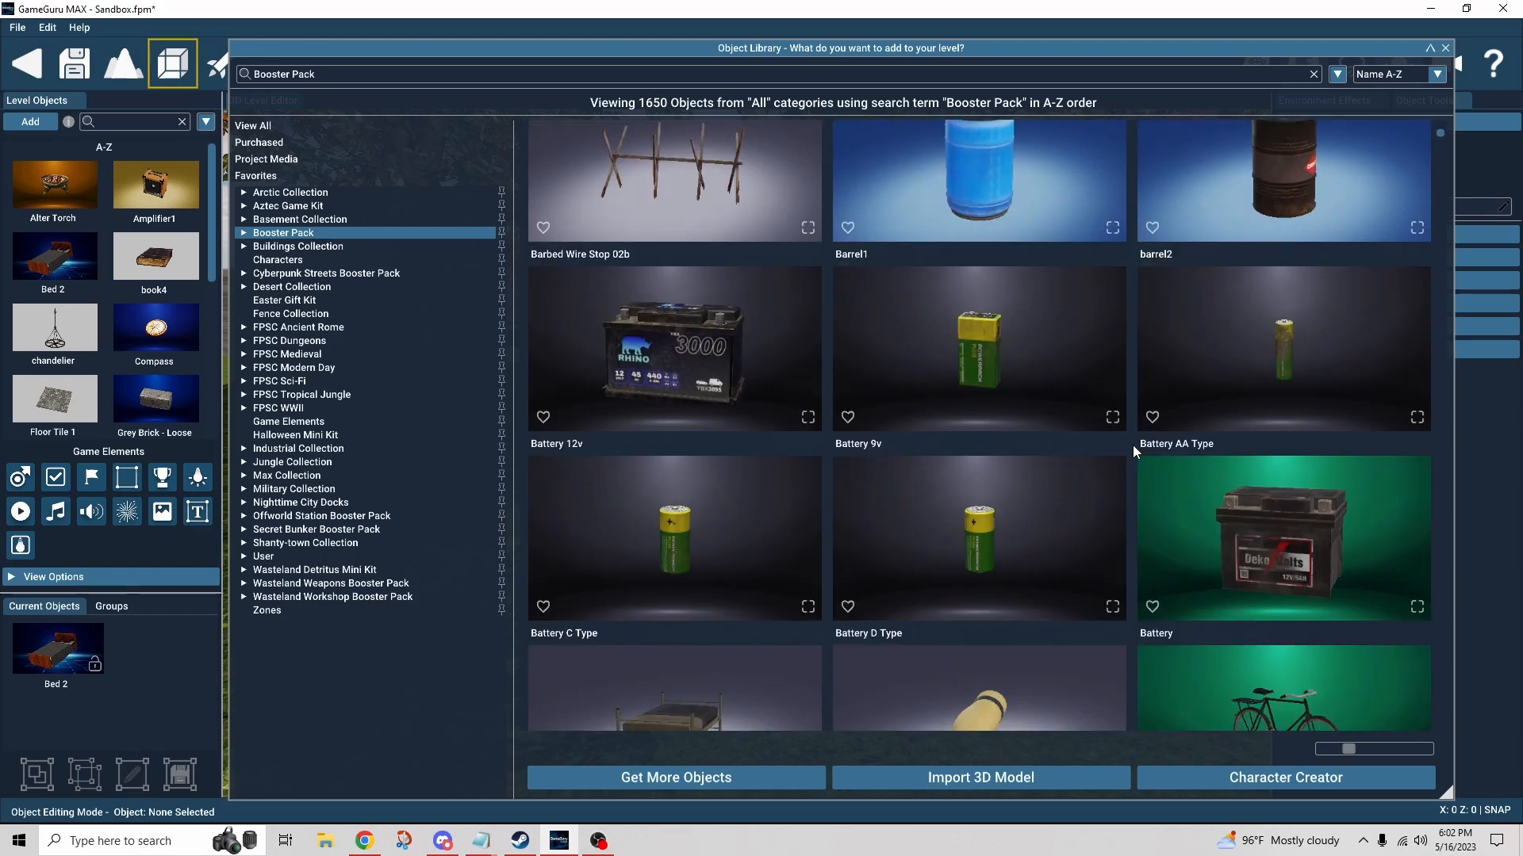
scroll(1132, 445, down, 3)
scroll(1132, 445, down, 3)
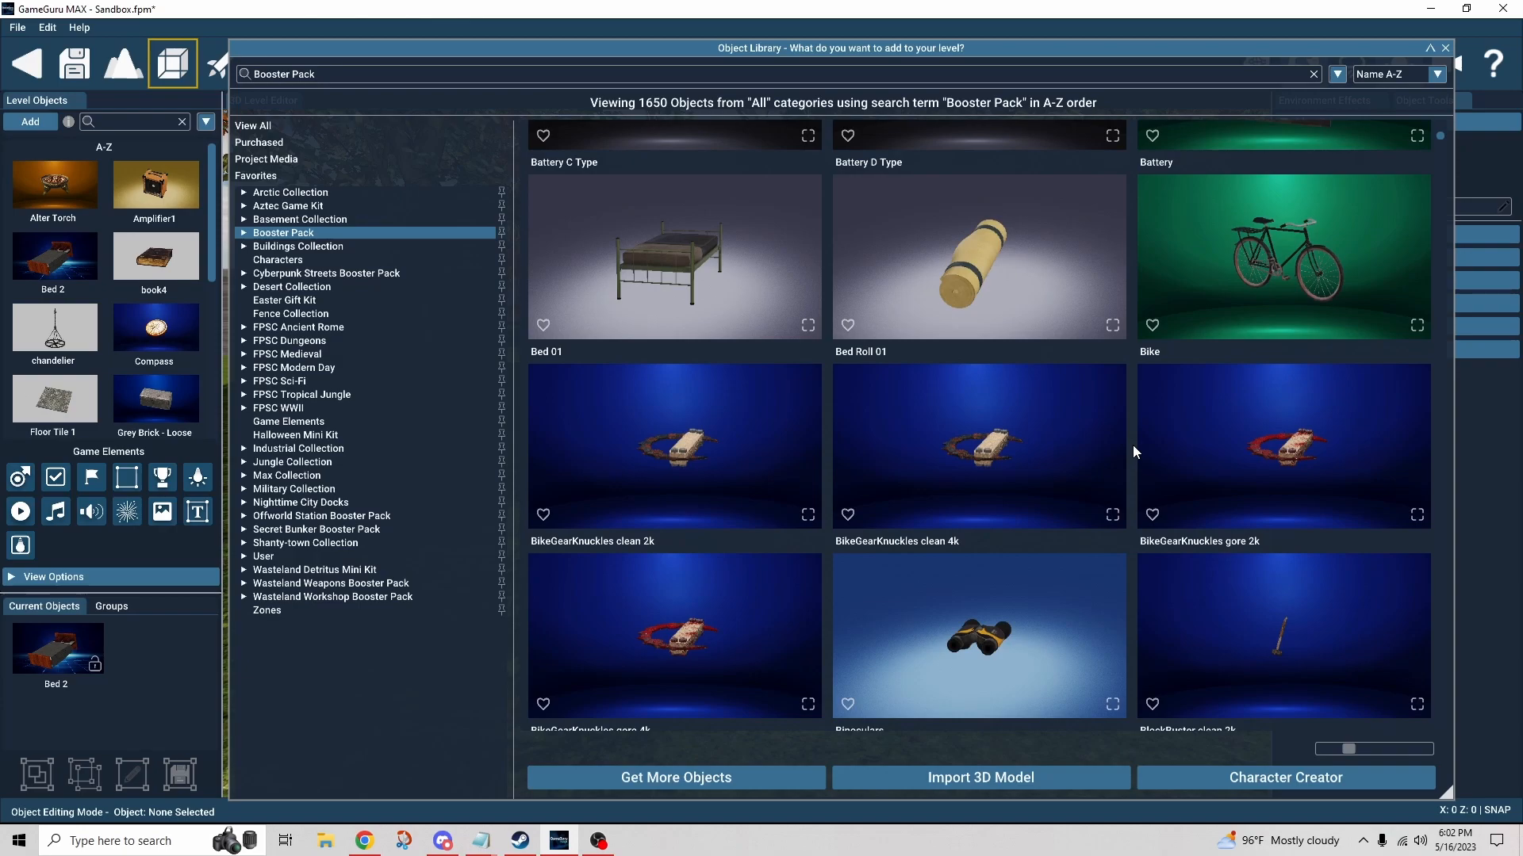
scroll(1133, 444, down, 3)
scroll(1133, 445, down, 3)
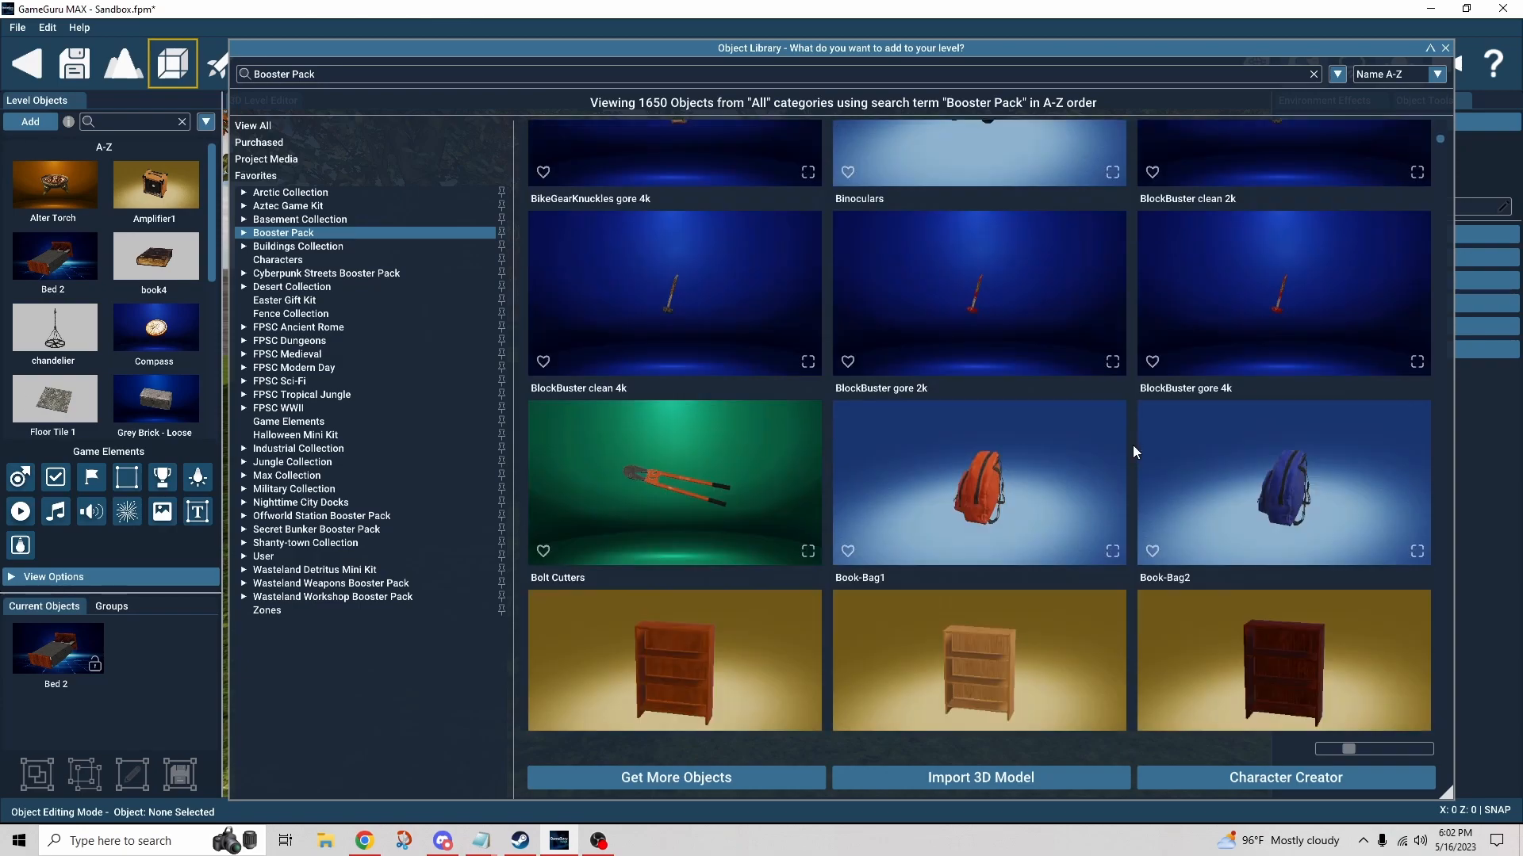
scroll(1133, 445, down, 3)
scroll(1133, 445, down, 3)
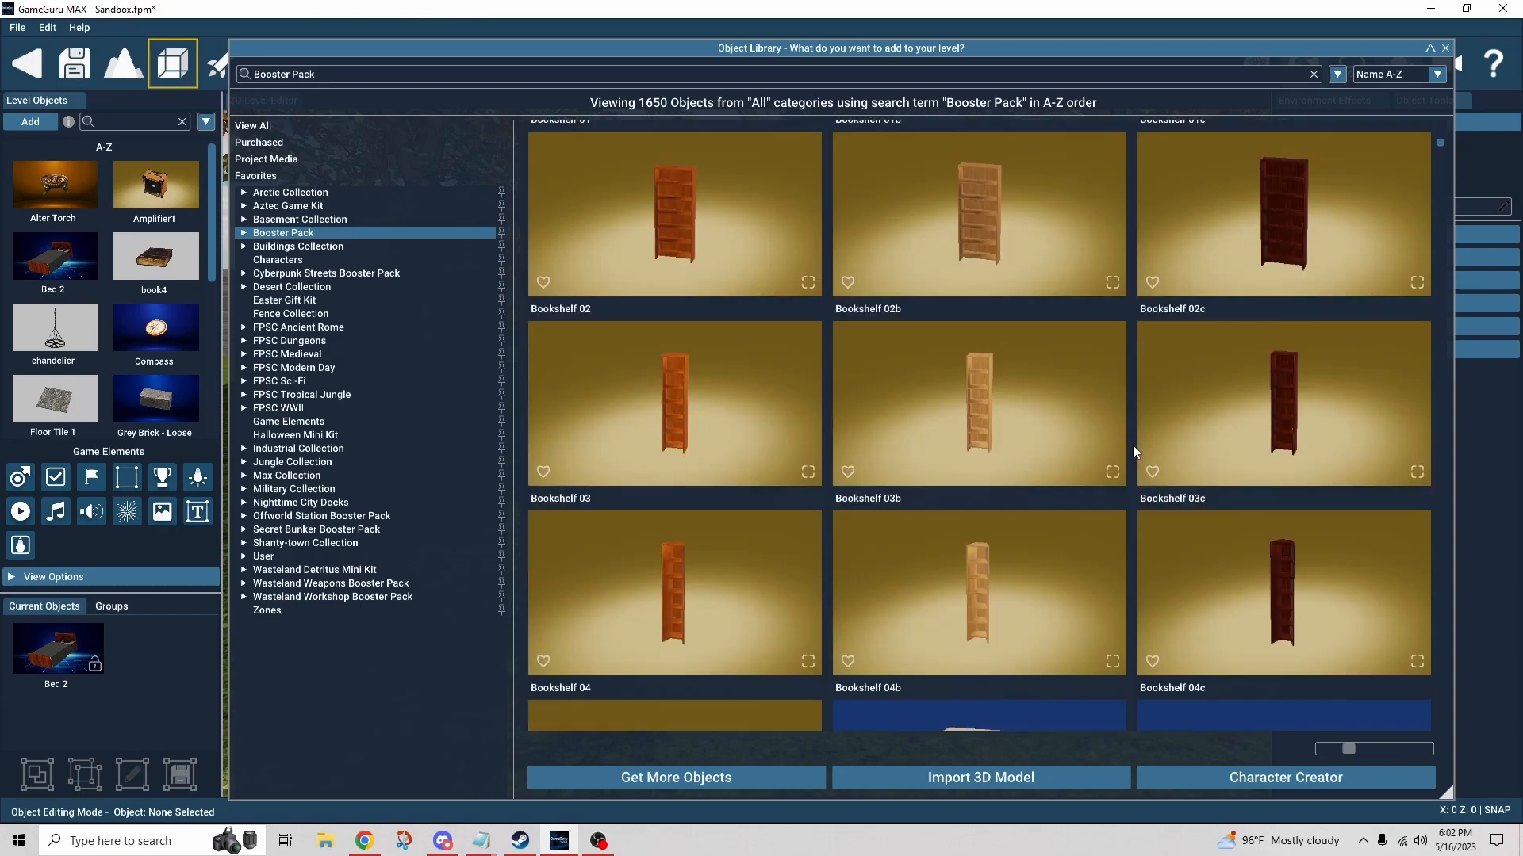
scroll(1133, 445, down, 3)
scroll(1132, 445, down, 3)
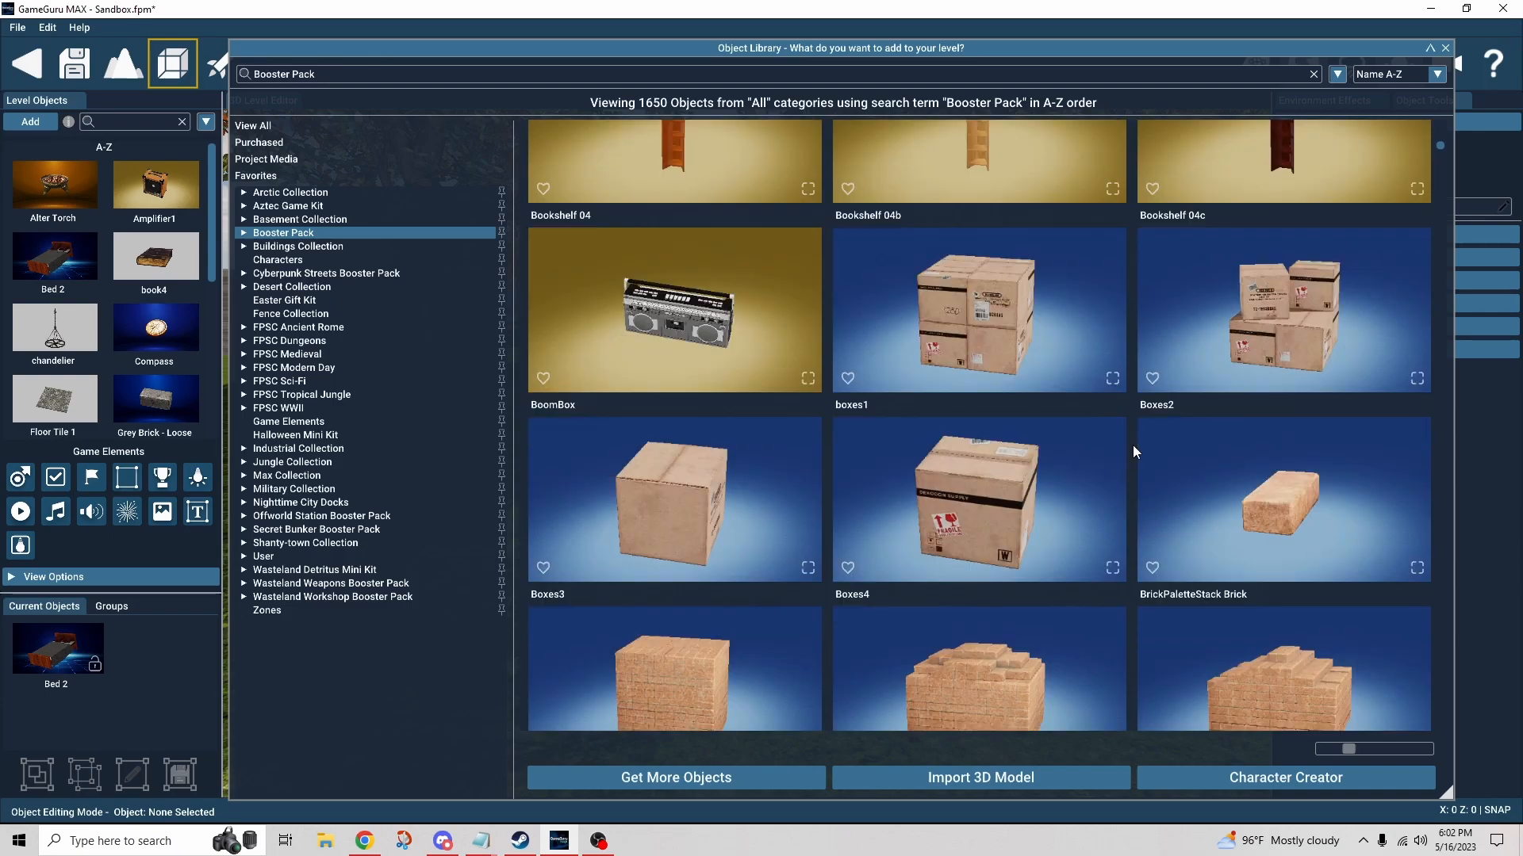
scroll(1132, 445, down, 3)
scroll(1132, 445, down, 3)
scroll(1132, 445, down, 3)
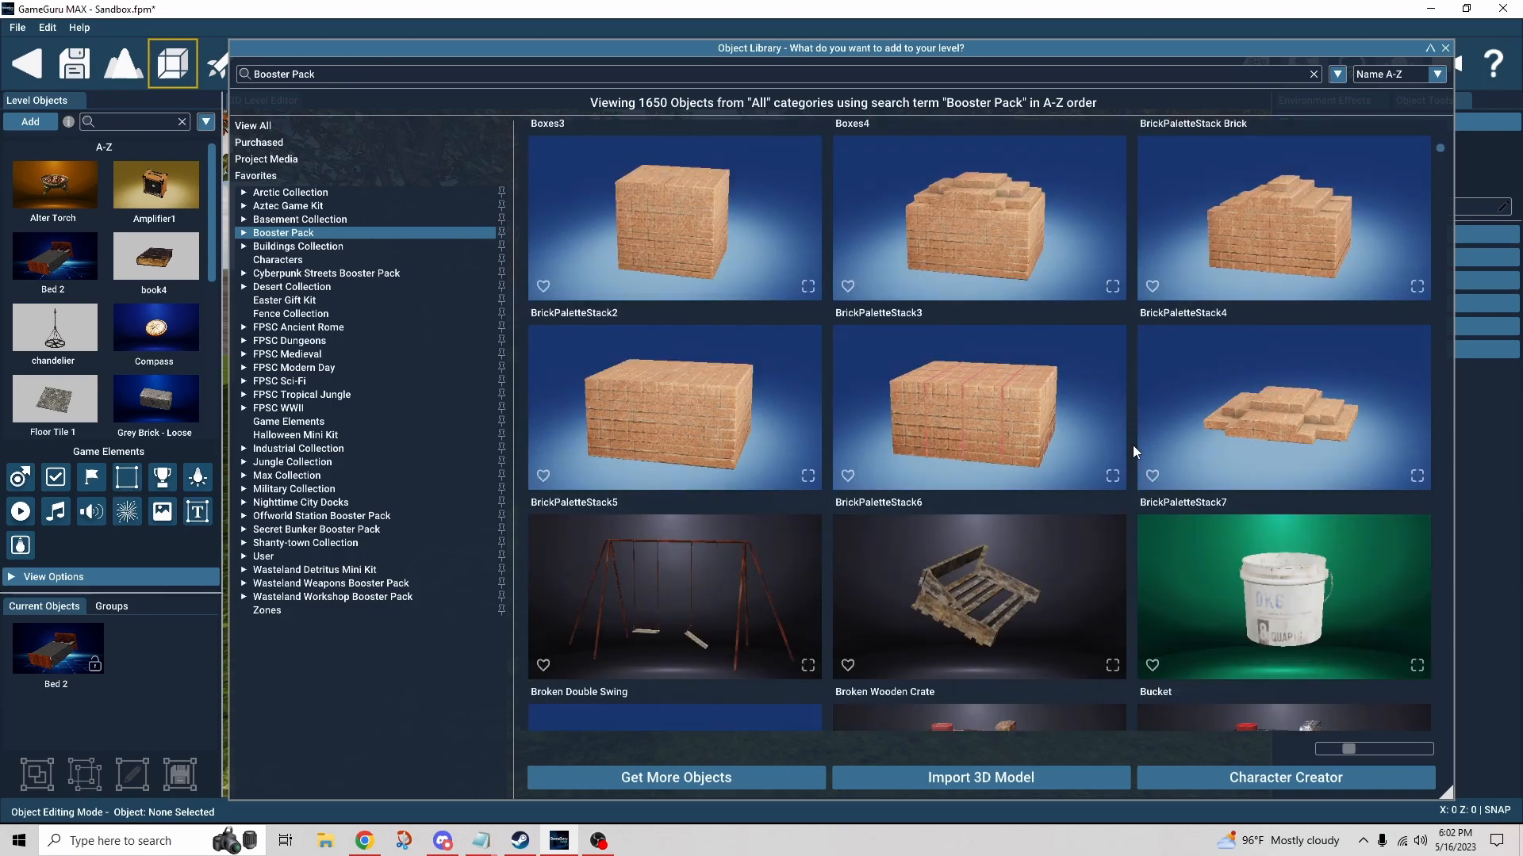
scroll(1133, 444, down, 3)
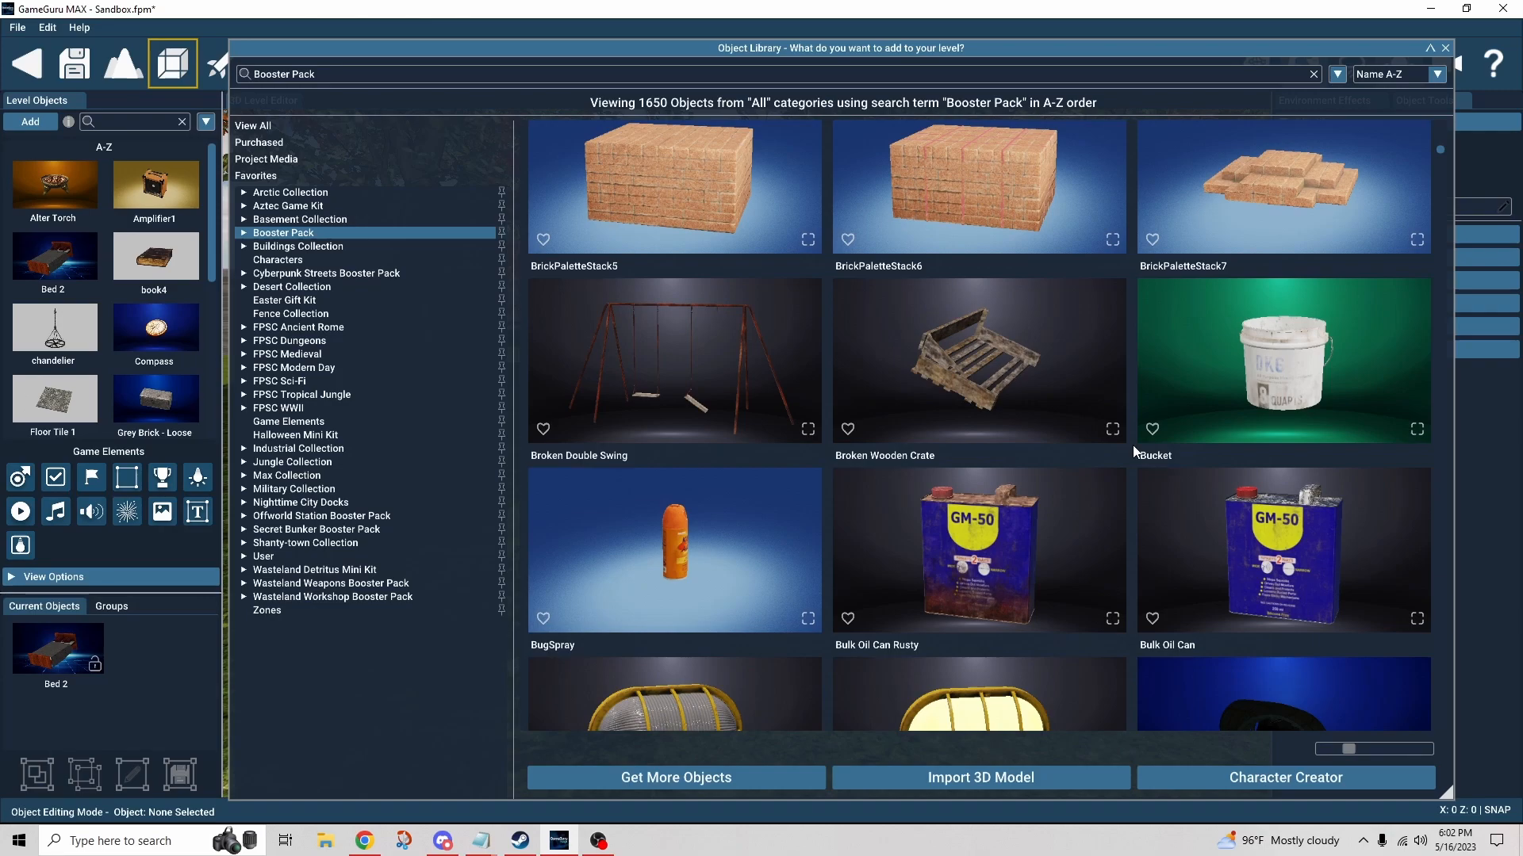
scroll(1133, 445, down, 3)
scroll(1133, 444, down, 3)
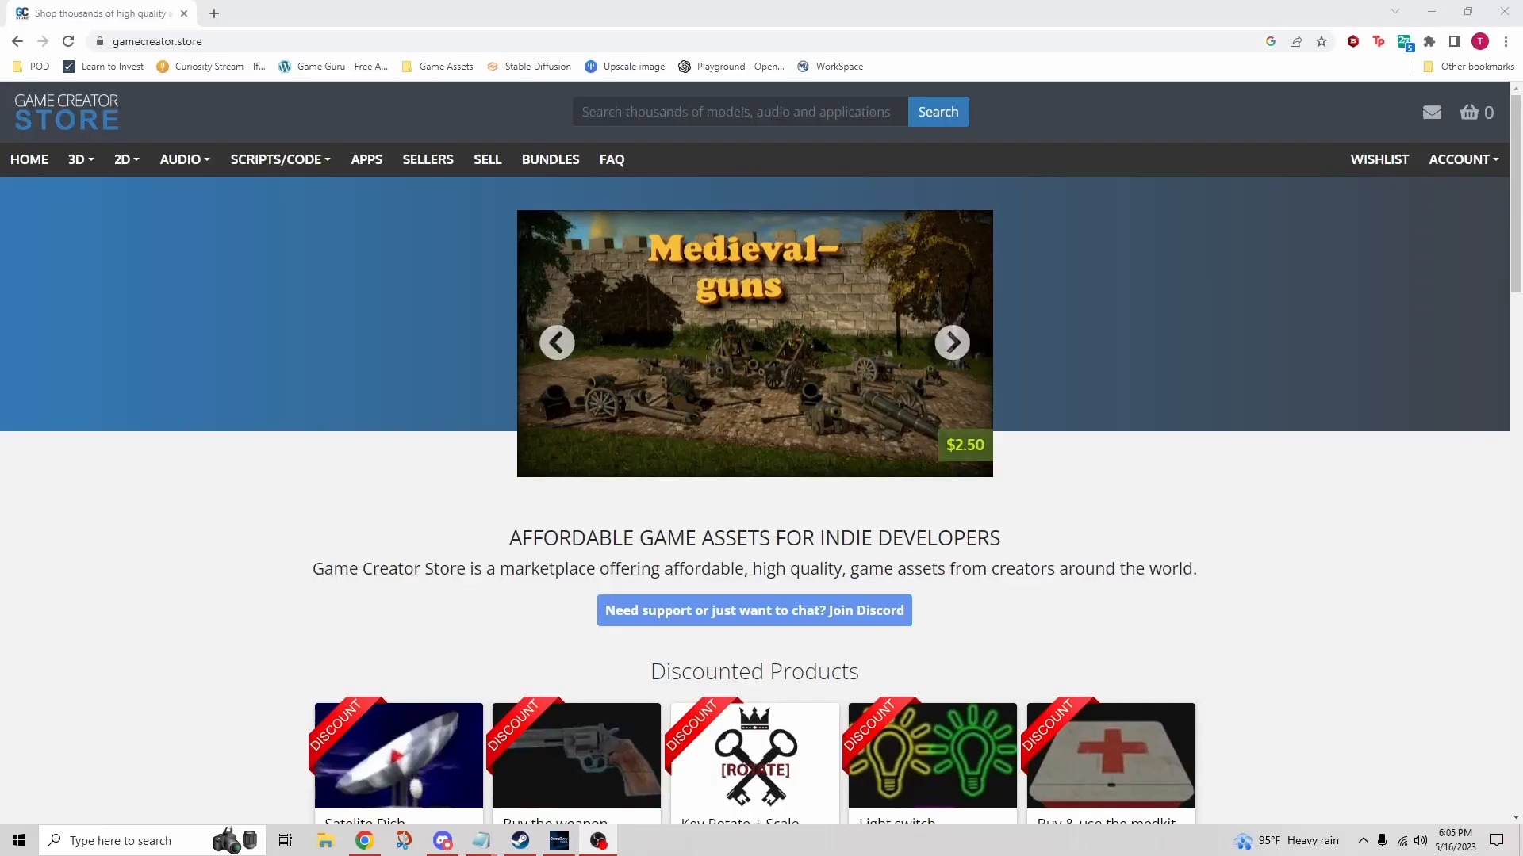
Browse the Game Creator Store home page and the shared assets in the GameGuru MAX Discord share channel.
scroll(211, 272, down, 4)
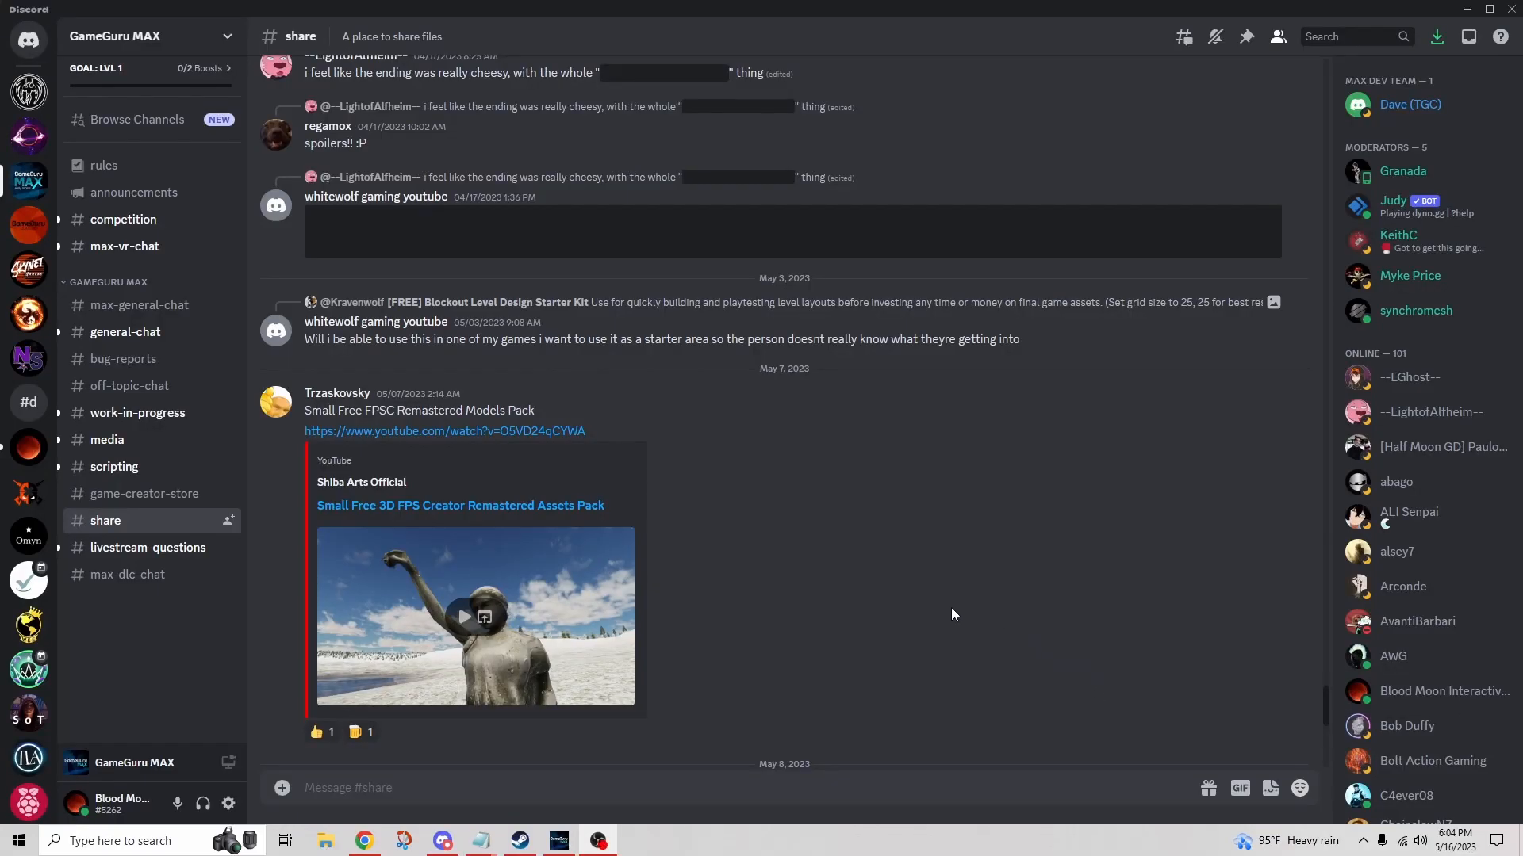
scroll(952, 615, up, 3)
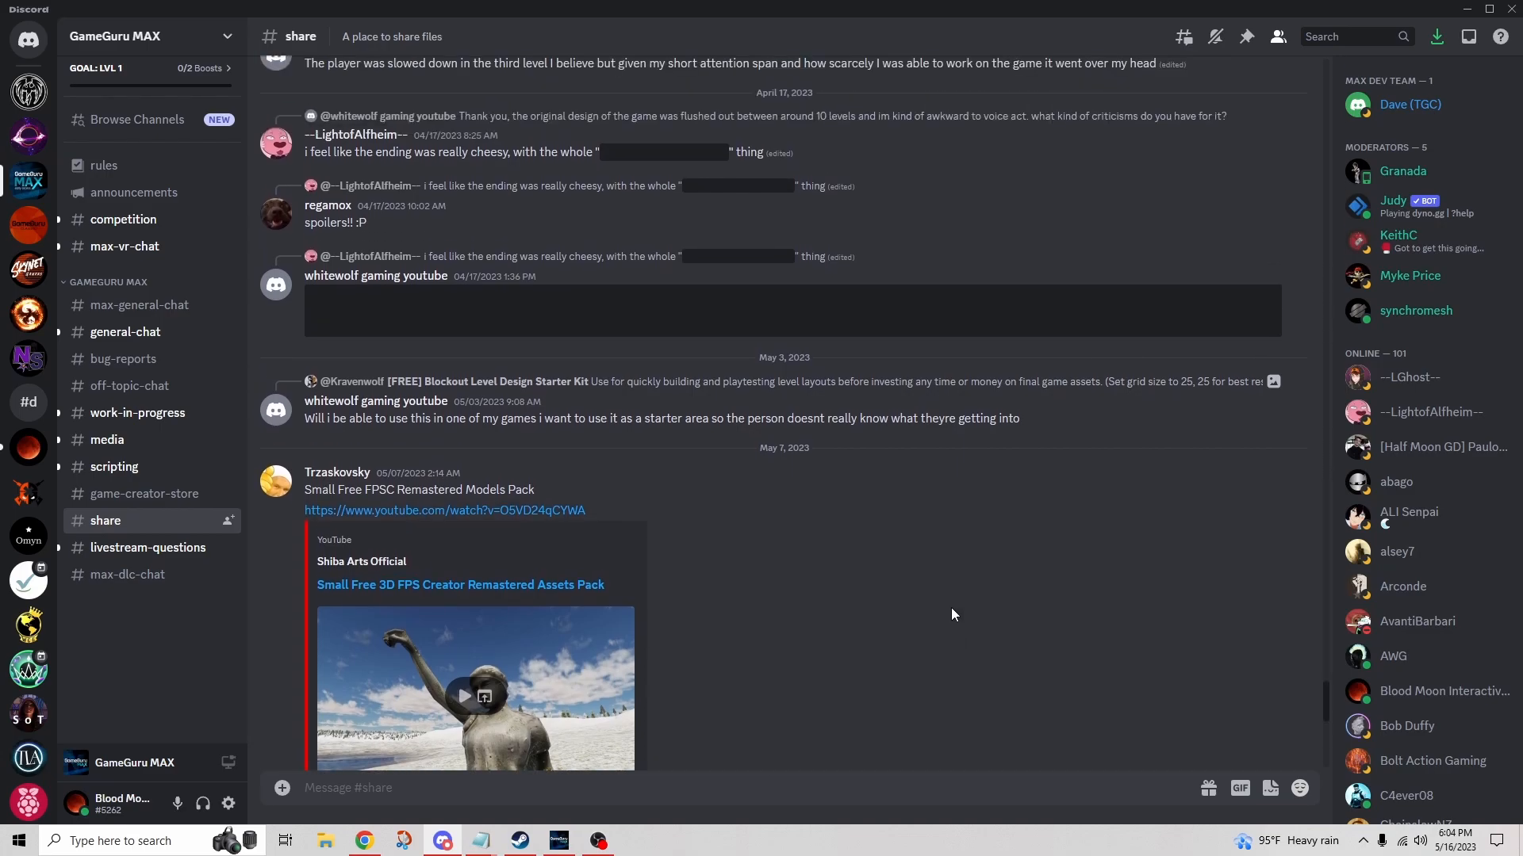
scroll(952, 615, up, 4)
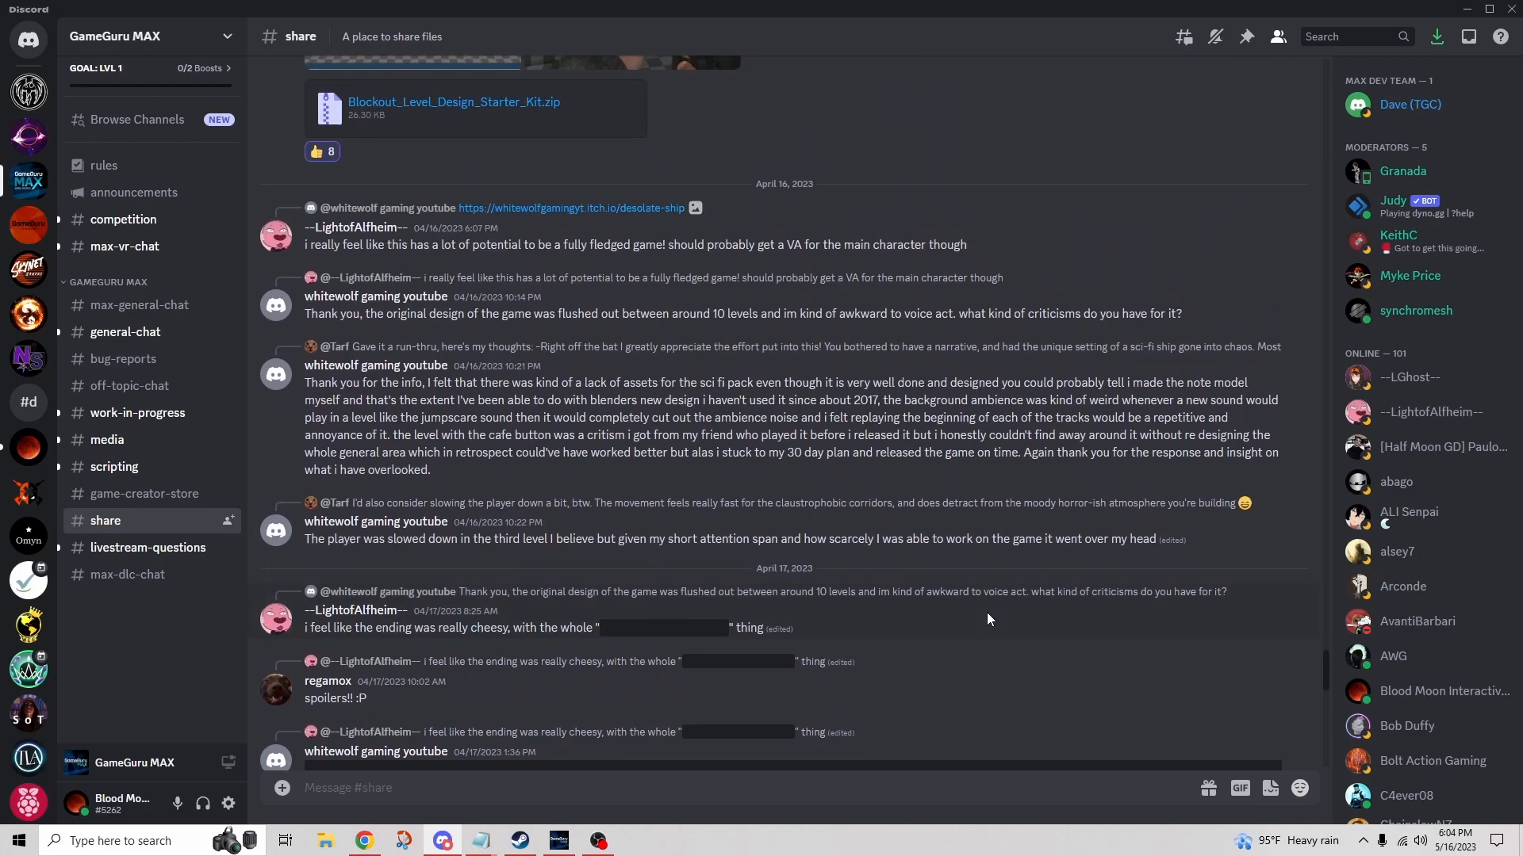
scroll(987, 613, up, 4)
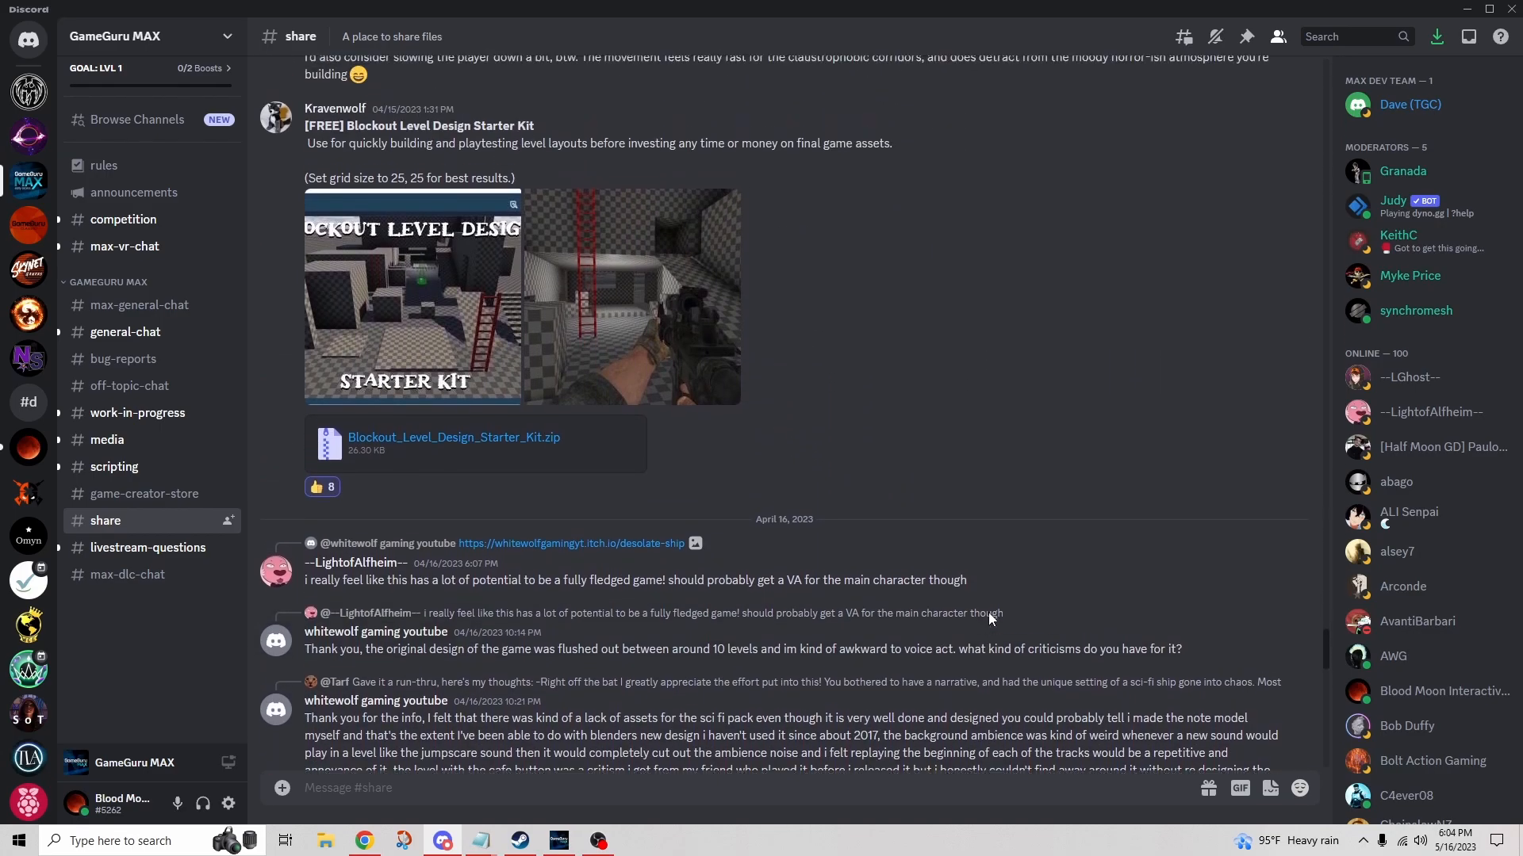
scroll(989, 614, up, 4)
scroll(988, 620, up, 8)
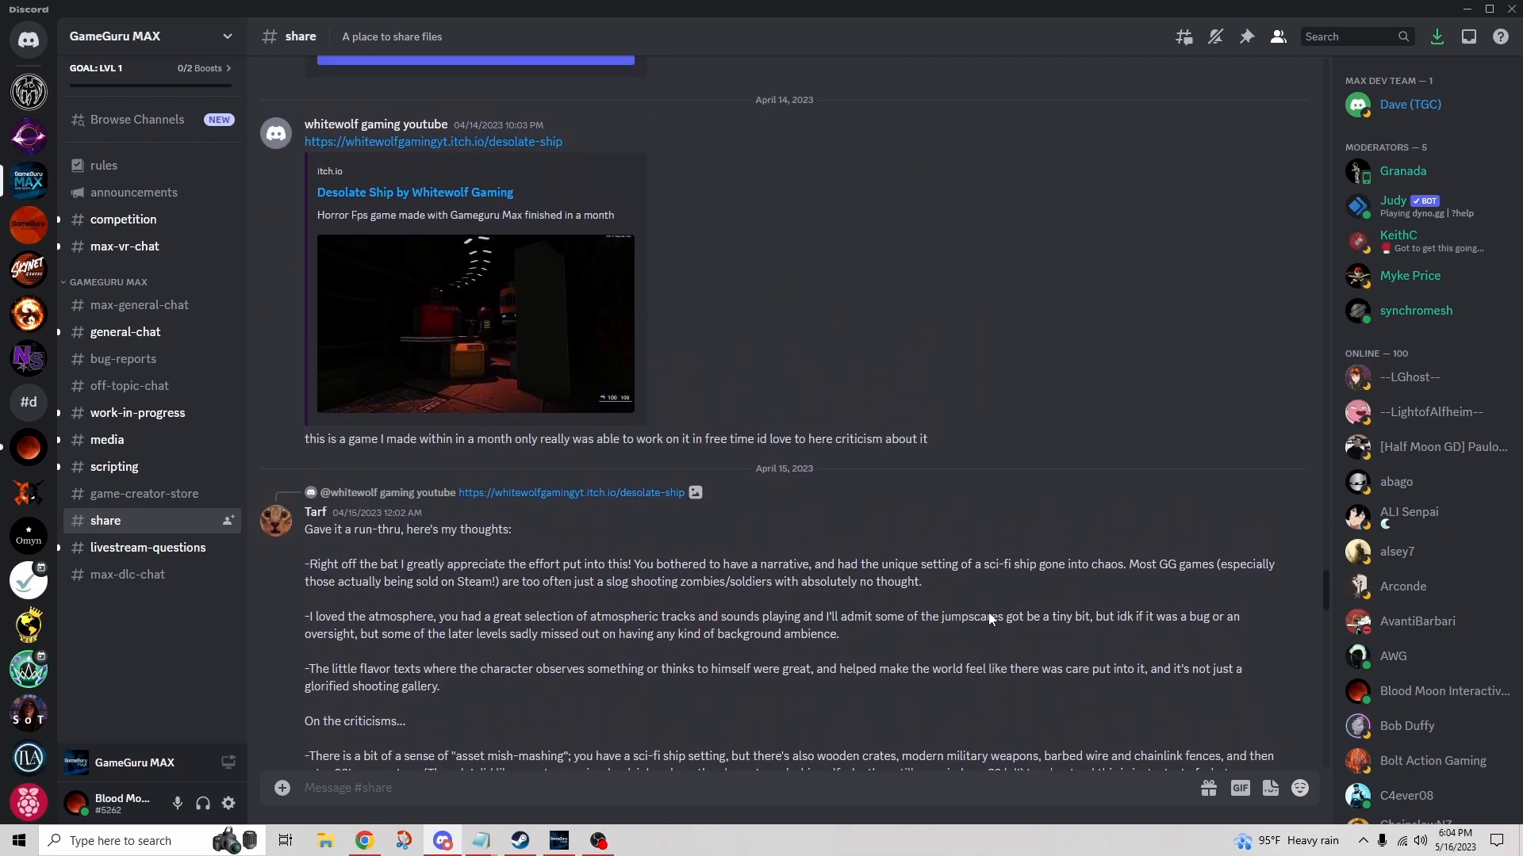
scroll(988, 619, up, 5)
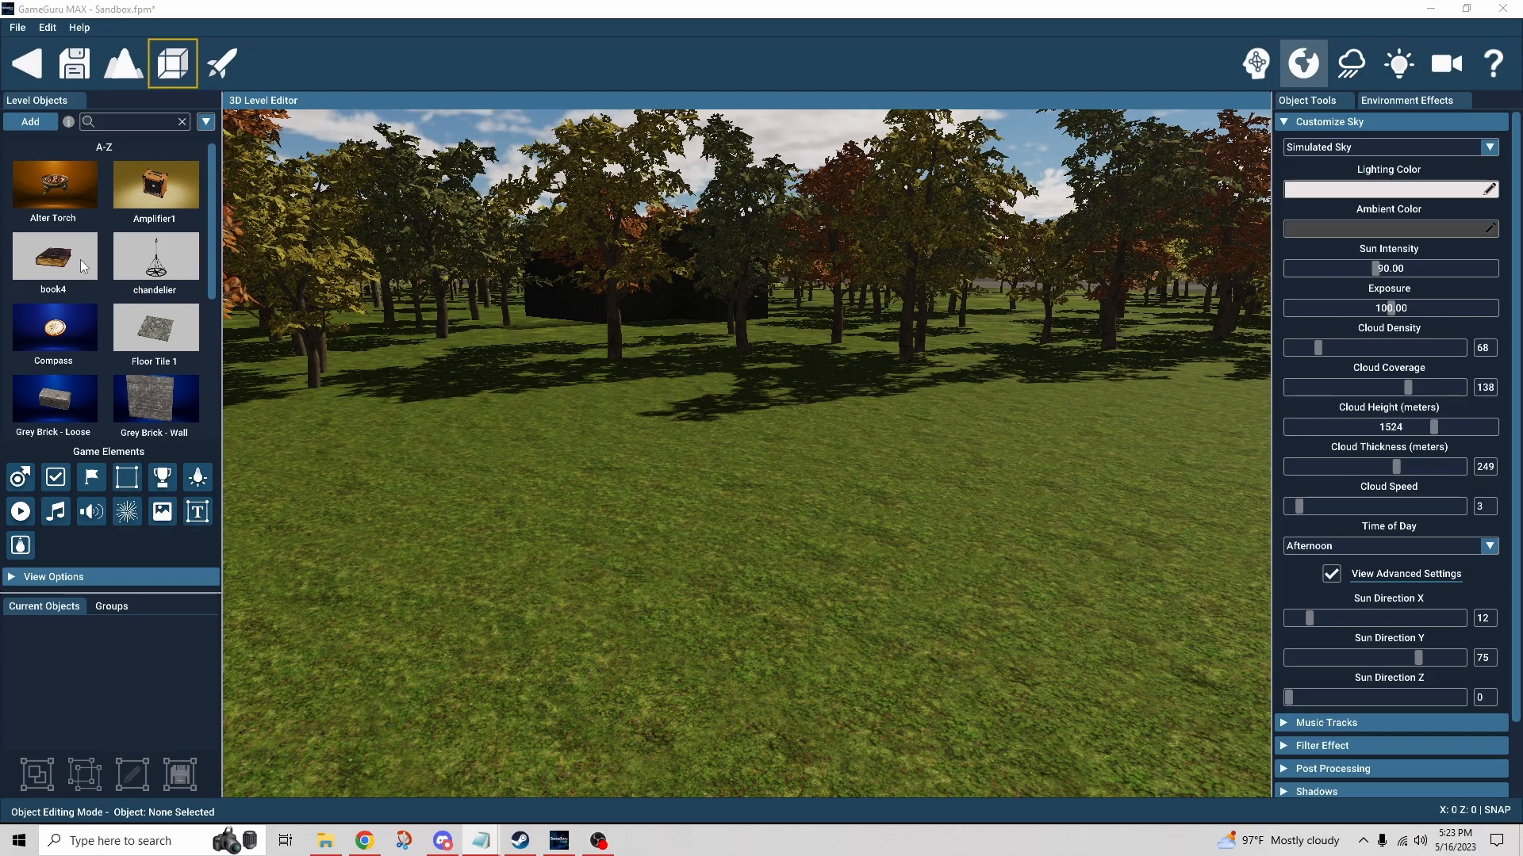
View the FPSC Sci-Fi collection in GameGuru MAX's Object Library and close the library.
click(29, 123)
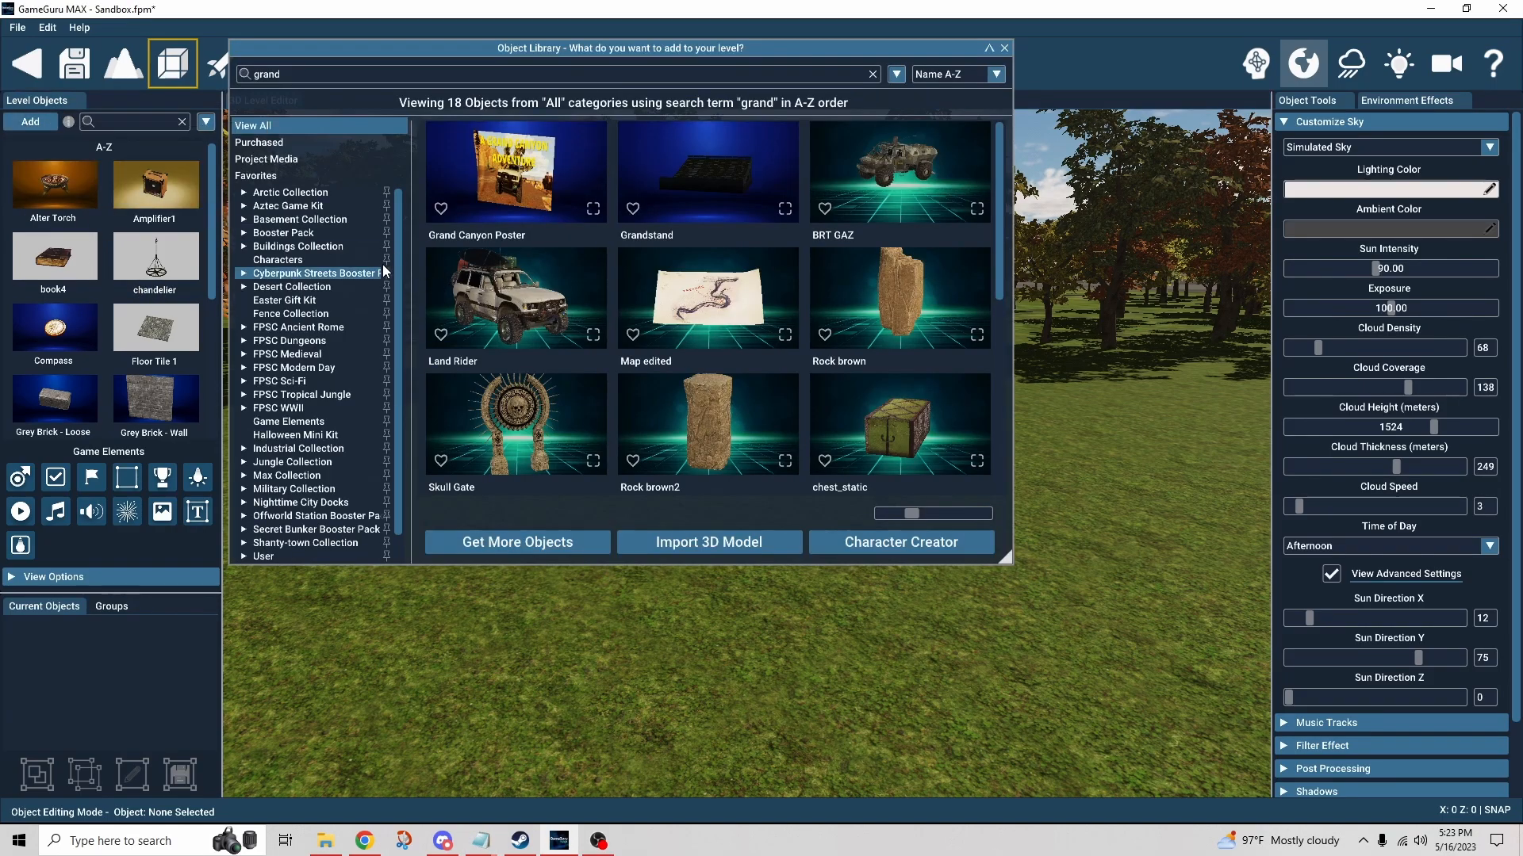
click(289, 382)
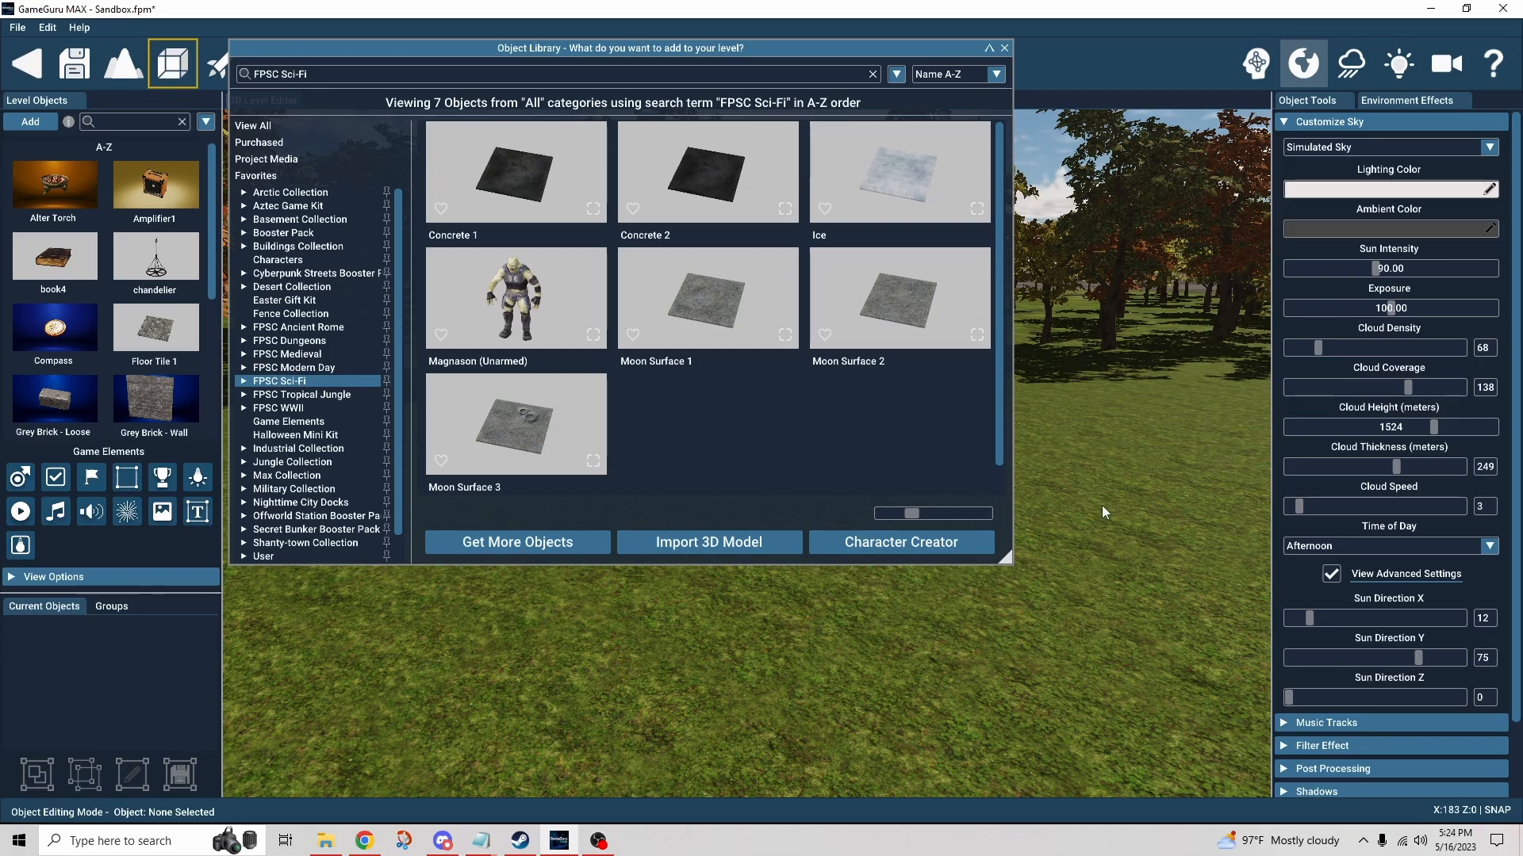
click(1004, 48)
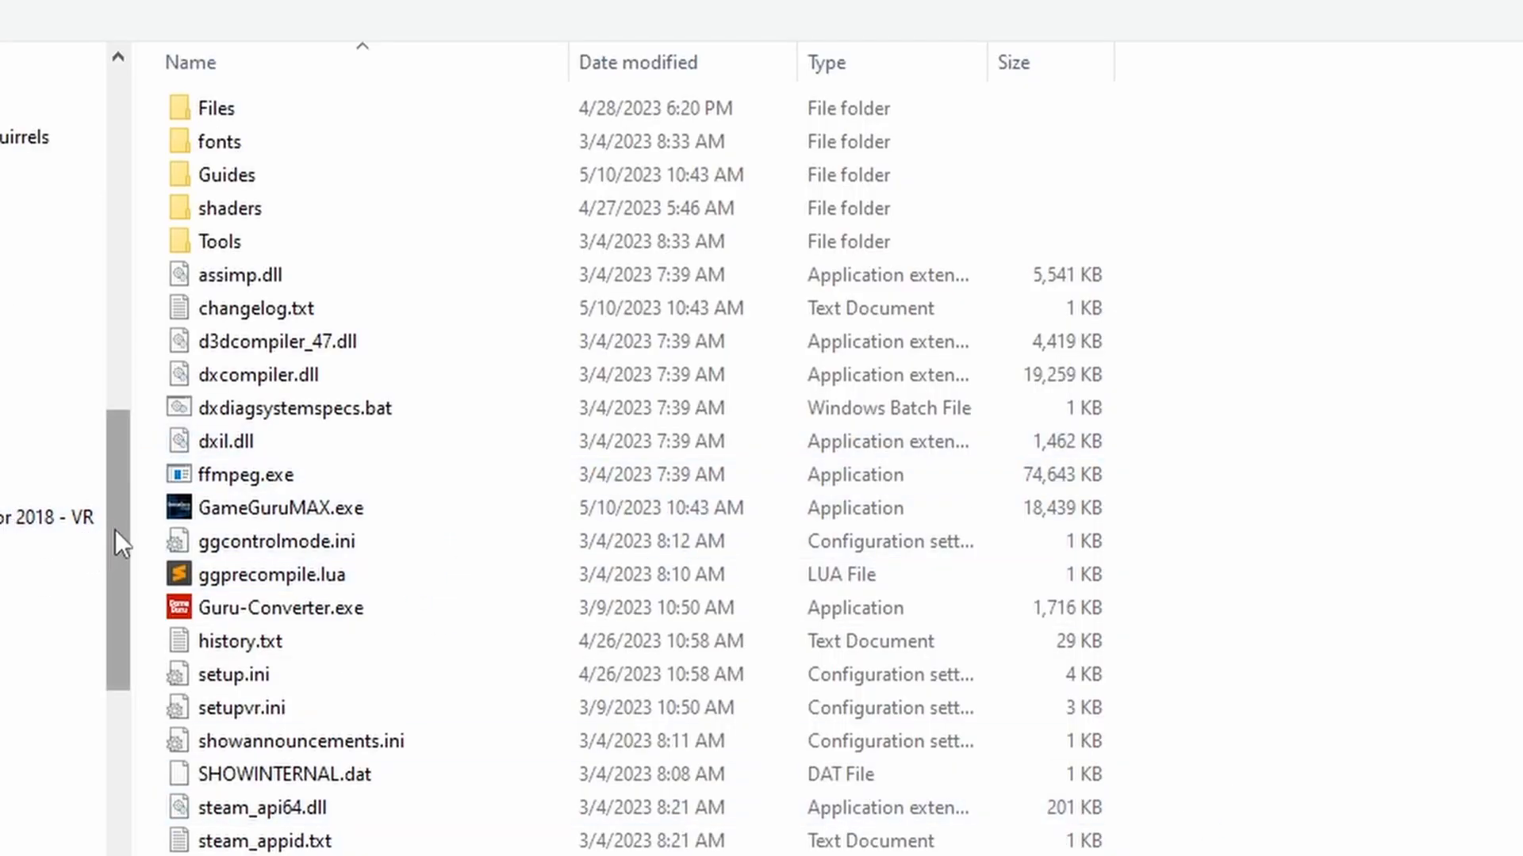
Browse to the Bed 2 folder under Assets > 3D > Import Demo for the model import.
drag(116, 529, 122, 357)
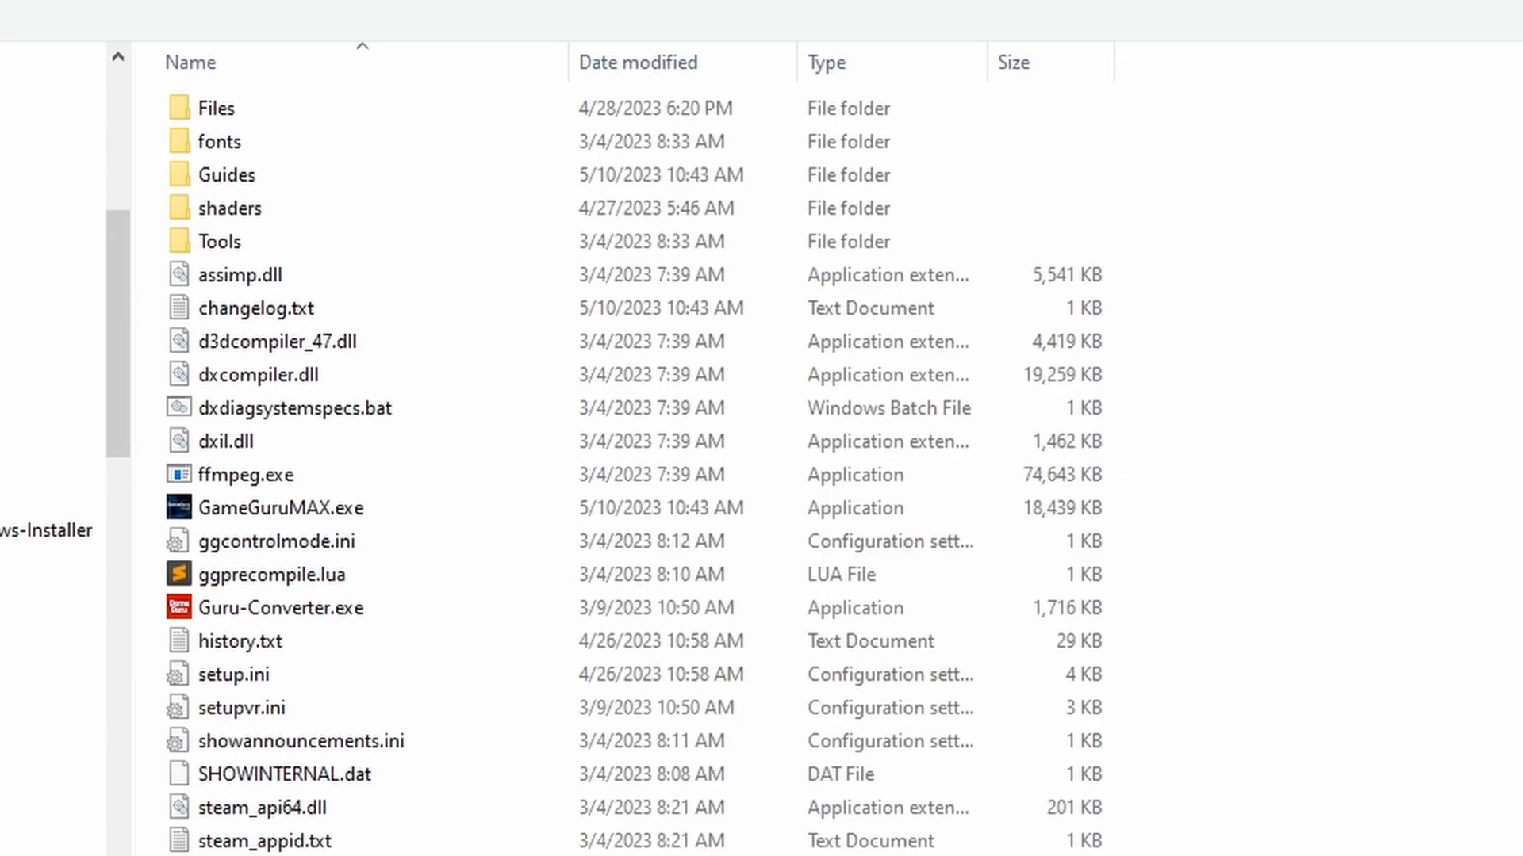
click(75, 655)
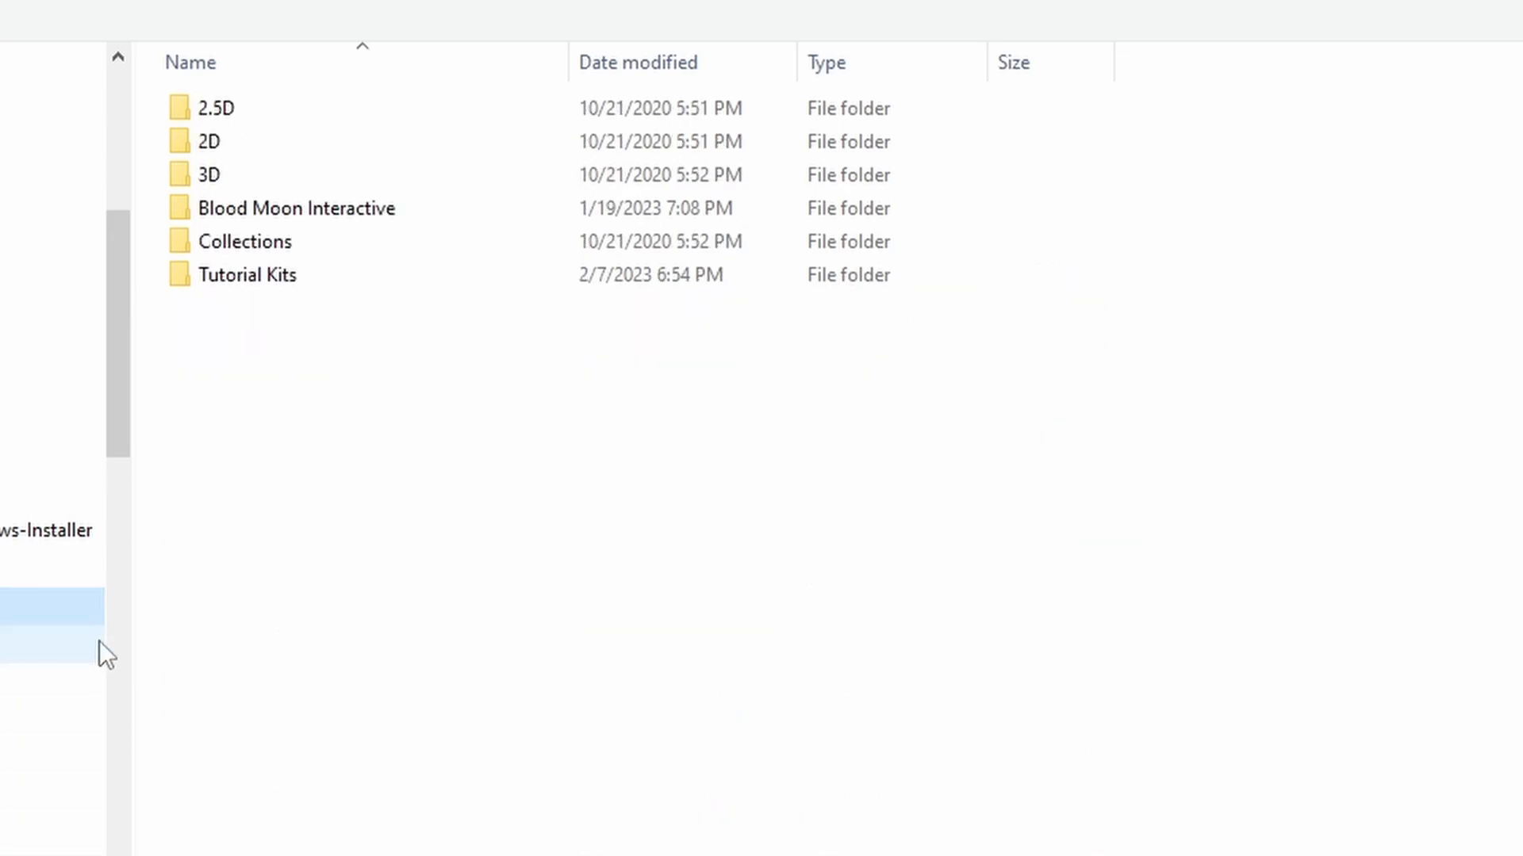
double_click(245, 206)
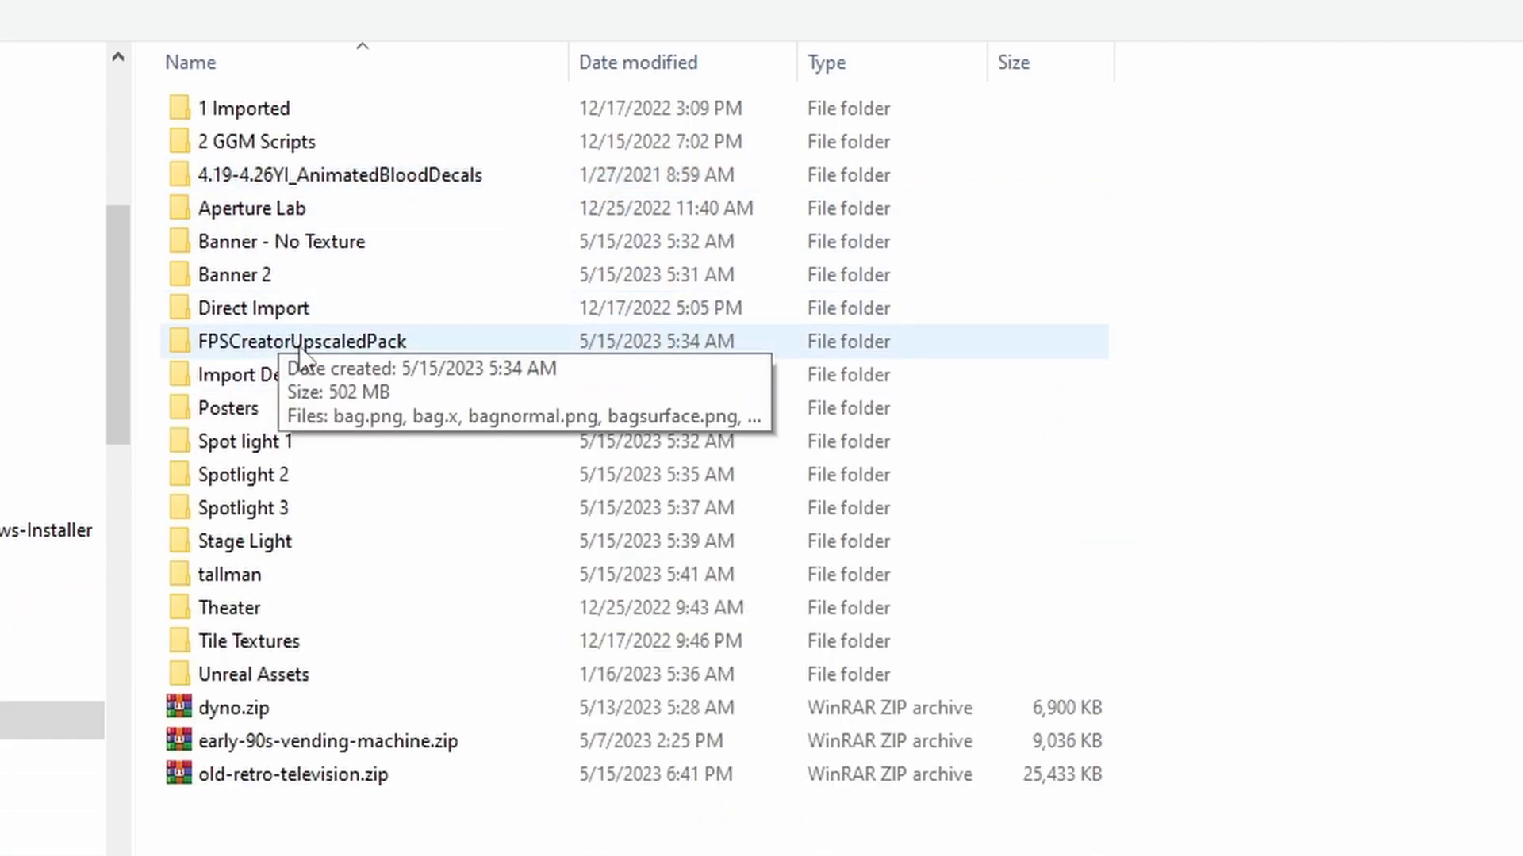
double_click(255, 379)
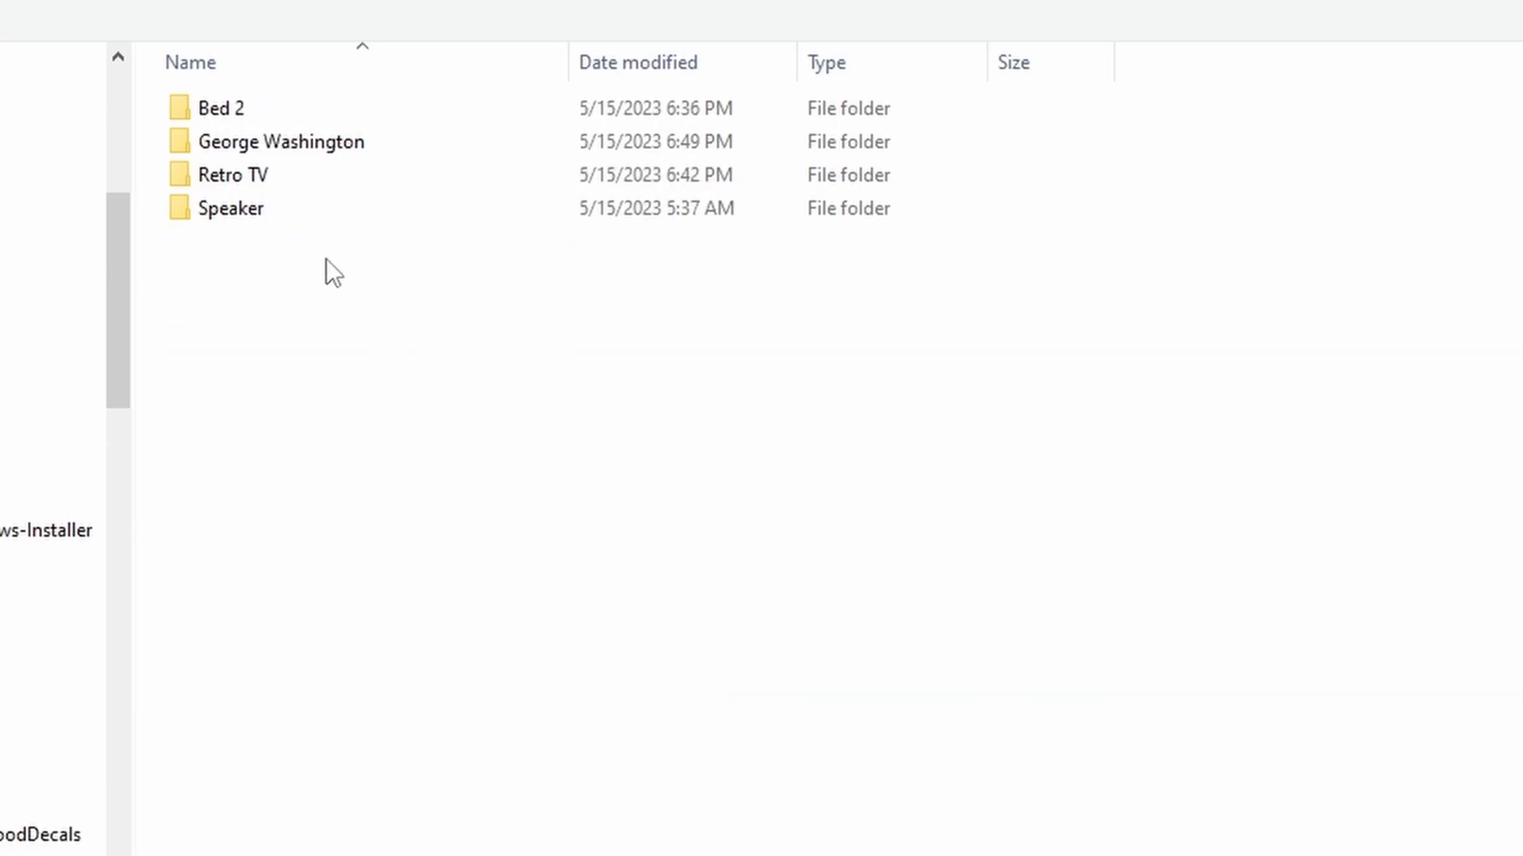
double_click(239, 104)
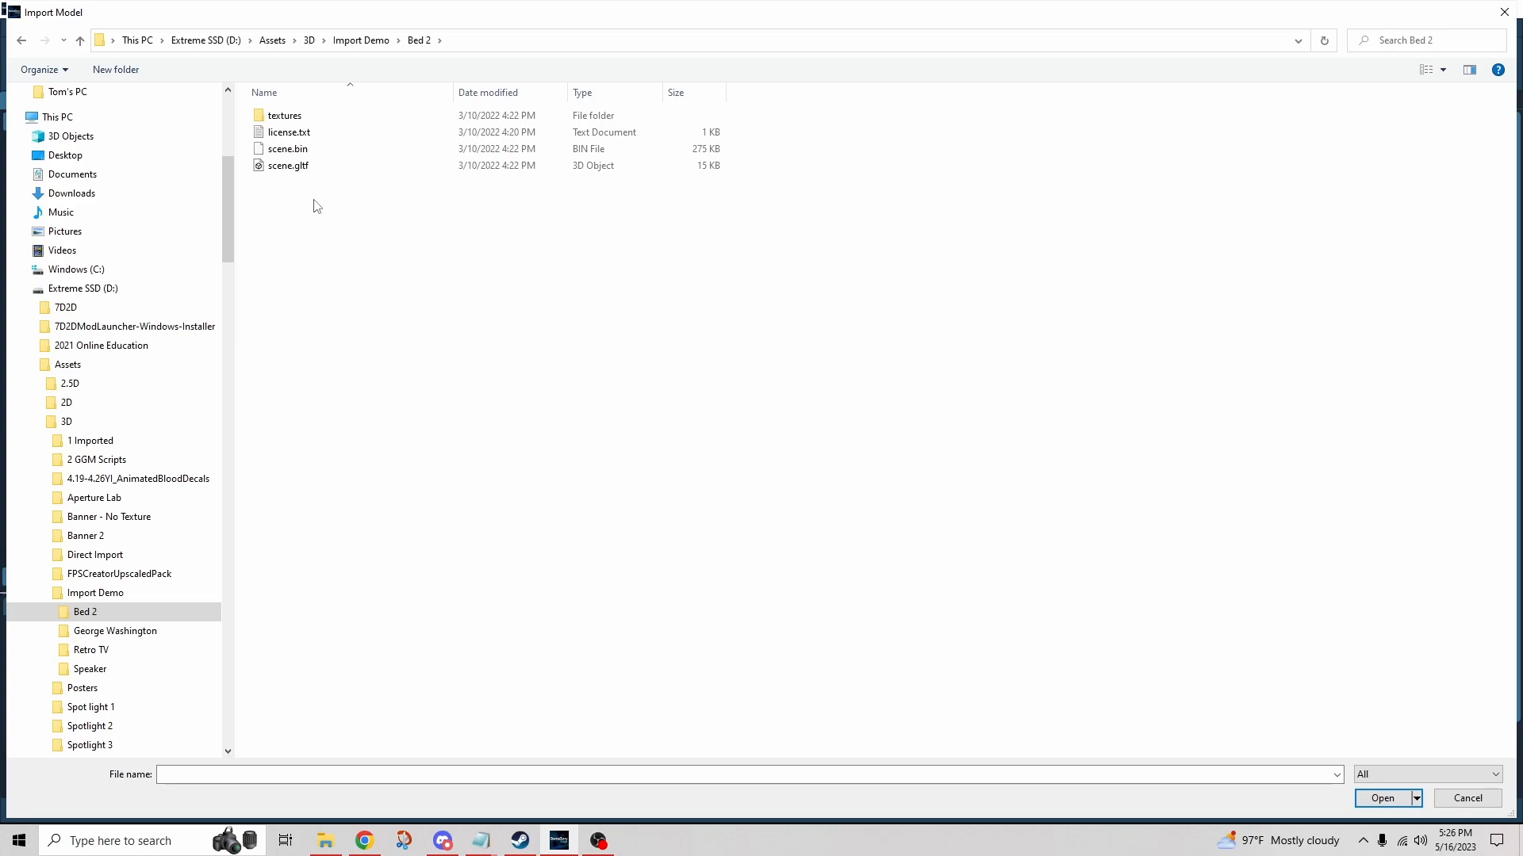
Check the bed's textures folder and load scene.gltf from the Bed 2 folder into the importer.
double_click(300, 123)
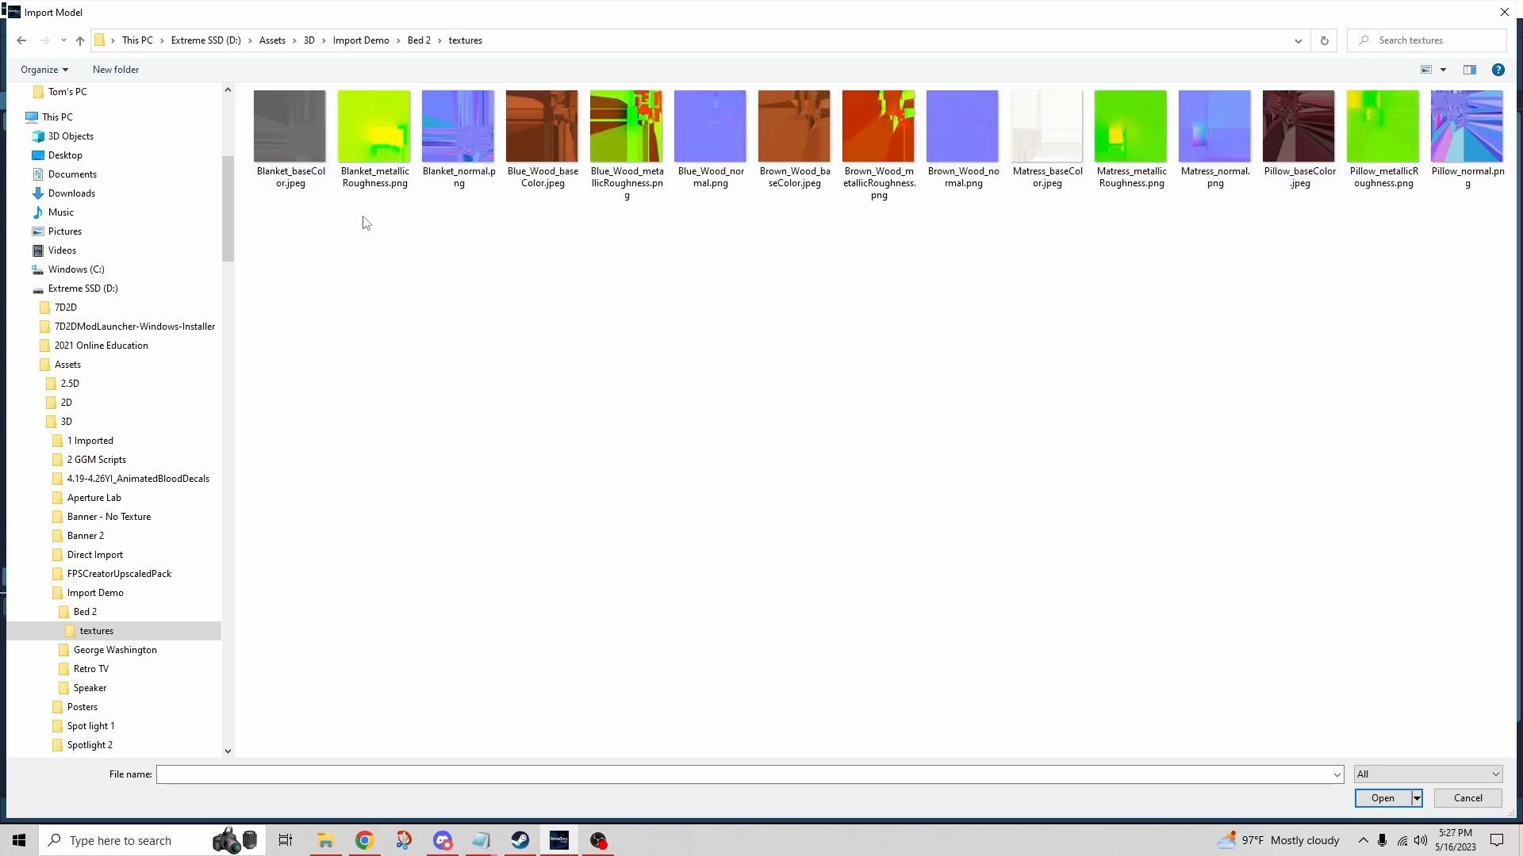
click(419, 40)
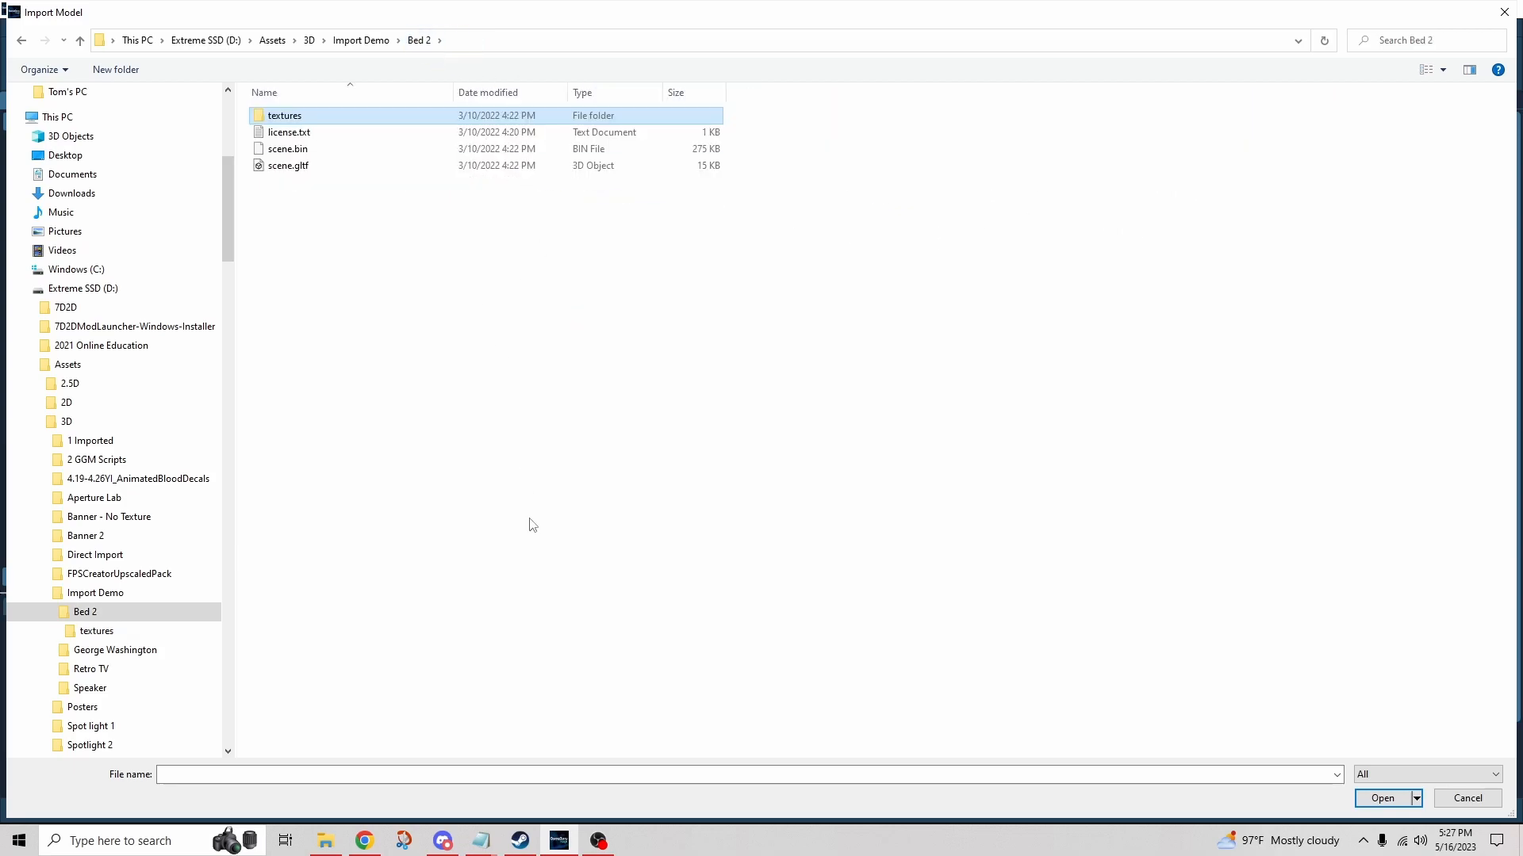
click(287, 166)
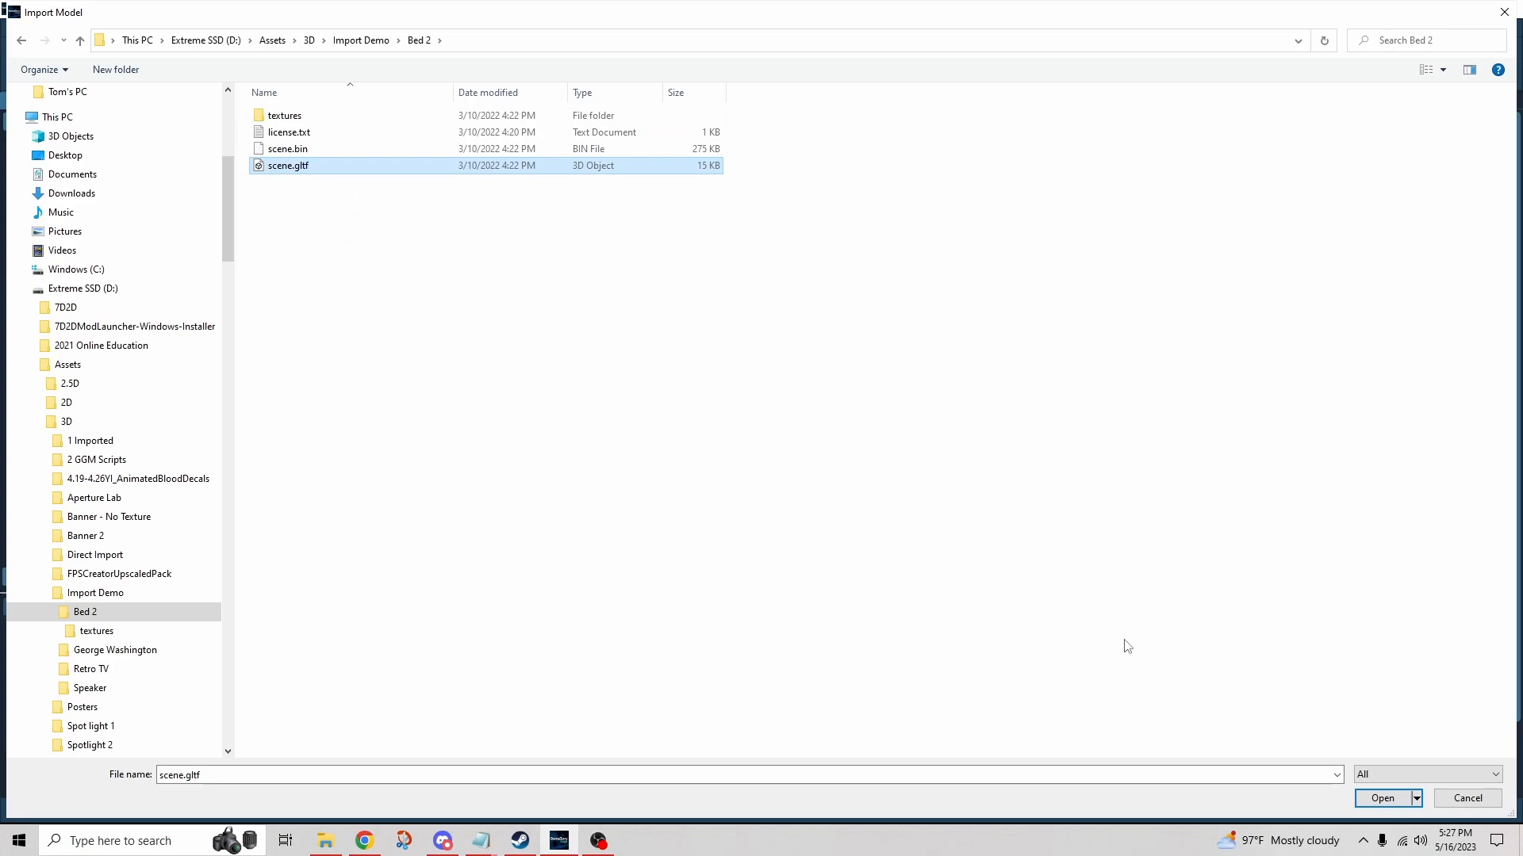
click(1394, 803)
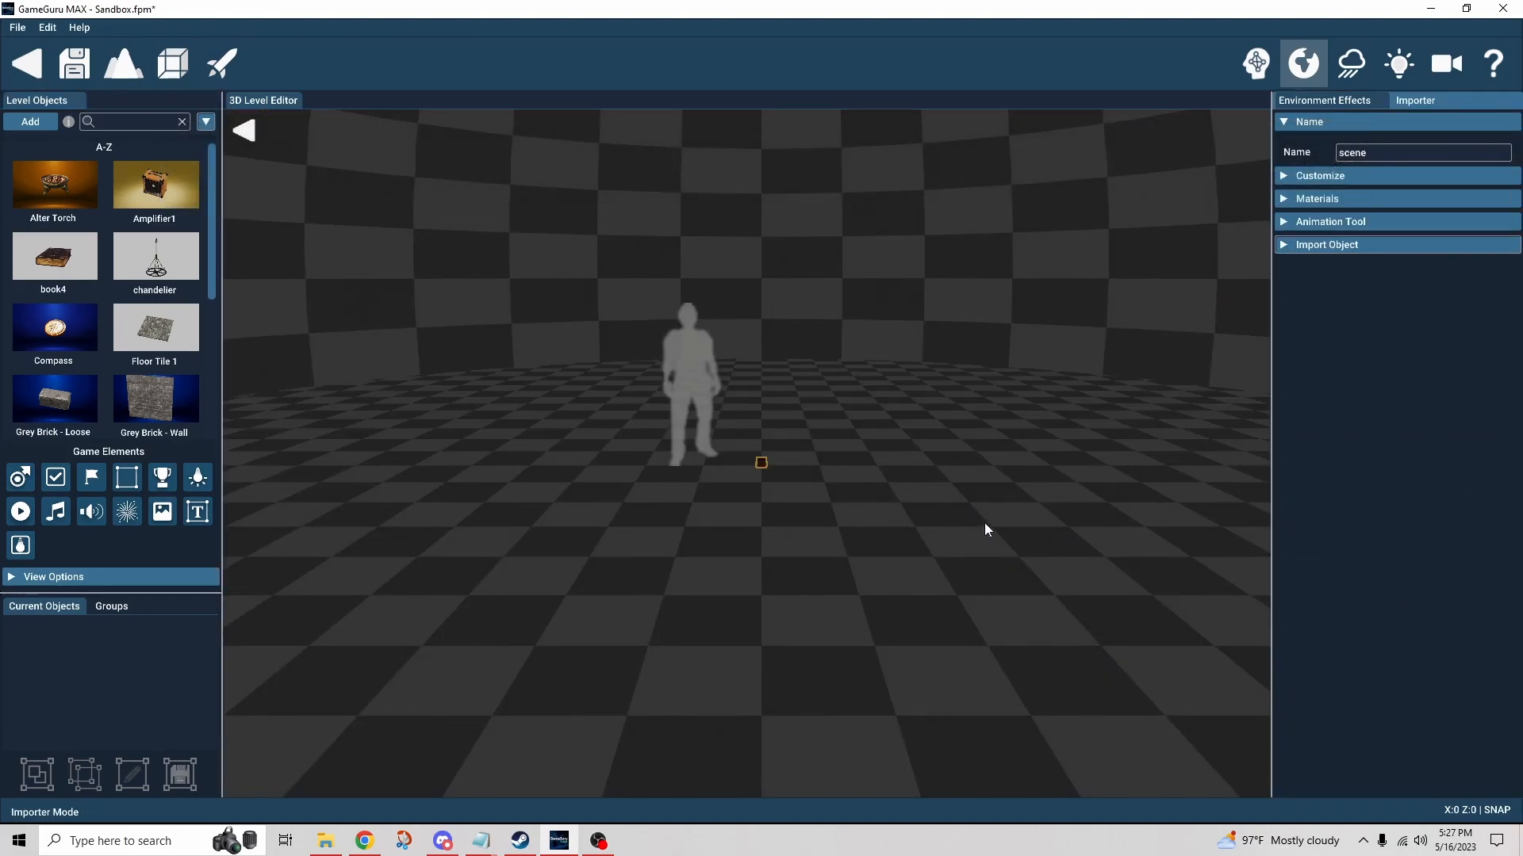
Examine the imported bed's size against the human reference figure from closer up and from an angle.
right_drag(932, 475, 930, 461)
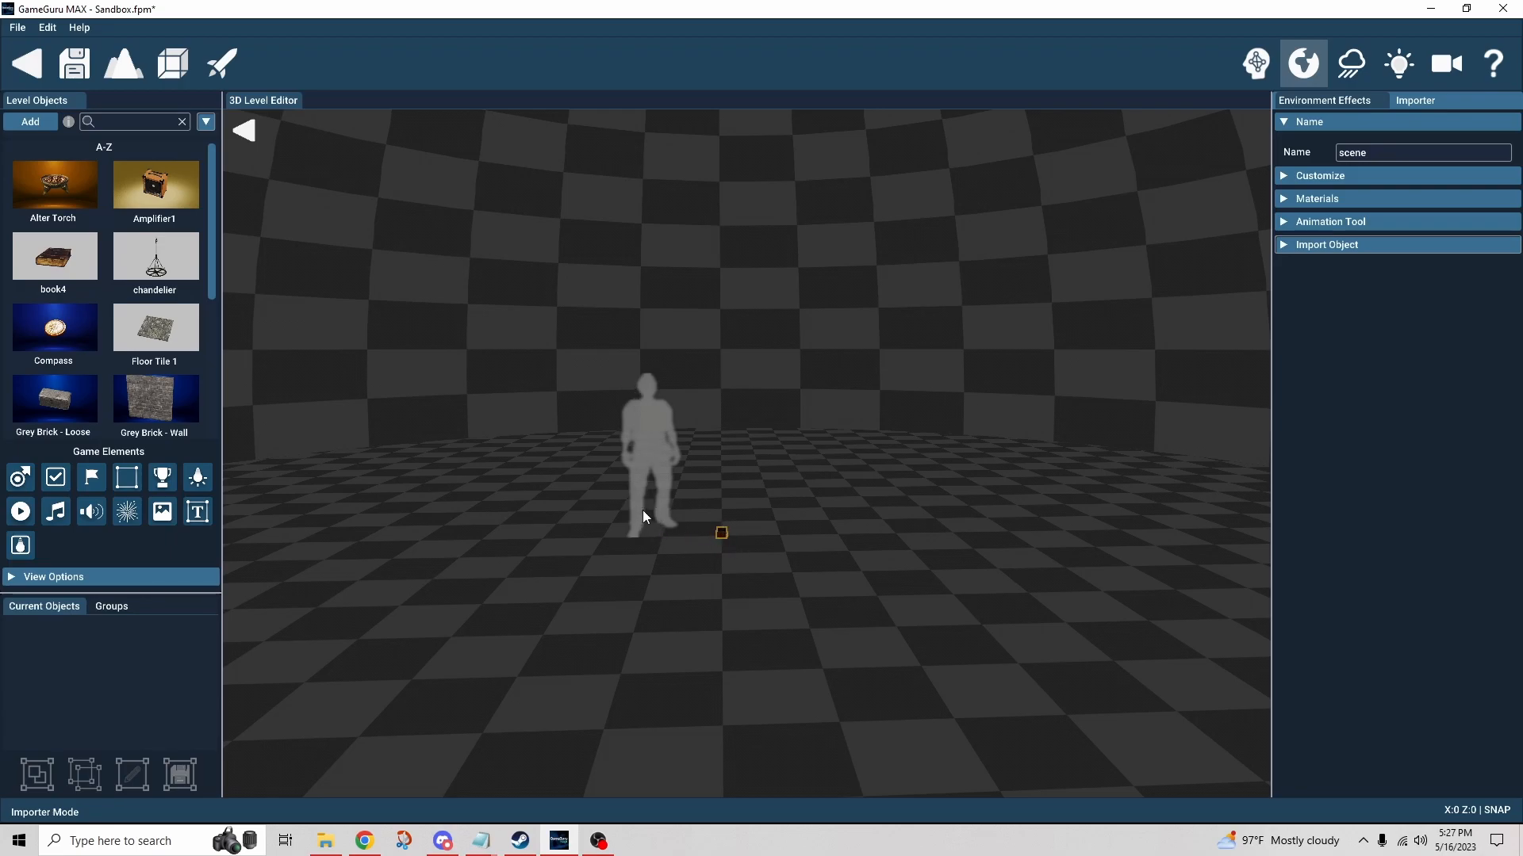
mouse_move(720, 537)
right_down()
mouse_move(698, 502)
mouse_move(705, 469)
mouse_move(700, 498)
mouse_move(632, 562)
mouse_move(684, 611)
right_up()
key(w)
key(w)
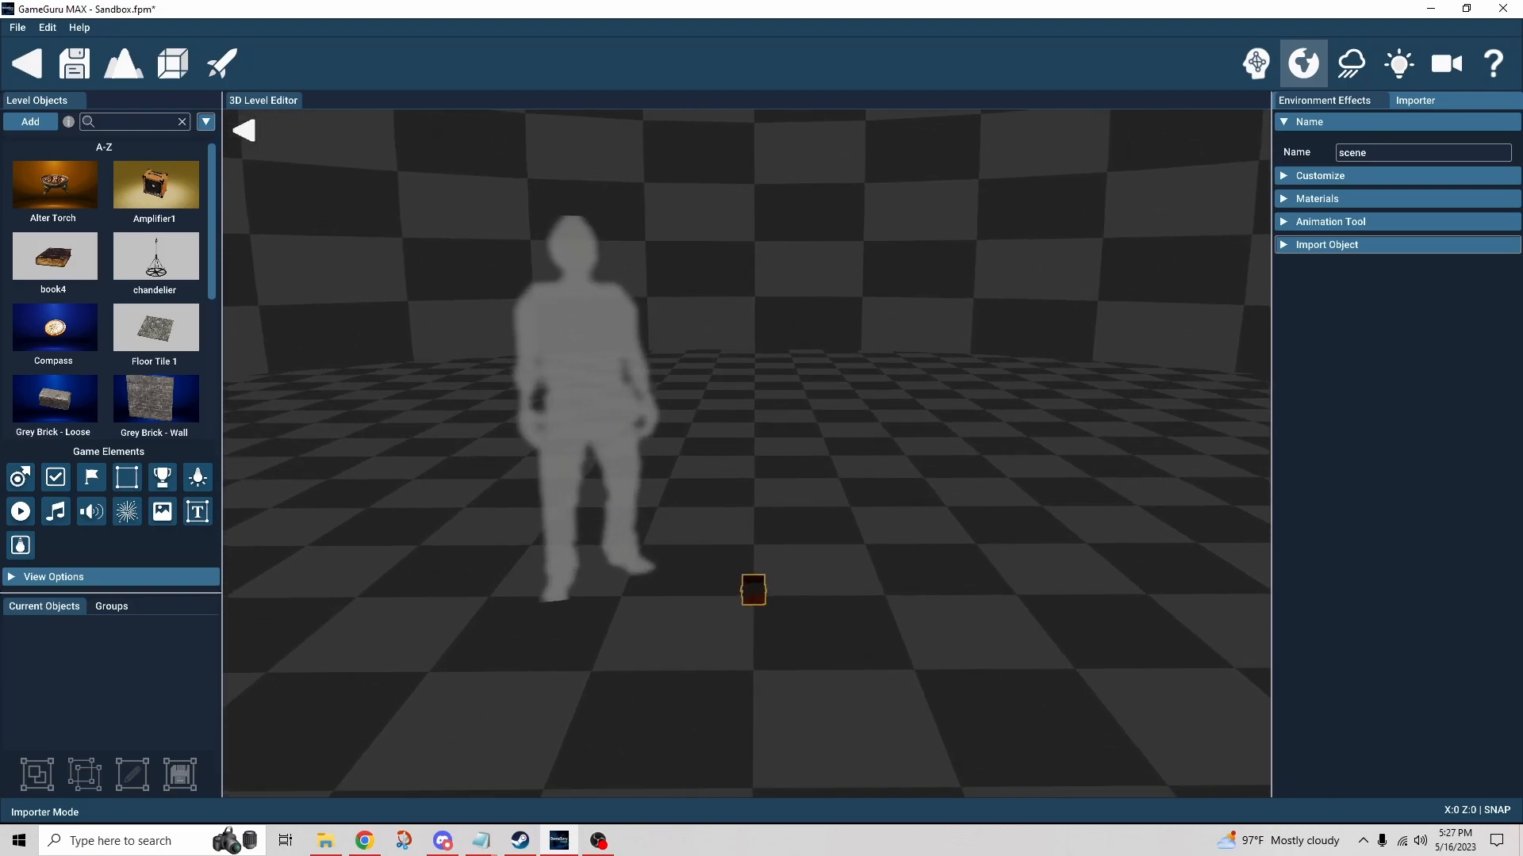
key(s)
key(w)
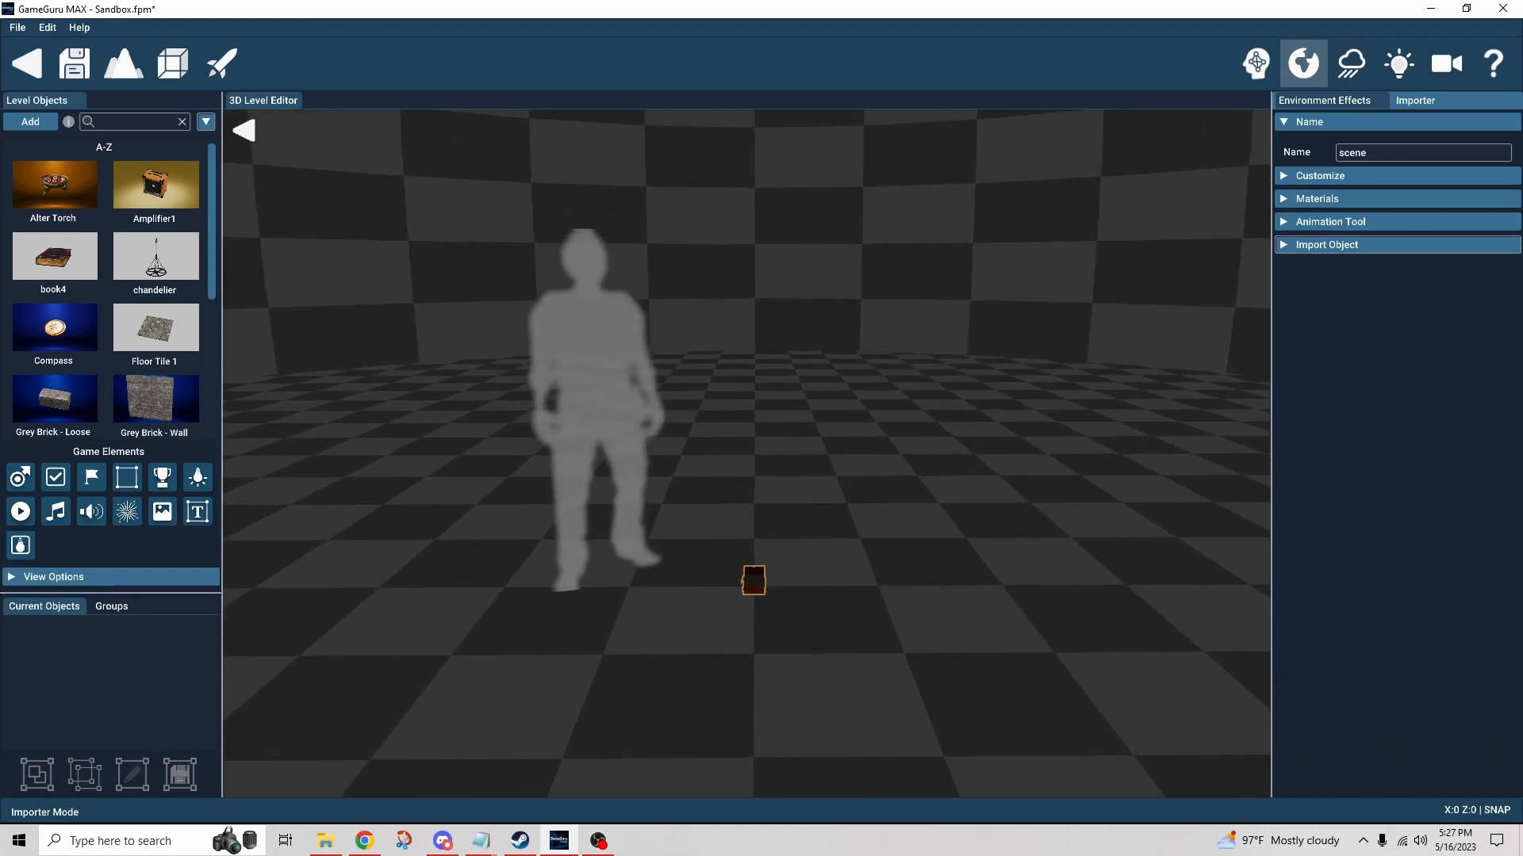
key(s)
key(w)
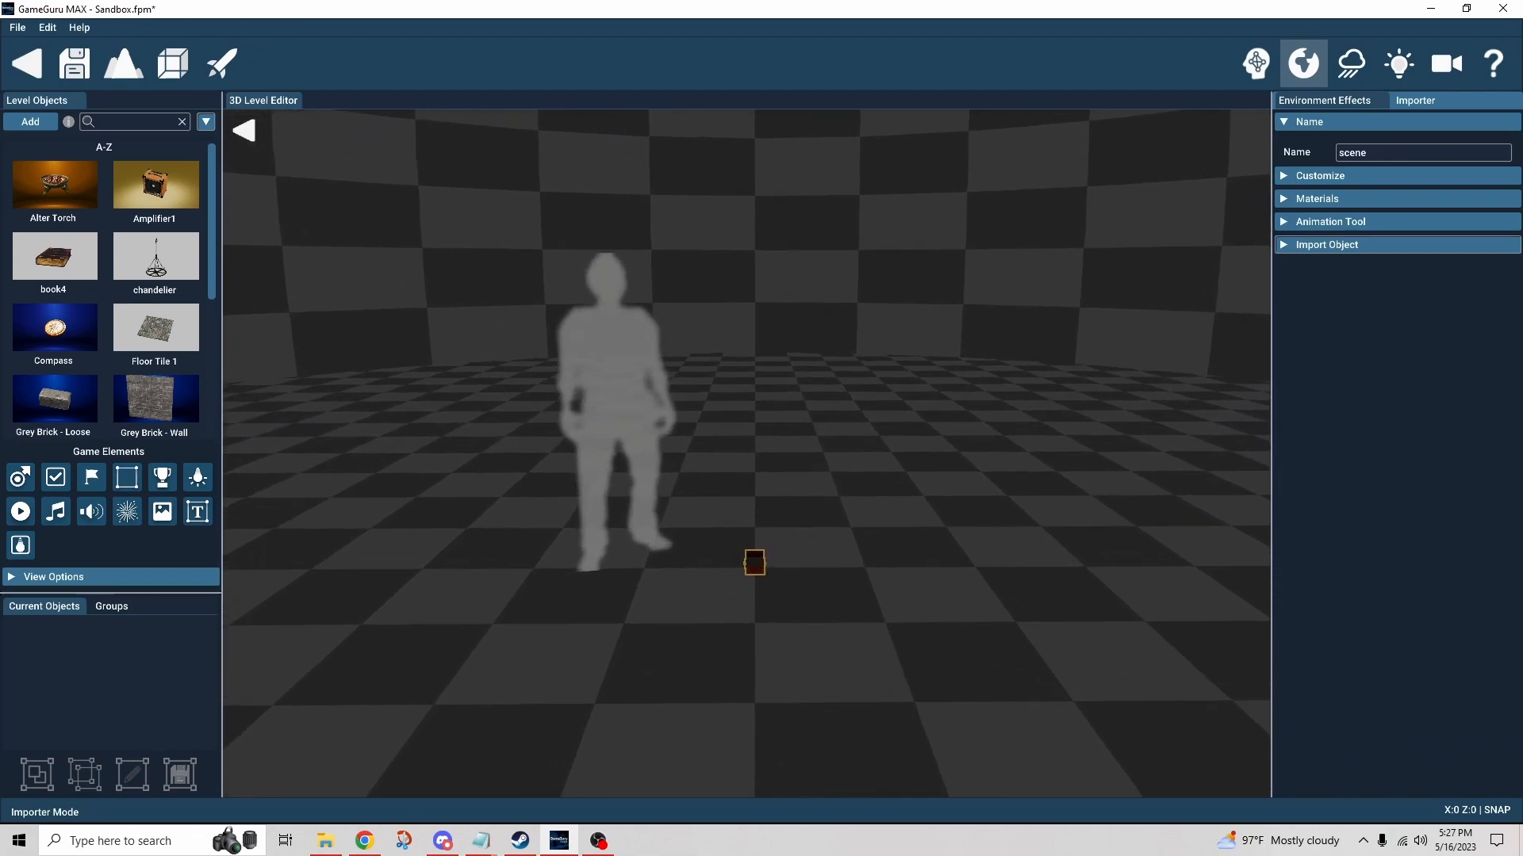
right_drag(876, 592, 882, 591)
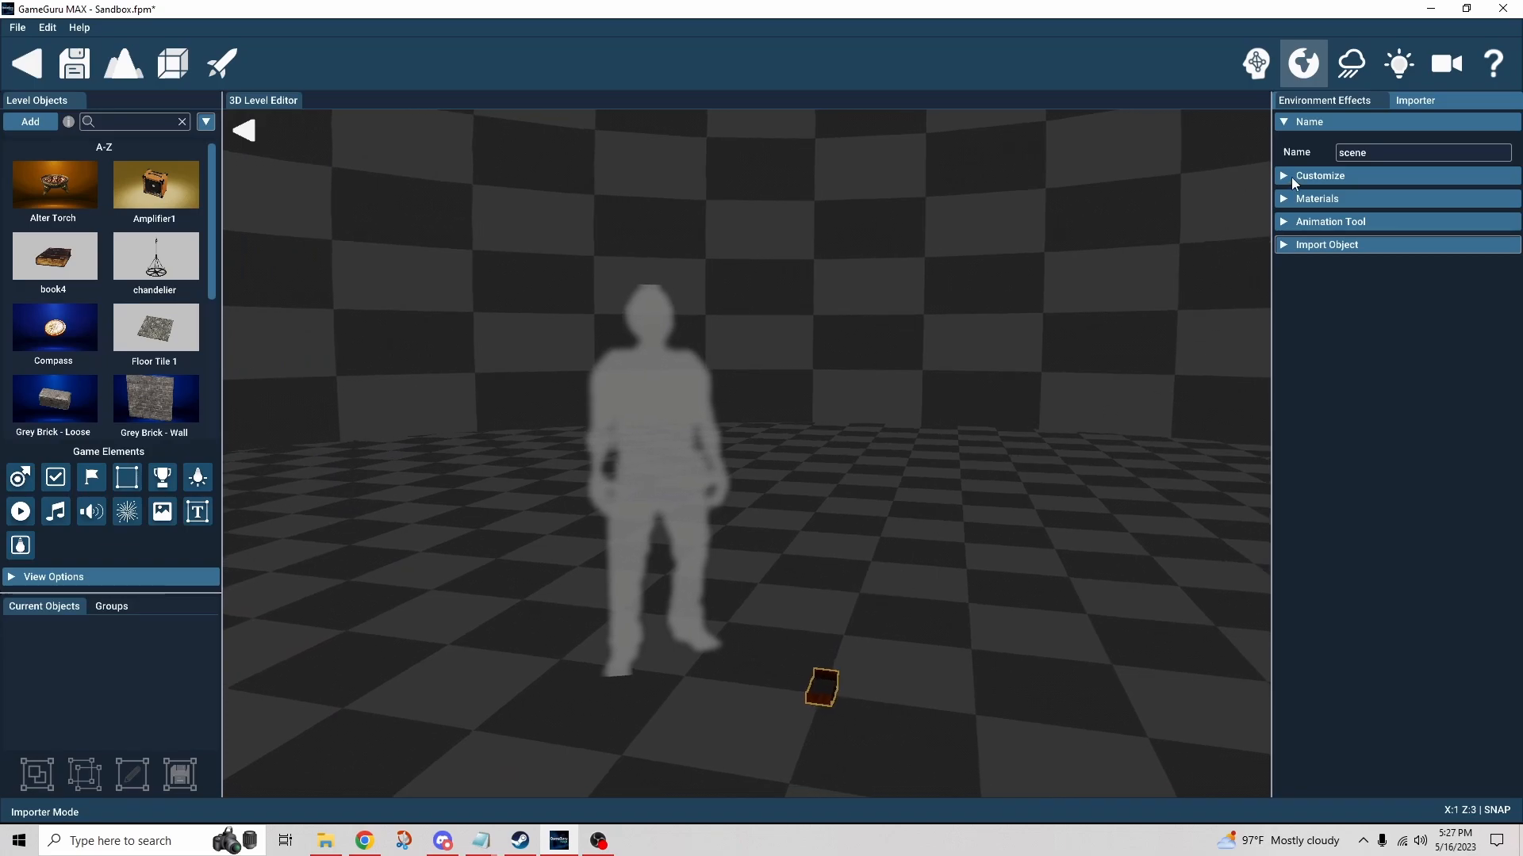
Name the imported model Bed 2 and set its scaling mode to Automatic Scaling.
double_click(1348, 154)
text(Bed 2)
click(1280, 175)
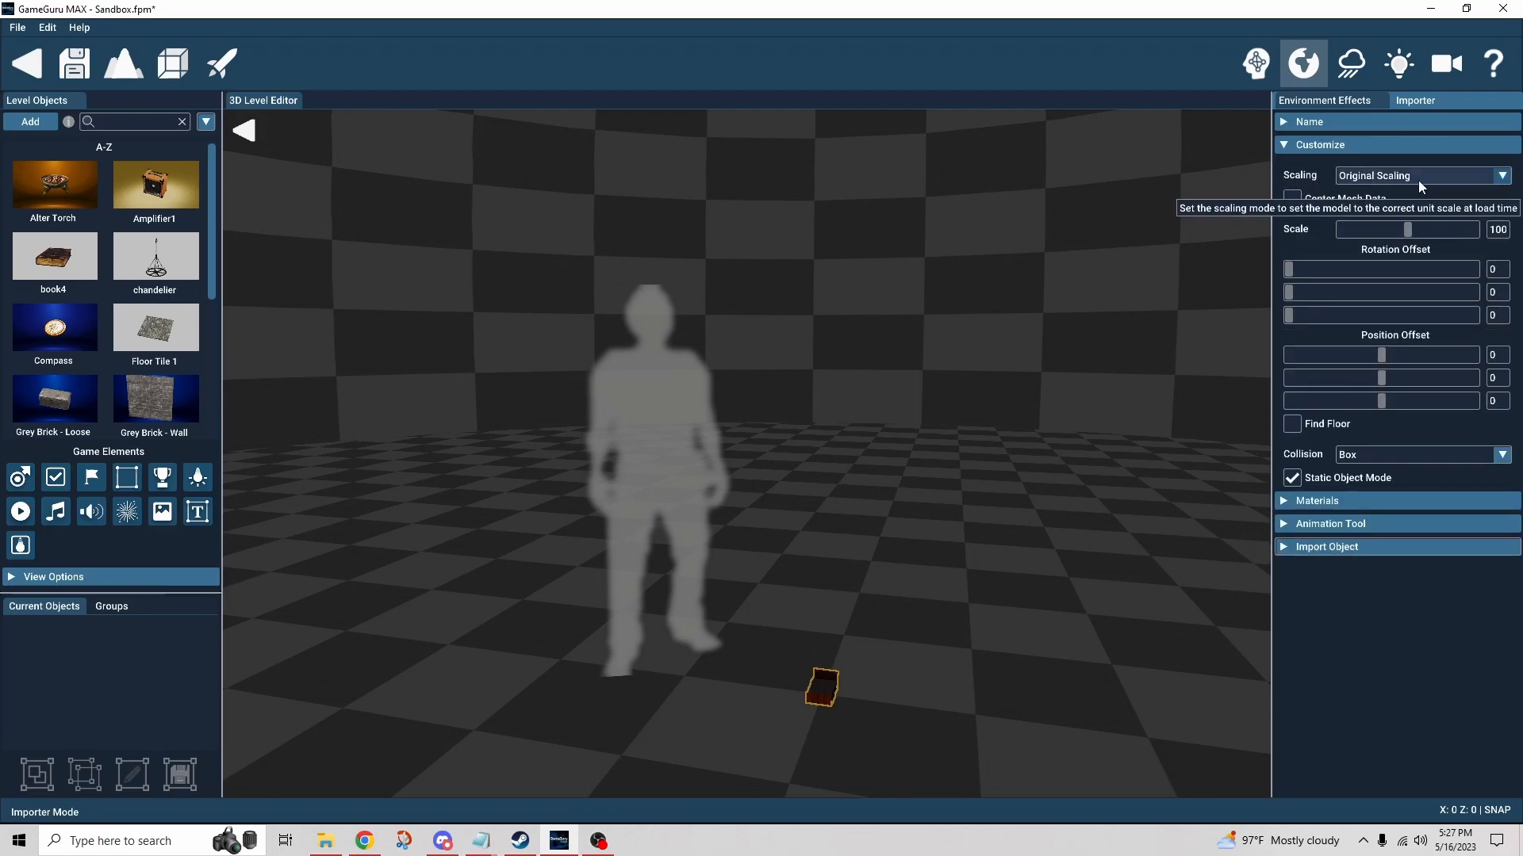
click(1367, 177)
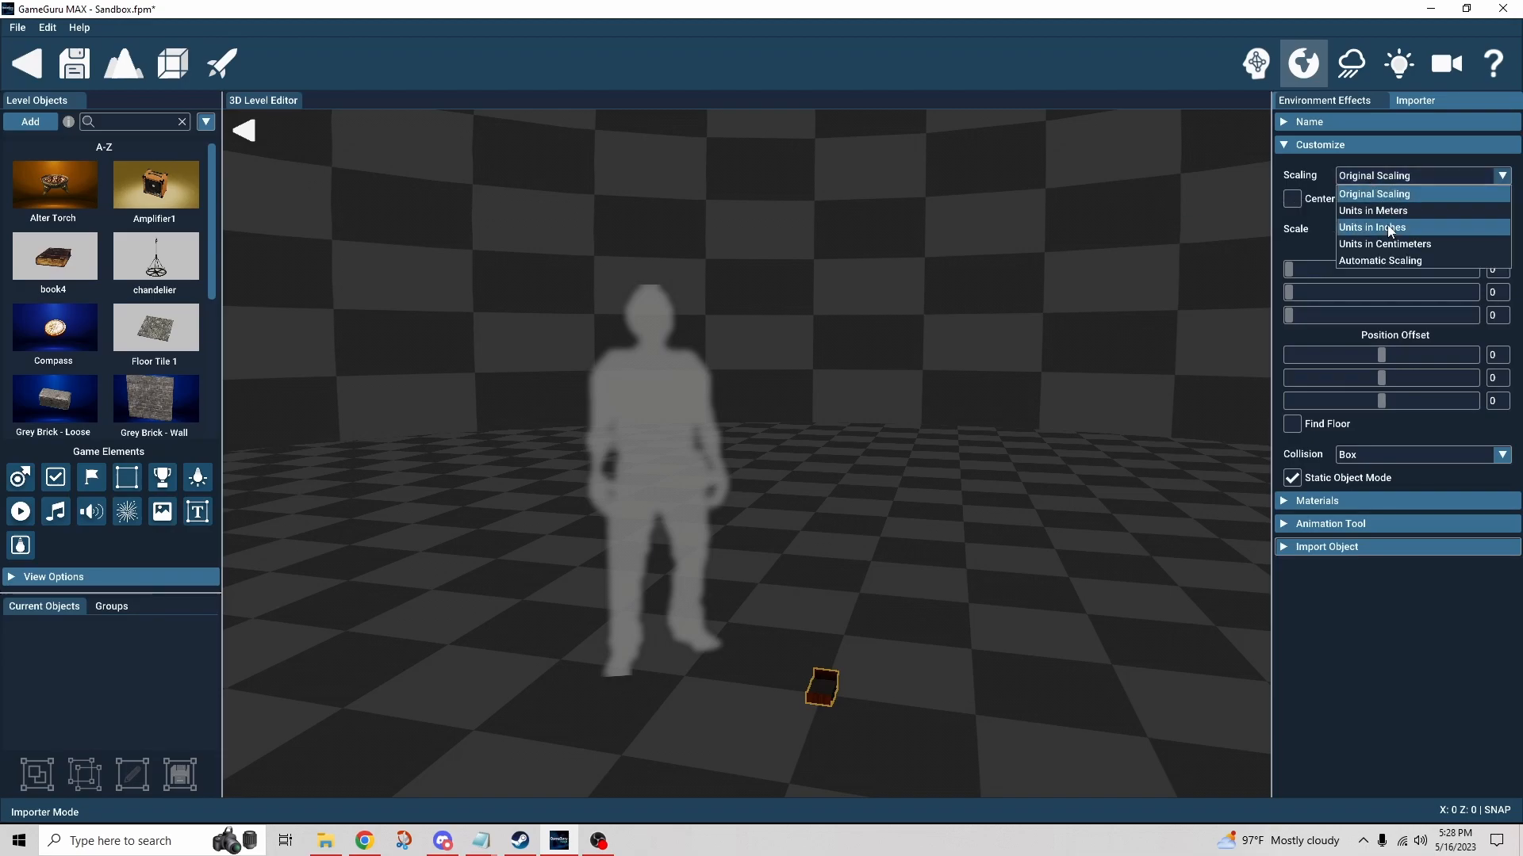
click(1384, 262)
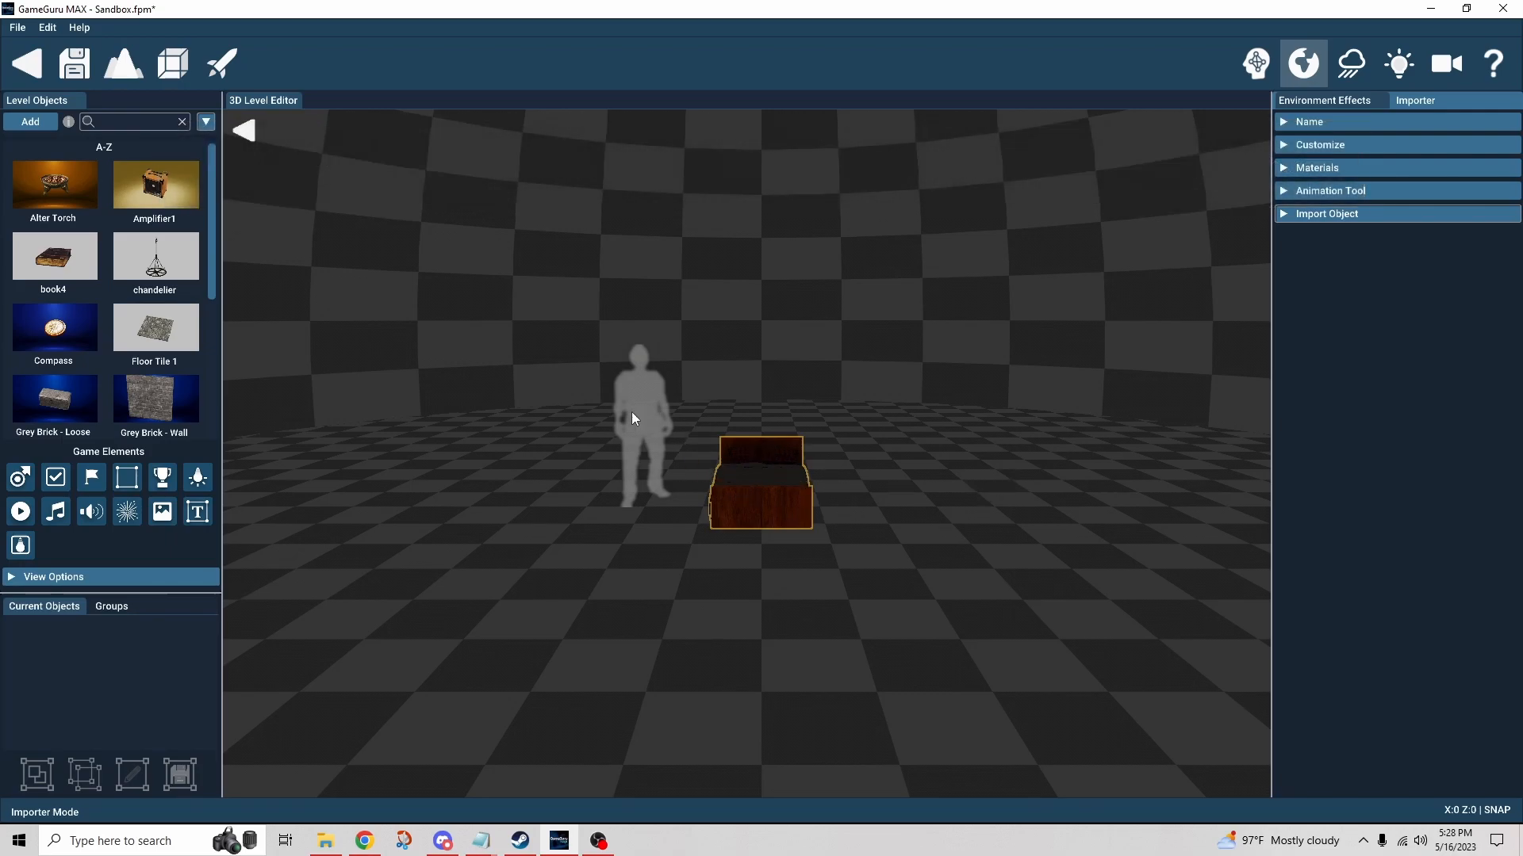
Try the Units in Centimeters and Units in Inches scaling modes on the bed.
click(1285, 148)
click(1380, 179)
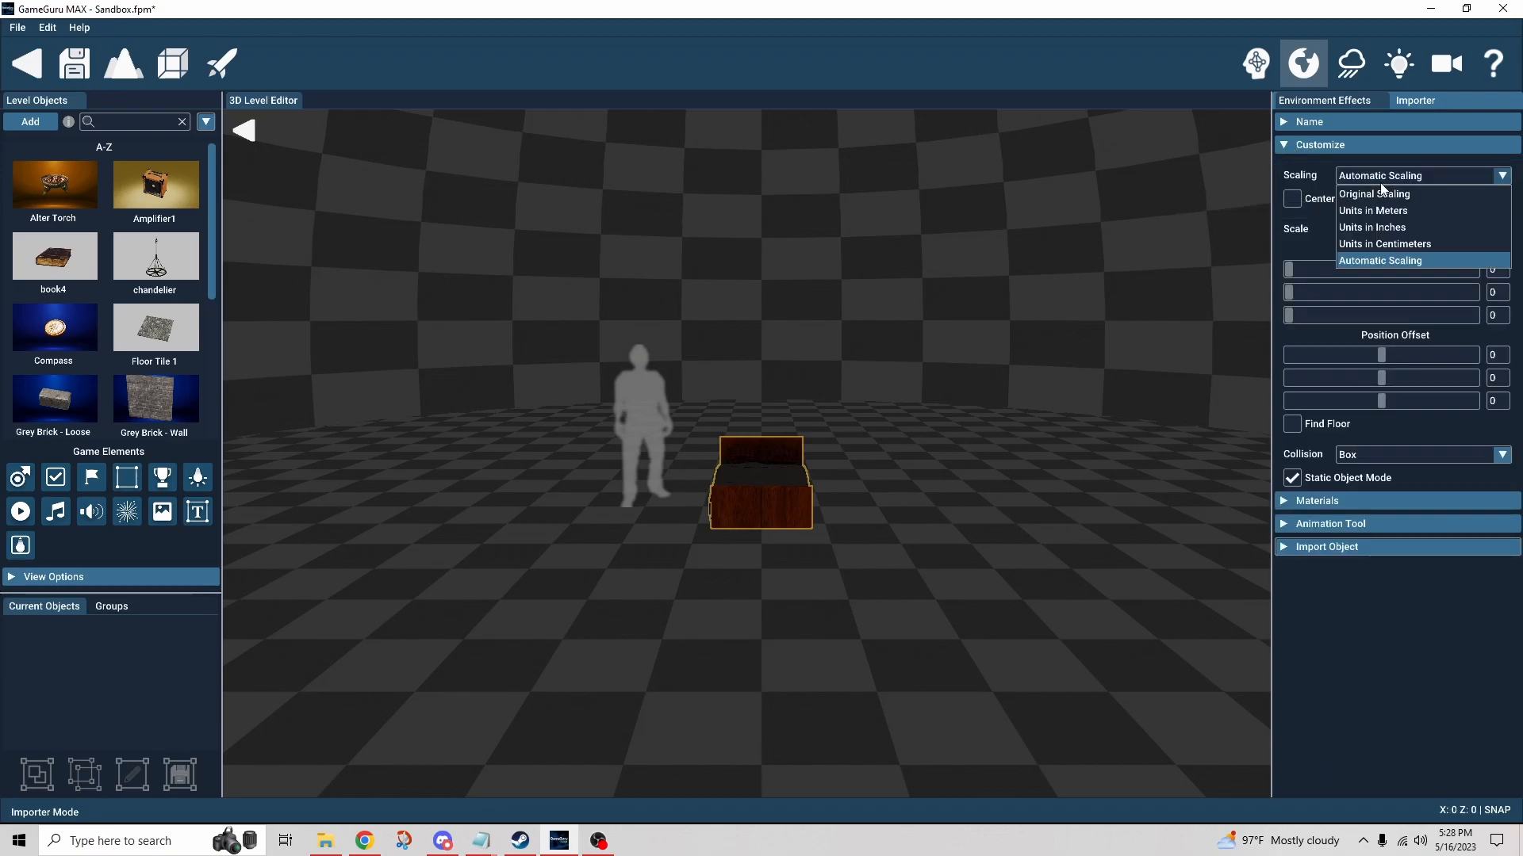
click(1405, 241)
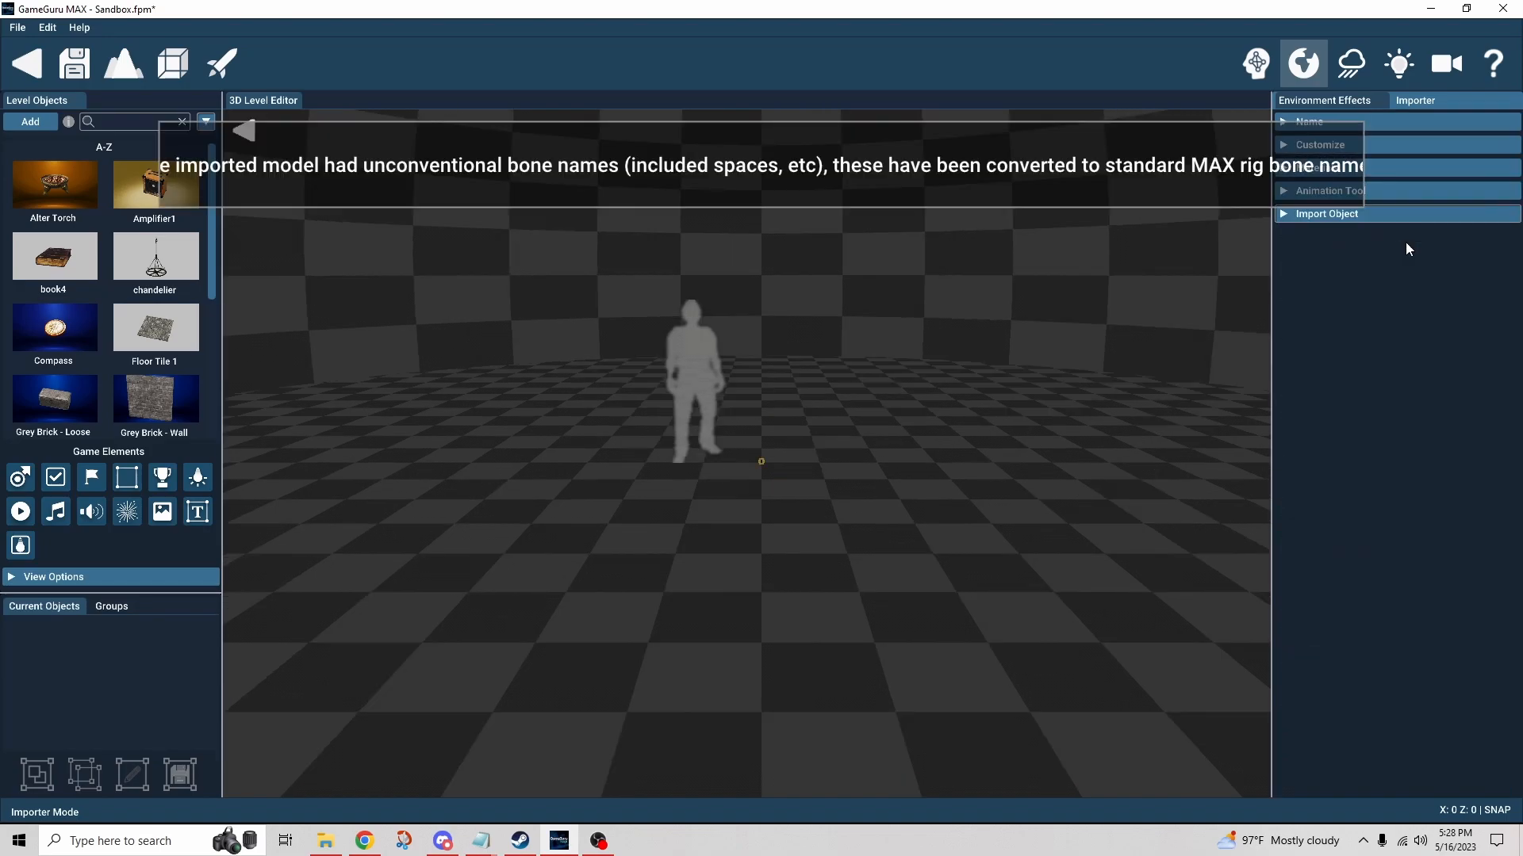
click(1295, 146)
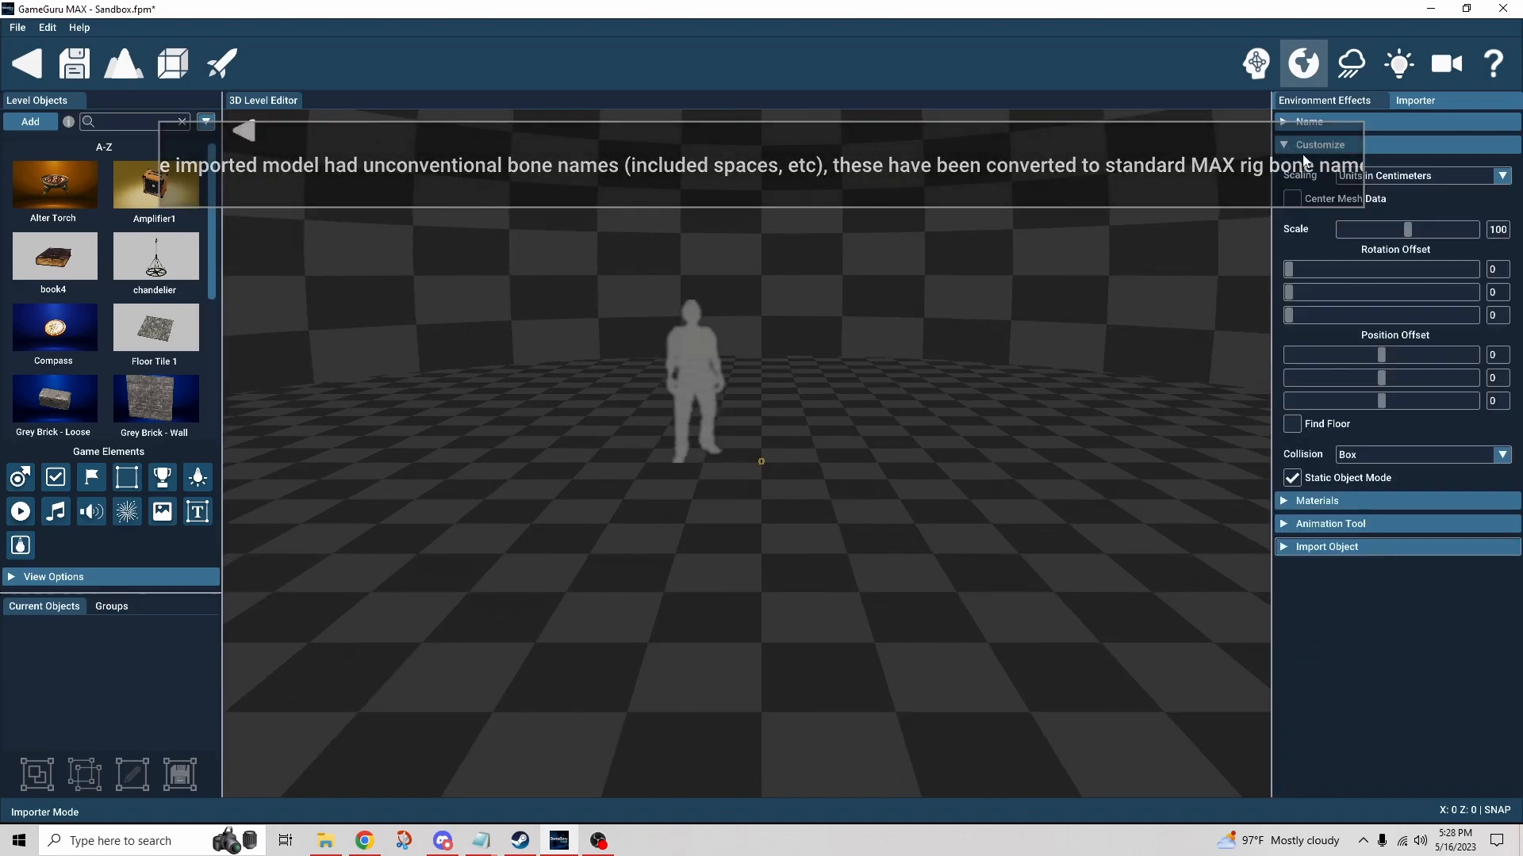
click(1400, 176)
click(1399, 227)
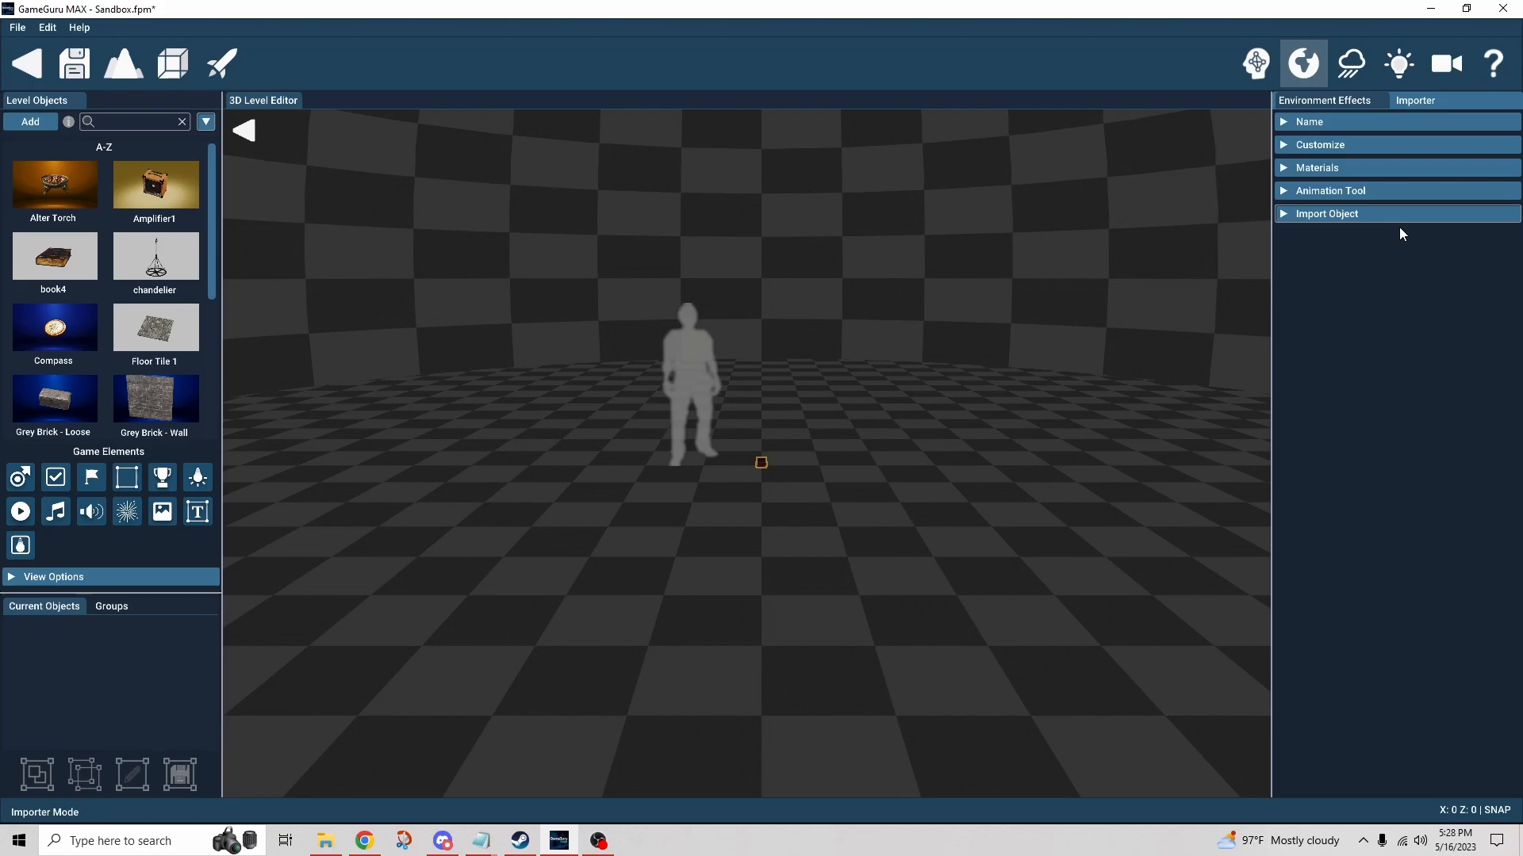
Try the Units in Meters scaling mode and compare the bed with the human reference figure.
click(1291, 144)
click(1415, 178)
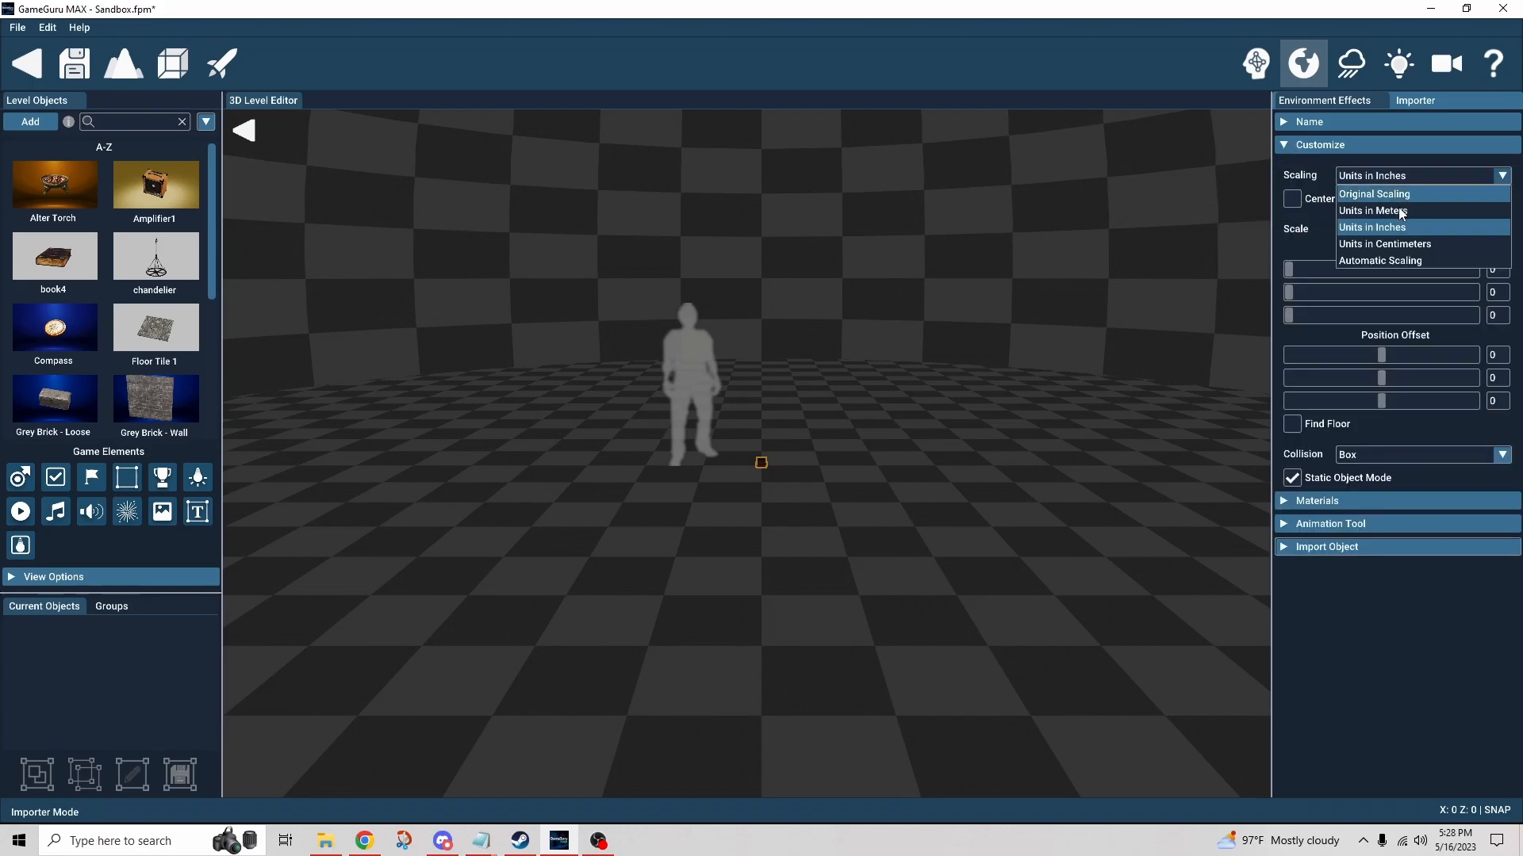
click(1395, 209)
right_drag(1187, 375, 1143, 326)
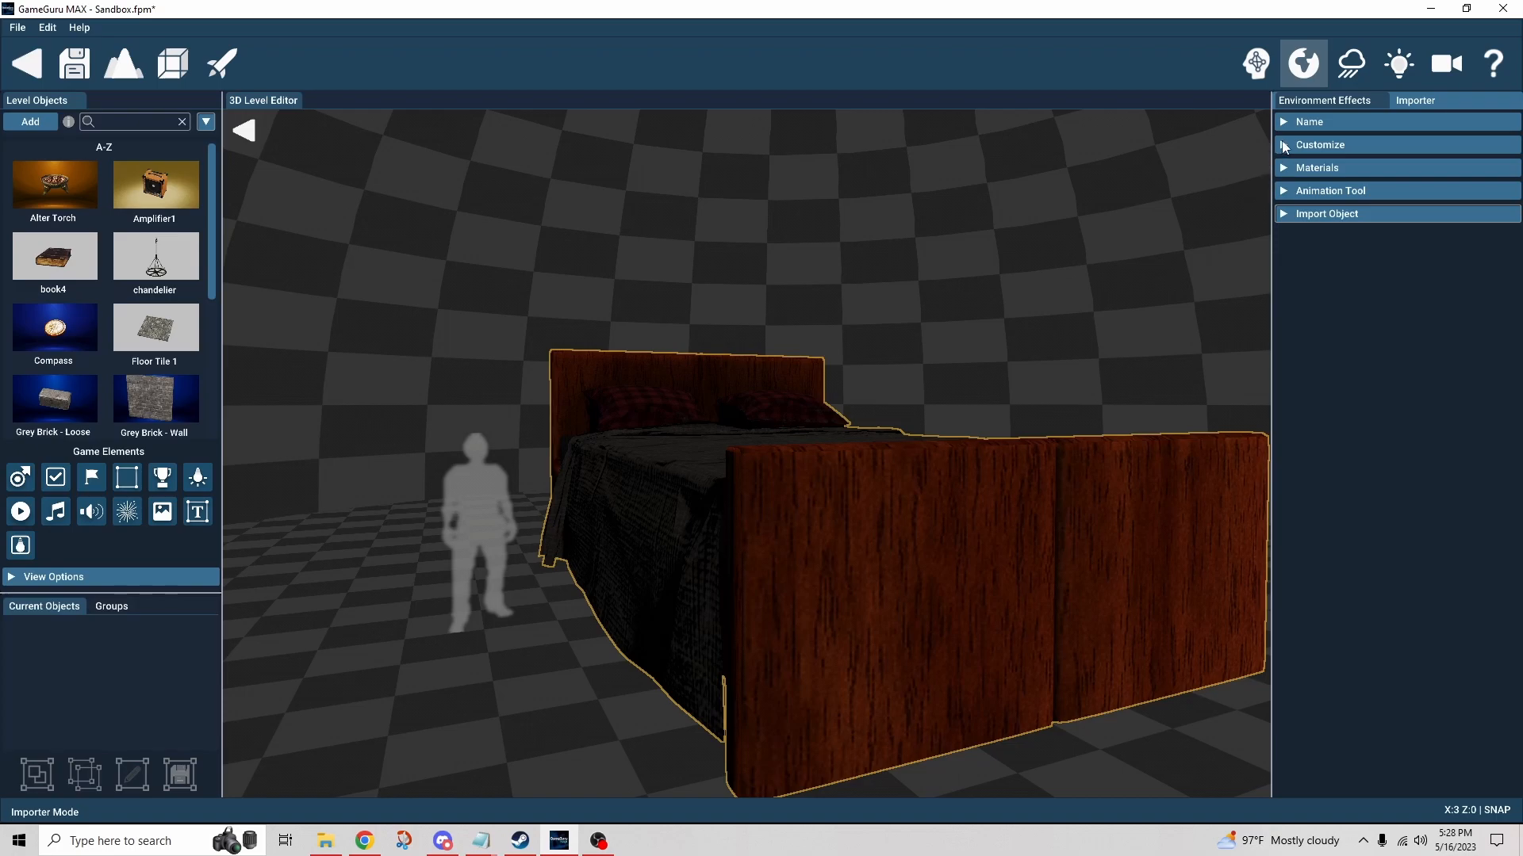
Set the bed's scaling mode to Automatic Scaling and its scale to 150.
click(1321, 145)
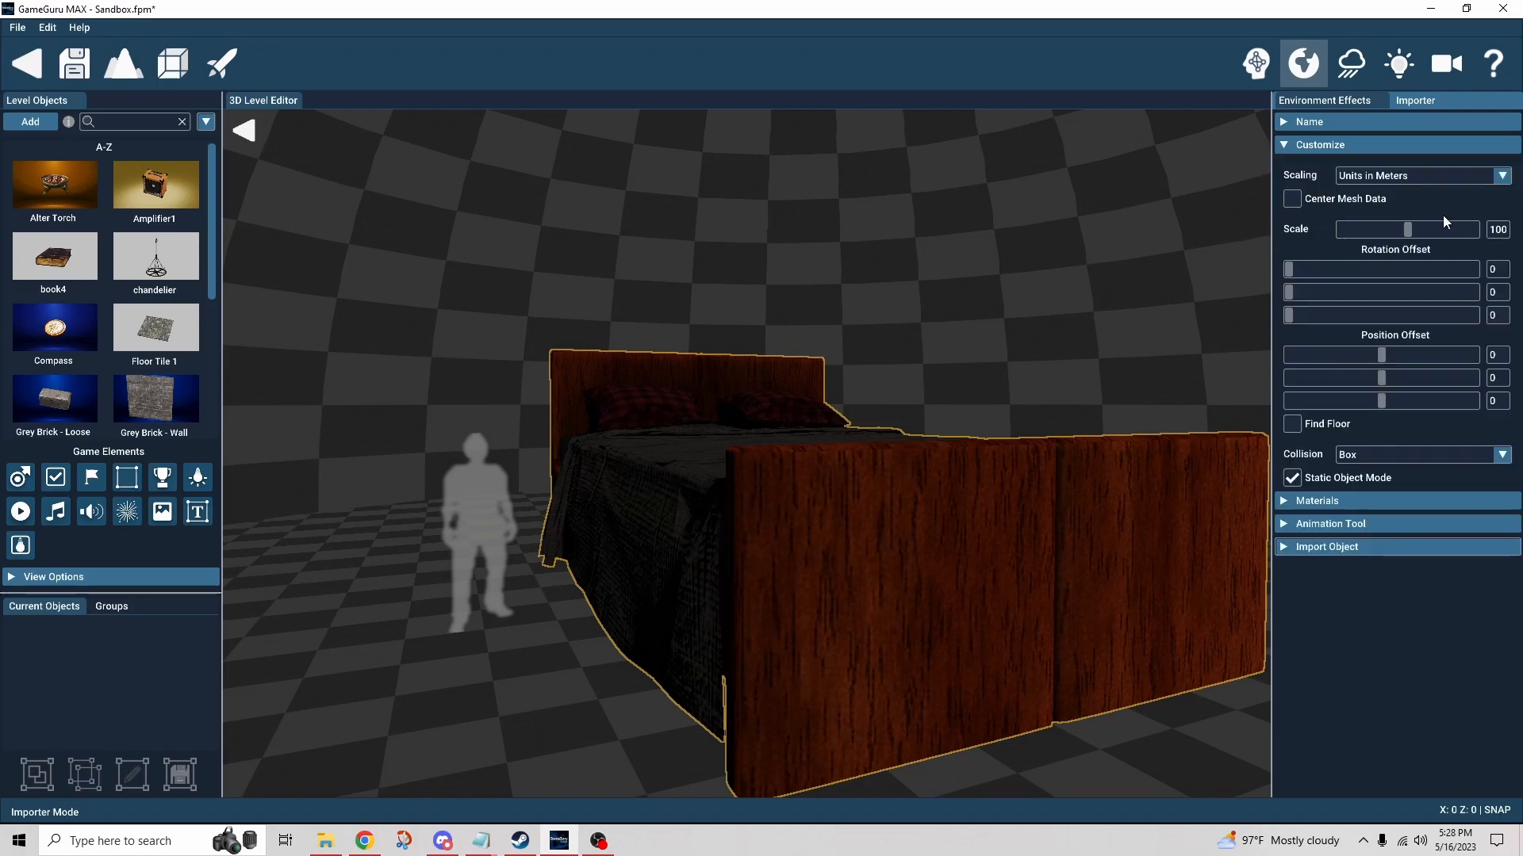
click(1421, 176)
click(1409, 259)
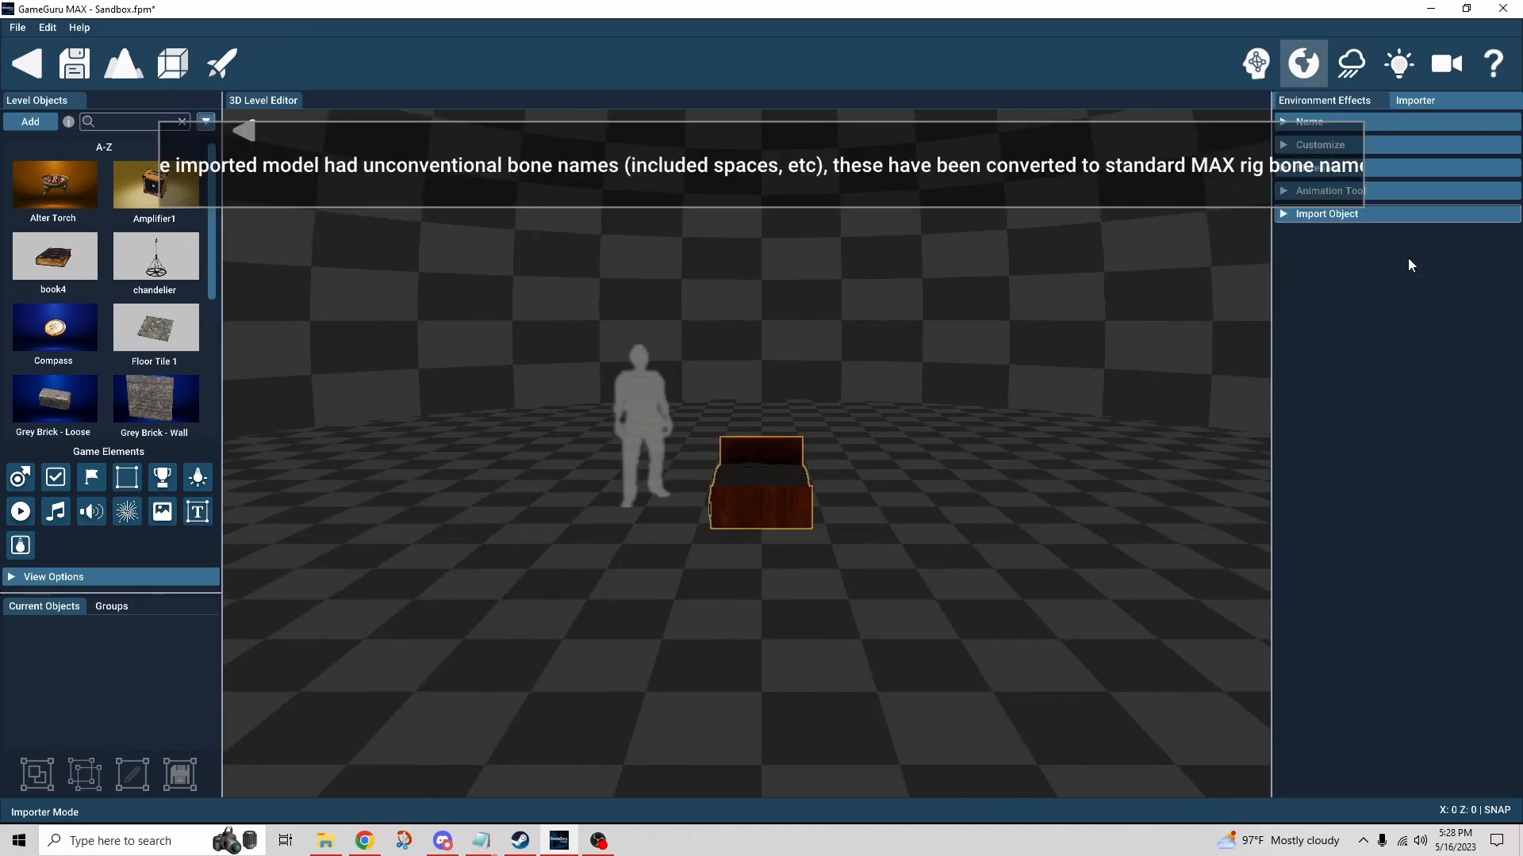
click(1304, 146)
click(1505, 230)
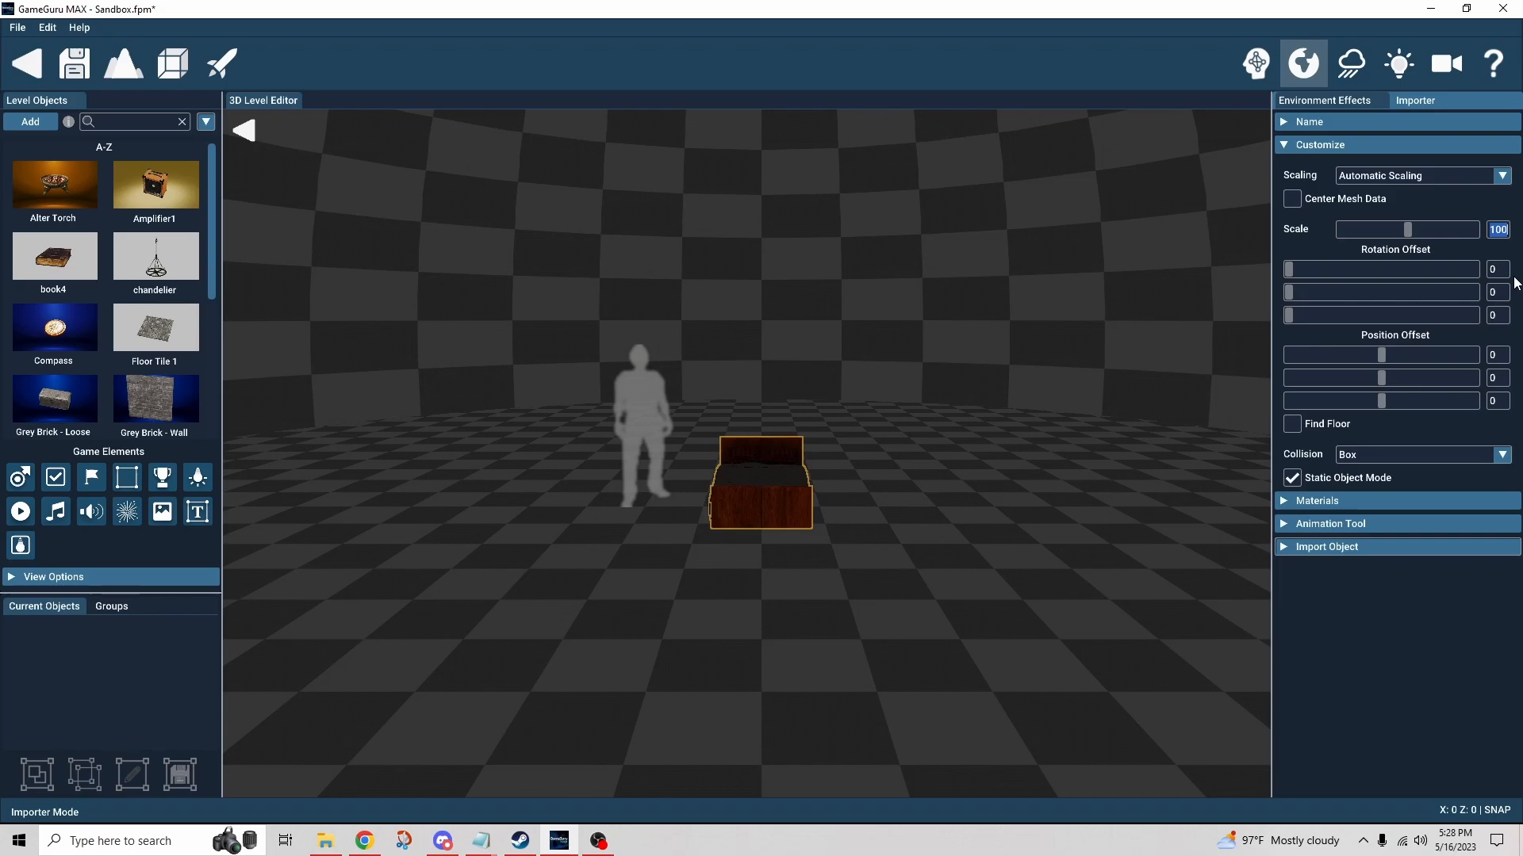
text(150)
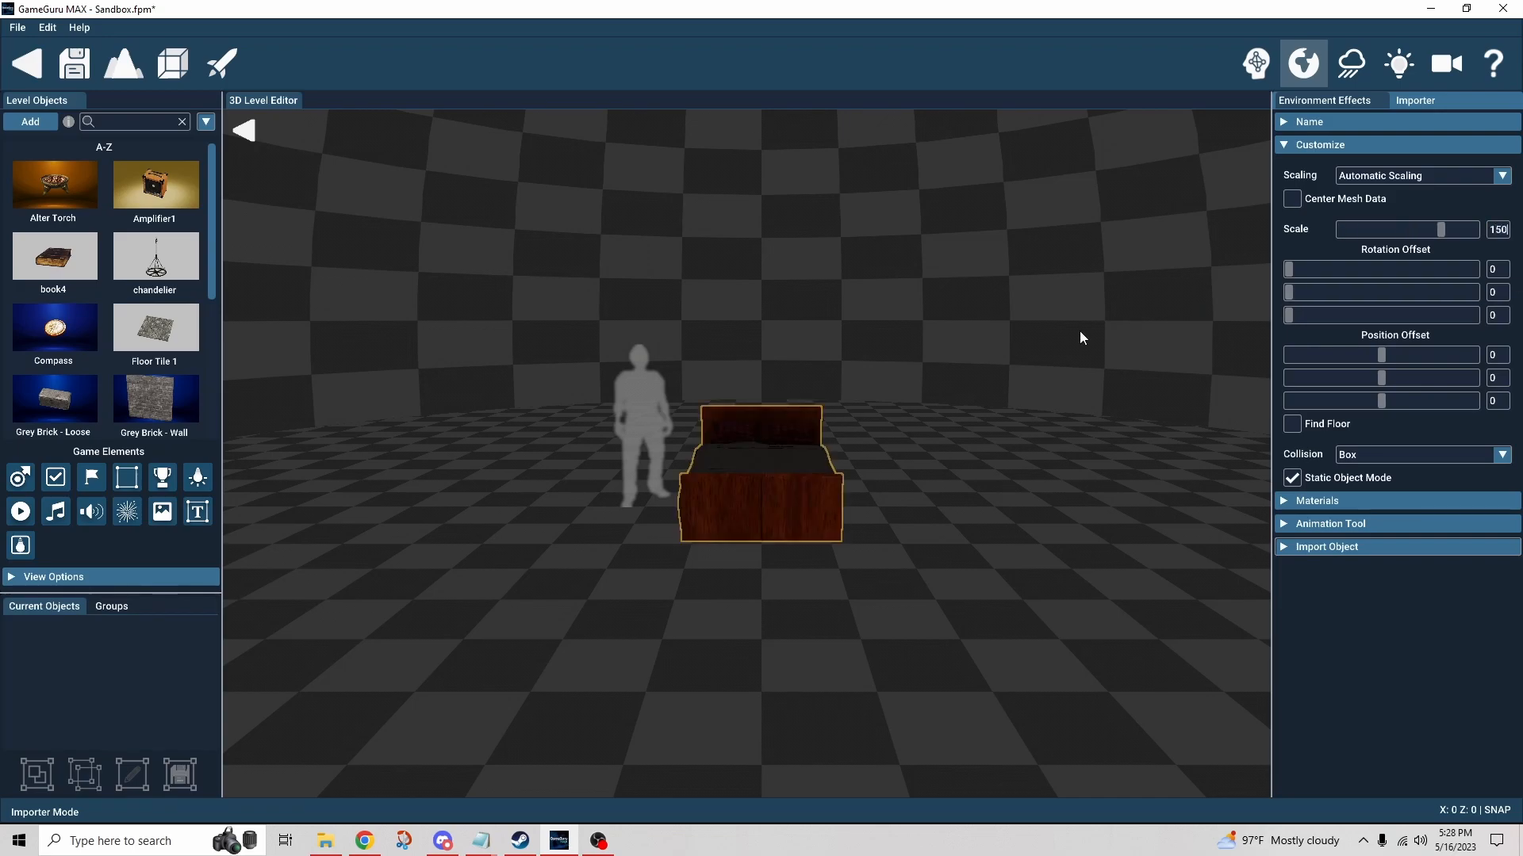
Turn on the light and examine the rescaled bed against the human figure from closer up and at an angle.
right_drag(950, 417, 650, 522)
key(d)
key(w)
key(d)
key(a)
key(a)
key(d)
click(1405, 67)
key(a)
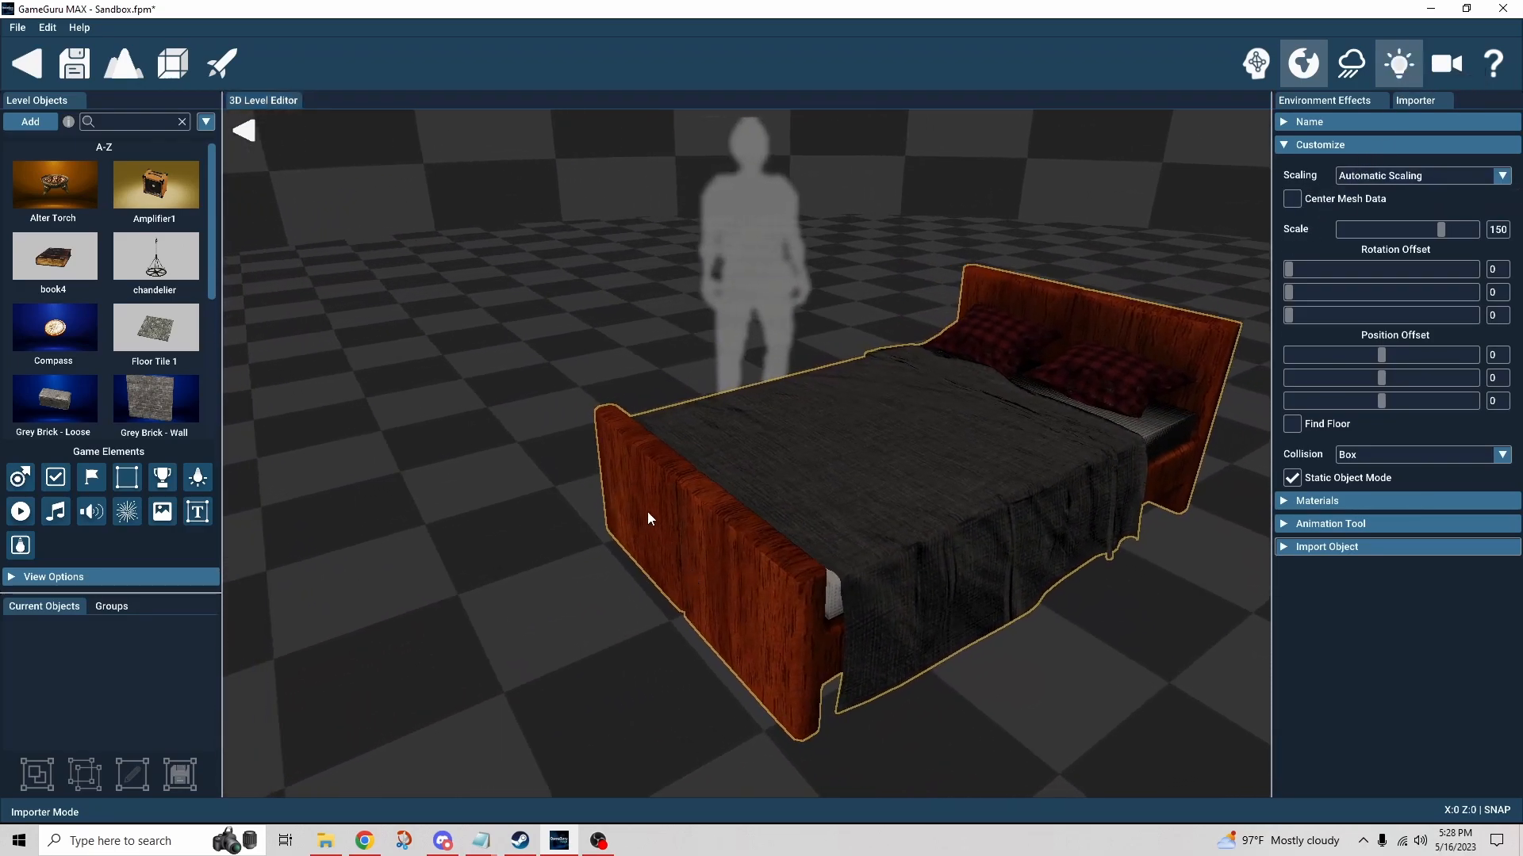
right_drag(1105, 564, 1118, 595)
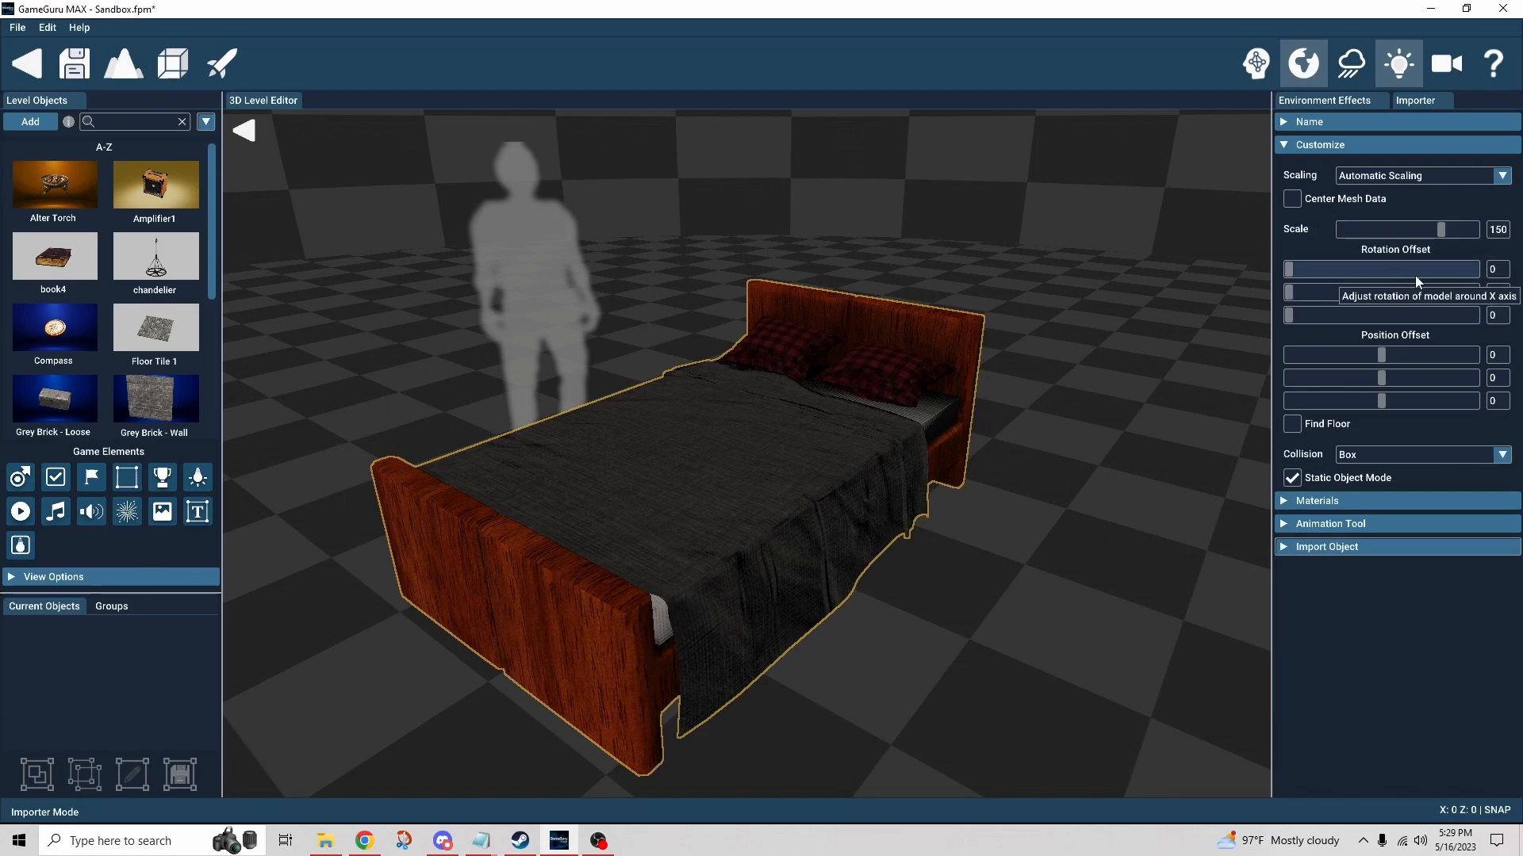
Review the bed's rotation and position offset controls and the available collision types without changing them.
drag(1289, 267, 1272, 318)
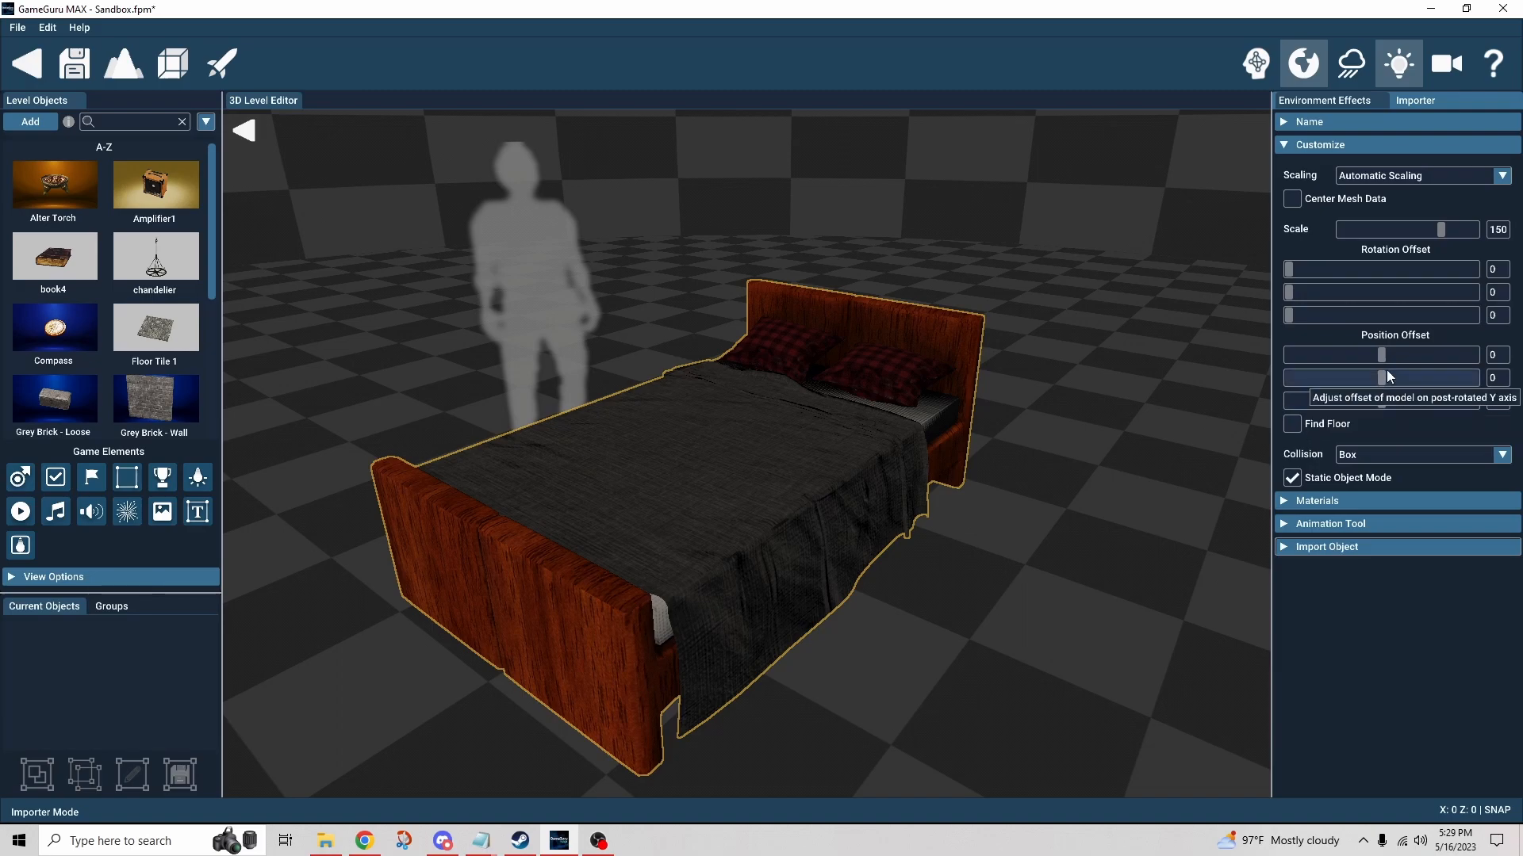
mouse_move(1381, 355)
mouse_down()
mouse_move(1362, 351)
mouse_move(1381, 359)
mouse_up()
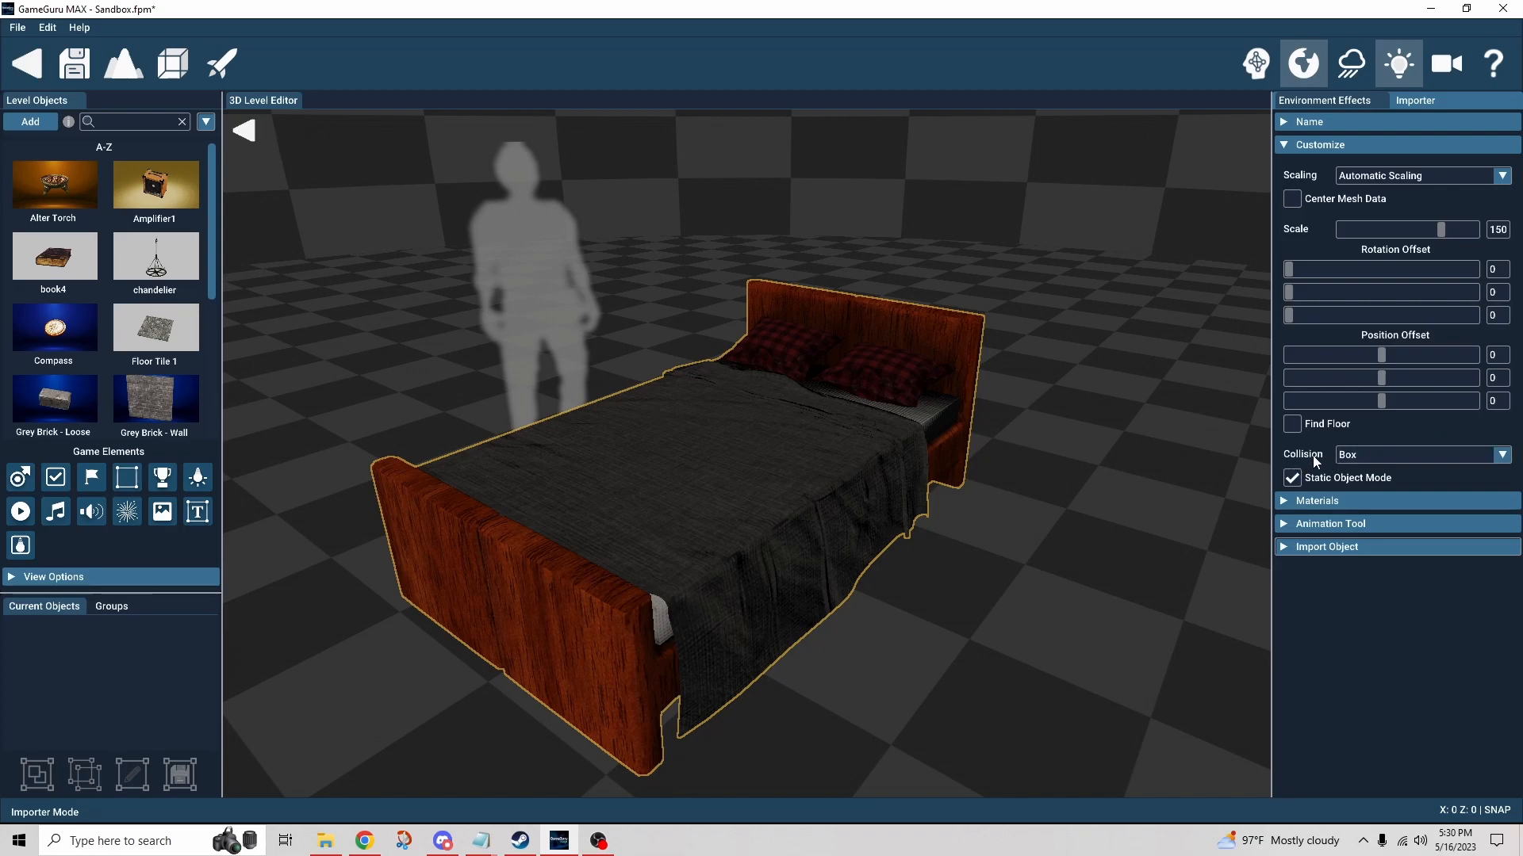
click(1368, 454)
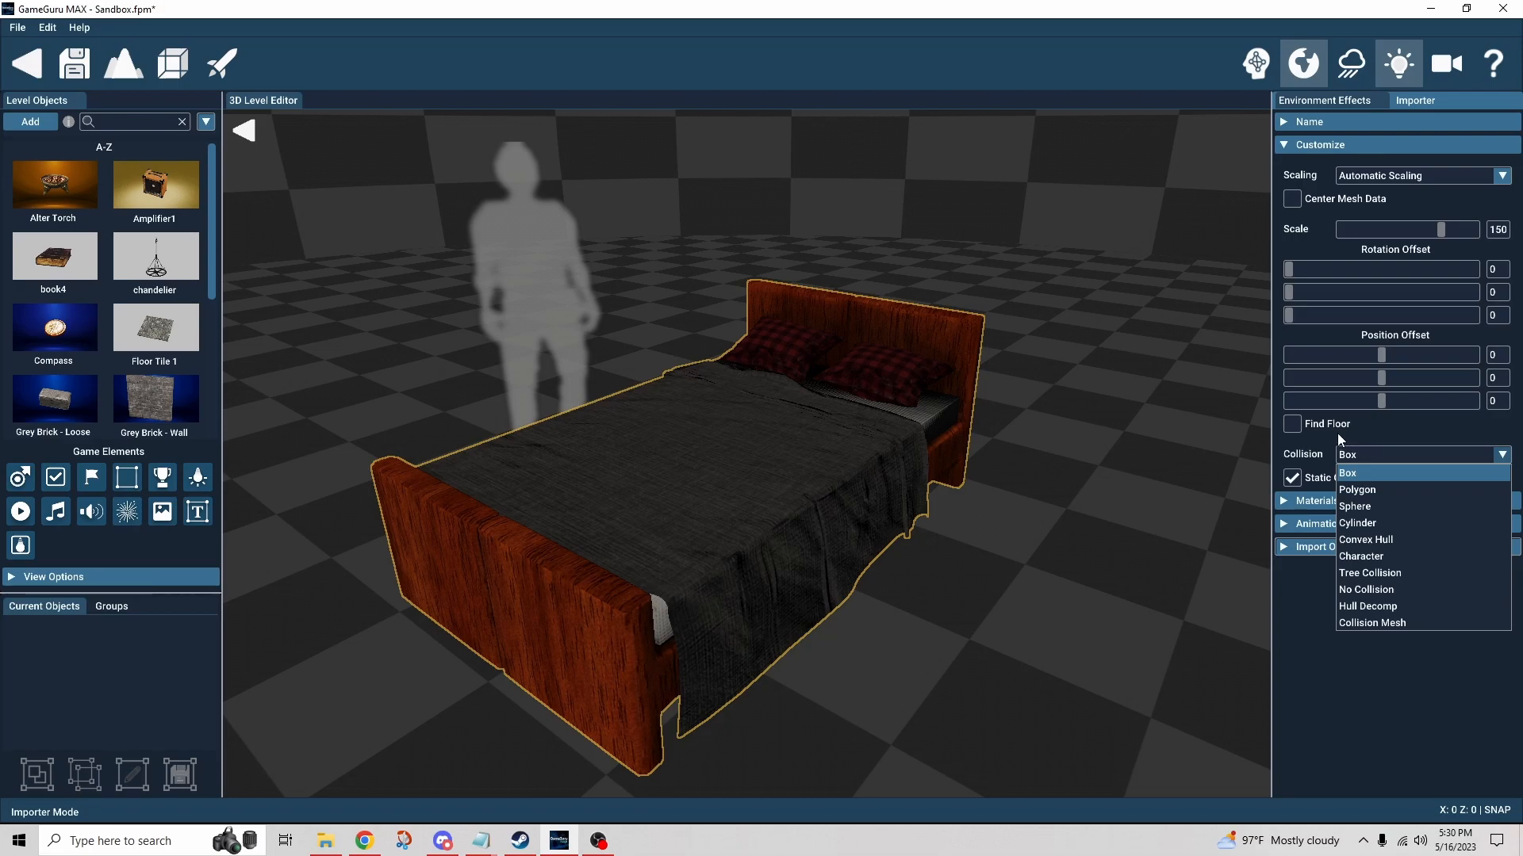
click(1373, 452)
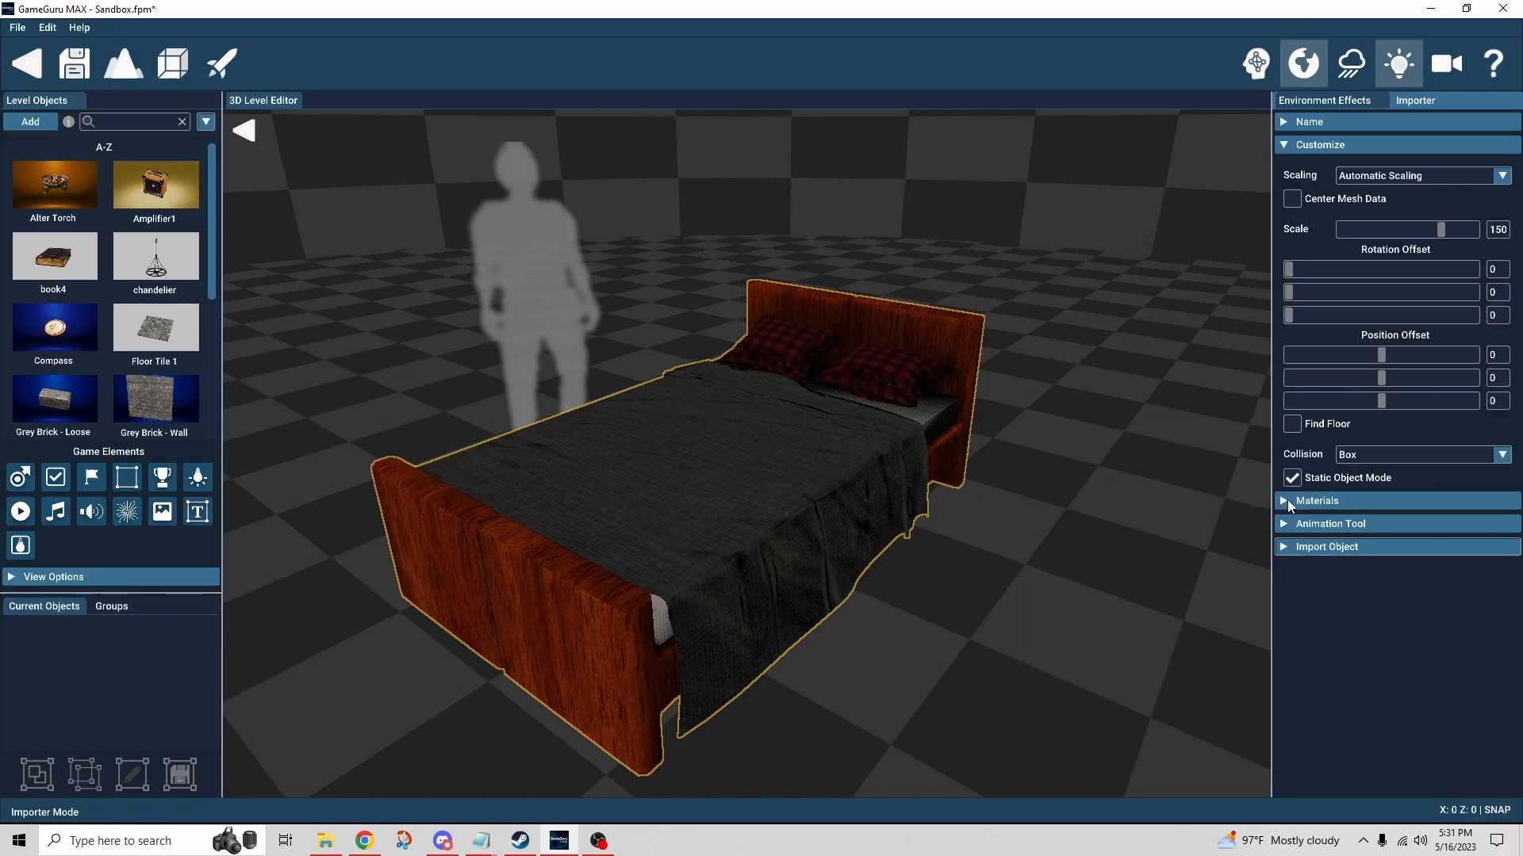
Set the bed's material type to Wood.
click(1287, 500)
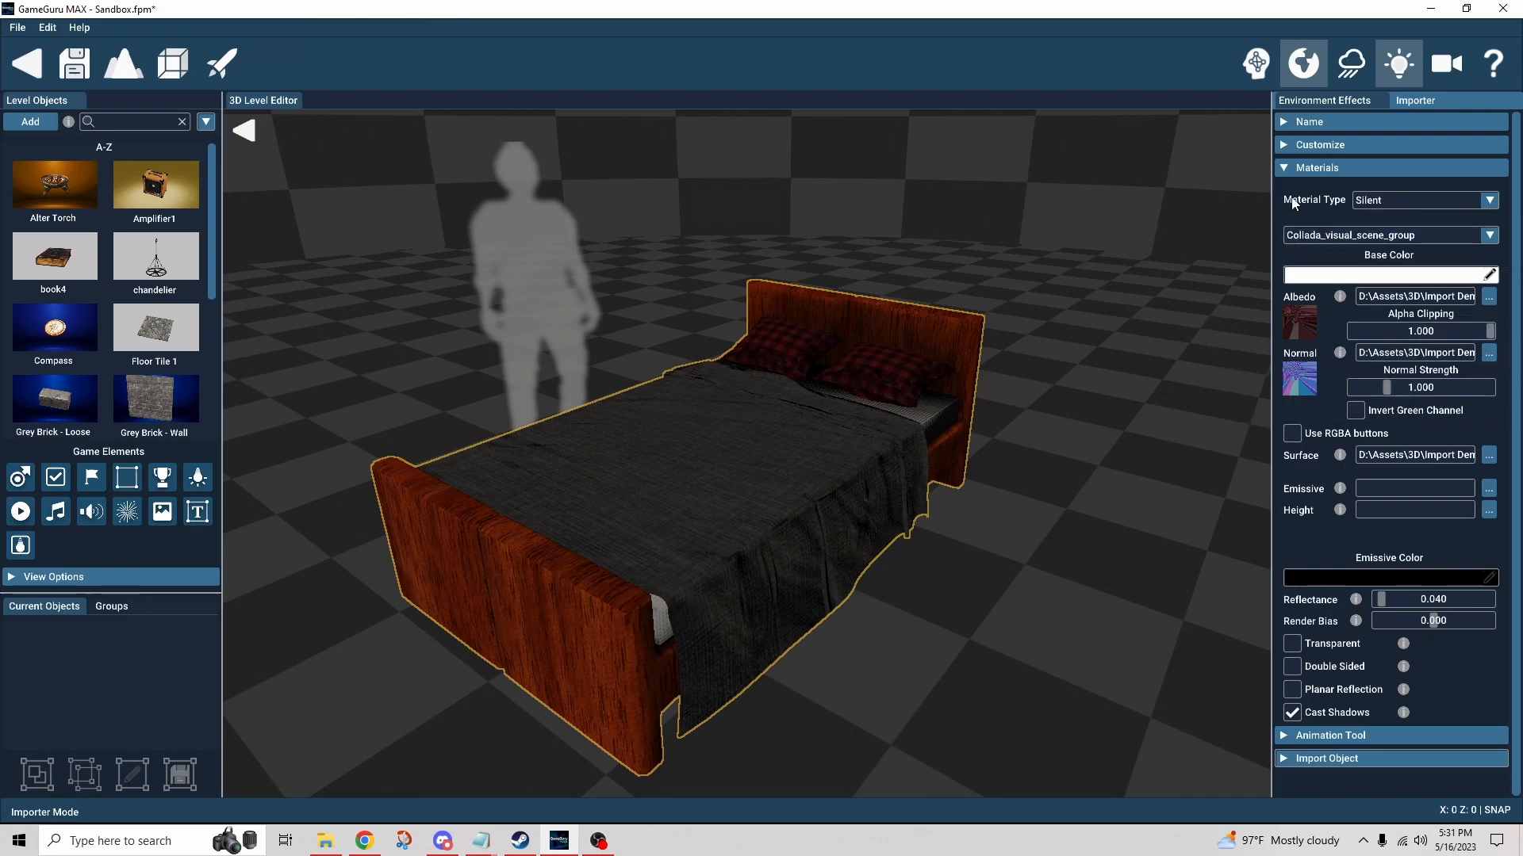
click(1491, 201)
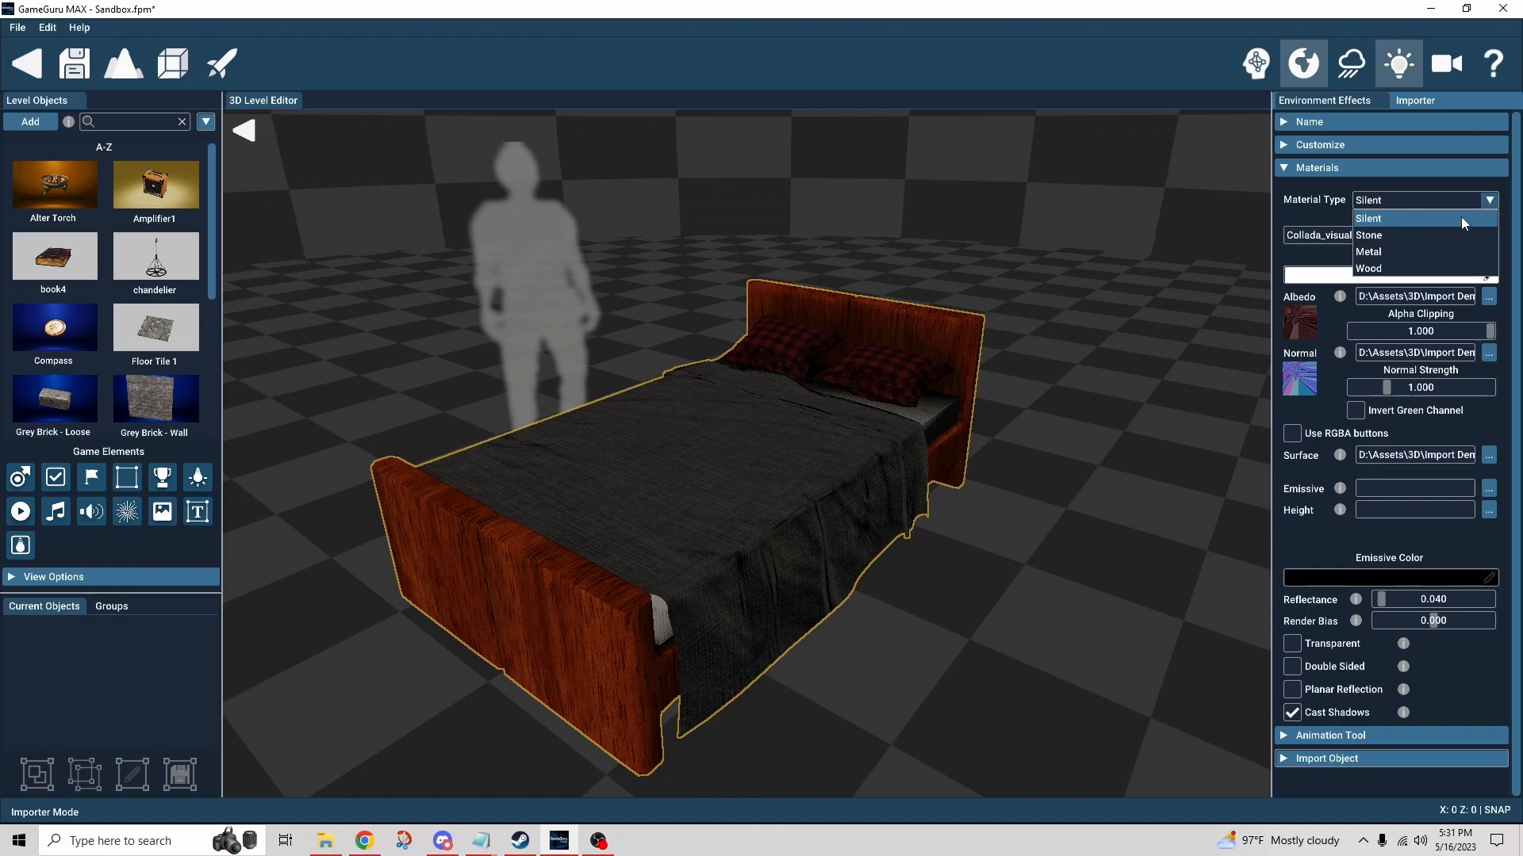
click(1408, 270)
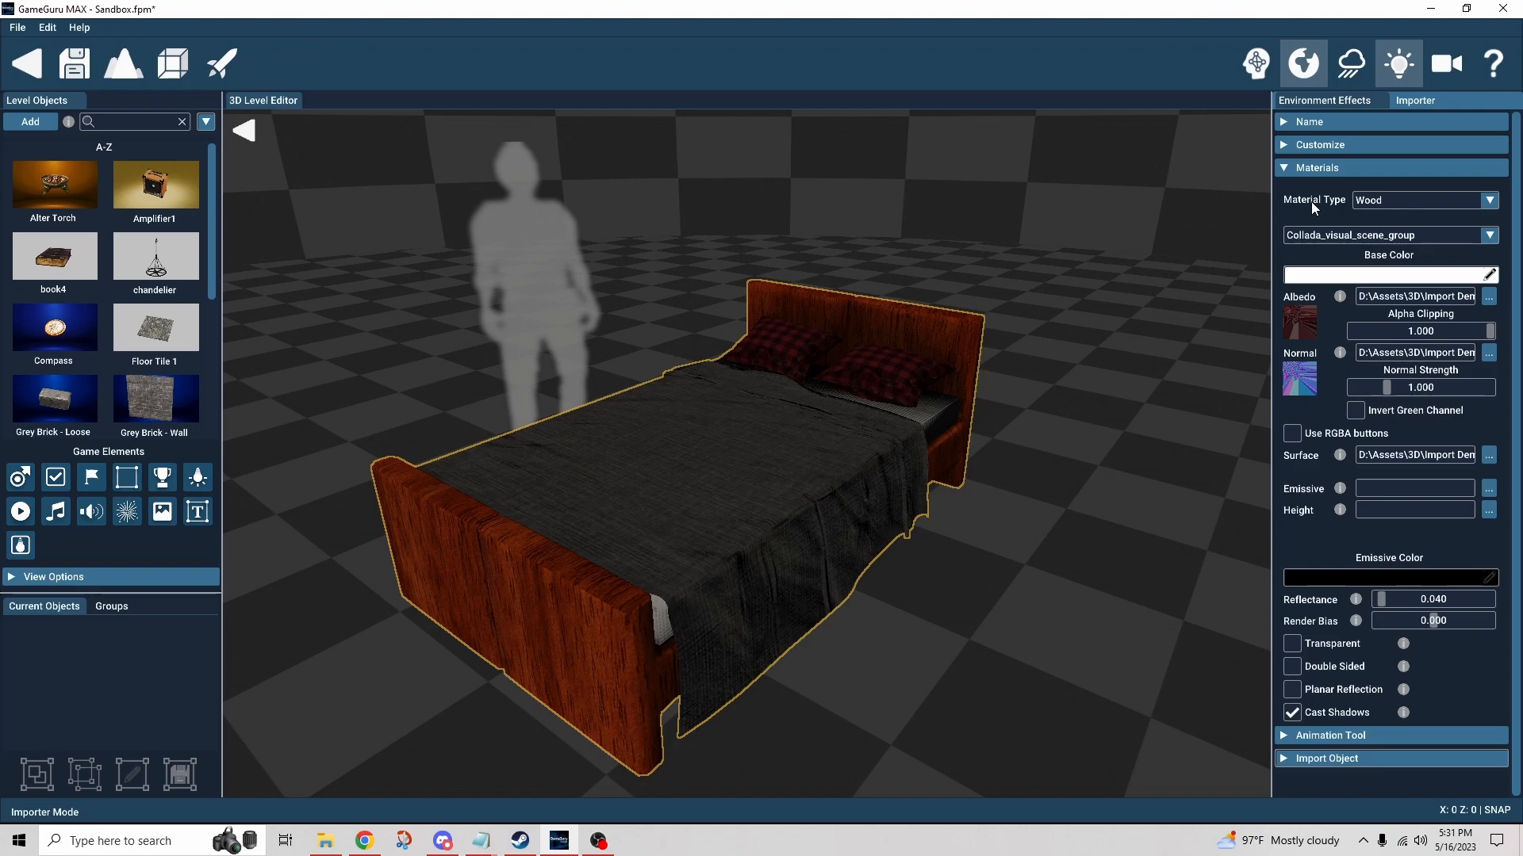
click(1391, 202)
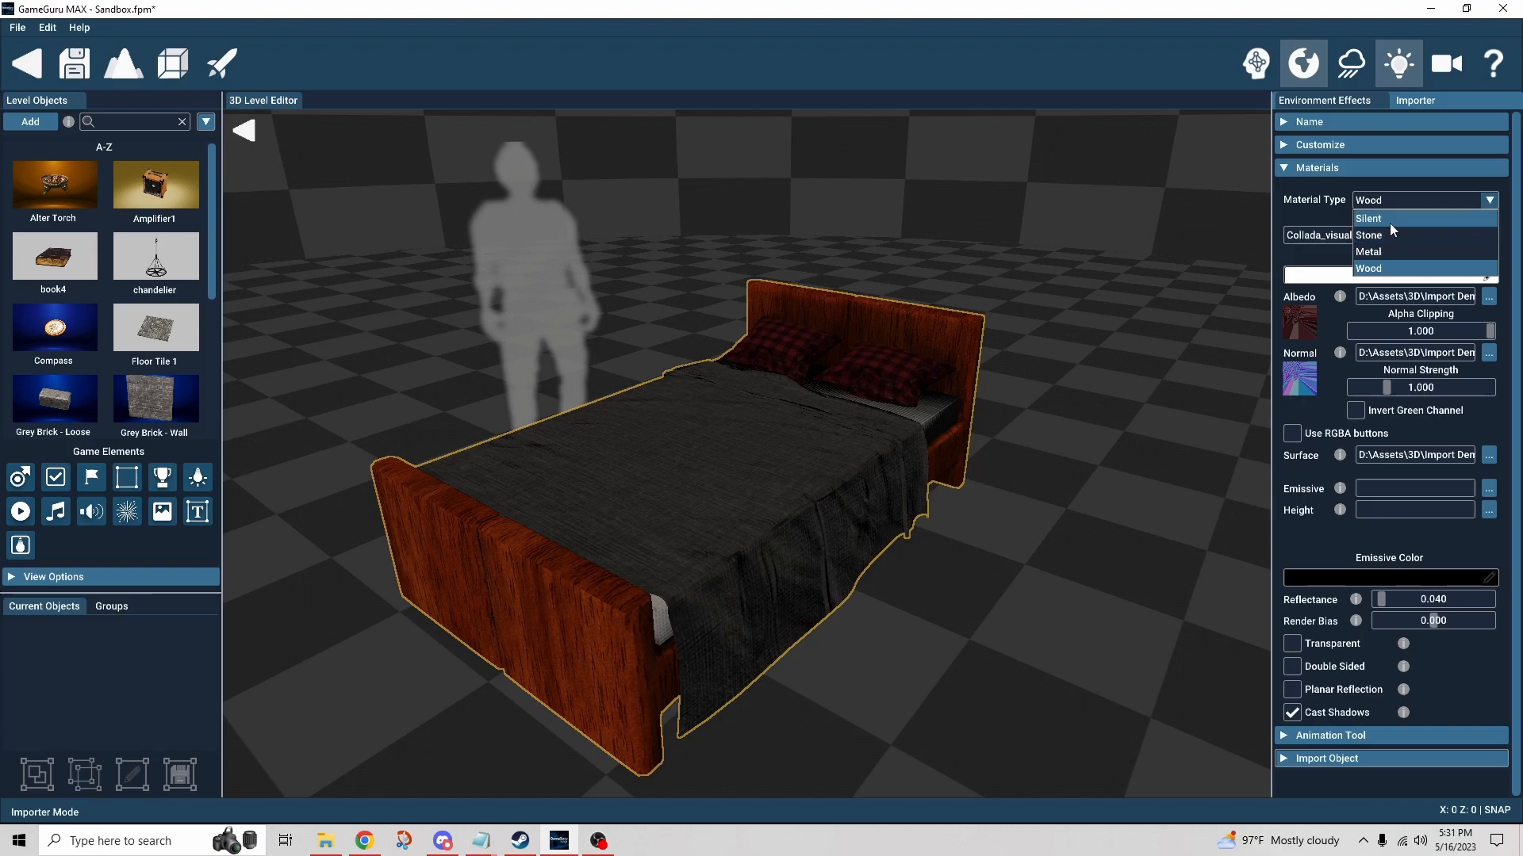
click(1332, 218)
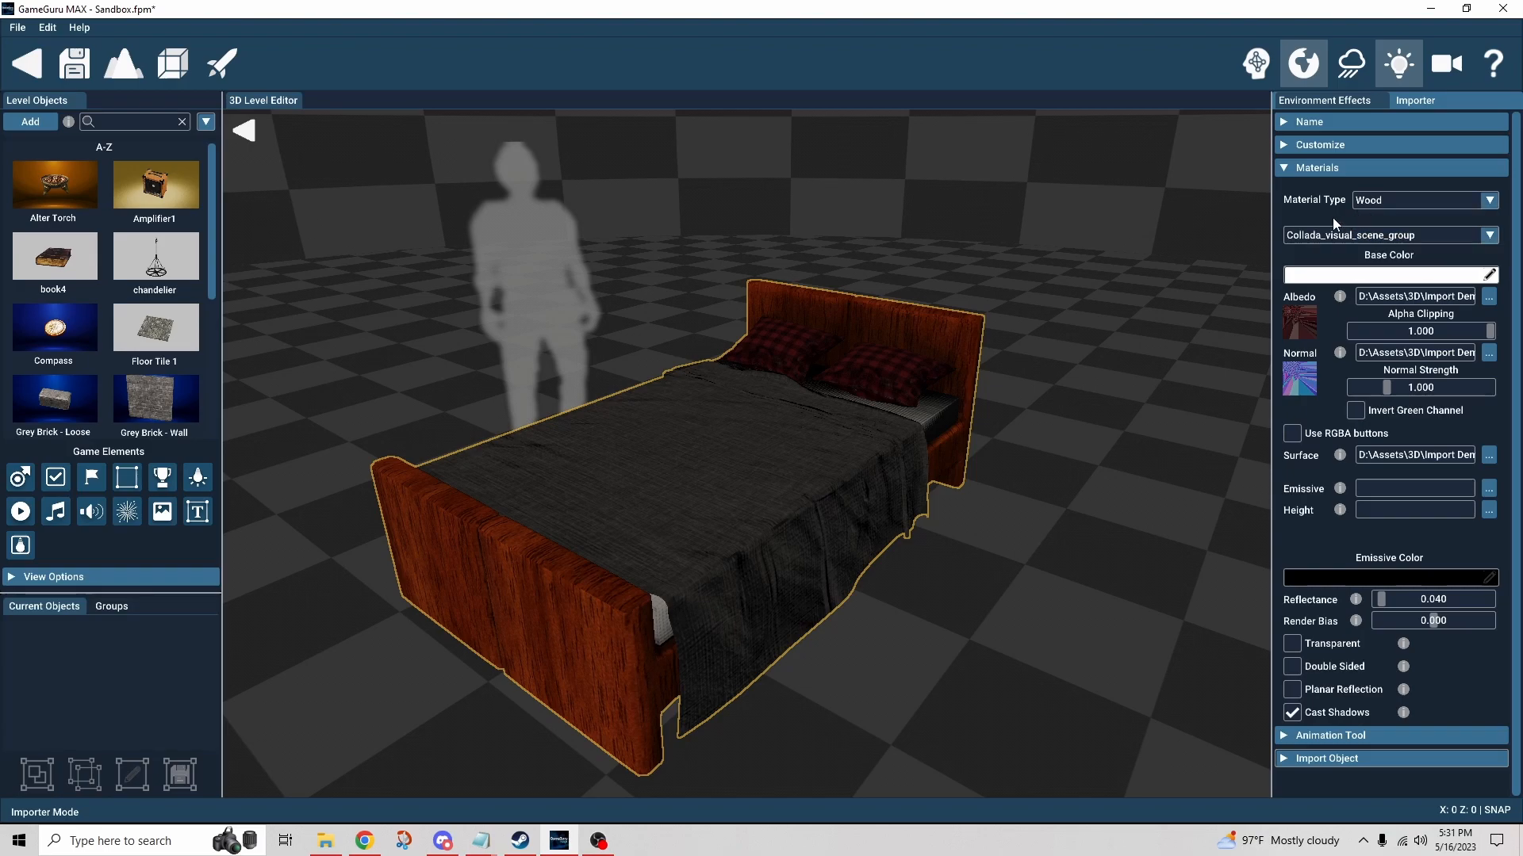
click(1373, 206)
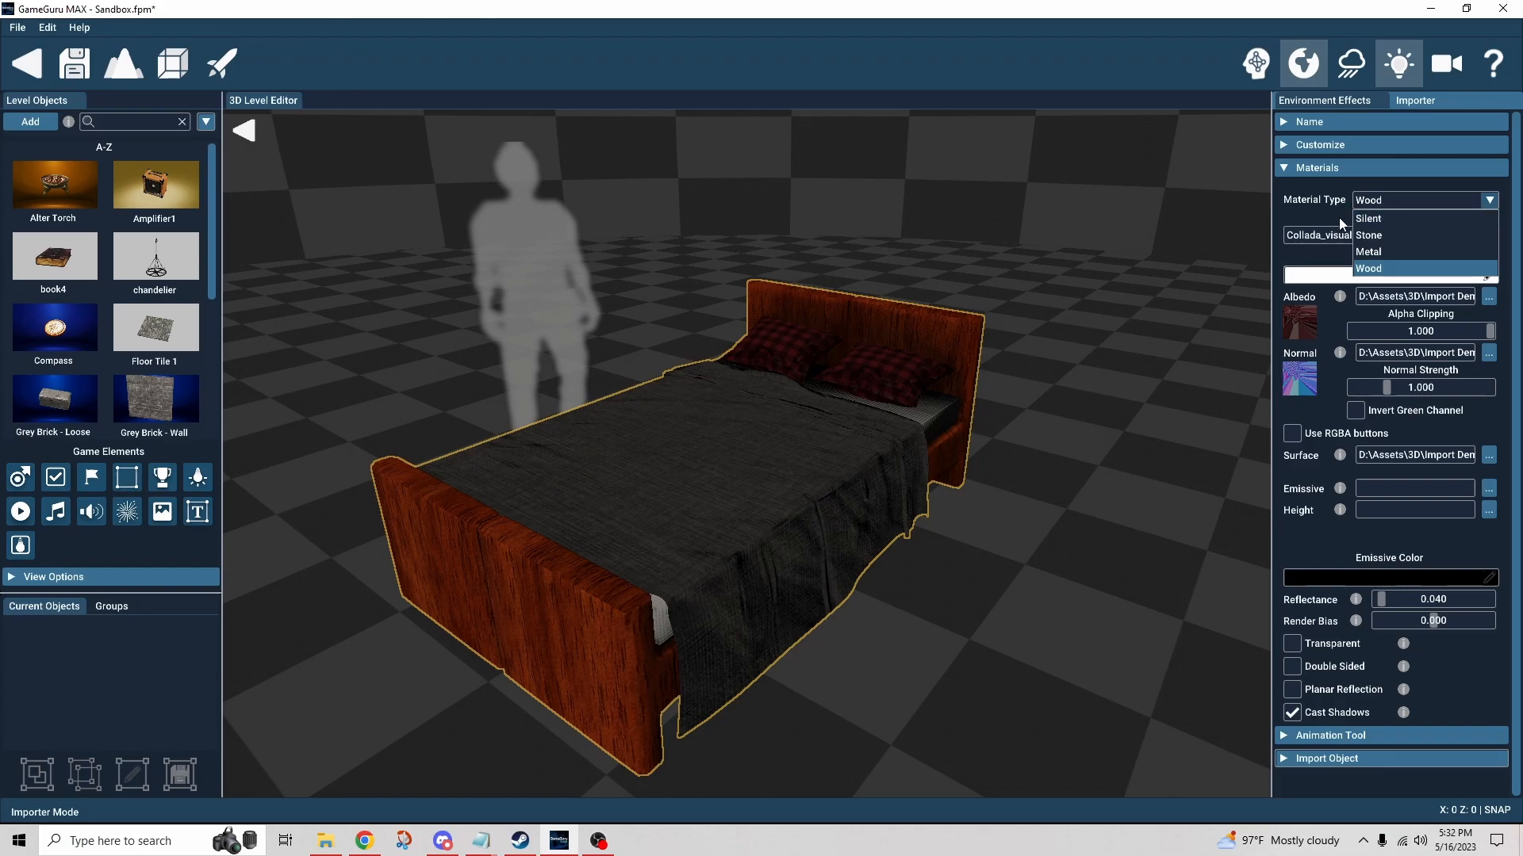
click(1379, 272)
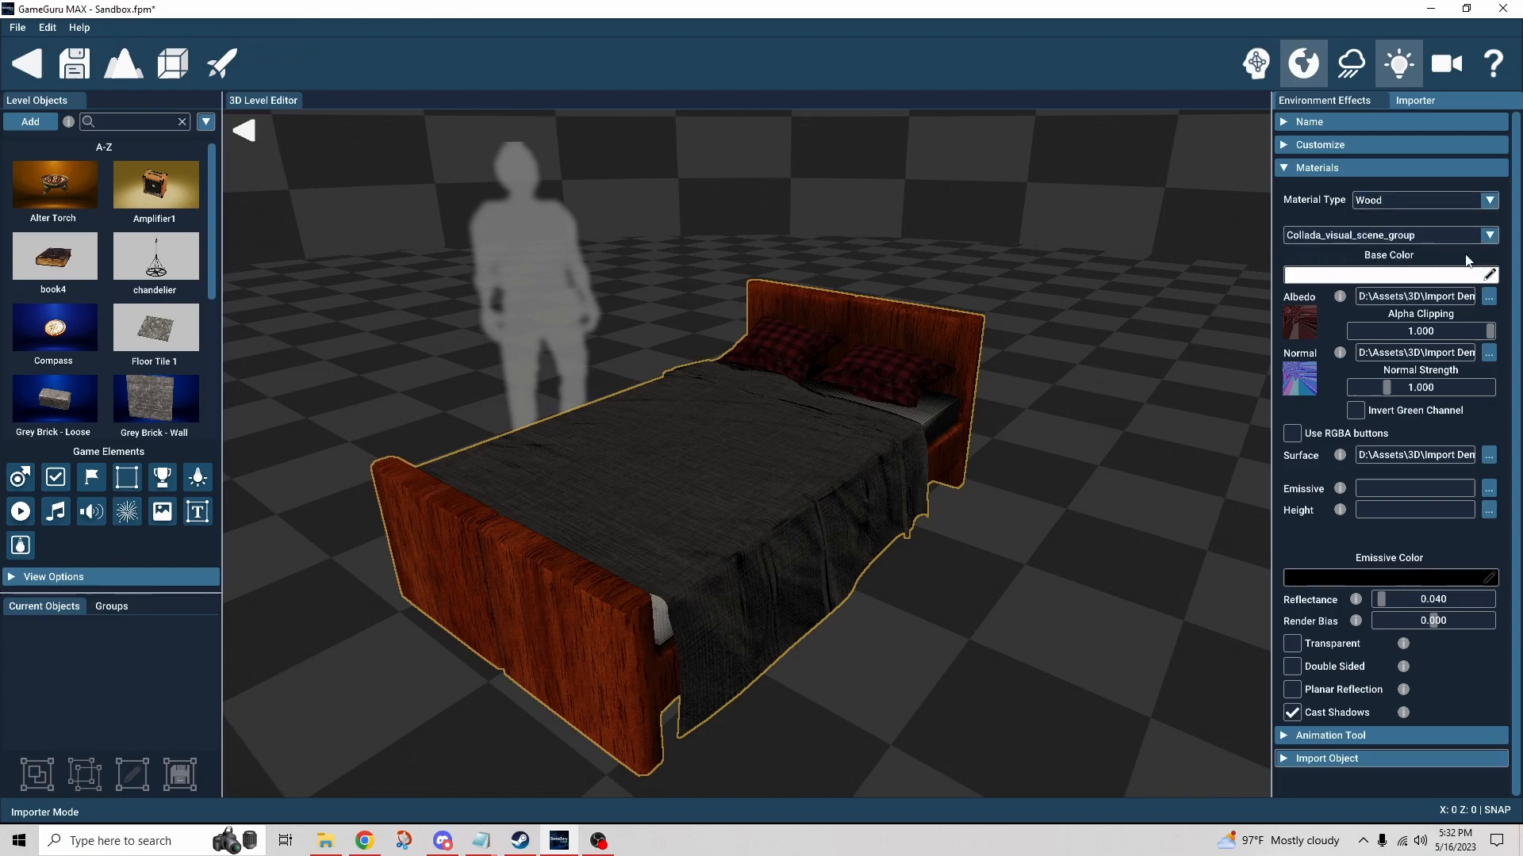
Review the bed's list of mesh materials, its texture settings and its animation settings.
click(1491, 236)
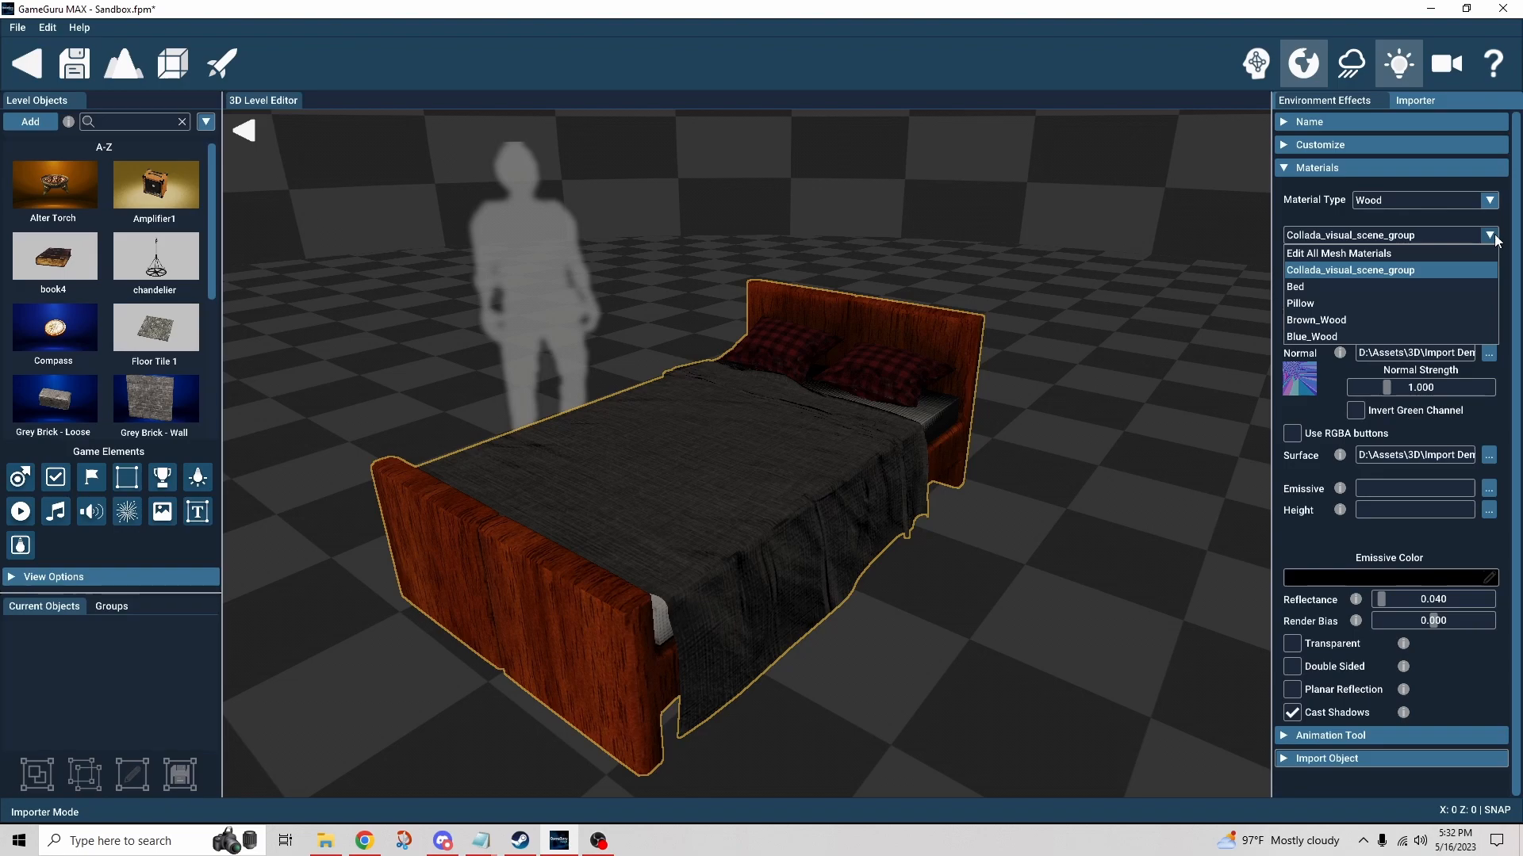
click(1340, 277)
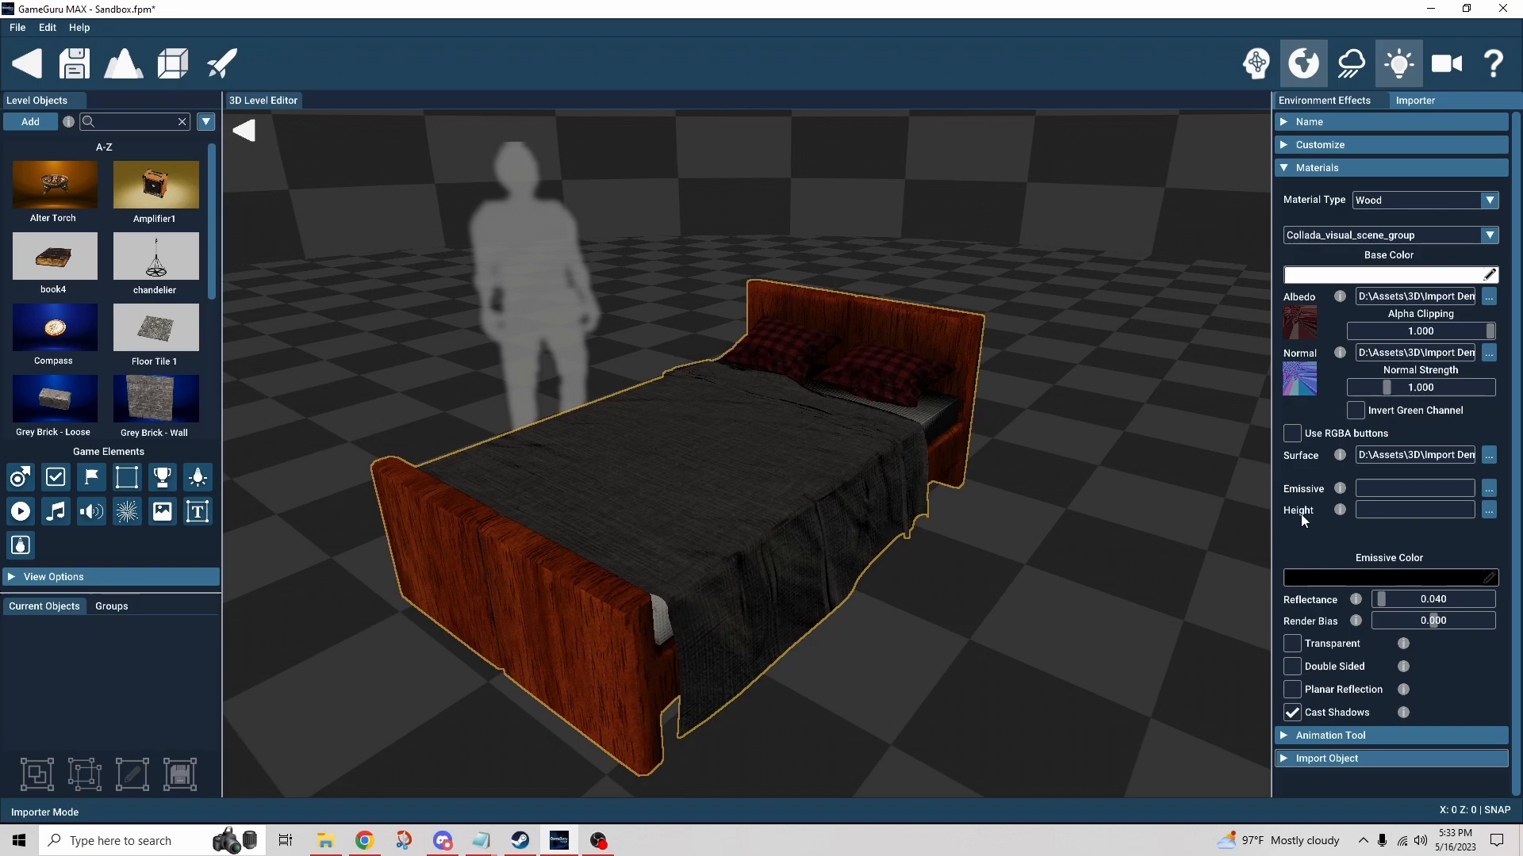
click(1278, 736)
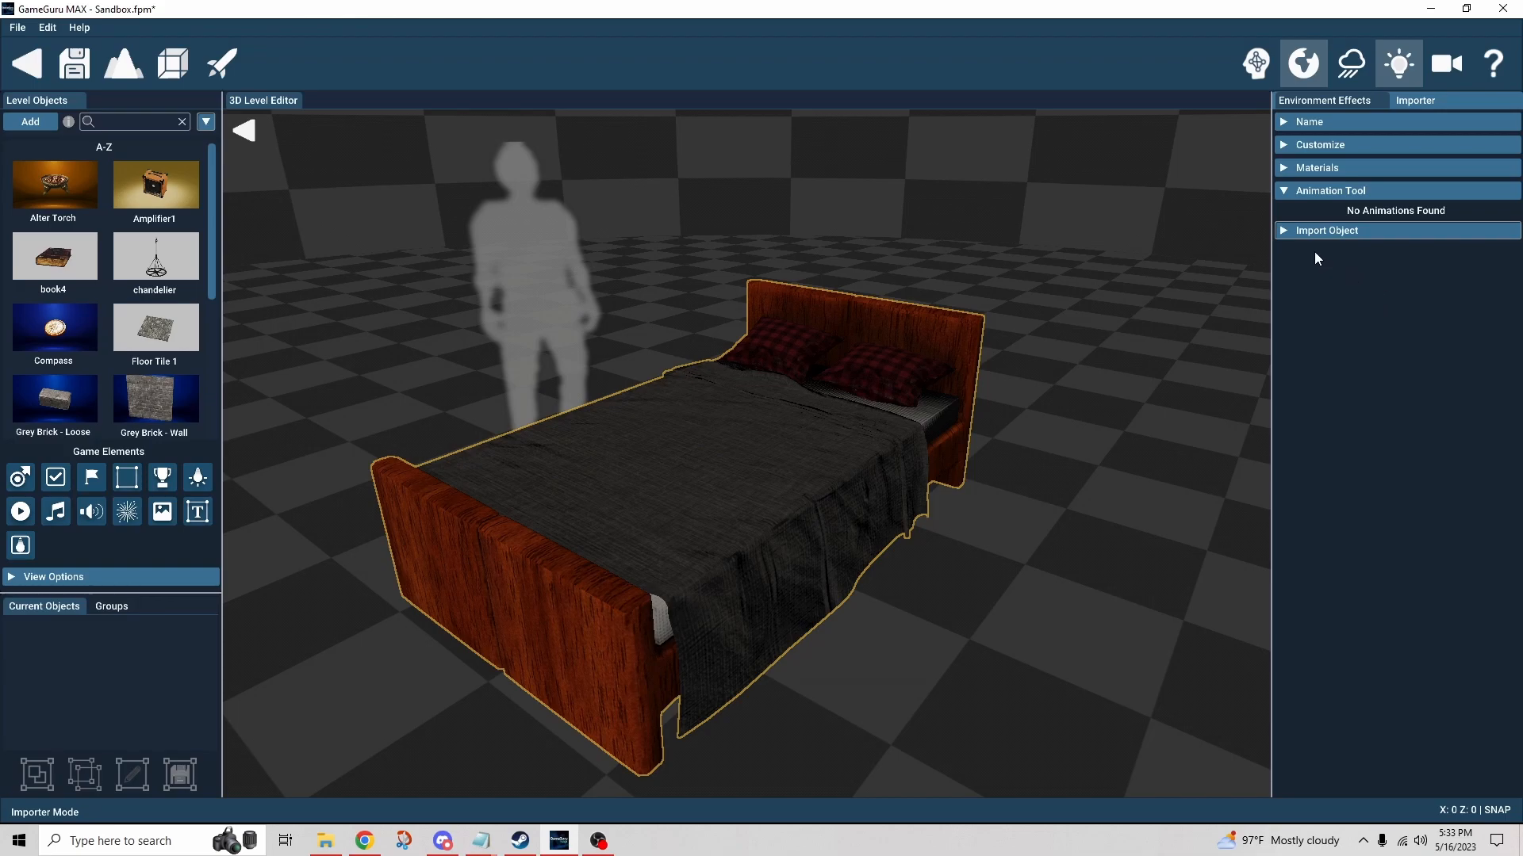
Import the Bed 2 object and rotate it to an angled view from above in the library preview.
click(1291, 229)
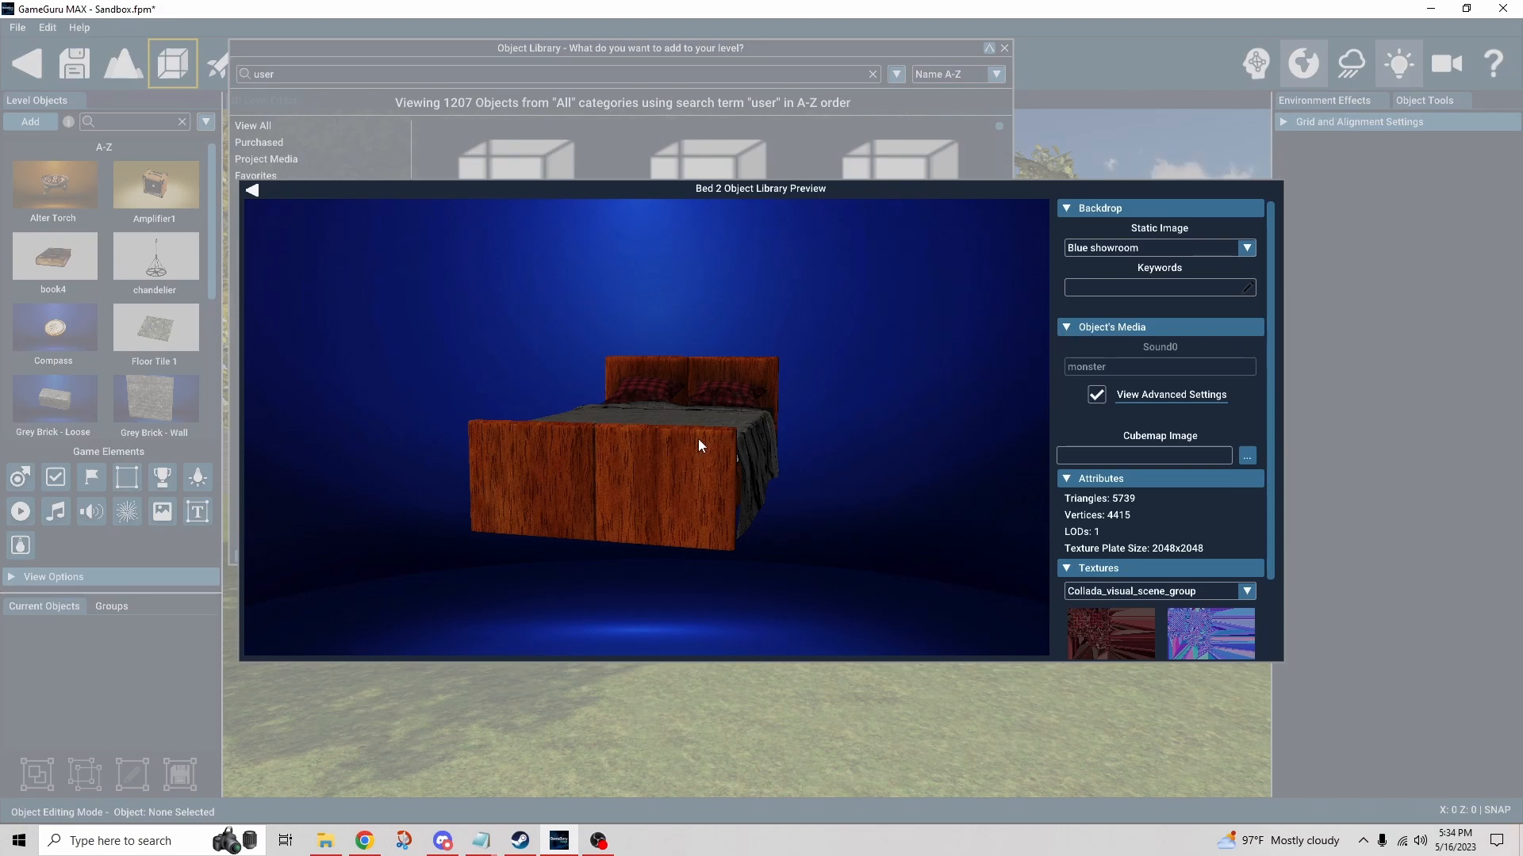
drag(695, 443, 617, 471)
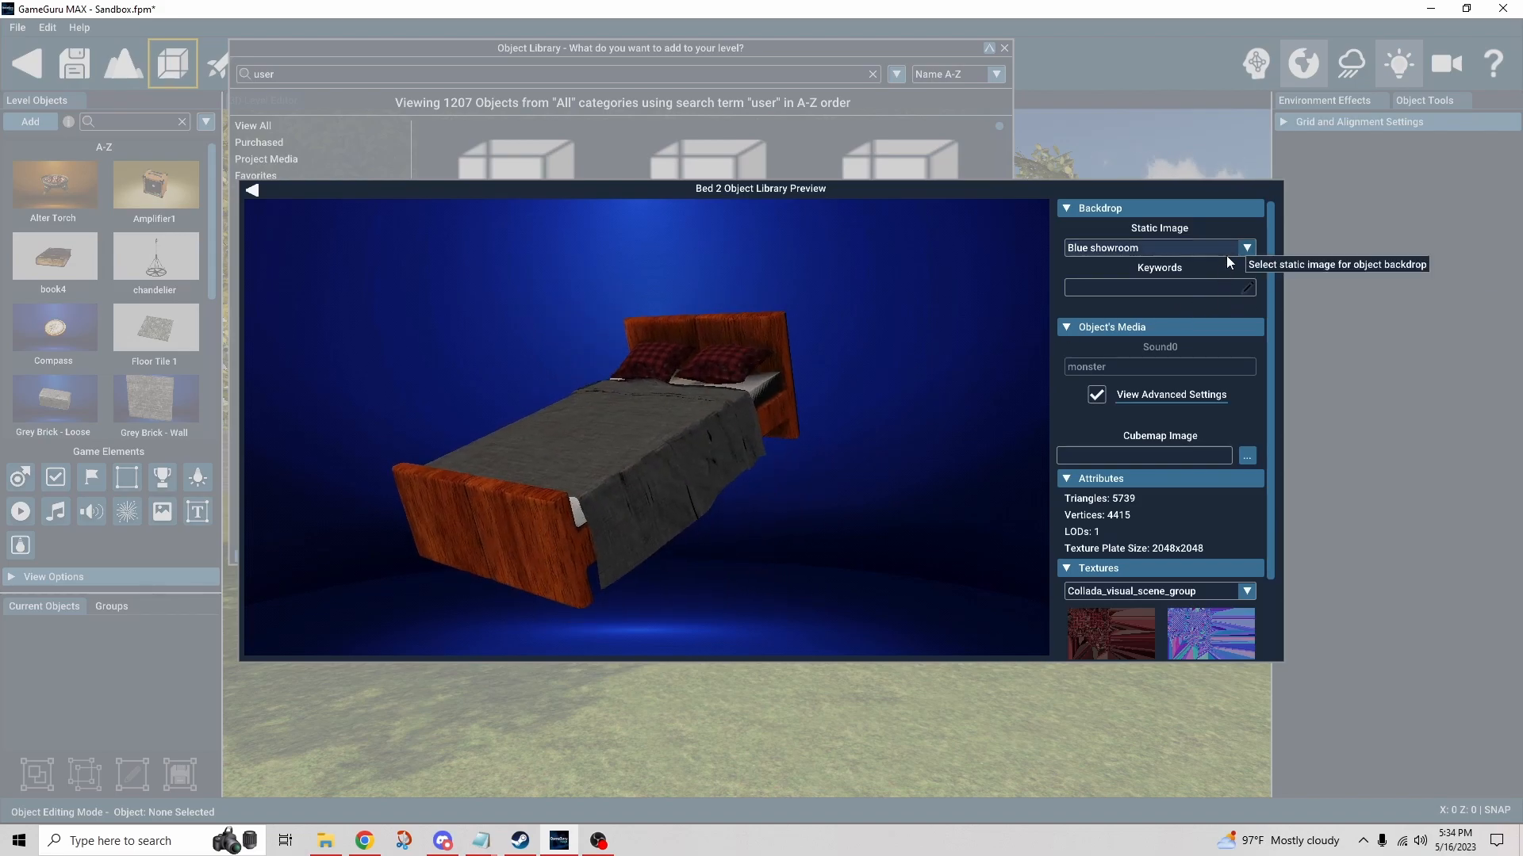
Try the Purple studio and Grey gradient backdrops for the Bed 2 preview and set the backdrop to Blue studio.
click(1252, 247)
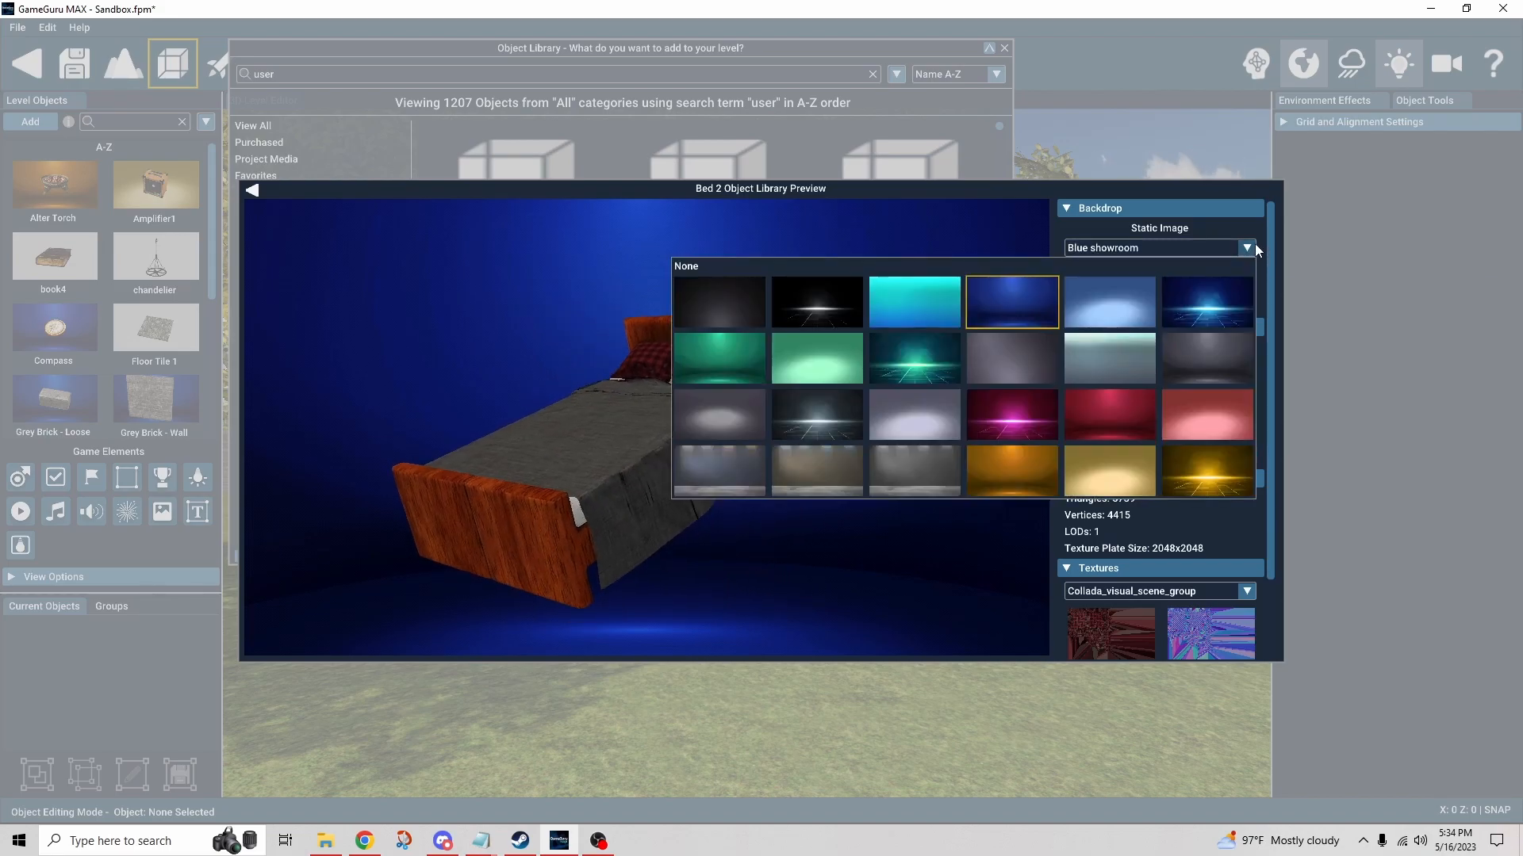
click(1001, 401)
click(1170, 249)
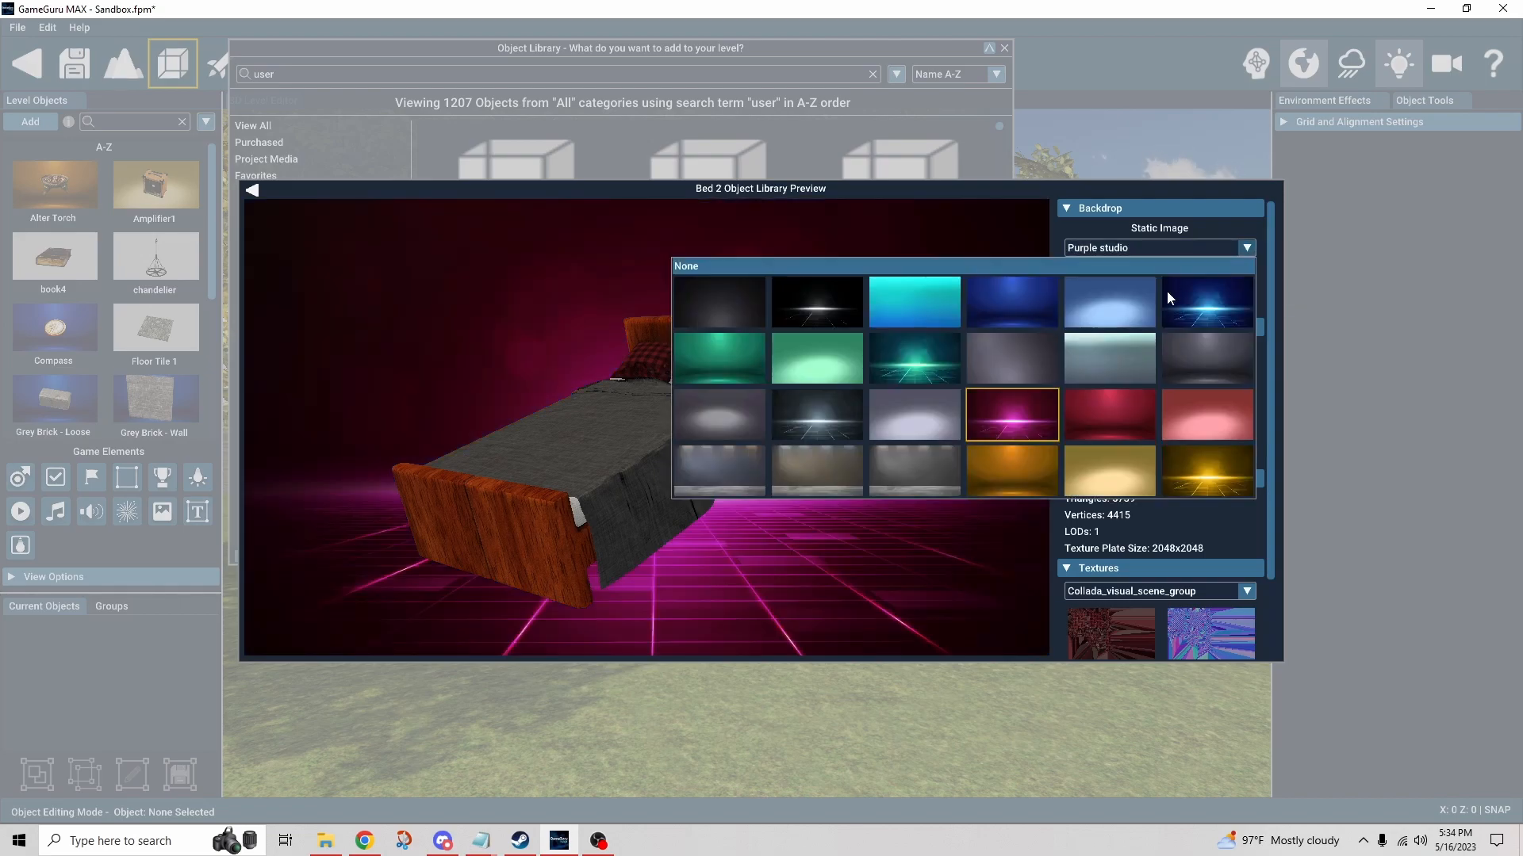
click(1130, 350)
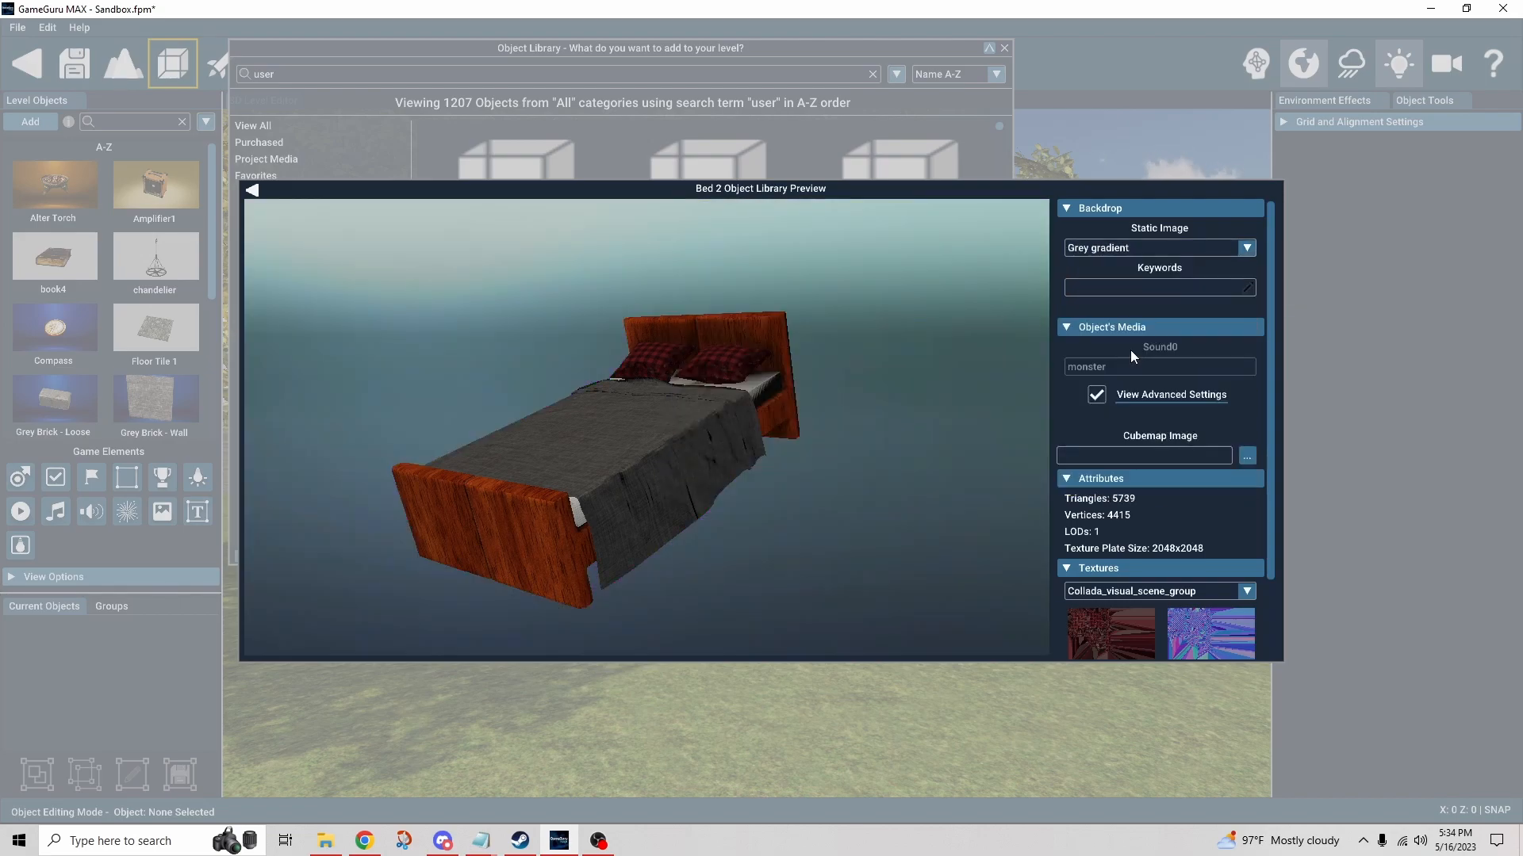
click(1144, 251)
click(1186, 302)
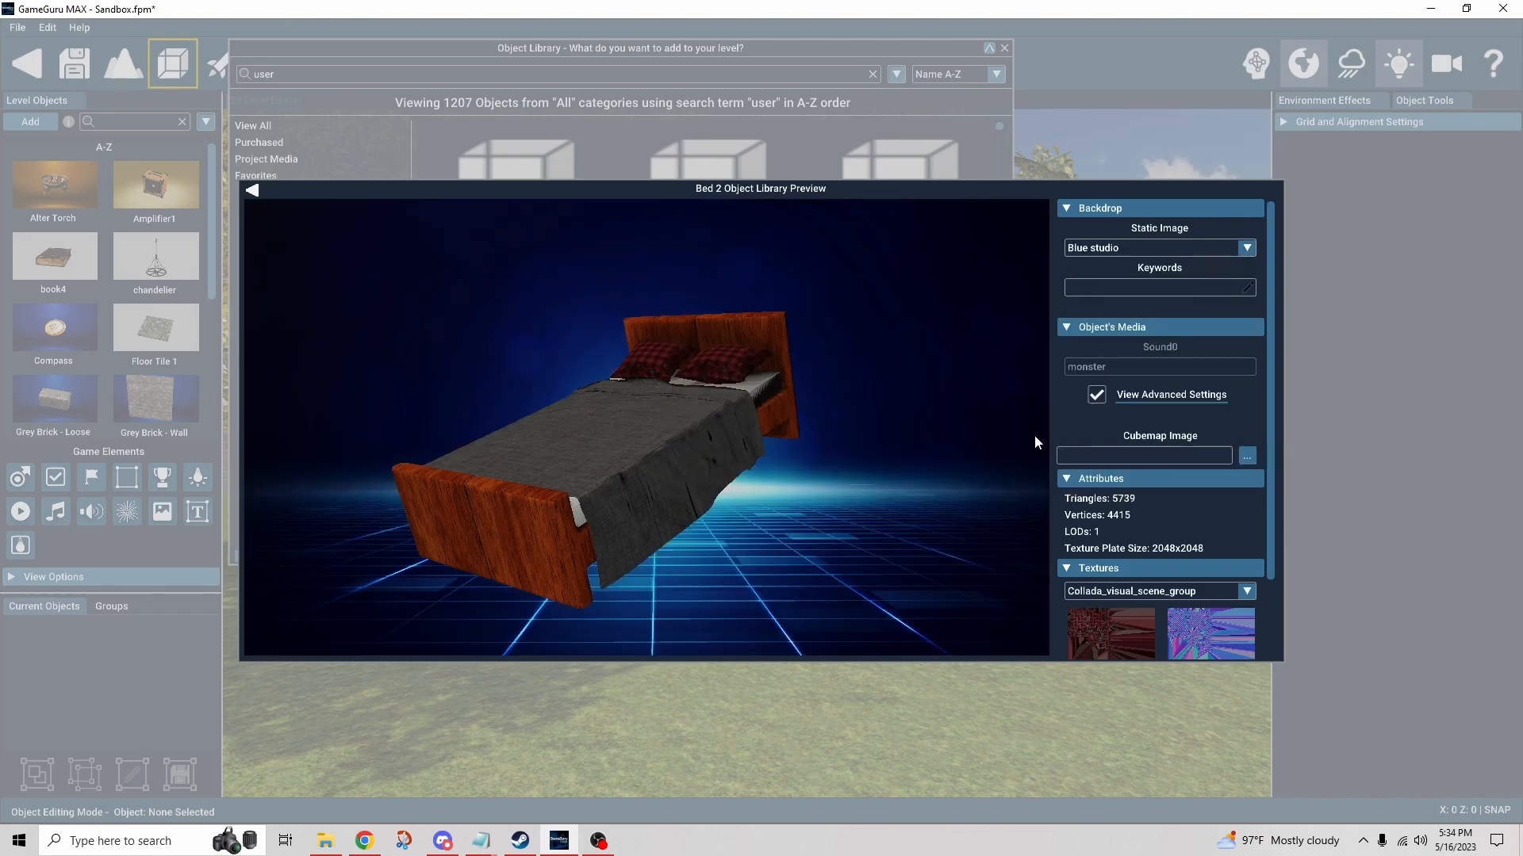
Enter the keywords "Bed Furniture Bedroom" for Bed 2 and add the object to the Object Library.
click(1146, 288)
text(Bed Fur)
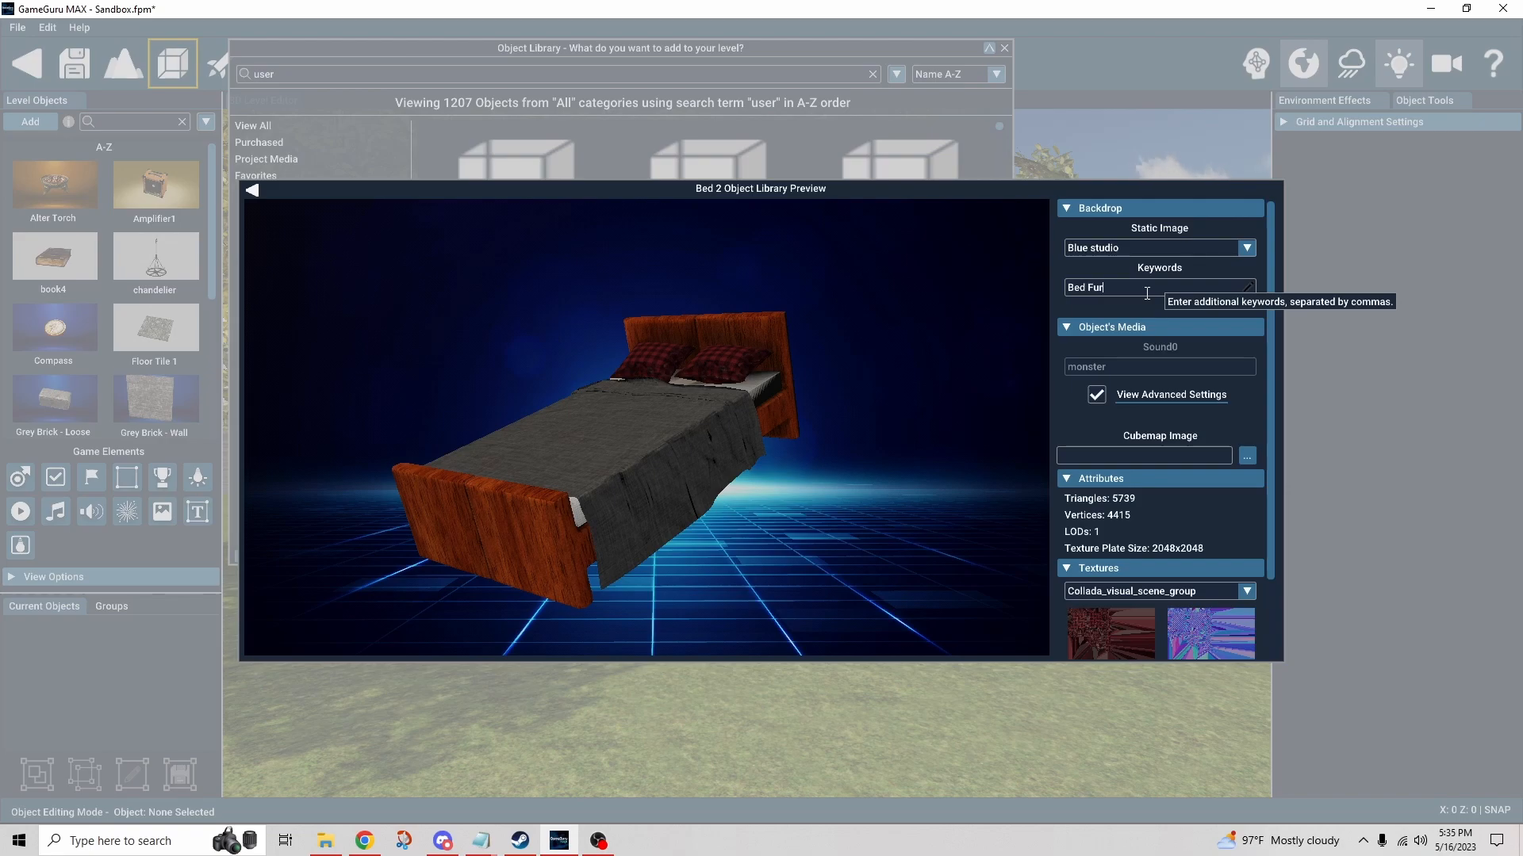
text(niture Bedroom)
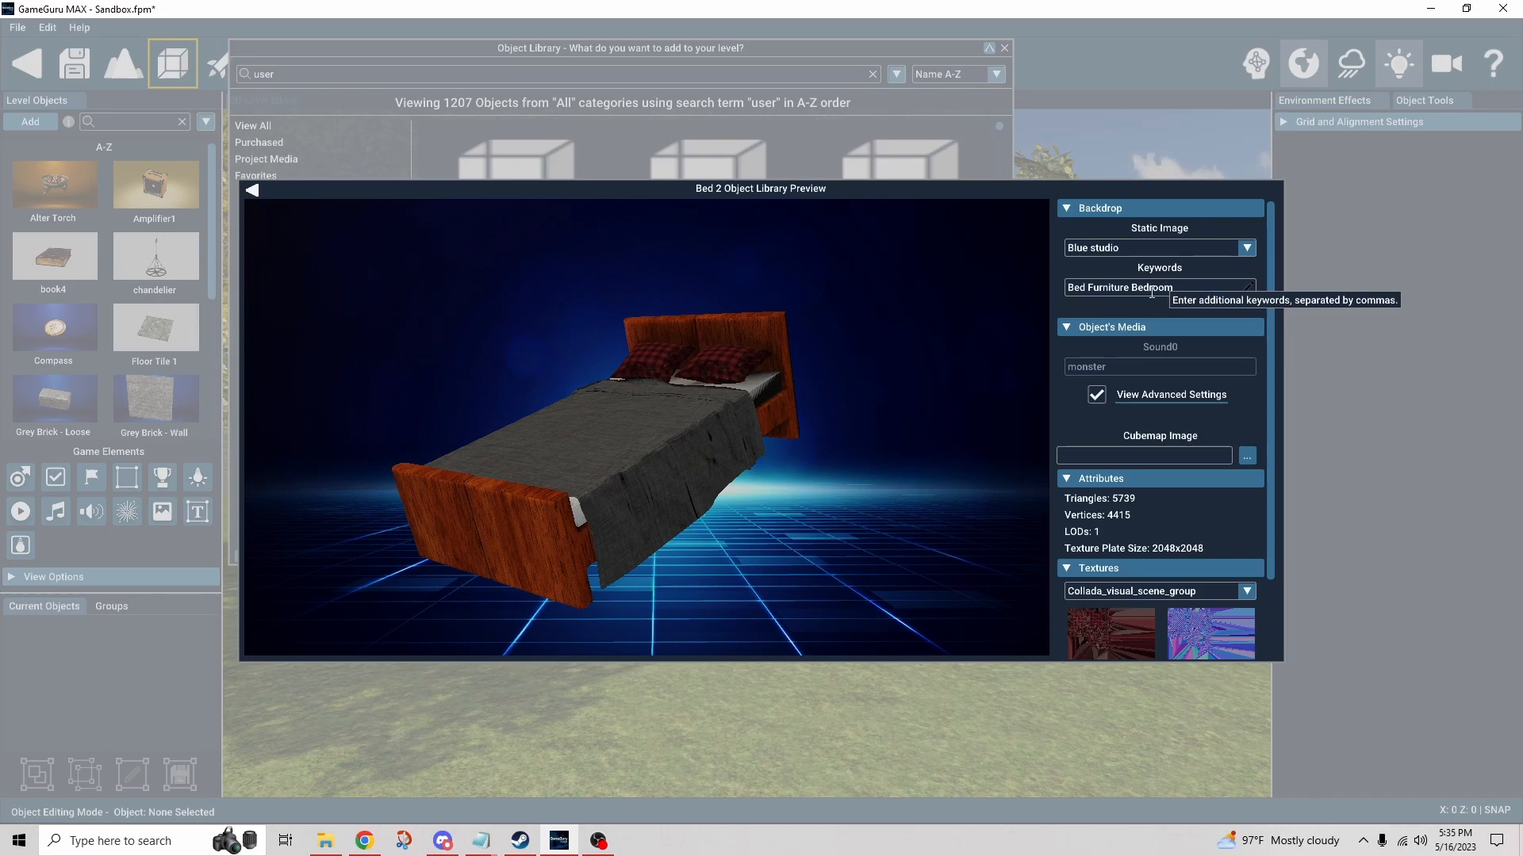
scroll(1253, 402, down, 2)
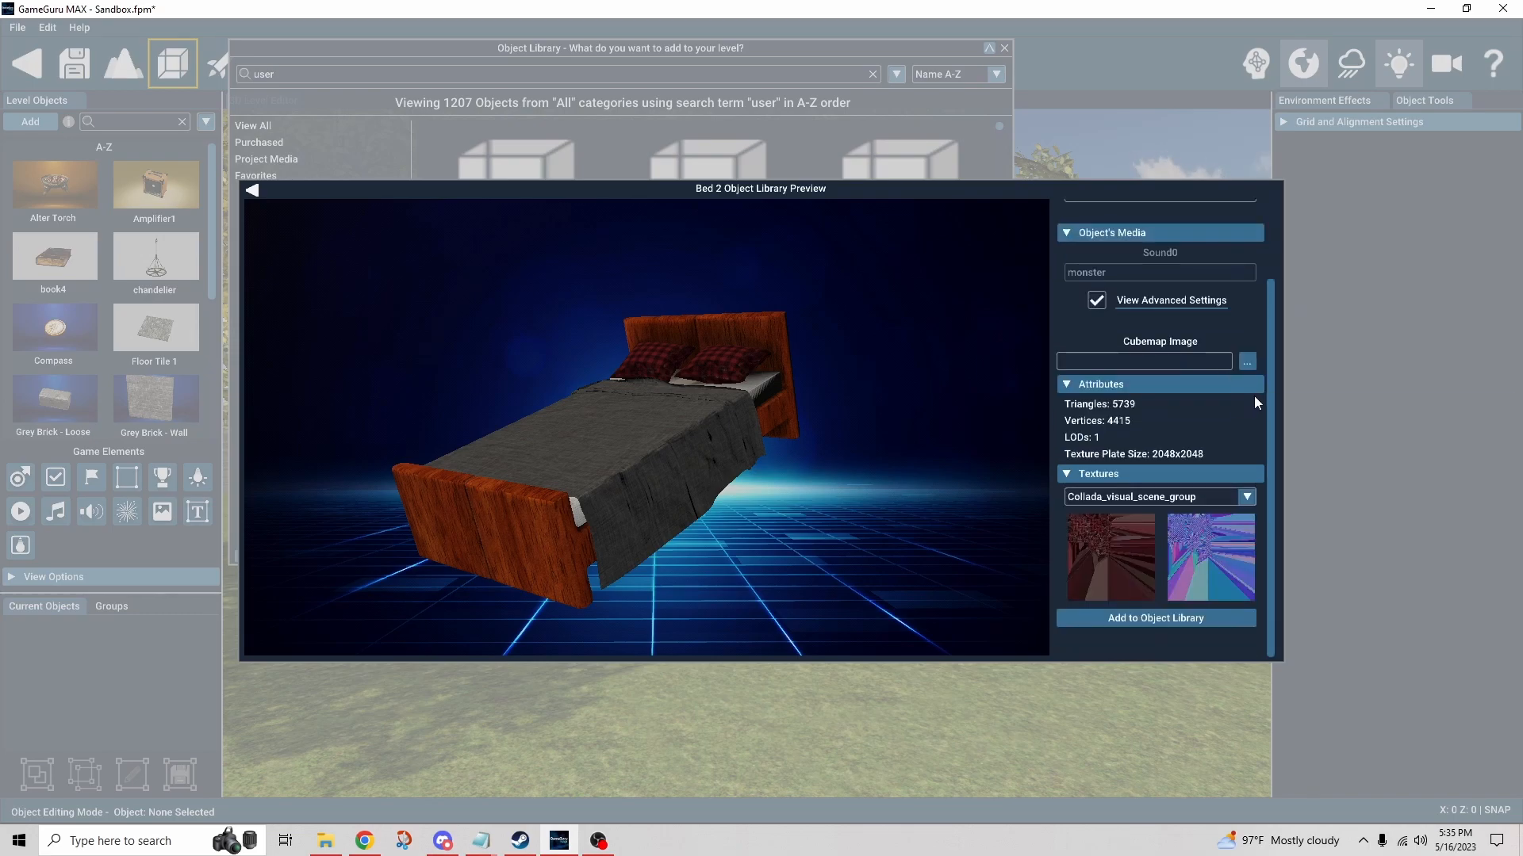
click(1163, 619)
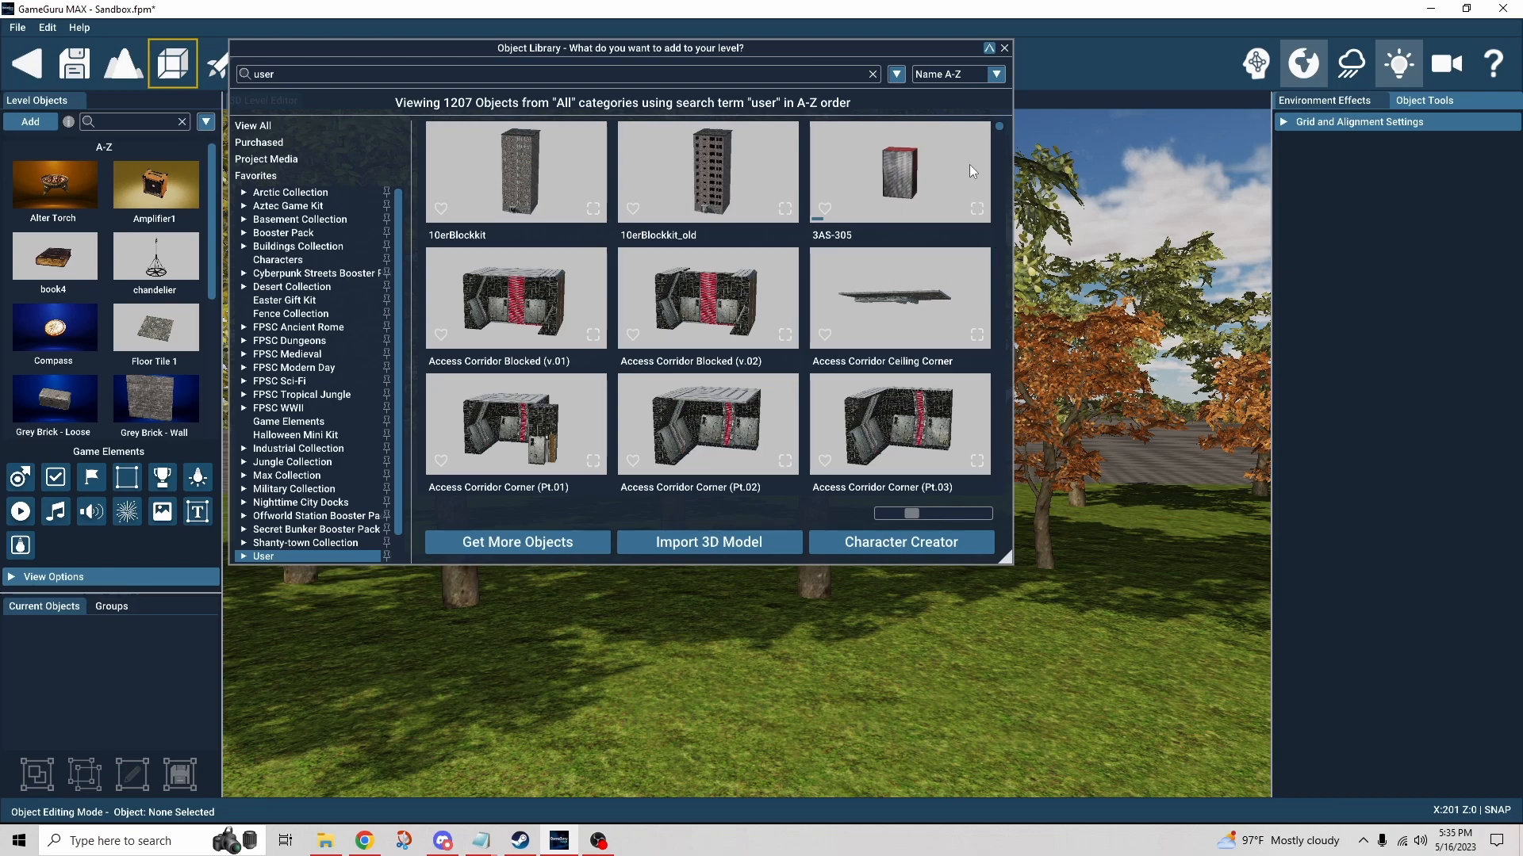
Search the object library for "bed" and place the Bed 2 object on the grass in the level.
click(552, 77)
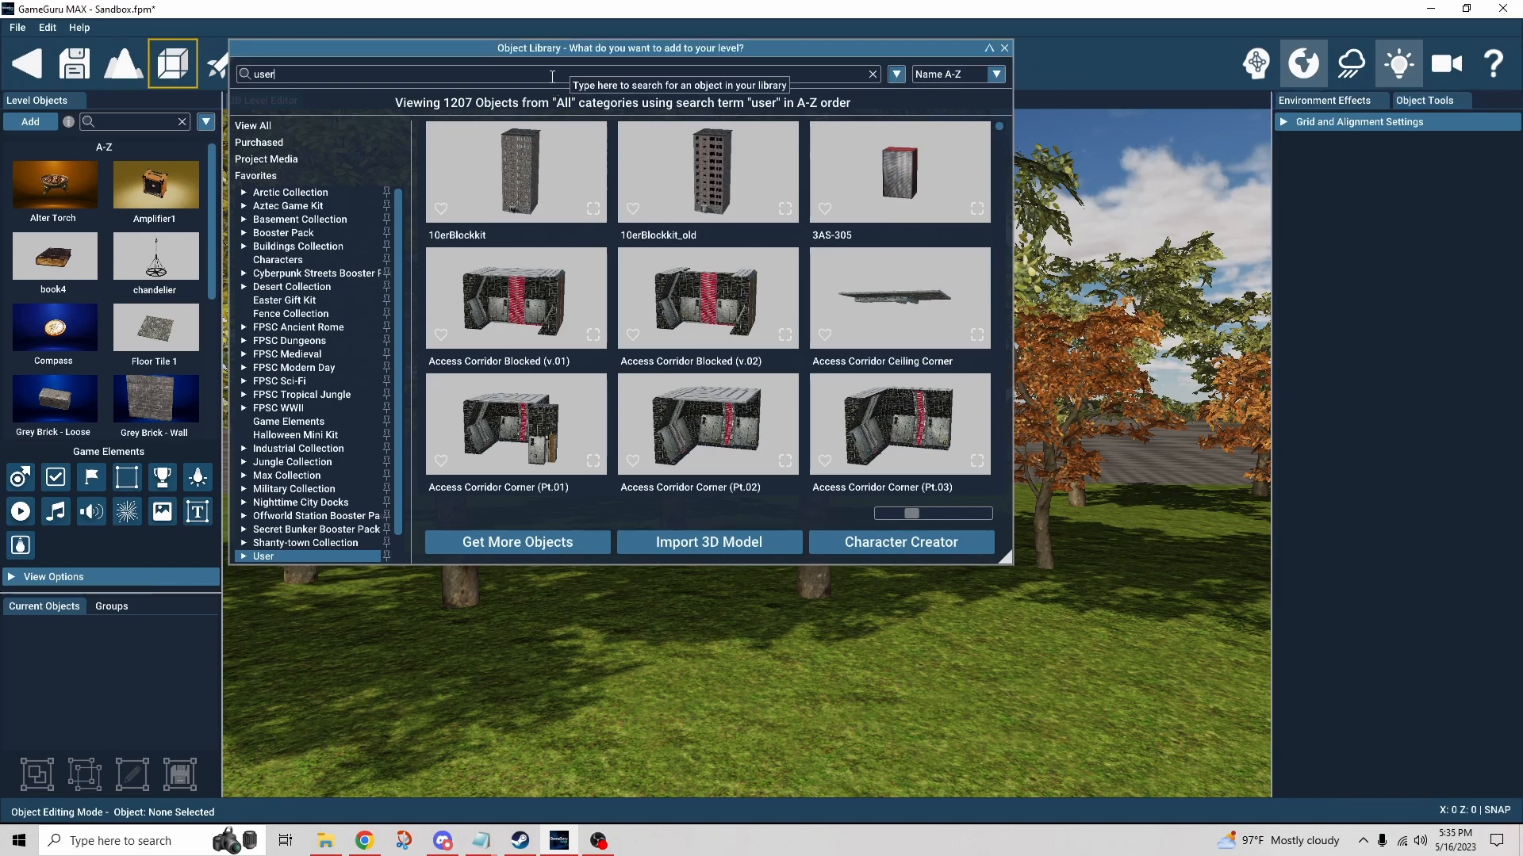
key(ctrl+a)
text(bed)
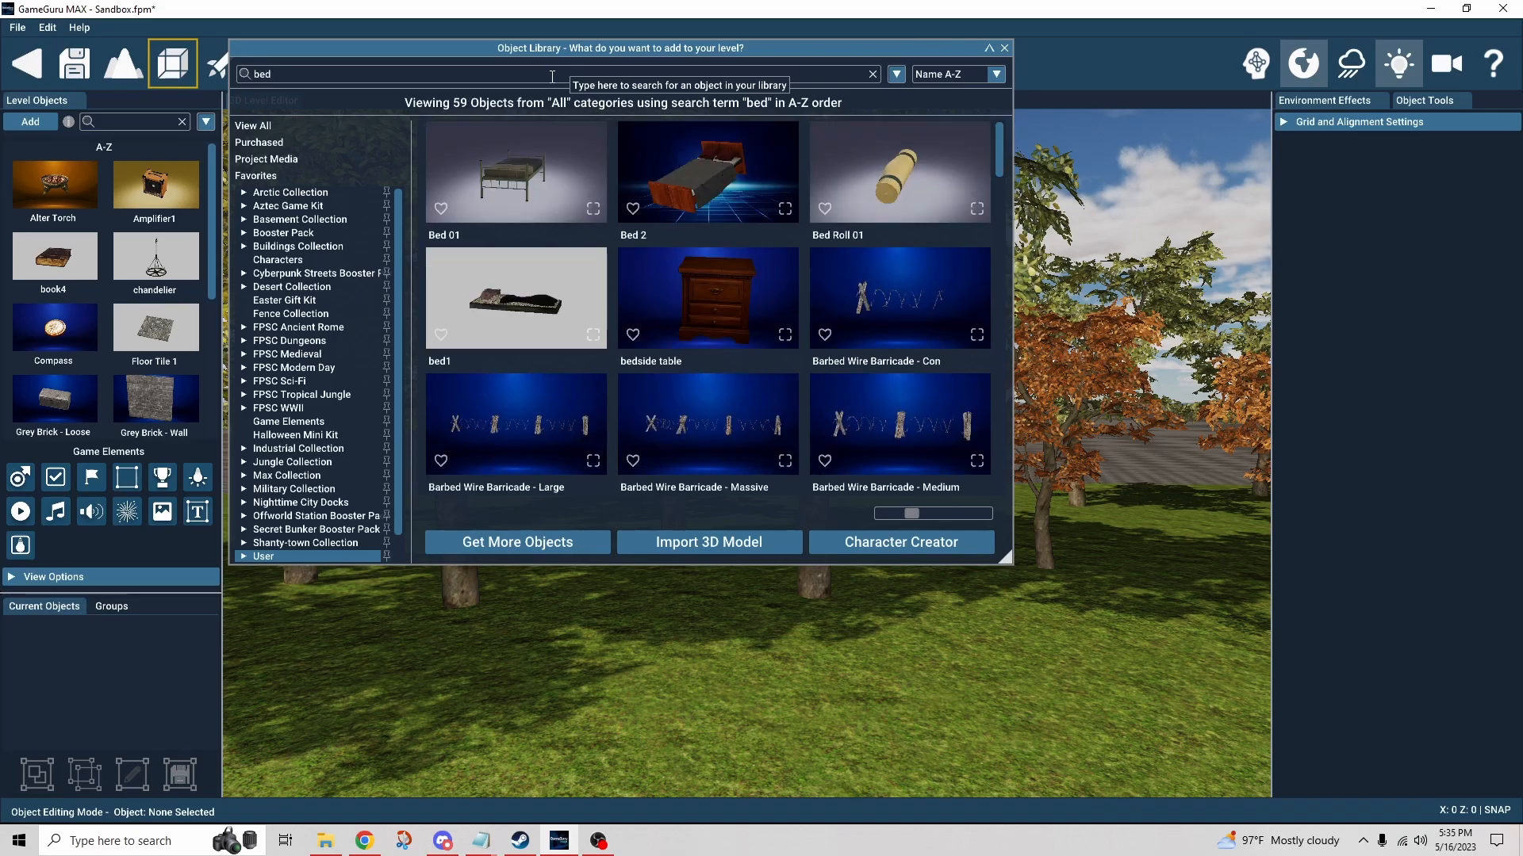
drag(701, 168, 668, 736)
right_drag(784, 638, 1451, 695)
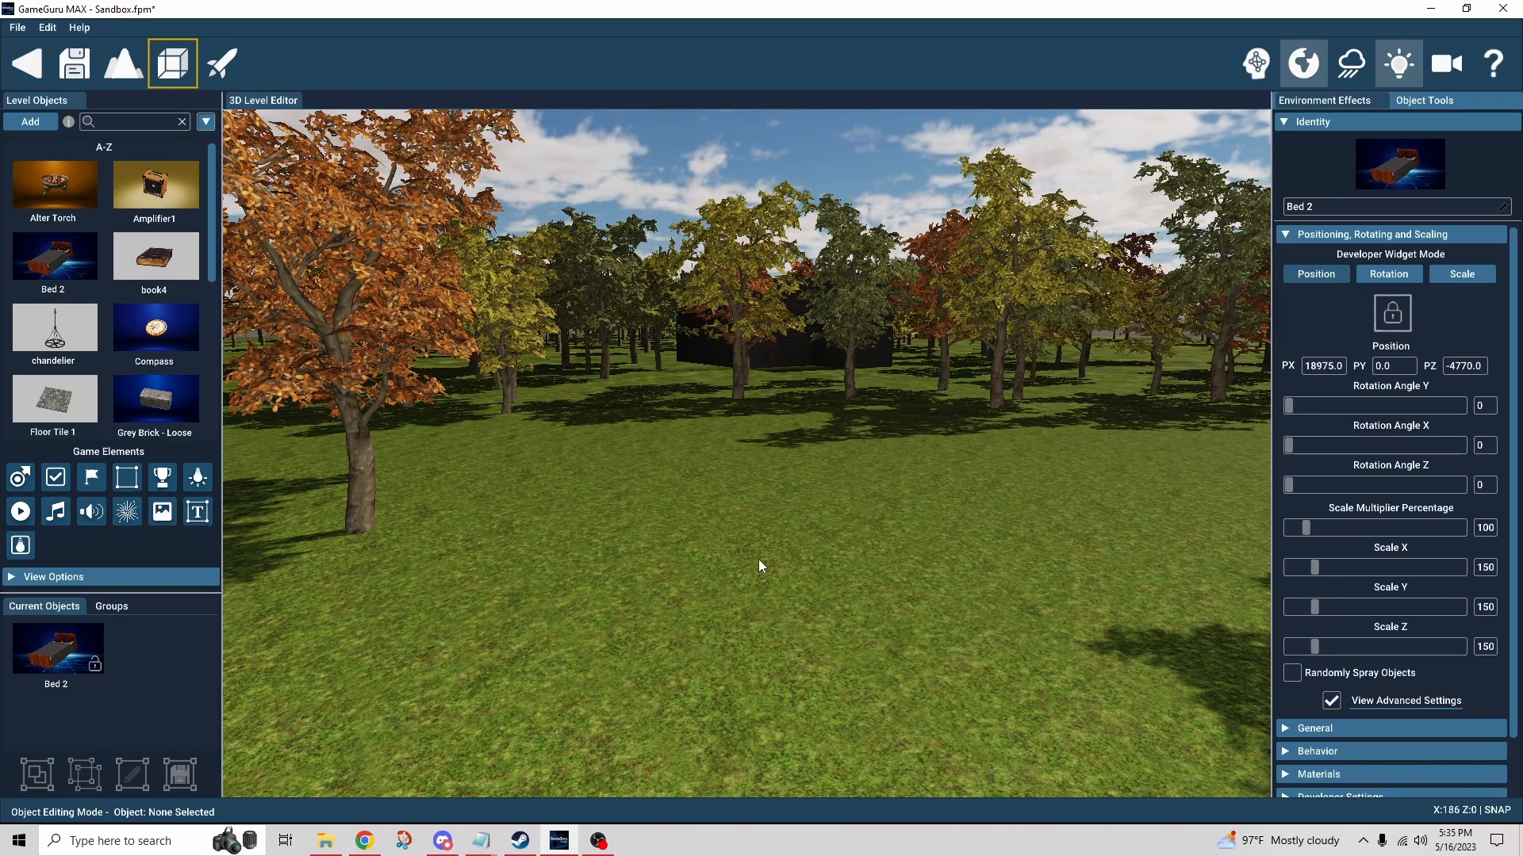
right_drag(821, 354, 730, 543)
key(d)
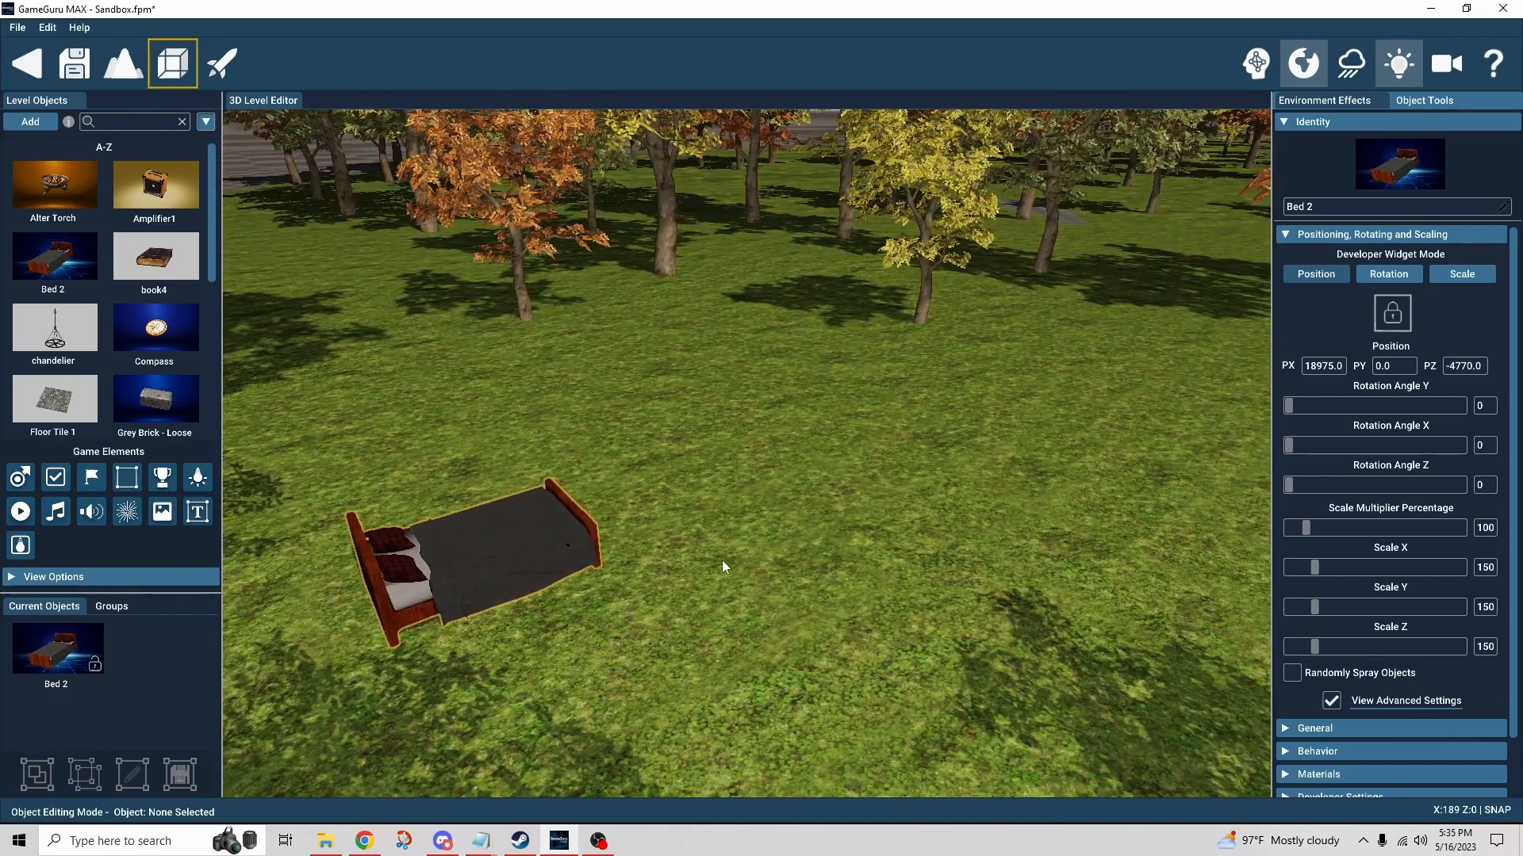
click(530, 547)
click(453, 355)
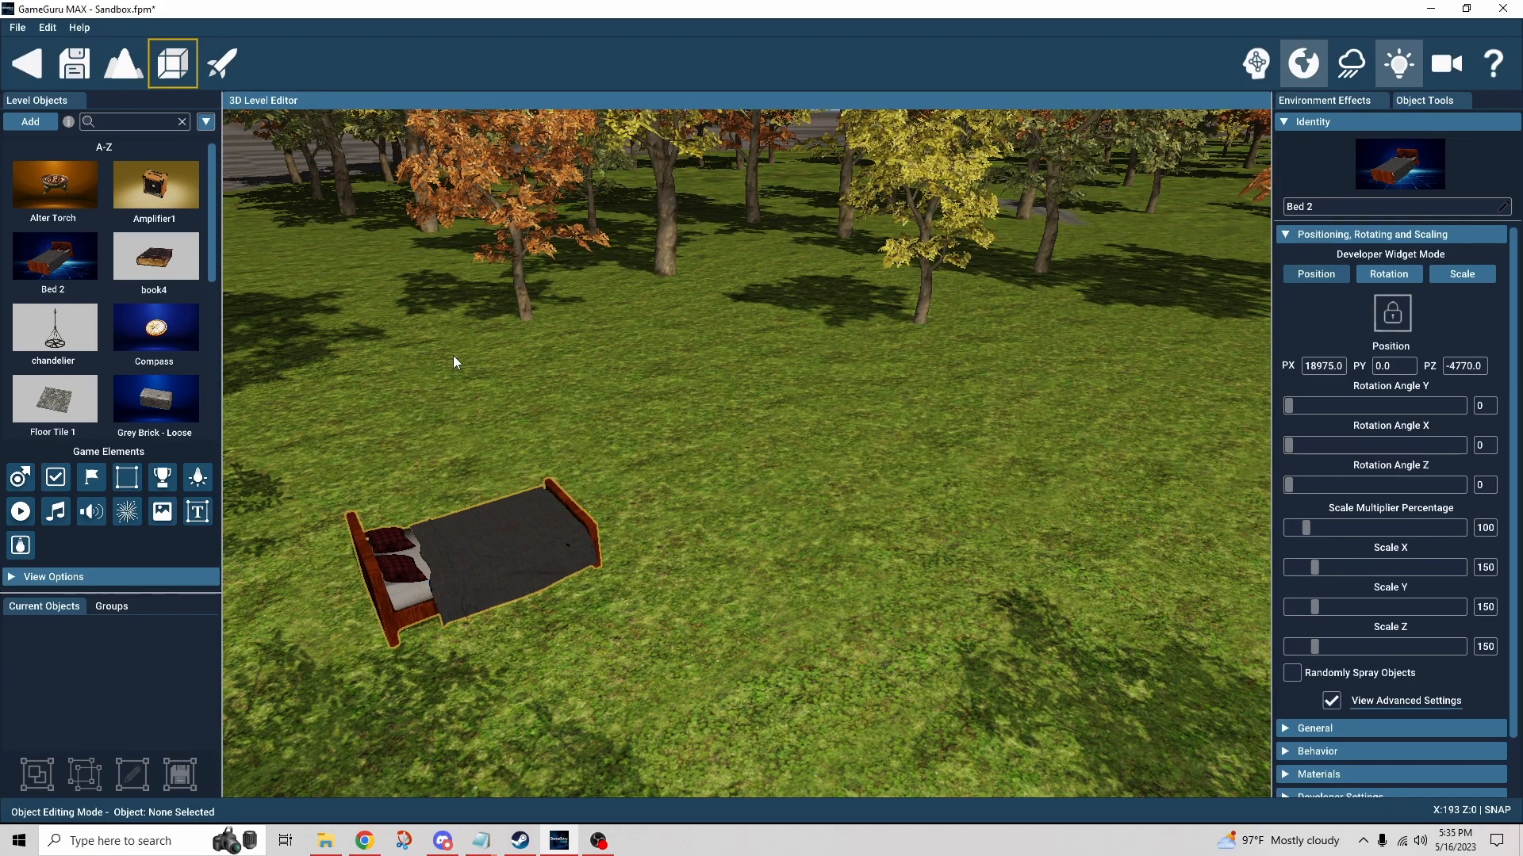
Start importing another 3D model and open the Retro TV folder inside Import Demo.
click(30, 121)
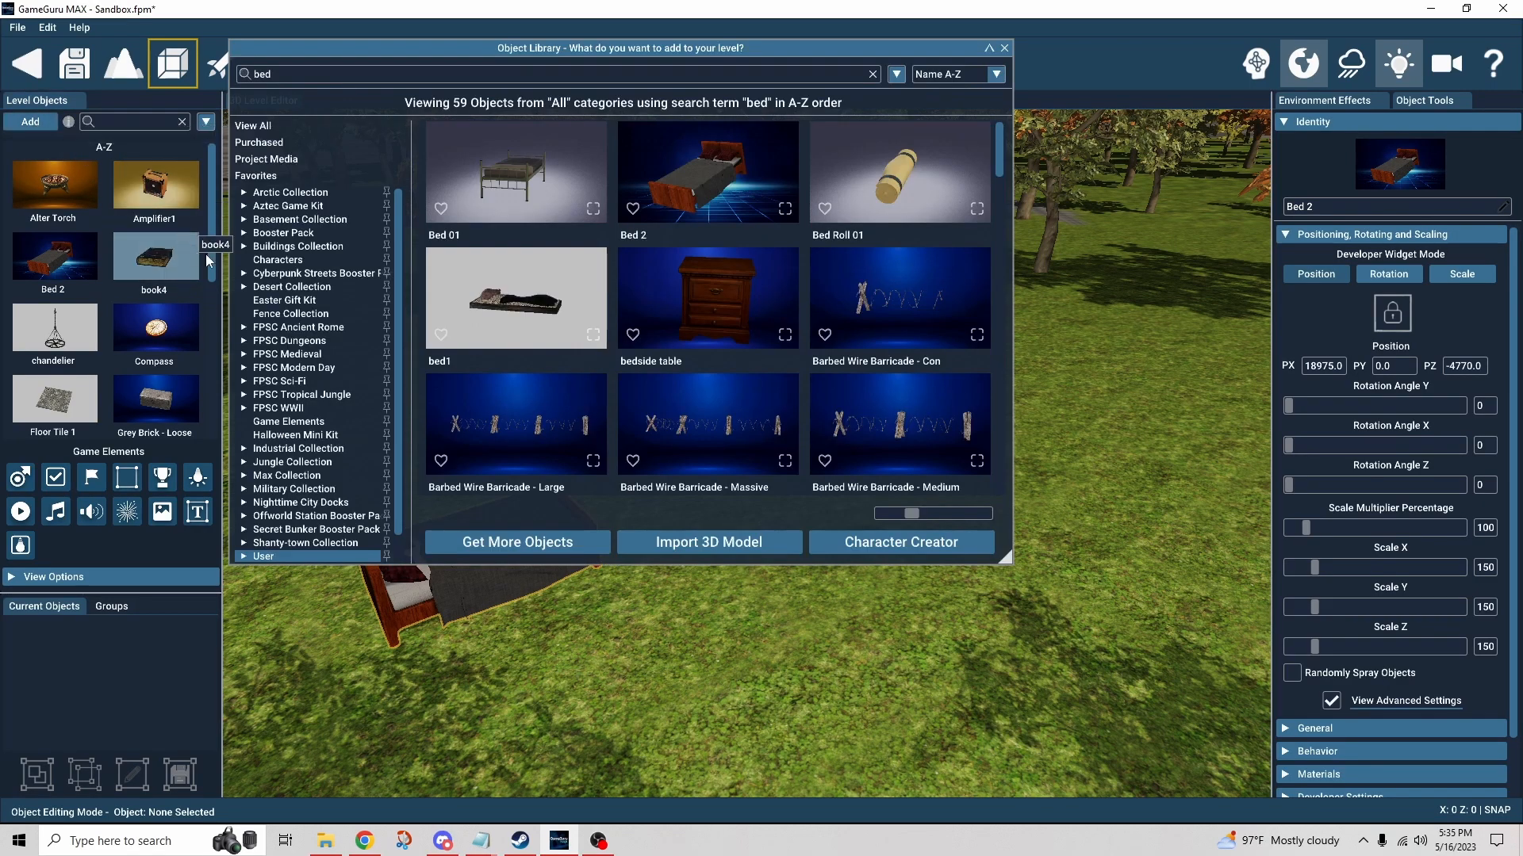
click(658, 522)
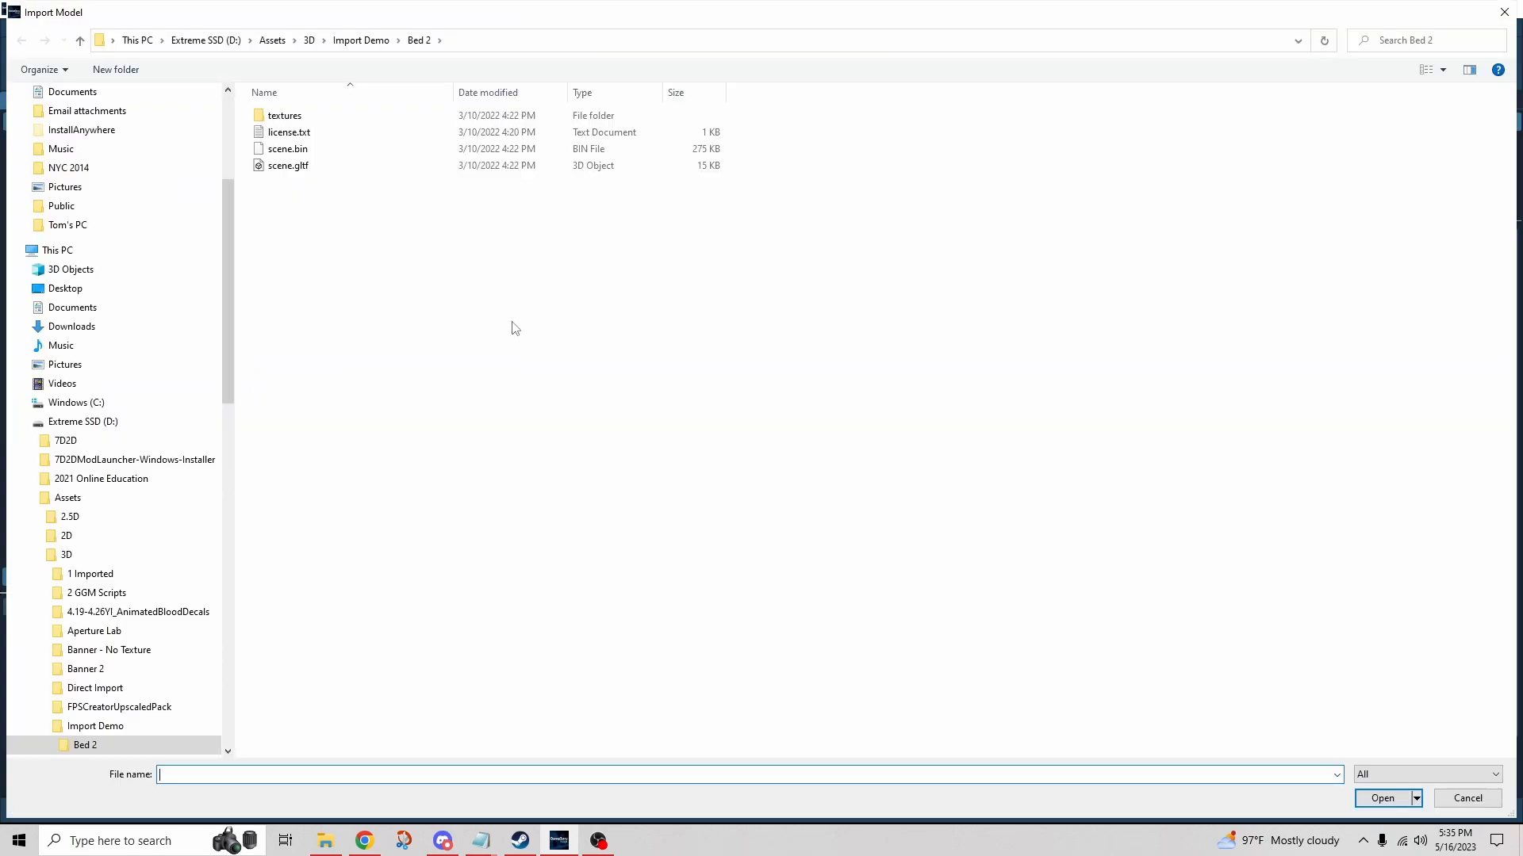
click(361, 40)
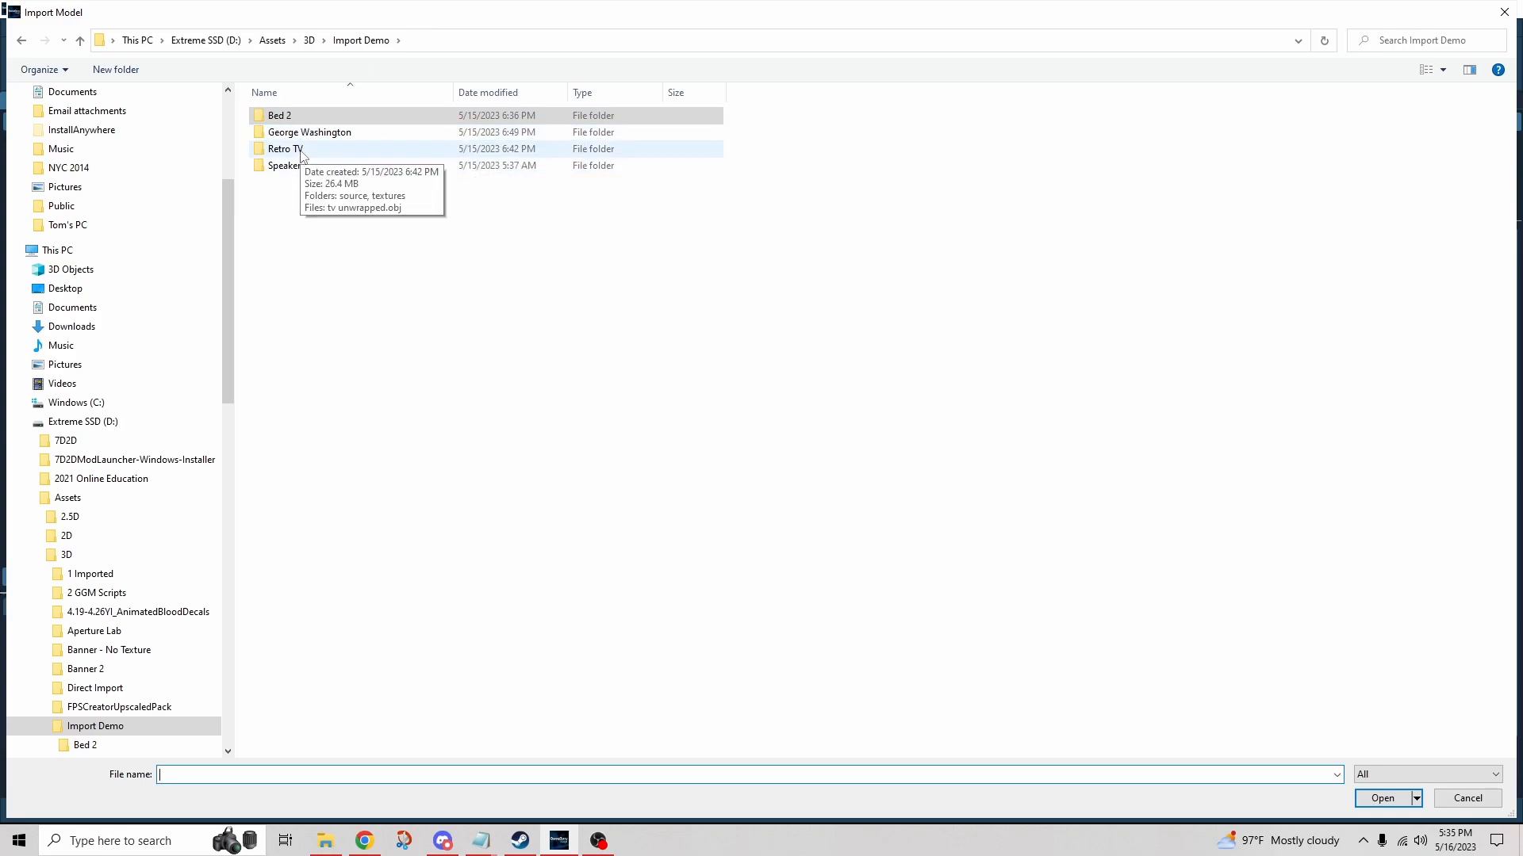
double_click(301, 151)
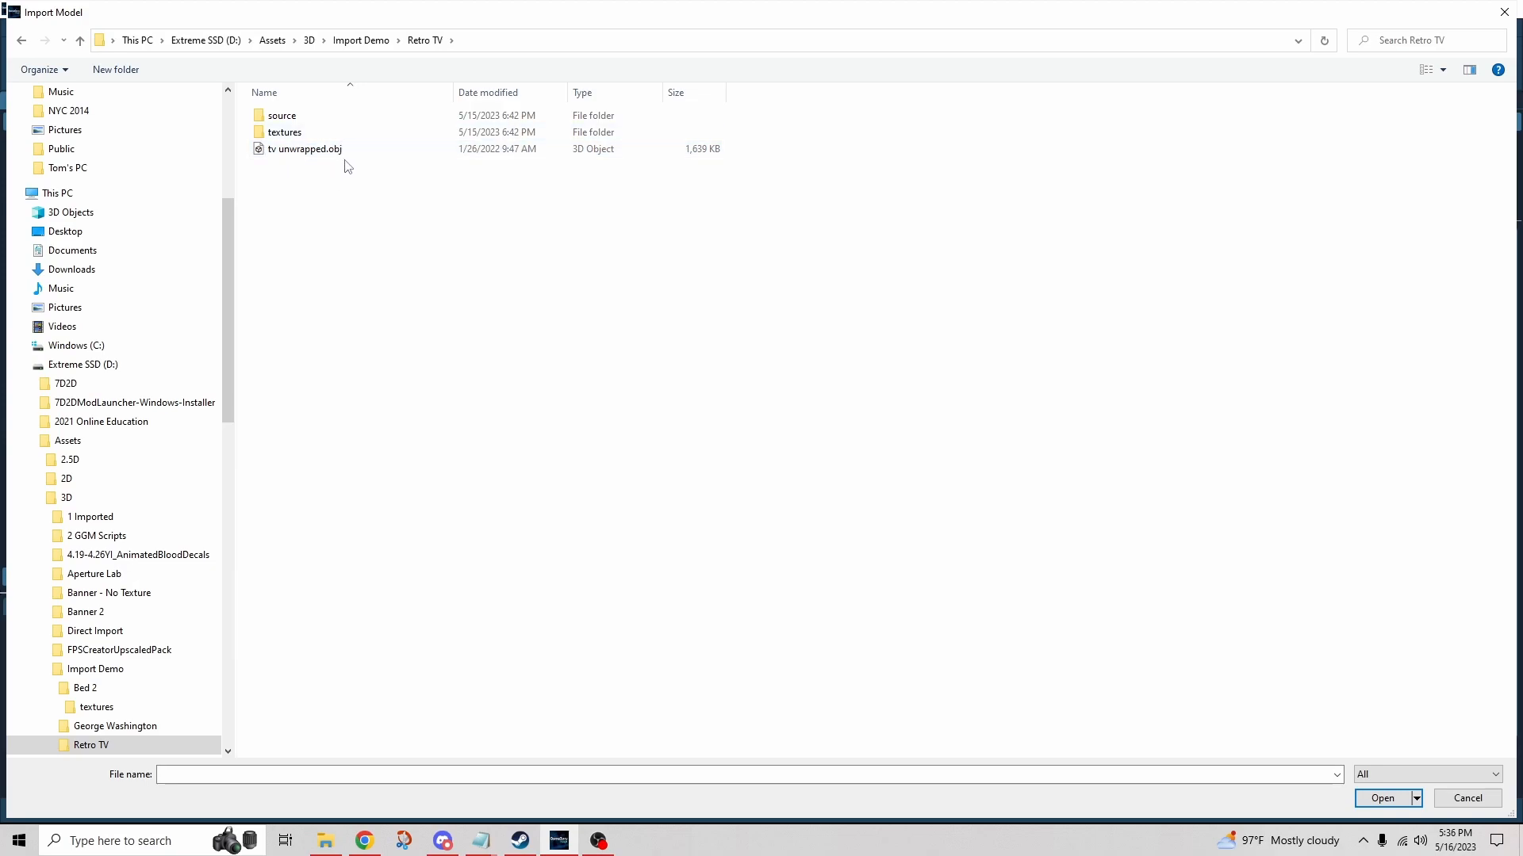
Check the contents of the Retro TV model's source and textures subfolders.
double_click(293, 118)
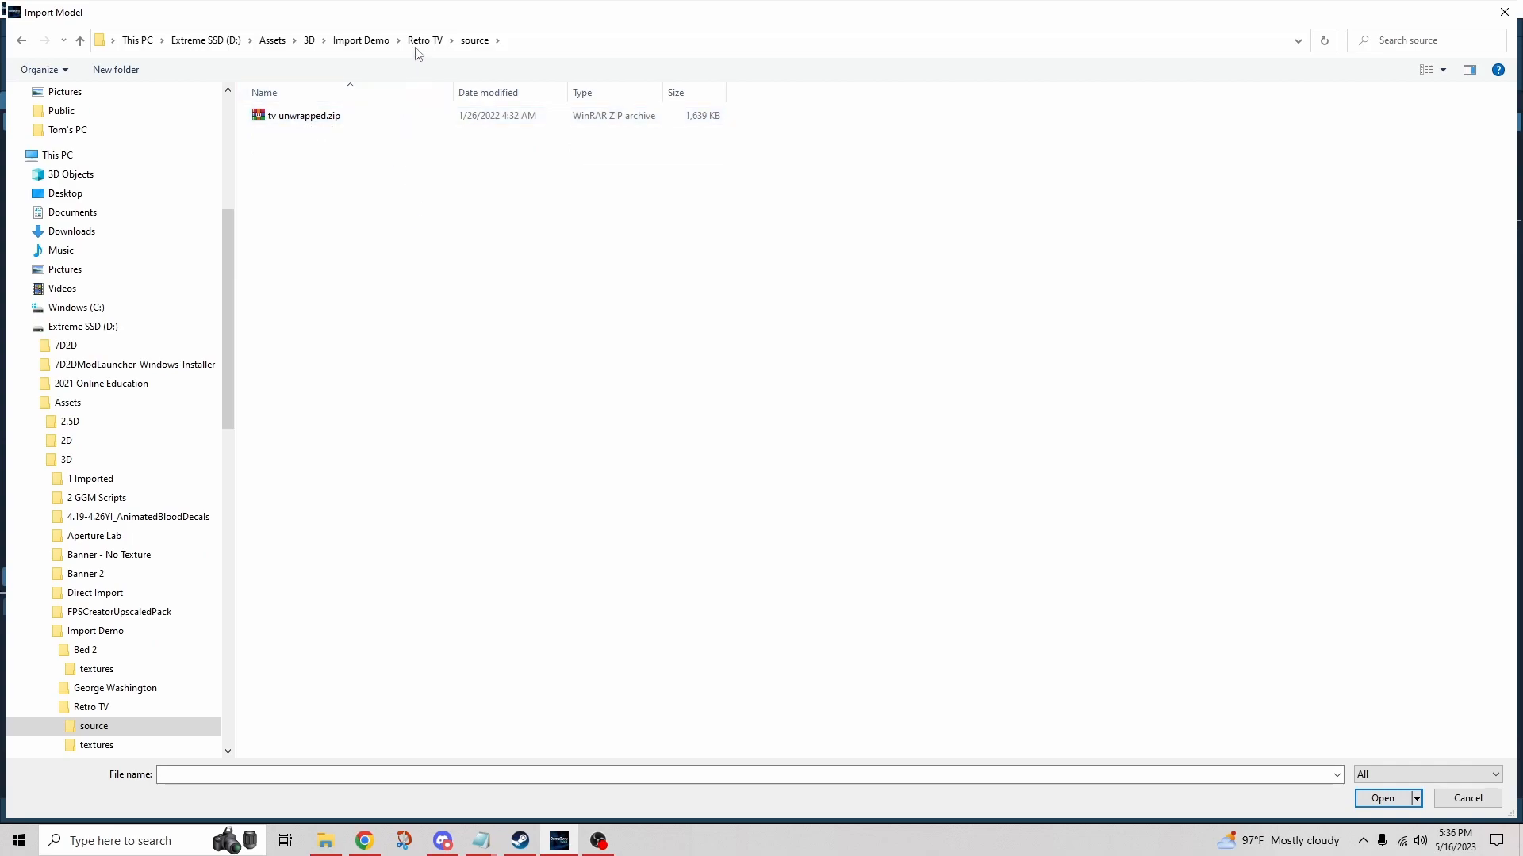
click(425, 40)
click(292, 135)
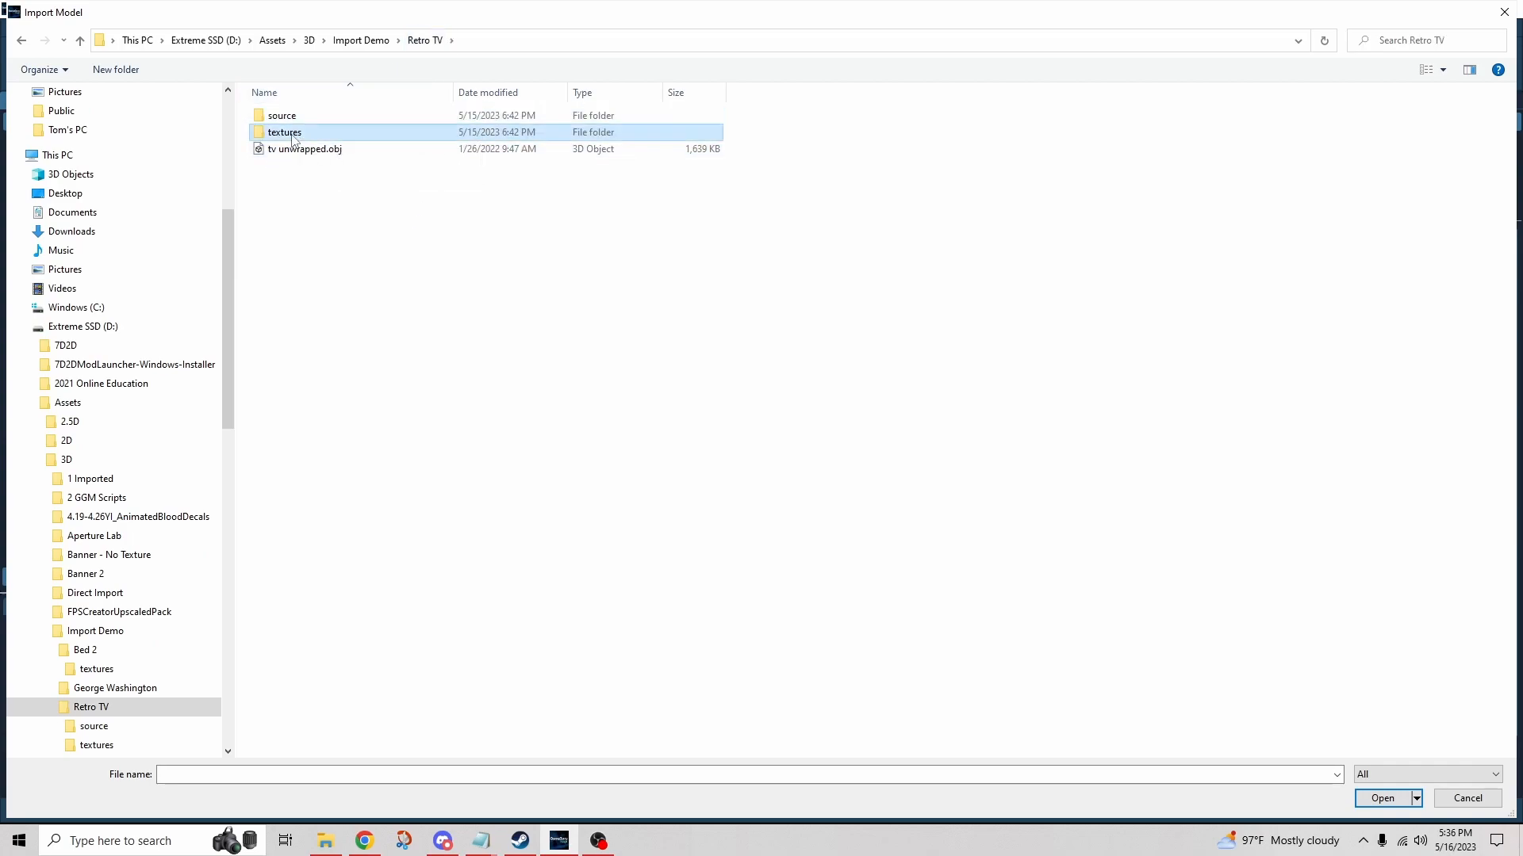
double_click(292, 137)
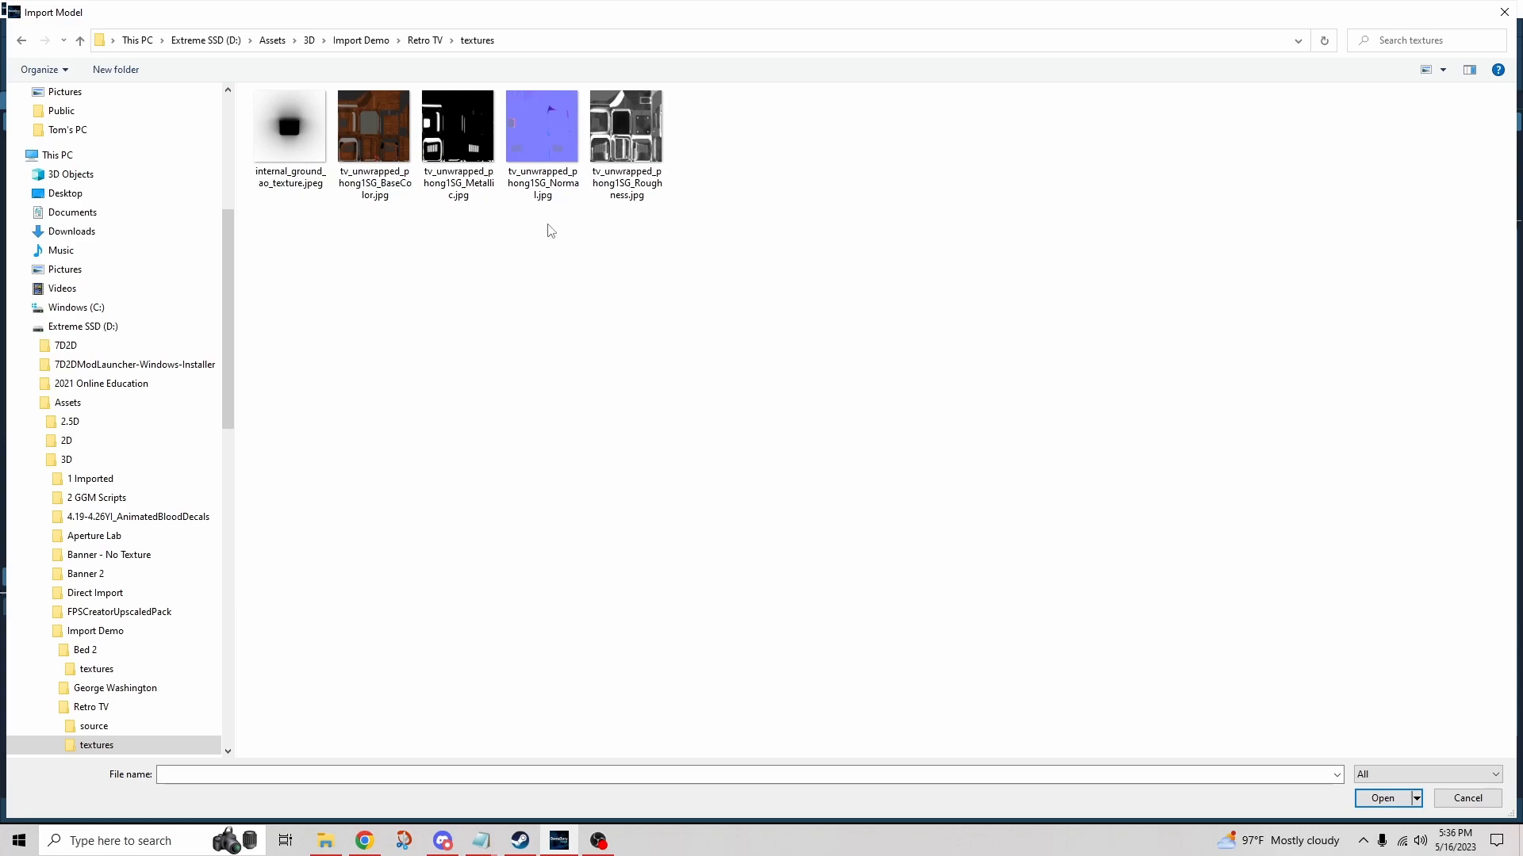
click(412, 42)
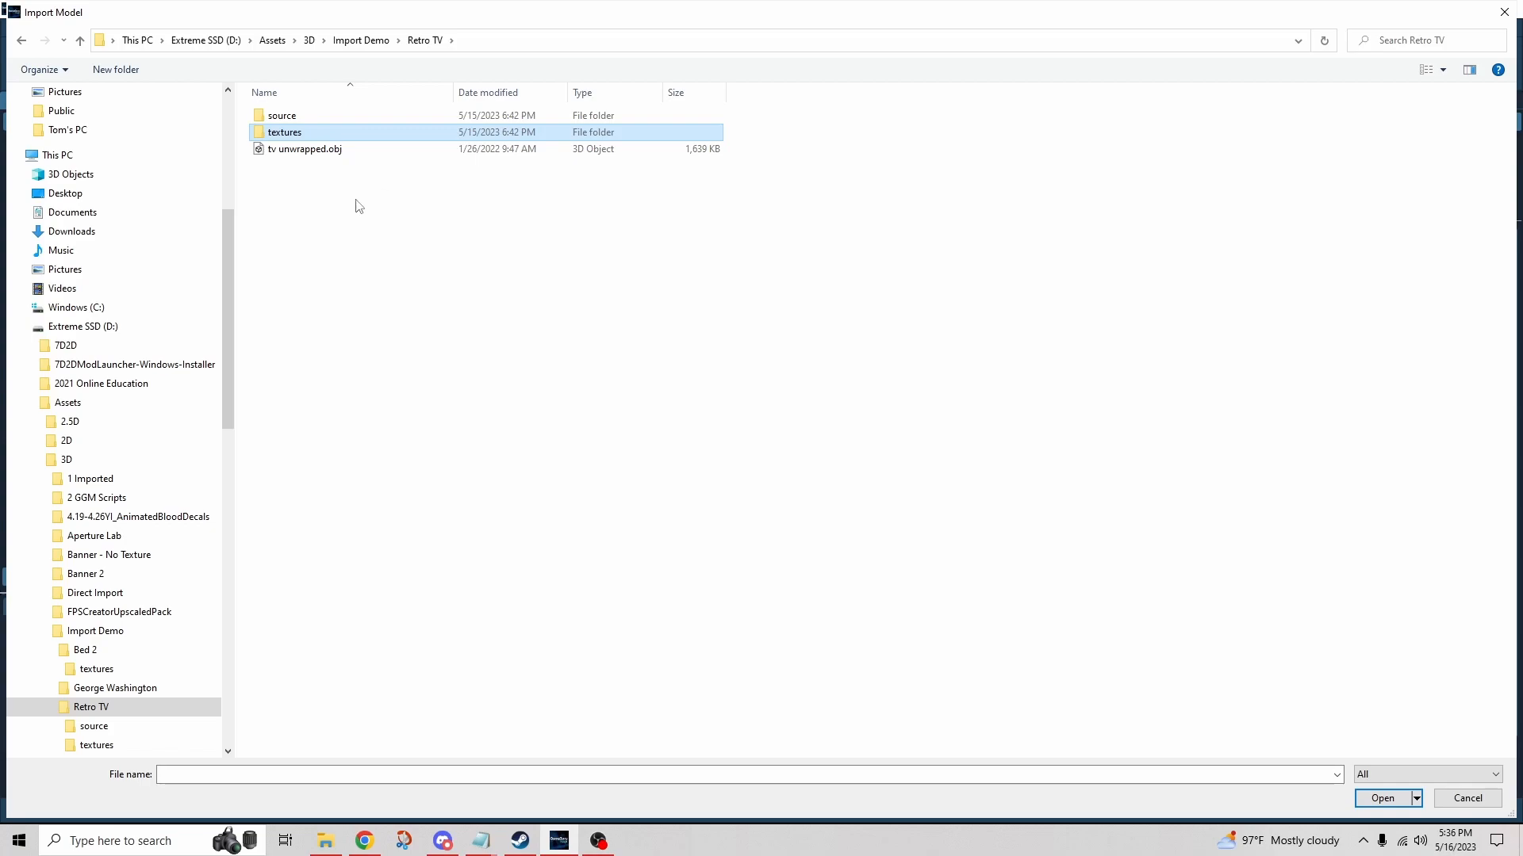
Load tv unwrapped.obj into the importer and inspect the model up close beside the human figure.
click(295, 152)
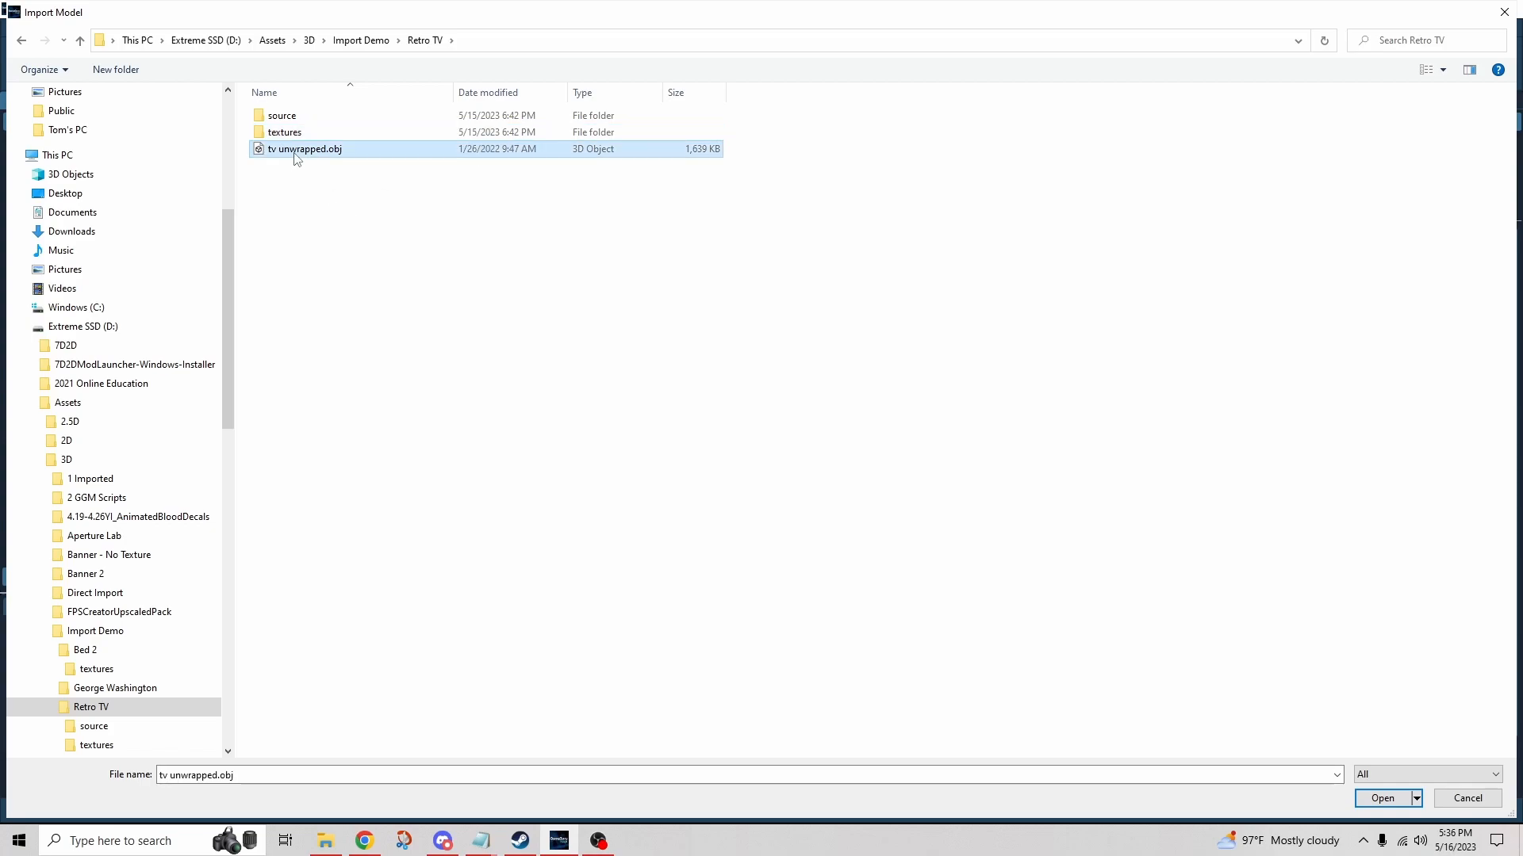
click(1397, 800)
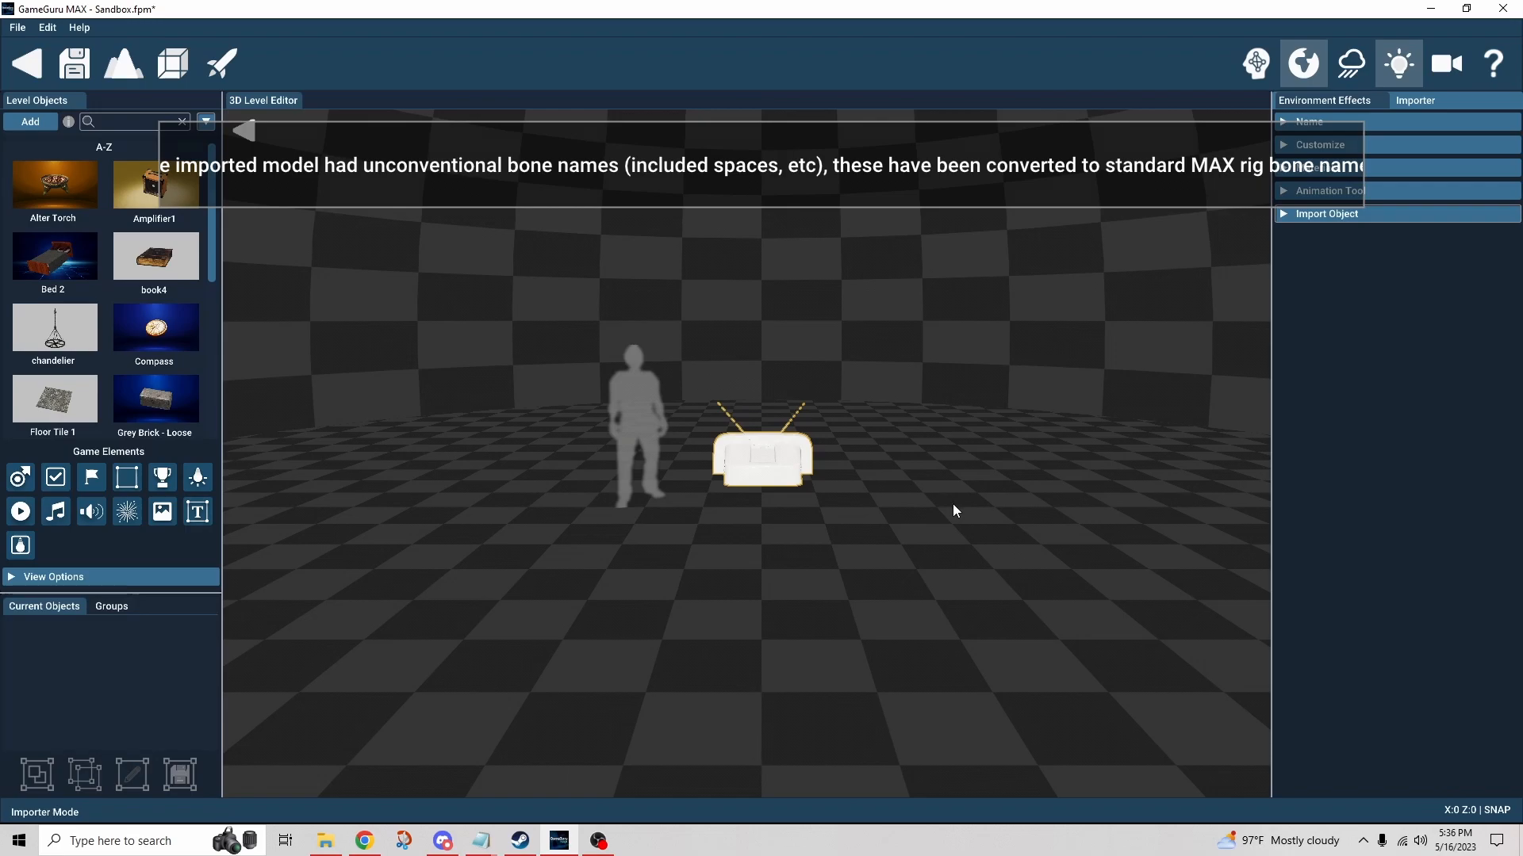
mouse_move(953, 503)
right_down()
mouse_move(988, 502)
mouse_move(1055, 449)
mouse_move(931, 487)
mouse_move(848, 484)
mouse_move(793, 531)
mouse_move(737, 511)
mouse_move(943, 511)
right_up()
key(w)
key(w)
key(d)
key(d)
key(a)
scroll(978, 493, down, 3)
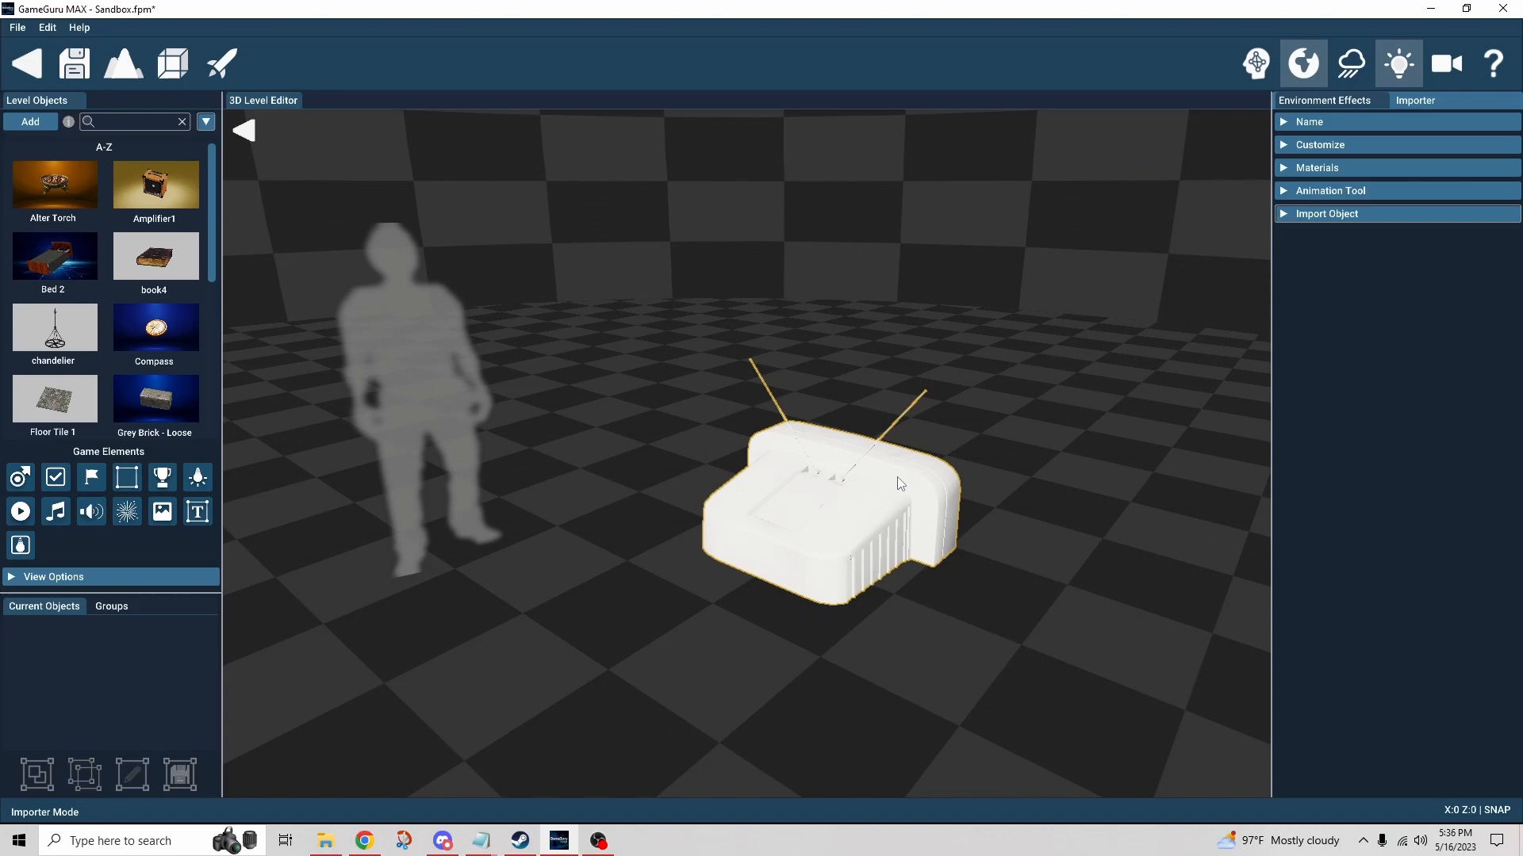
Name the imported television model "Retro TV".
click(1282, 127)
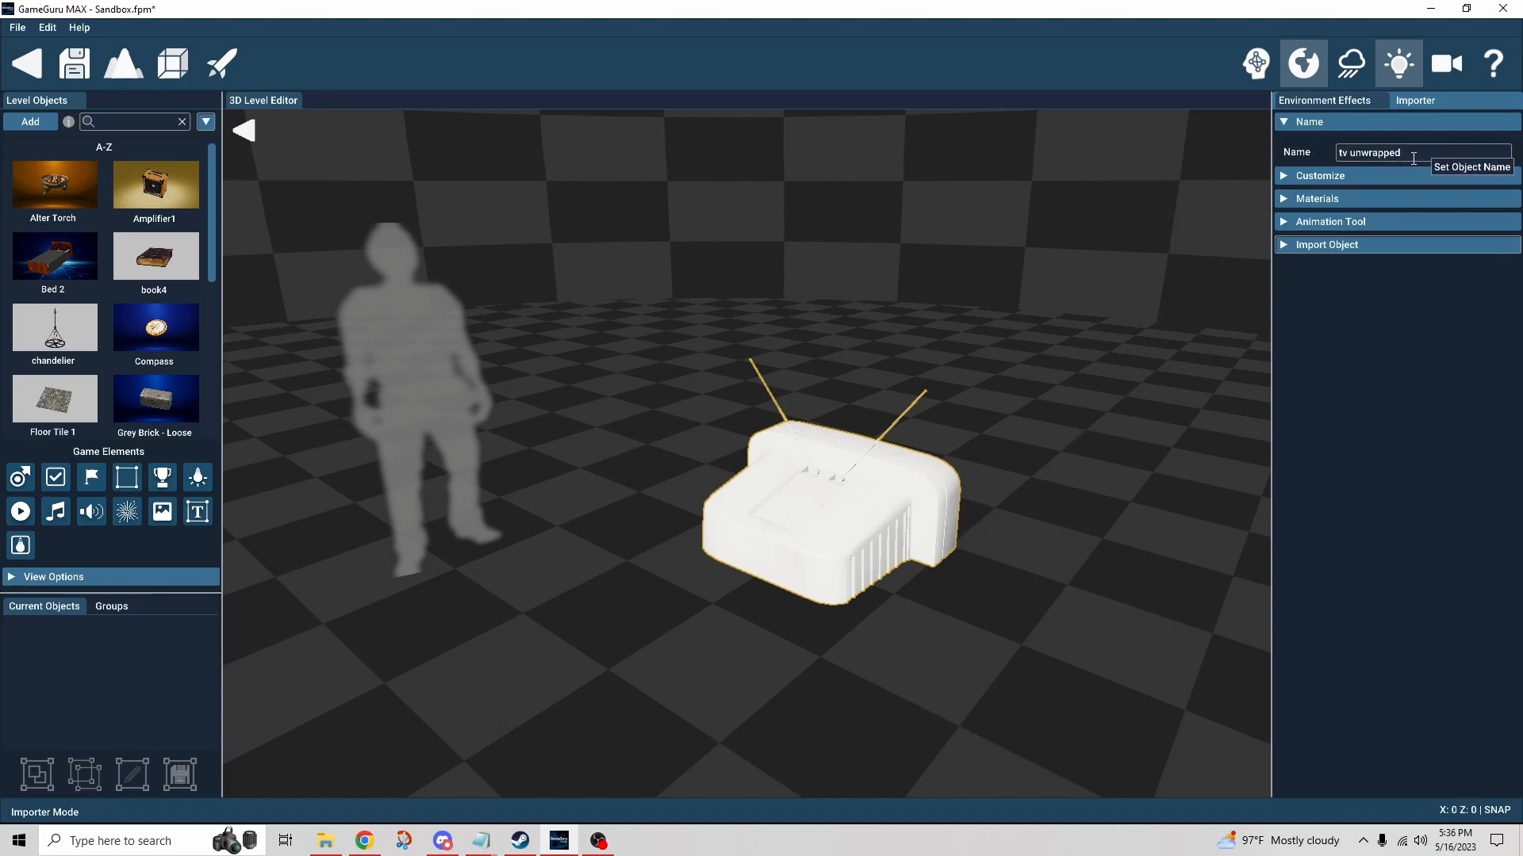
drag(1414, 154, 1231, 155)
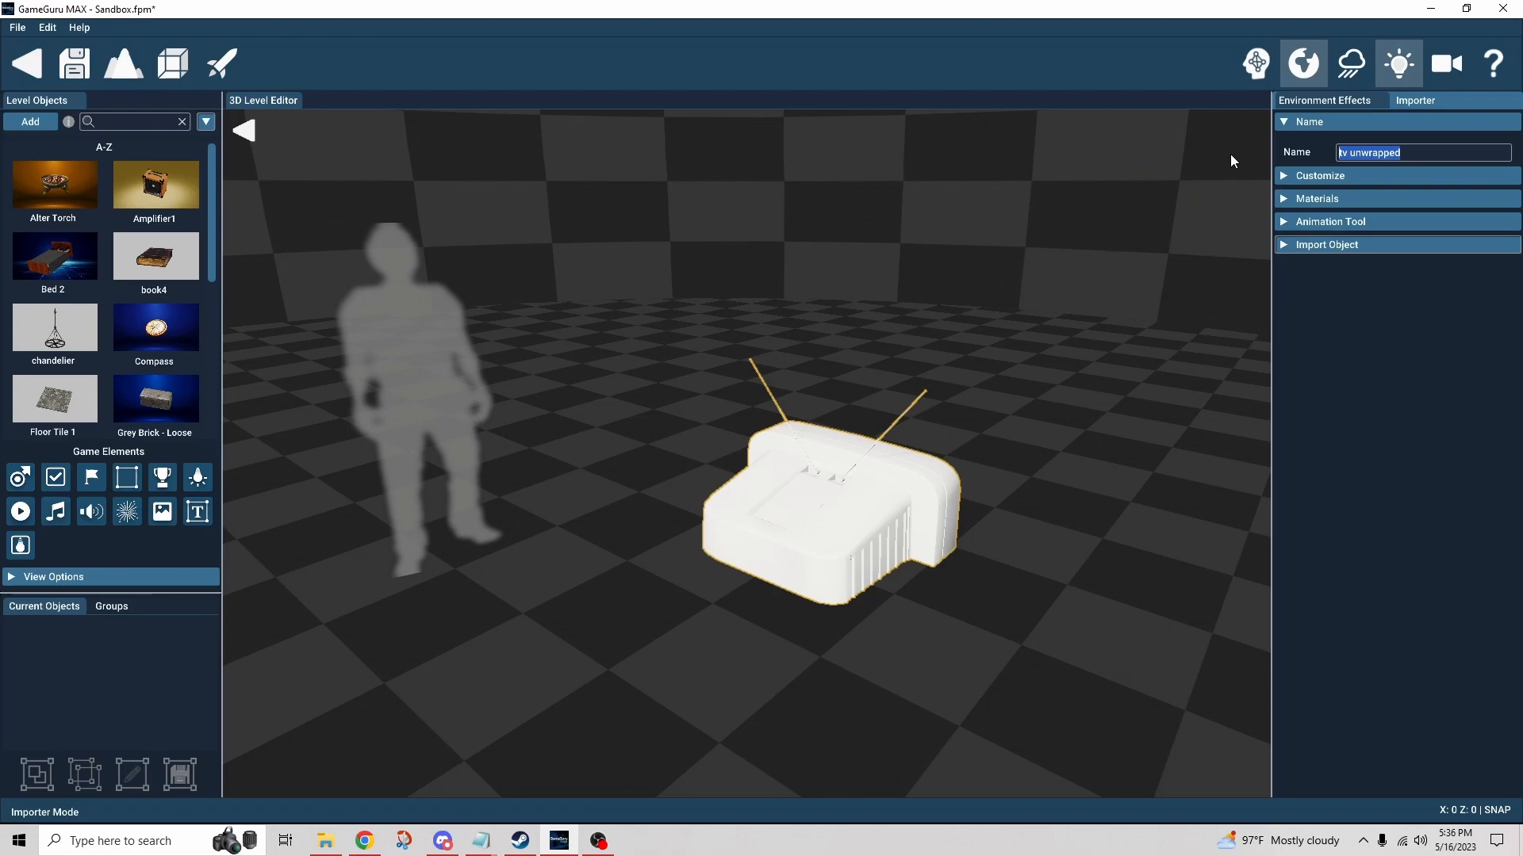
text(Retro TV)
Raise the TV onto the ground with the Find Floor option and inspect its back and front.
click(1301, 176)
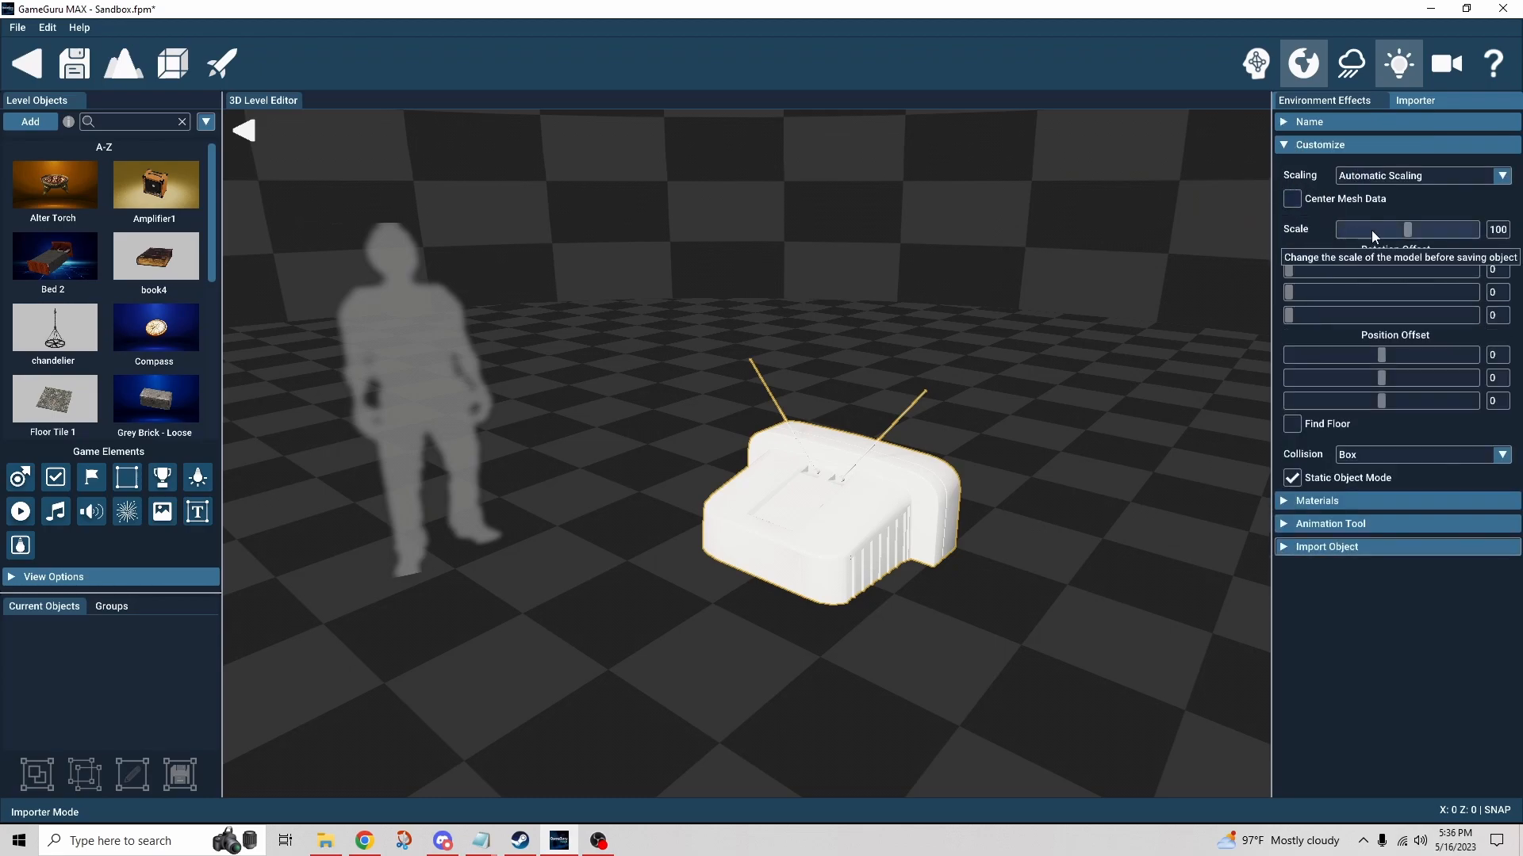
click(1467, 175)
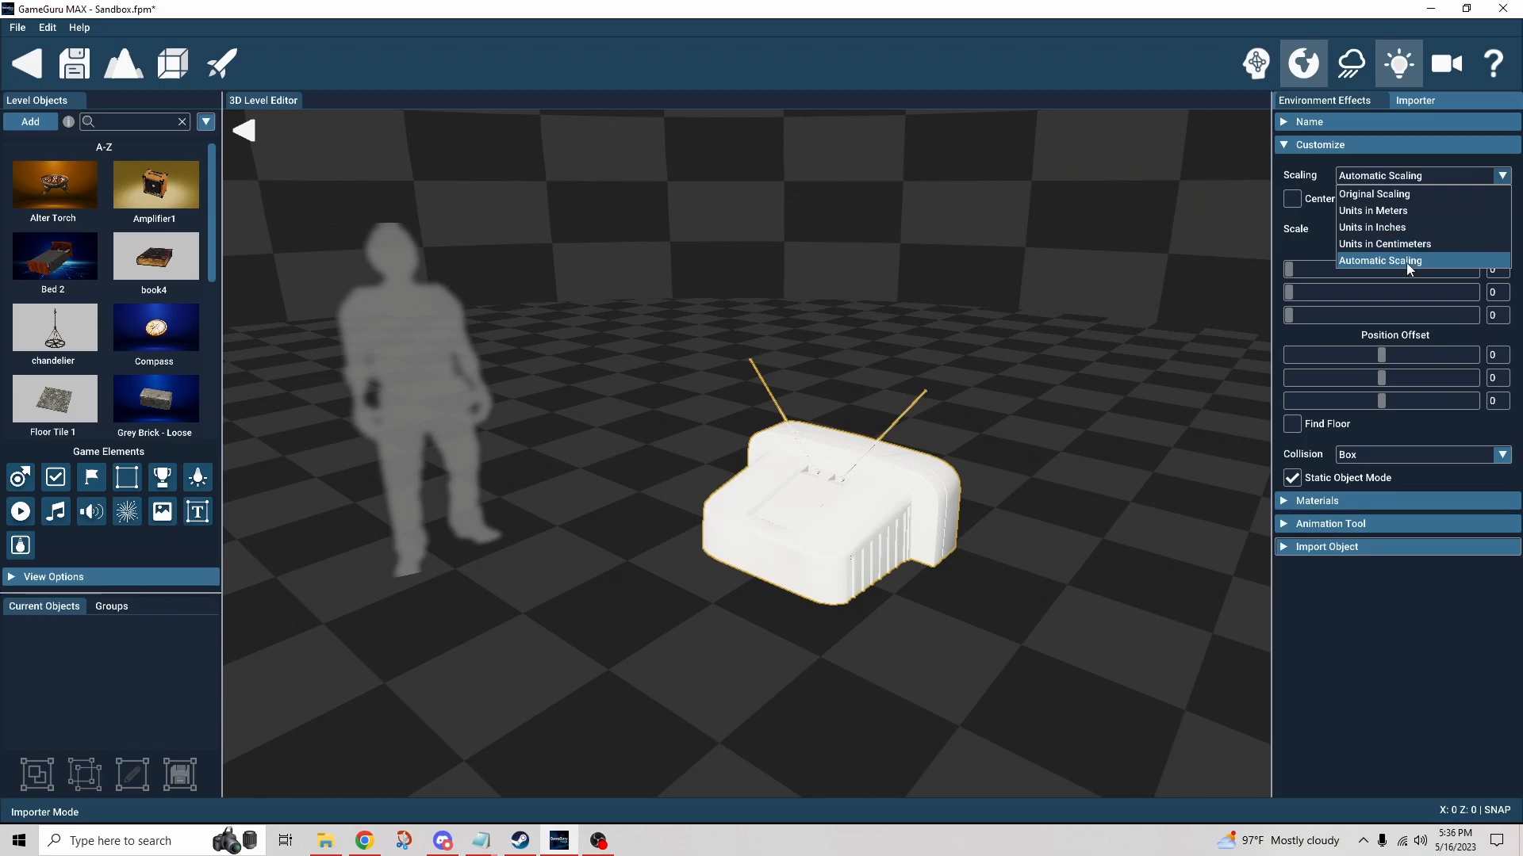
click(1315, 245)
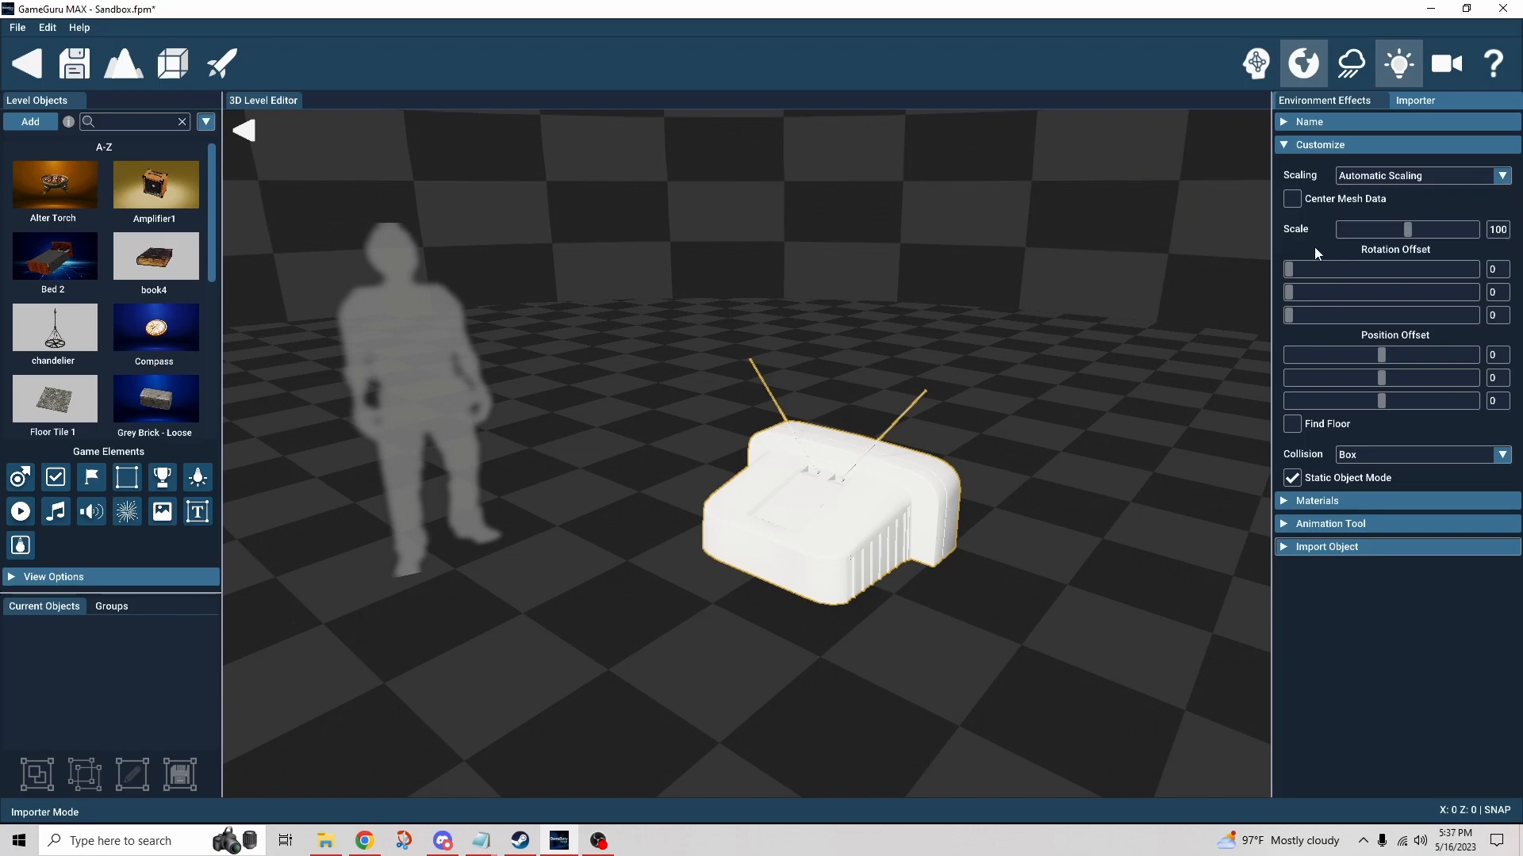
click(1294, 423)
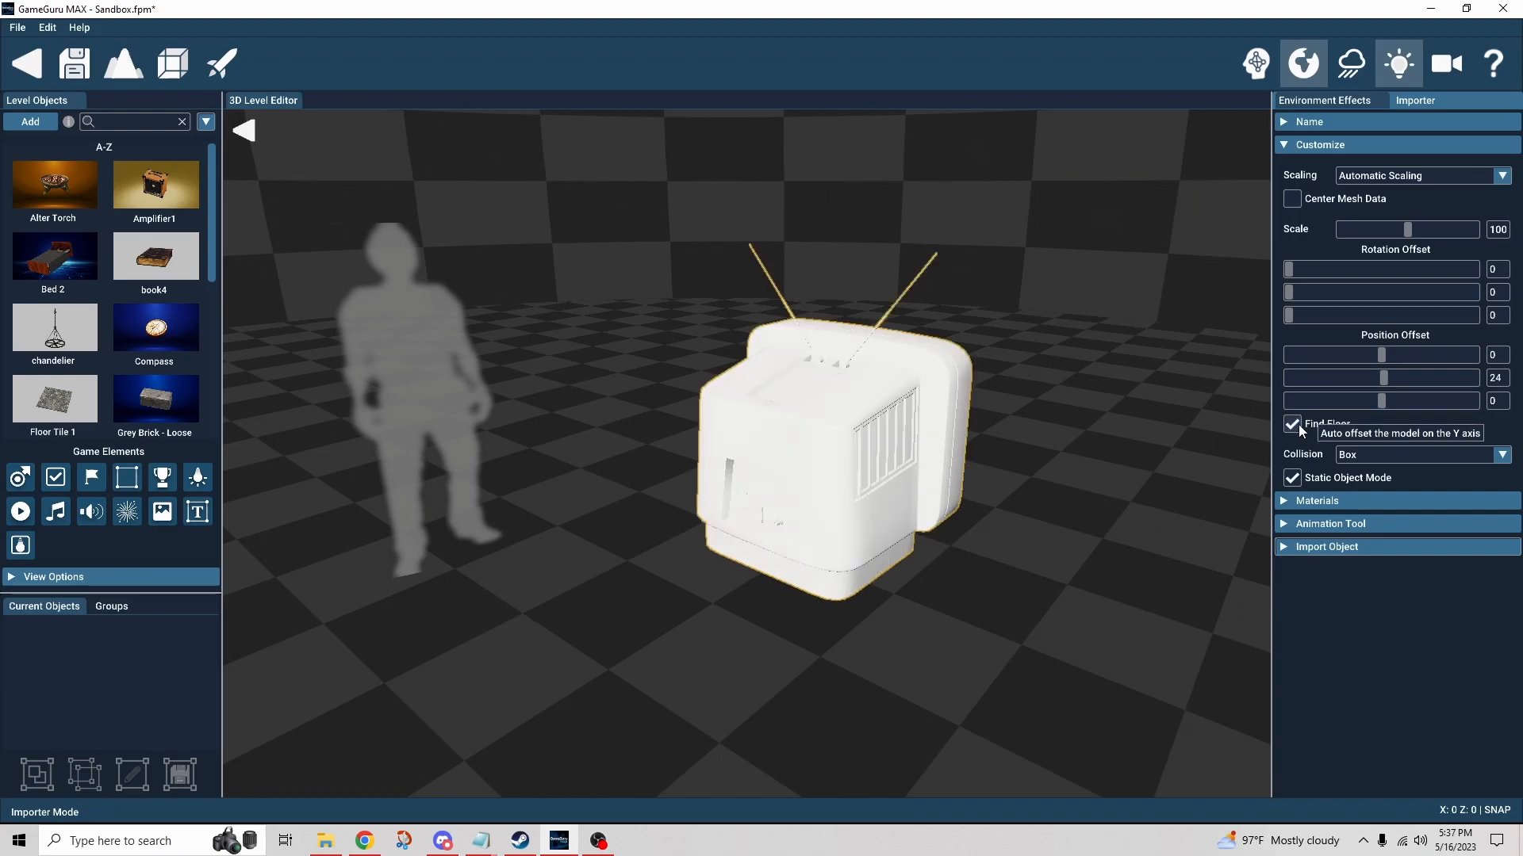
right_drag(1112, 464, 777, 464)
right_drag(745, 454, 1107, 461)
mouse_move(813, 402)
right_down()
mouse_move(982, 389)
mouse_move(768, 402)
mouse_move(816, 402)
right_up()
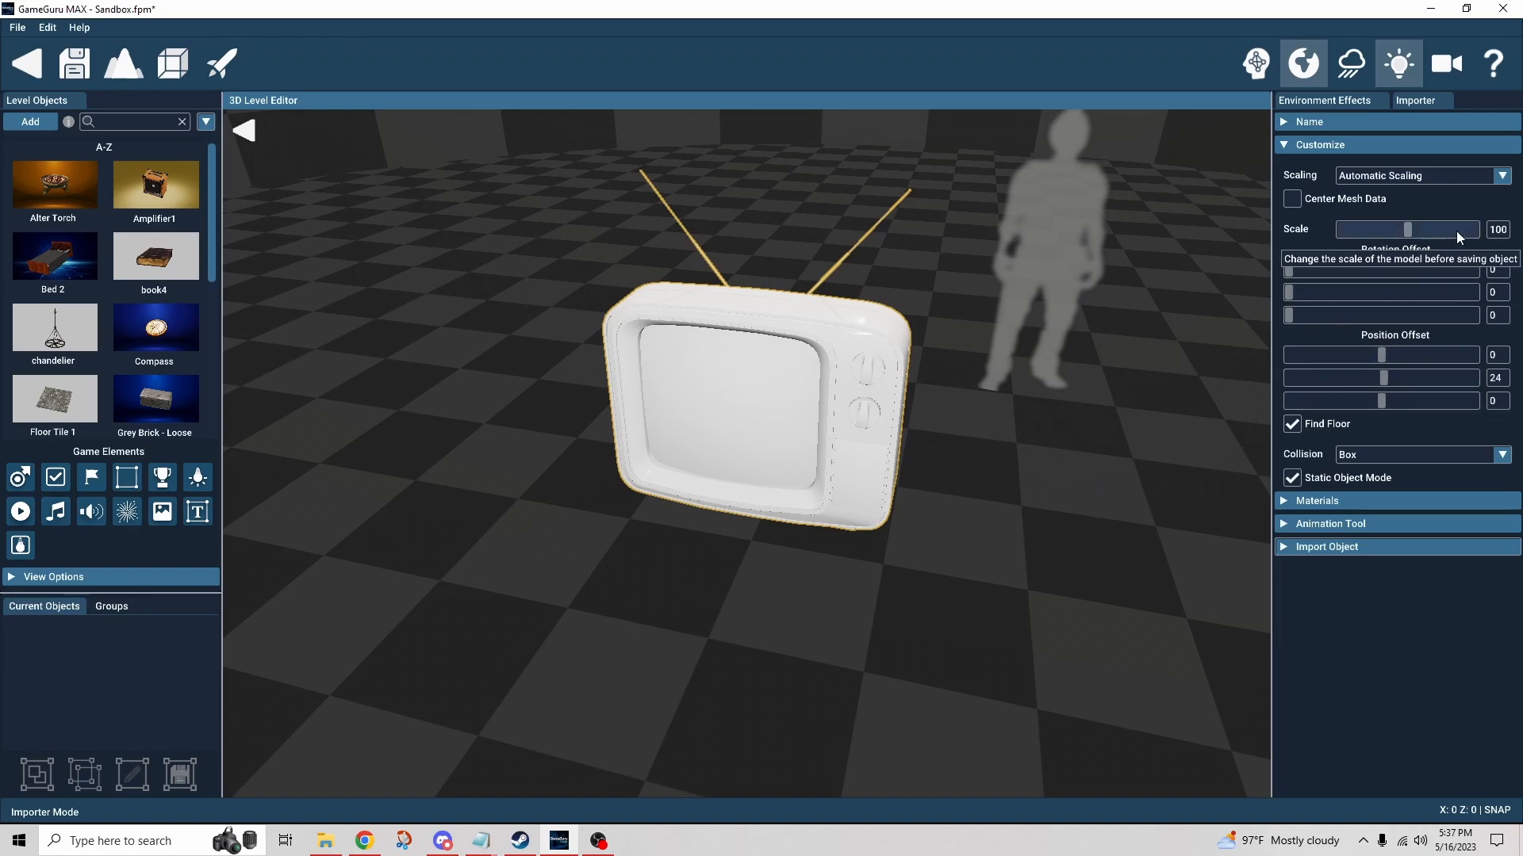
Try the Units in Inches scaling on the TV and switch back to Automatic Scaling.
click(1392, 176)
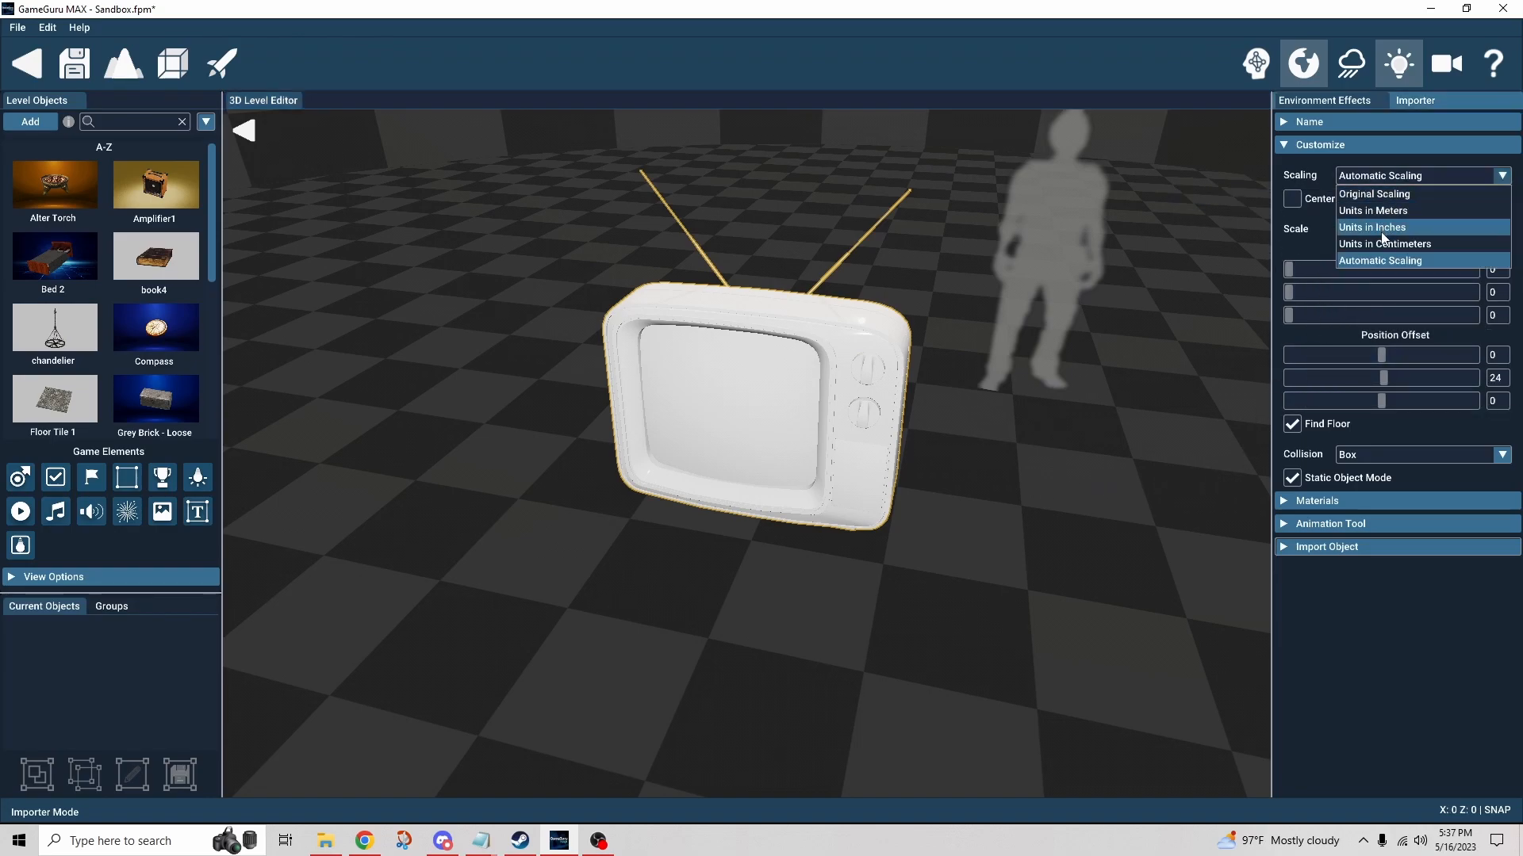
click(1386, 230)
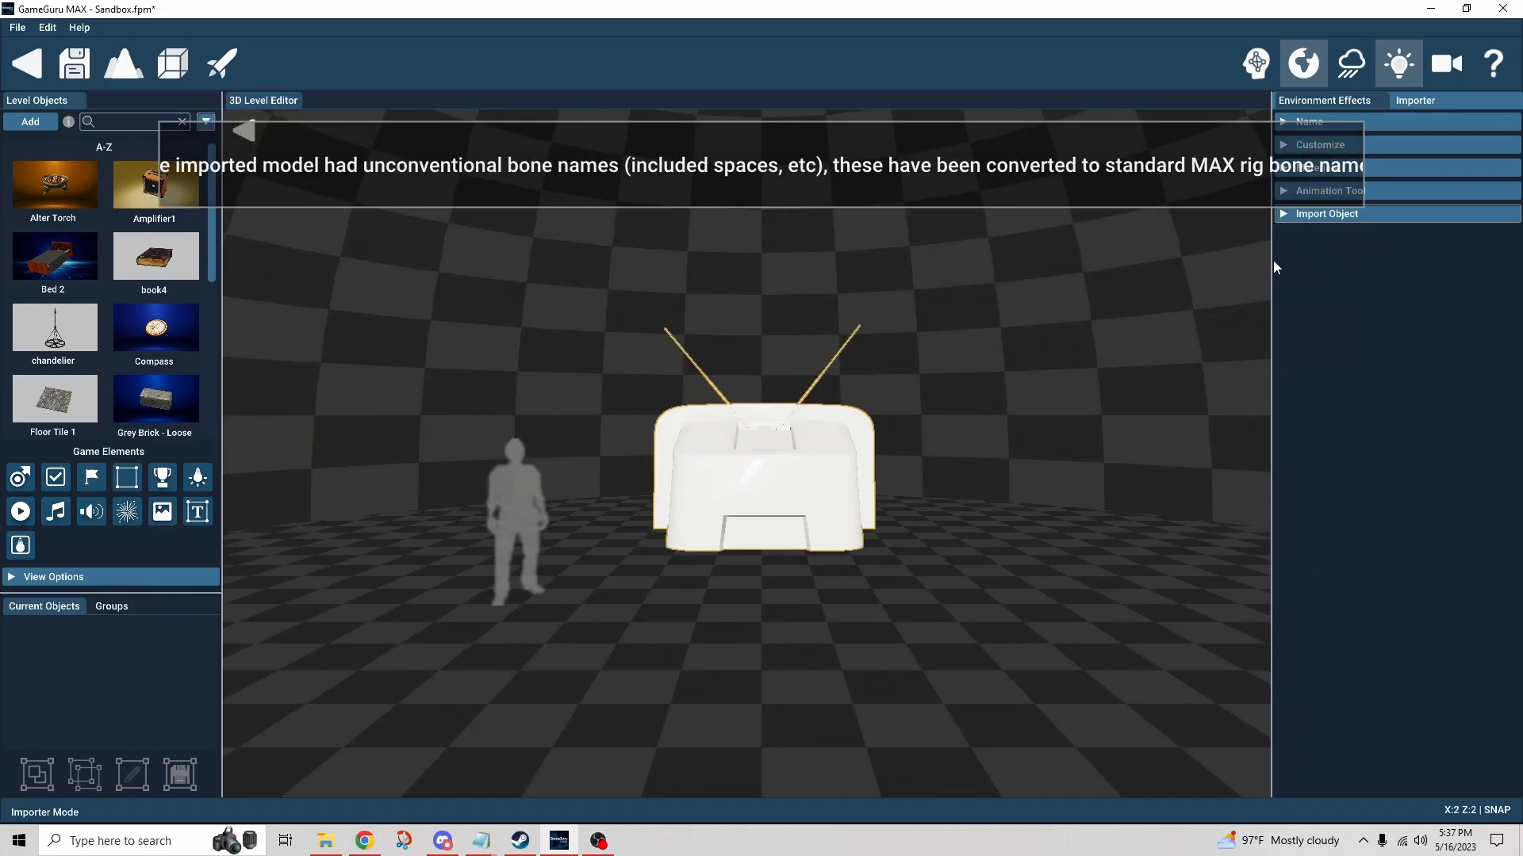
click(1292, 145)
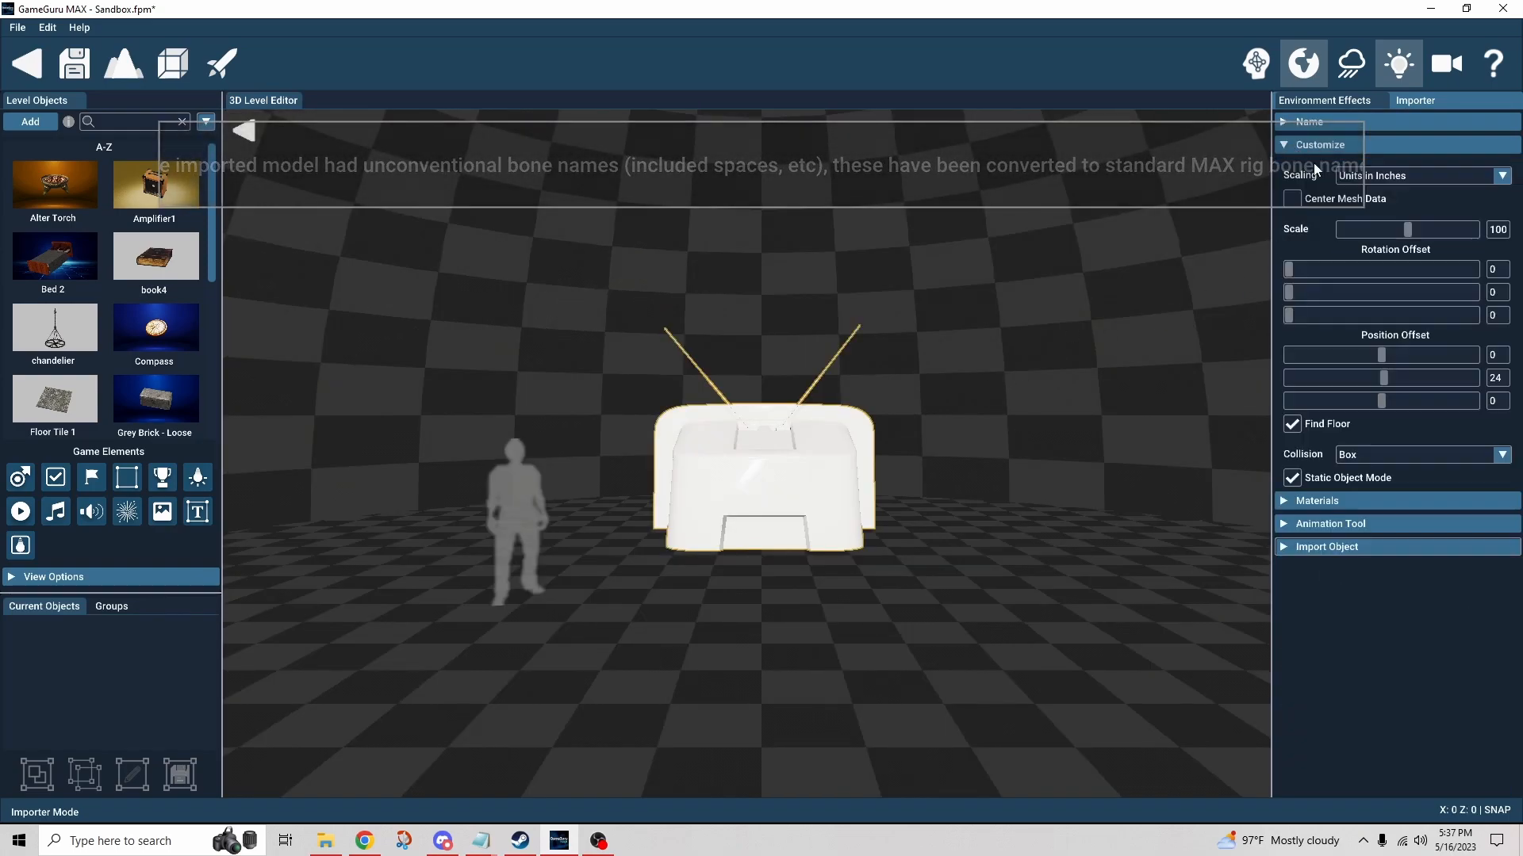
click(1390, 176)
click(1392, 262)
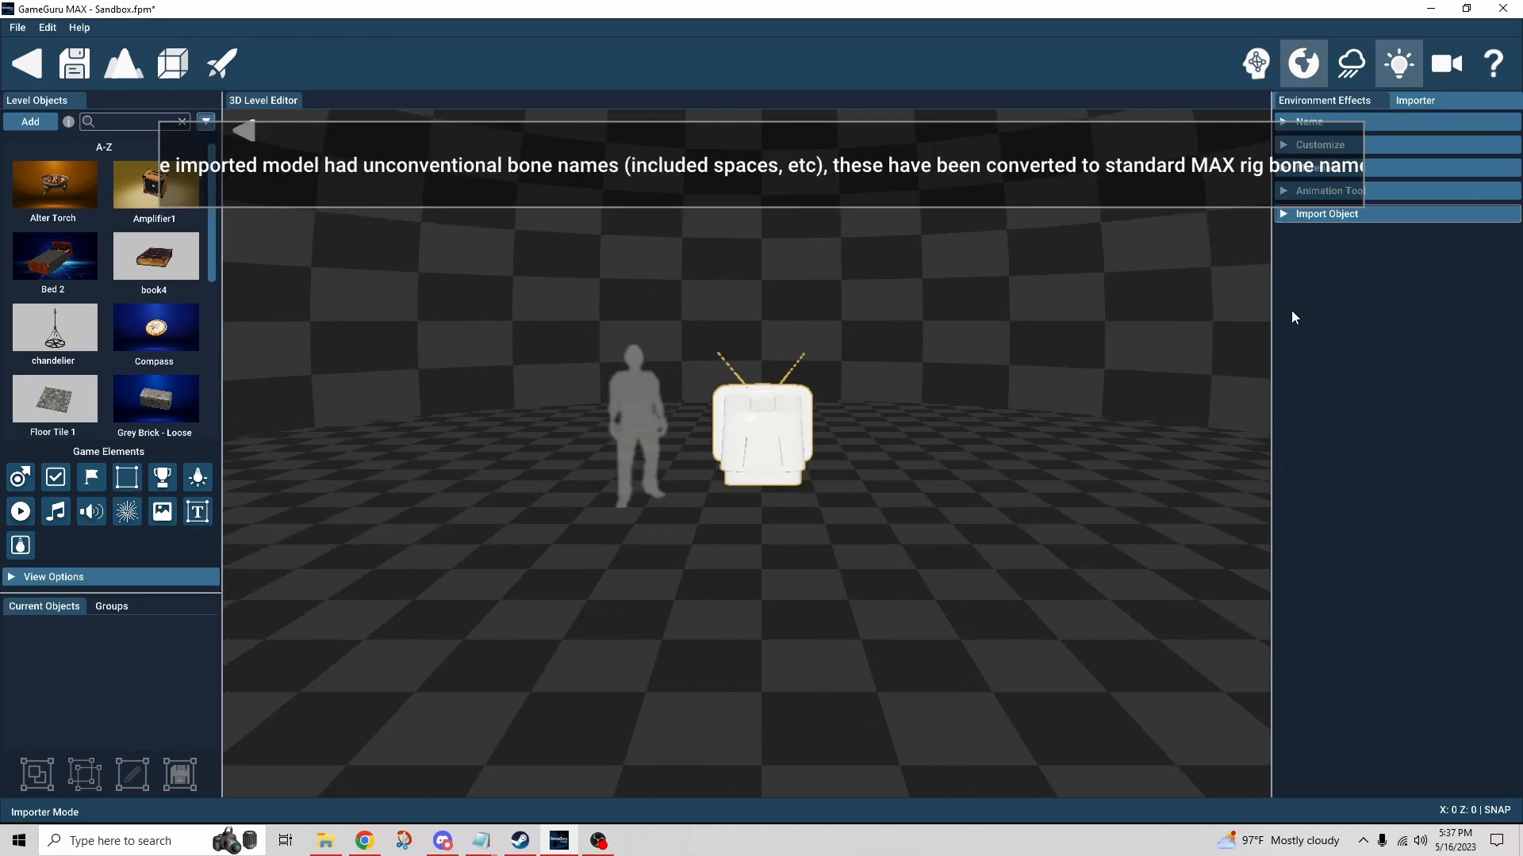
Try the TV at a scale of 75, set the scale to 50 and compare its size with the human figure.
click(1283, 145)
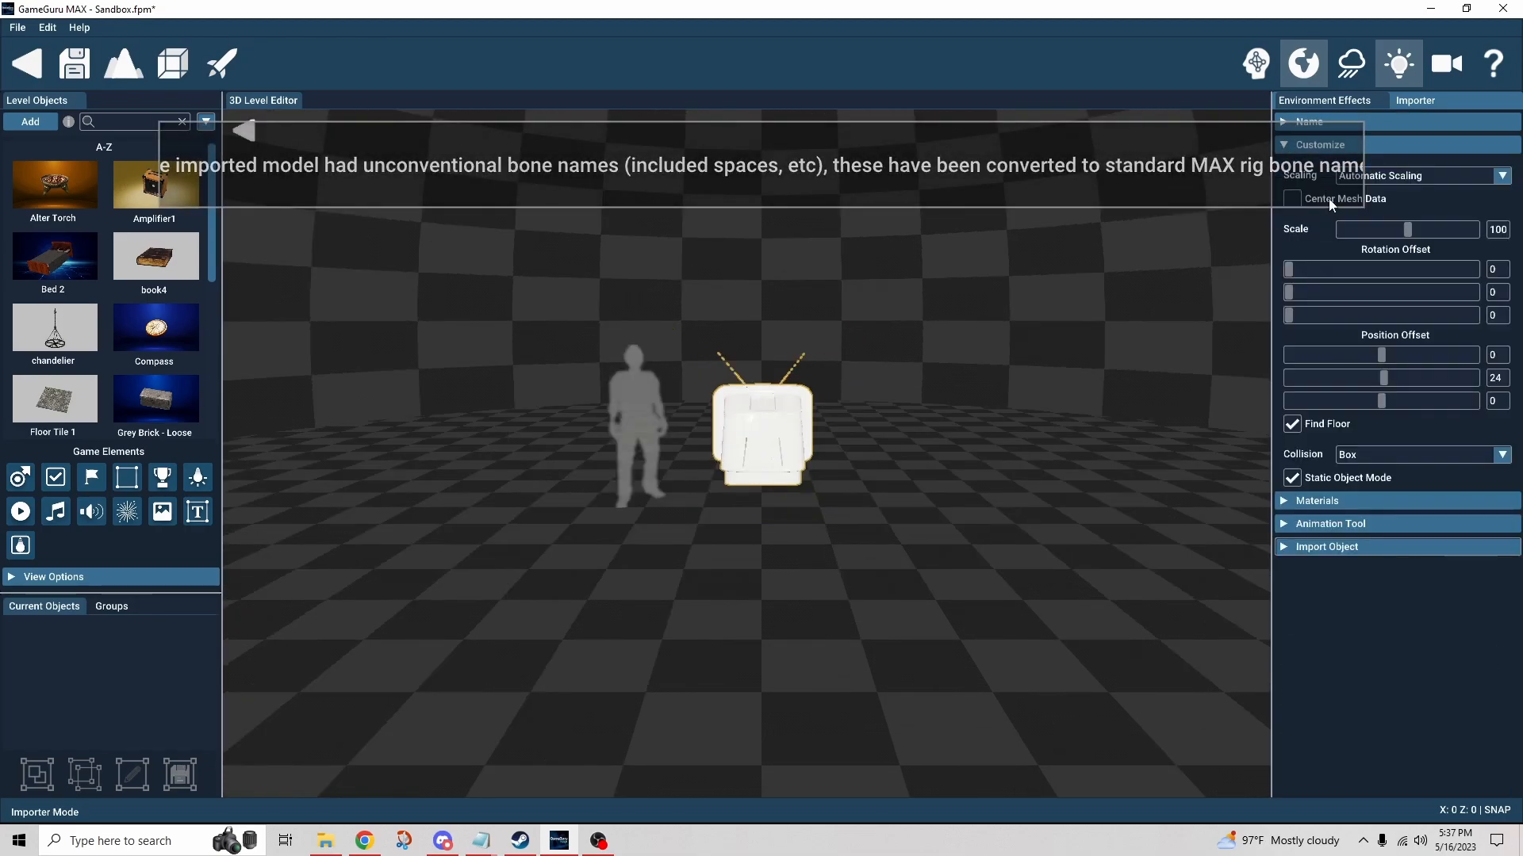
click(1498, 229)
text(75)
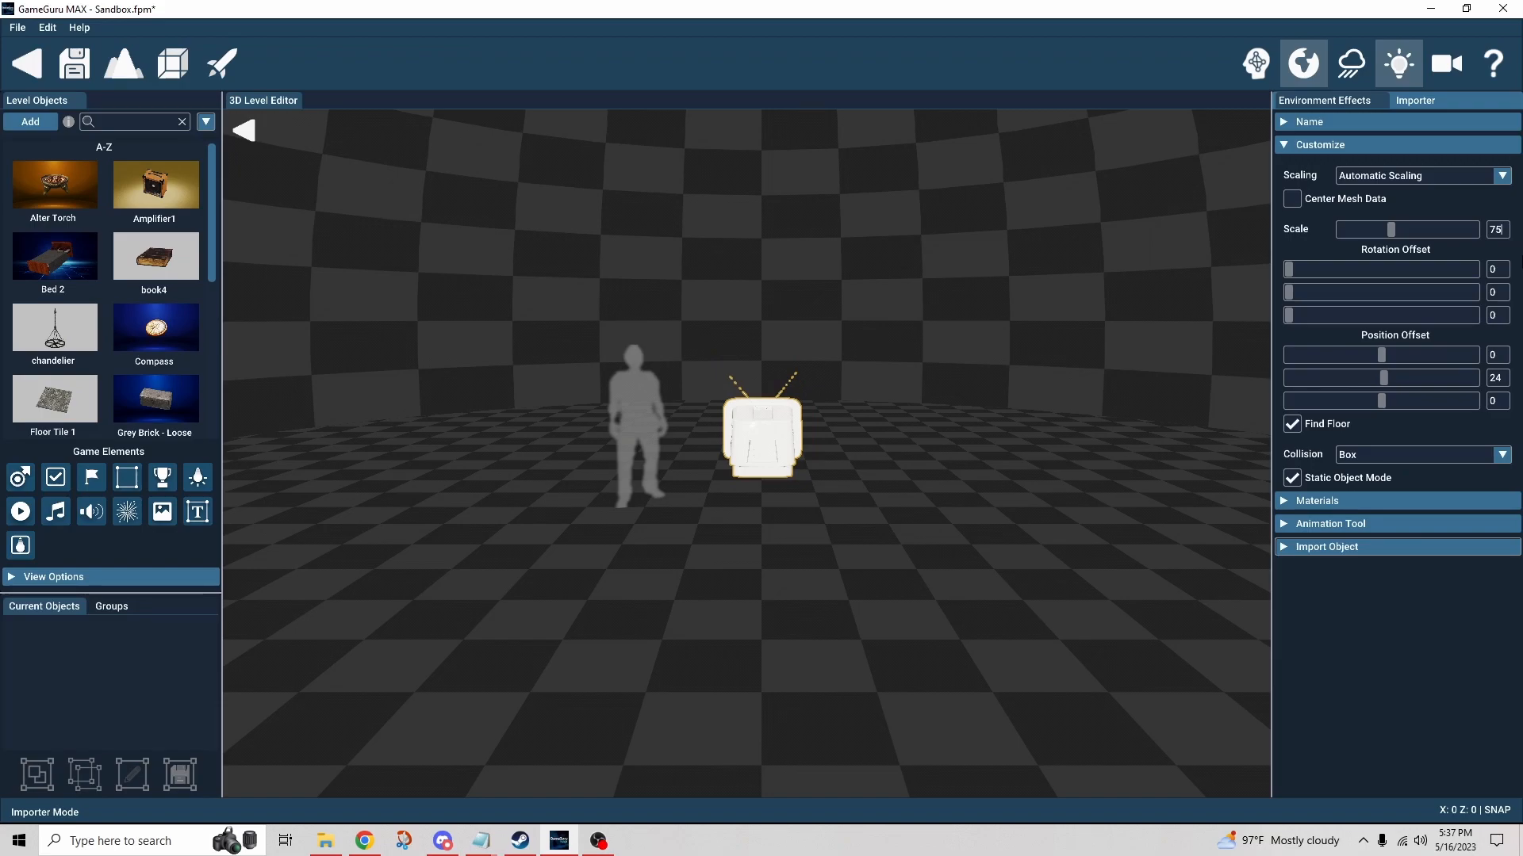
key(BackSpace)
text(50)
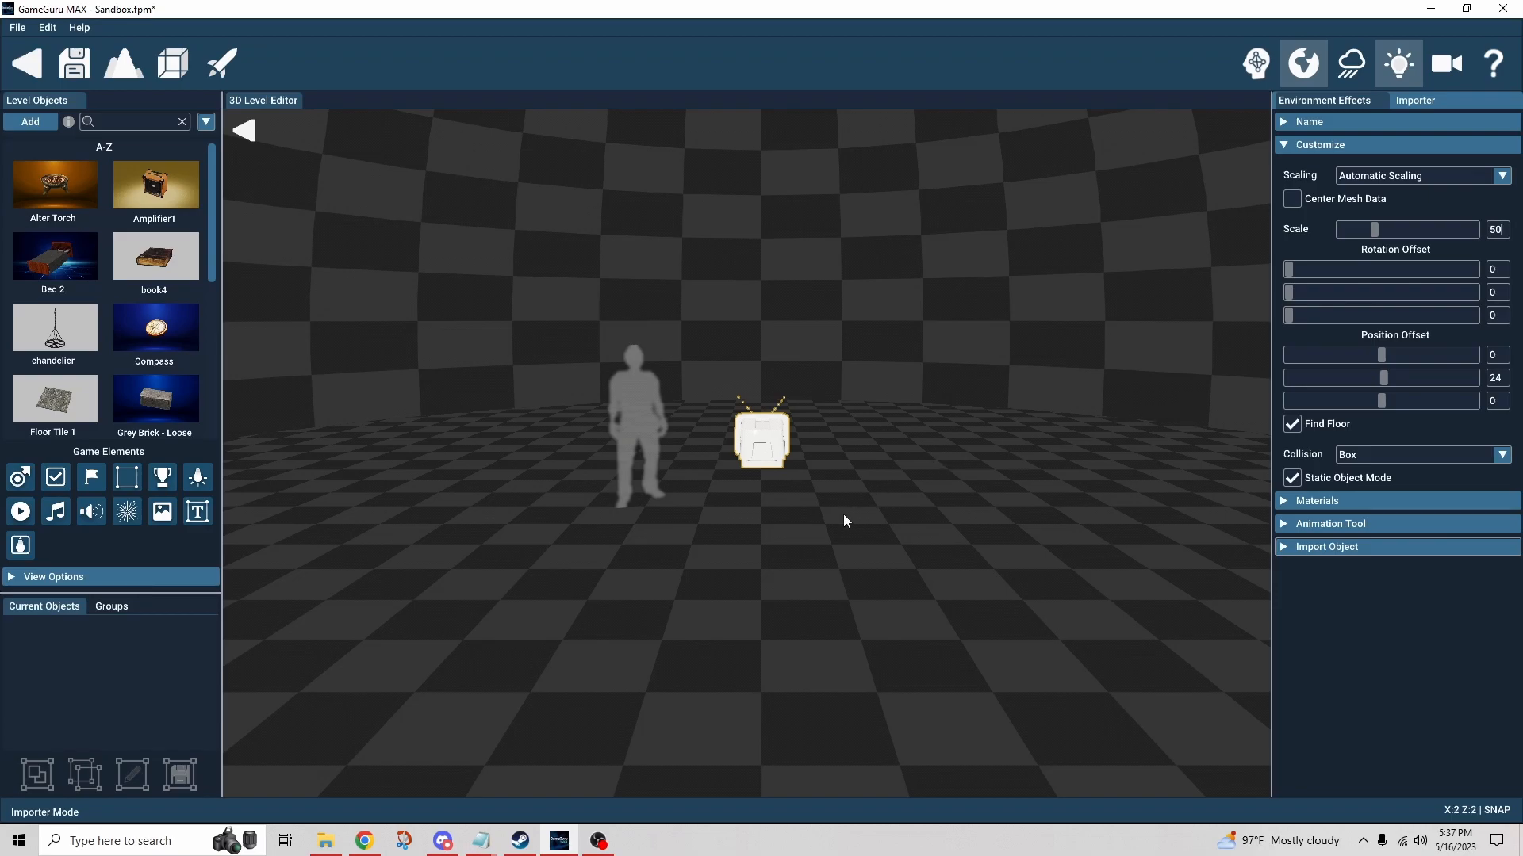
scroll(844, 514, up, 5)
mouse_move(920, 536)
right_down()
mouse_move(840, 571)
mouse_move(996, 529)
mouse_move(846, 529)
mouse_move(912, 523)
right_up()
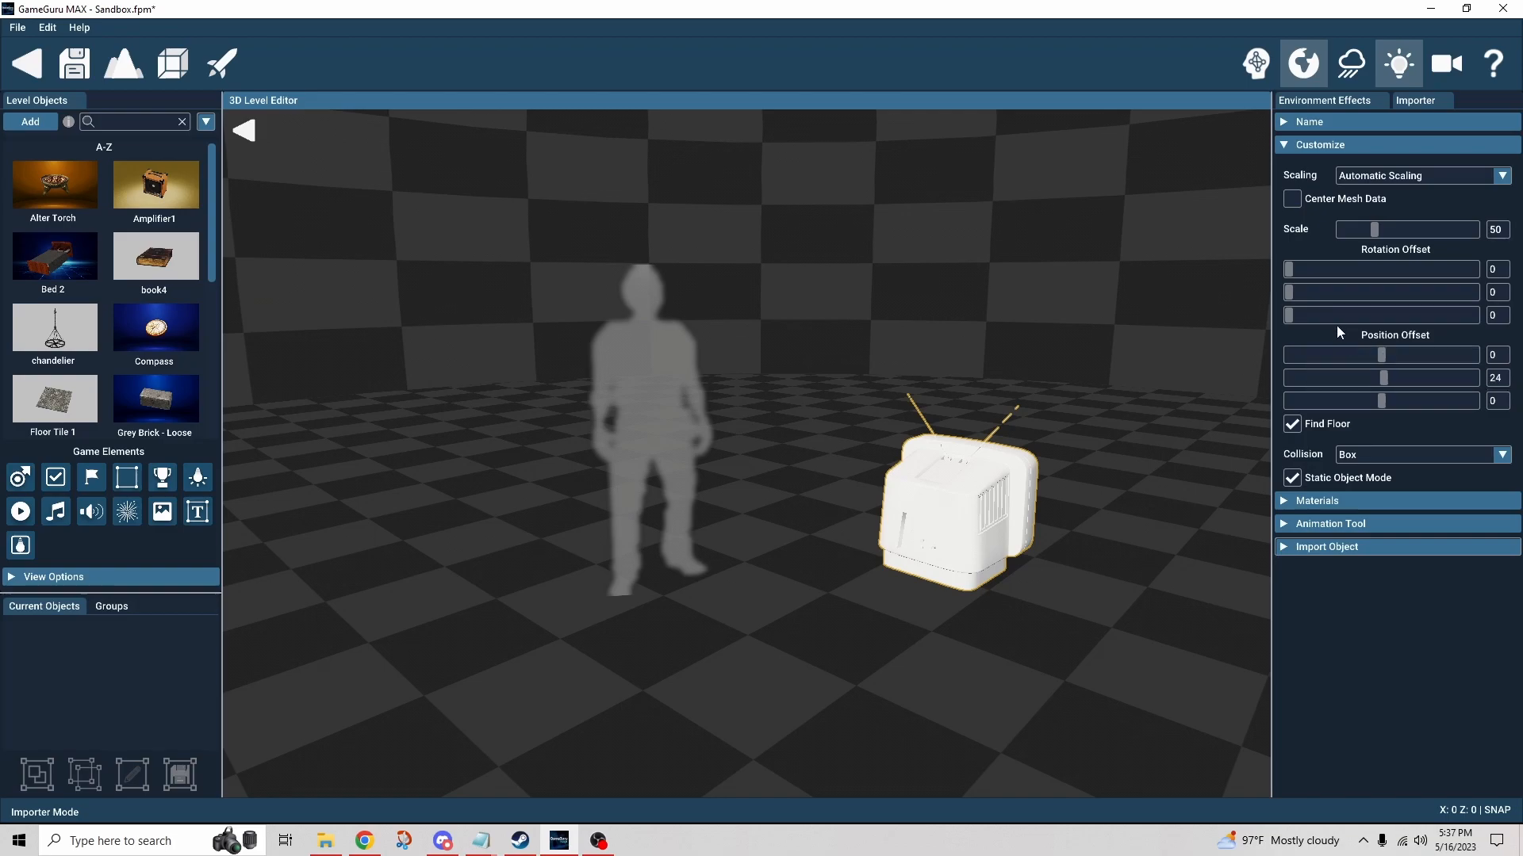
Turn the TV around by setting its second Rotation Offset value to 171 and view it beside the human figure.
drag(1291, 295, 1378, 334)
right_drag(1174, 381, 953, 441)
key(a)
key(s)
key(w)
key(d)
key(a)
key(w)
key(s)
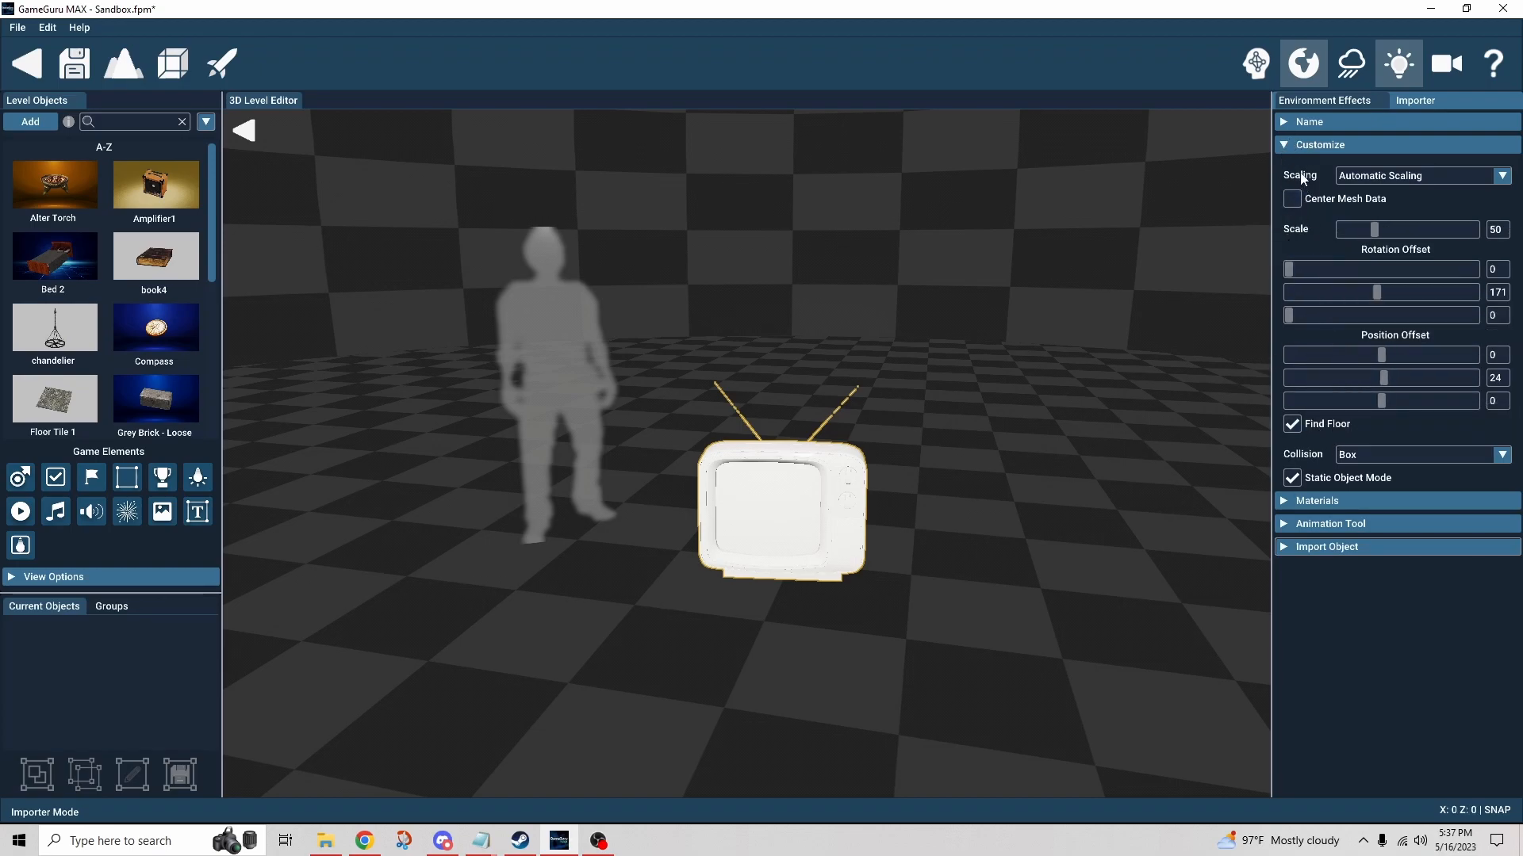
Set the TV's scale to 40.
click(1284, 145)
click(1288, 145)
double_click(1499, 230)
text(40)
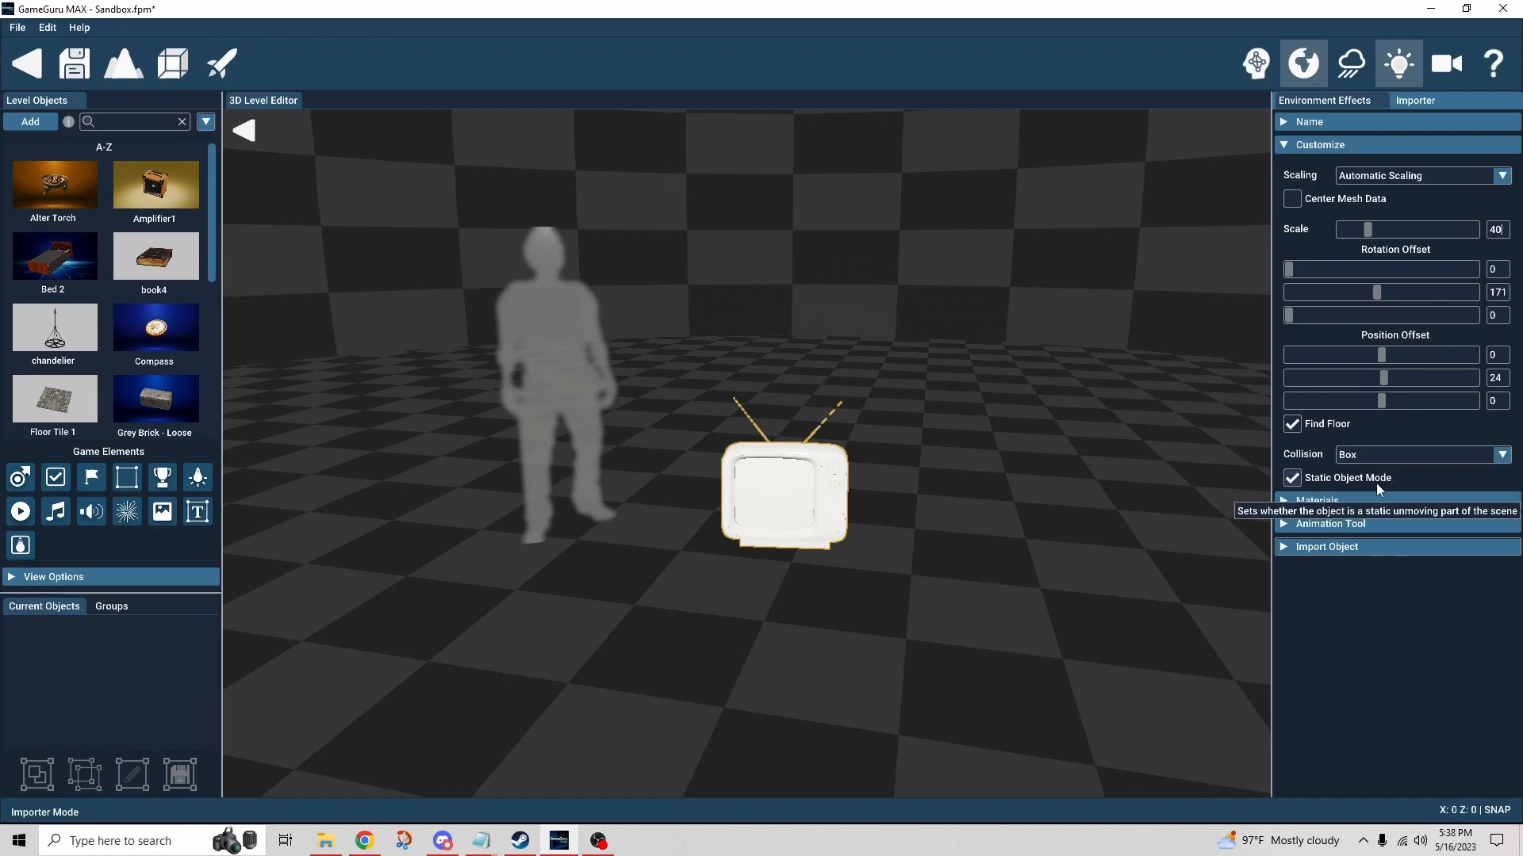
click(1290, 145)
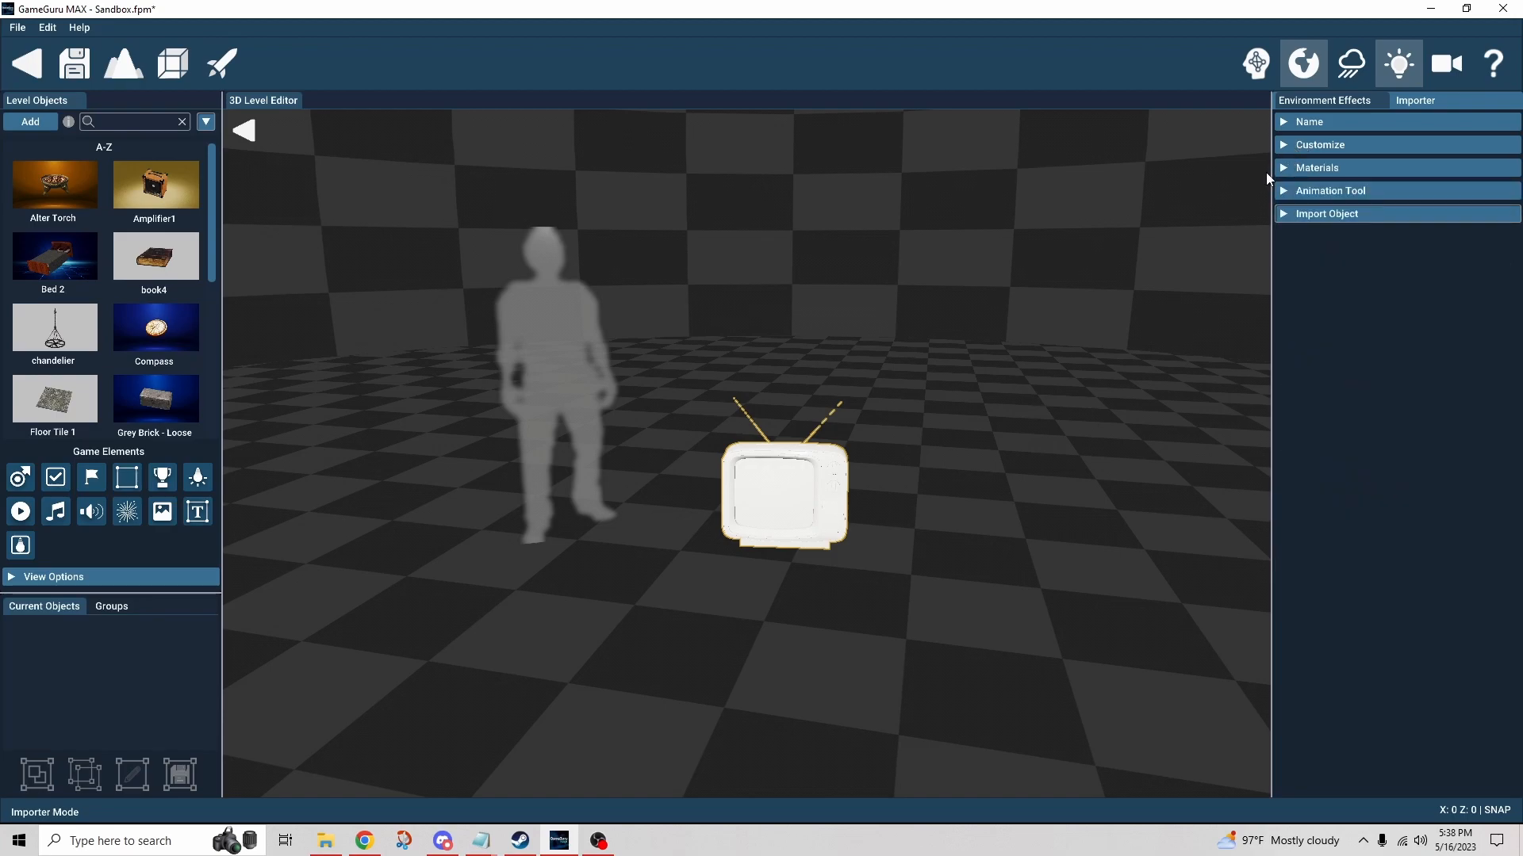
Load tv_unwrapped_phong1SG_BaseColor.jpg from the Retro TV textures folder as the default material's Albedo texture.
click(1280, 169)
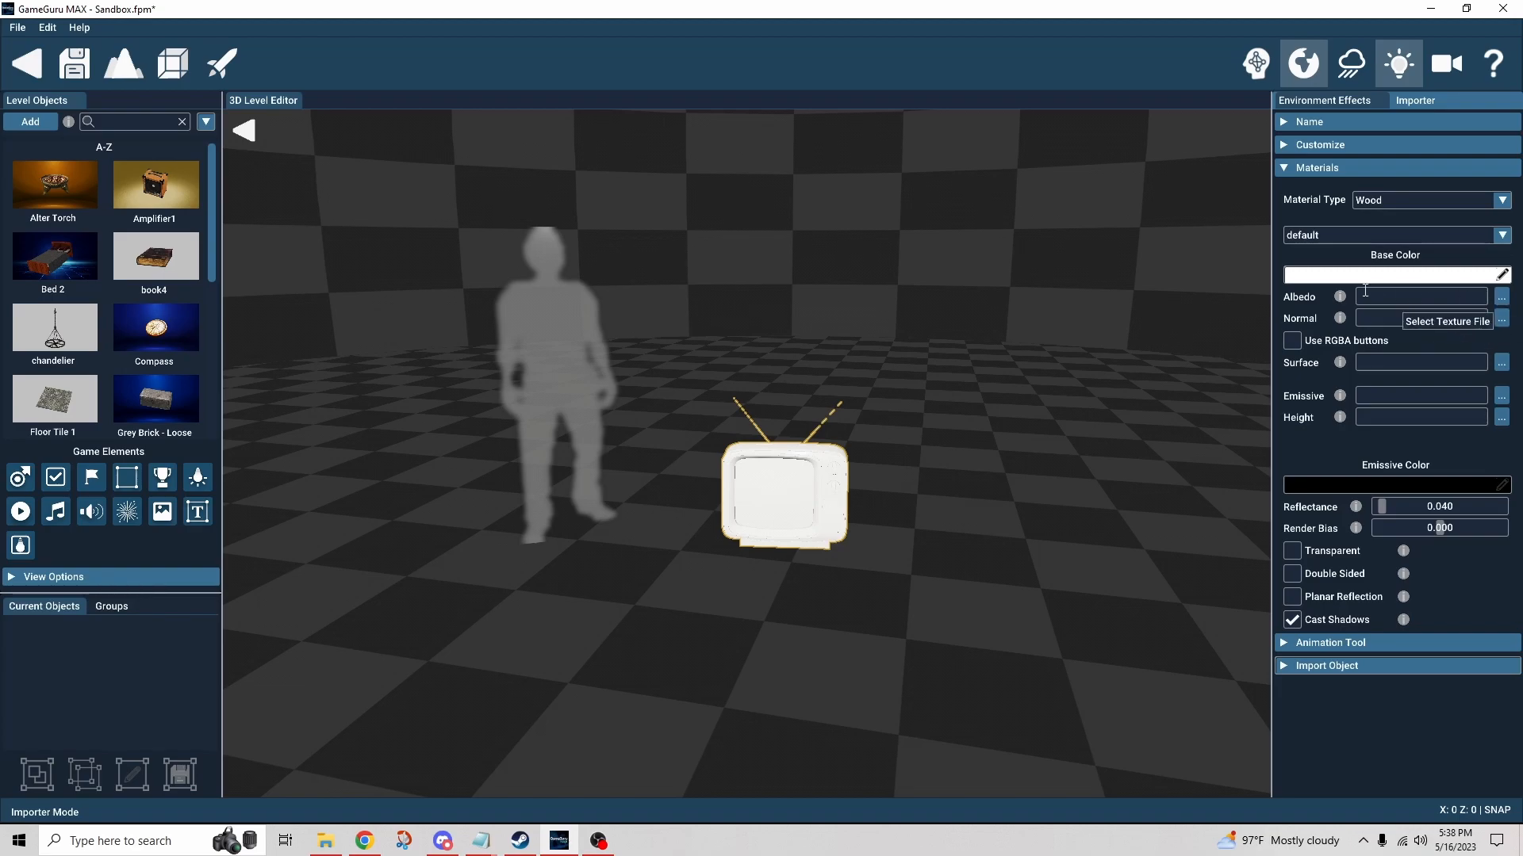
mouse_move(1341, 396)
click(1421, 235)
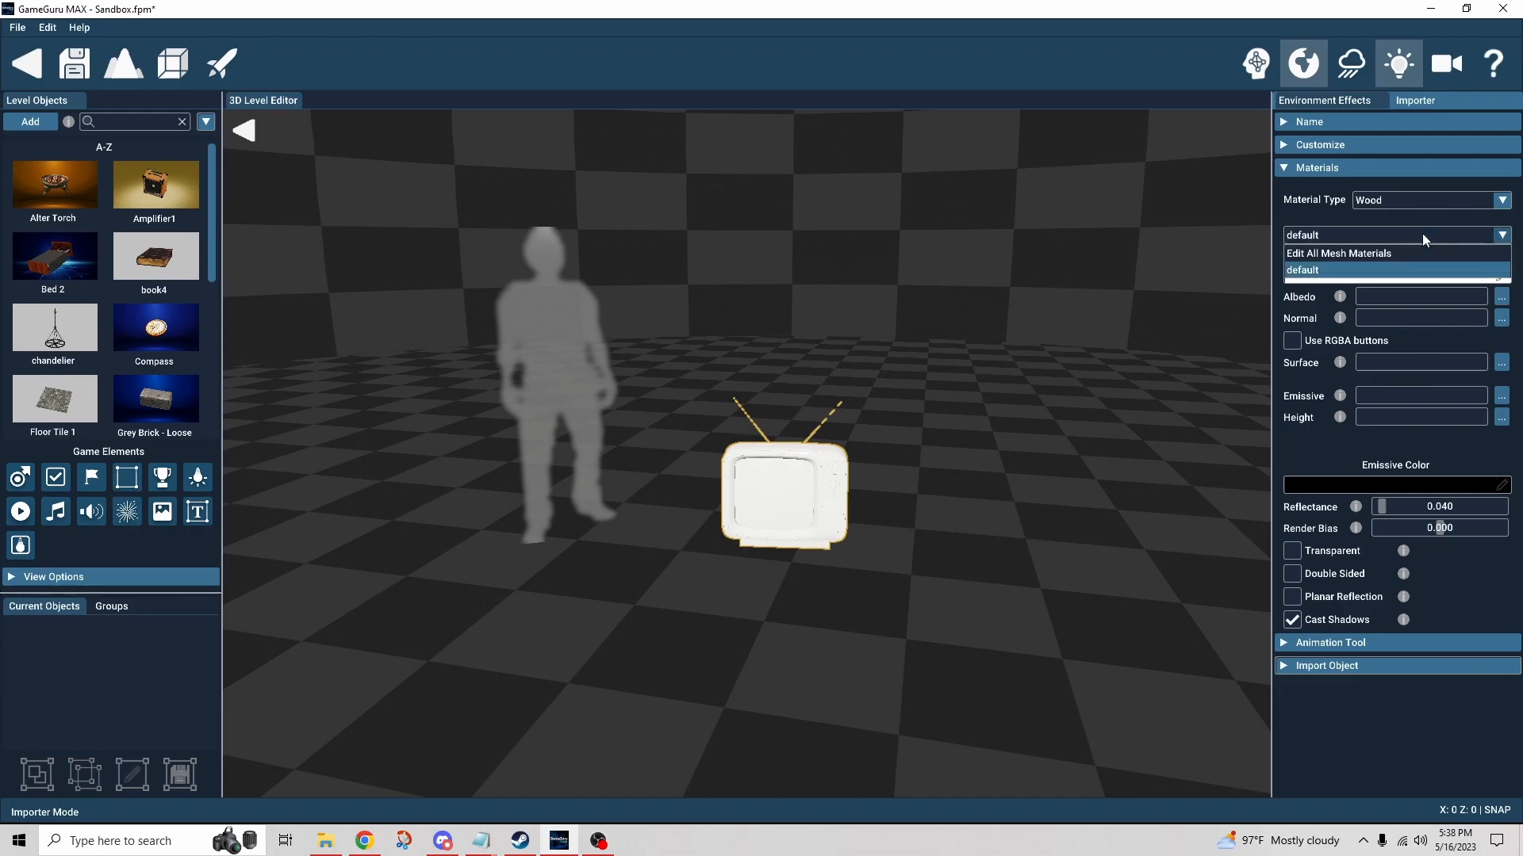
click(1316, 309)
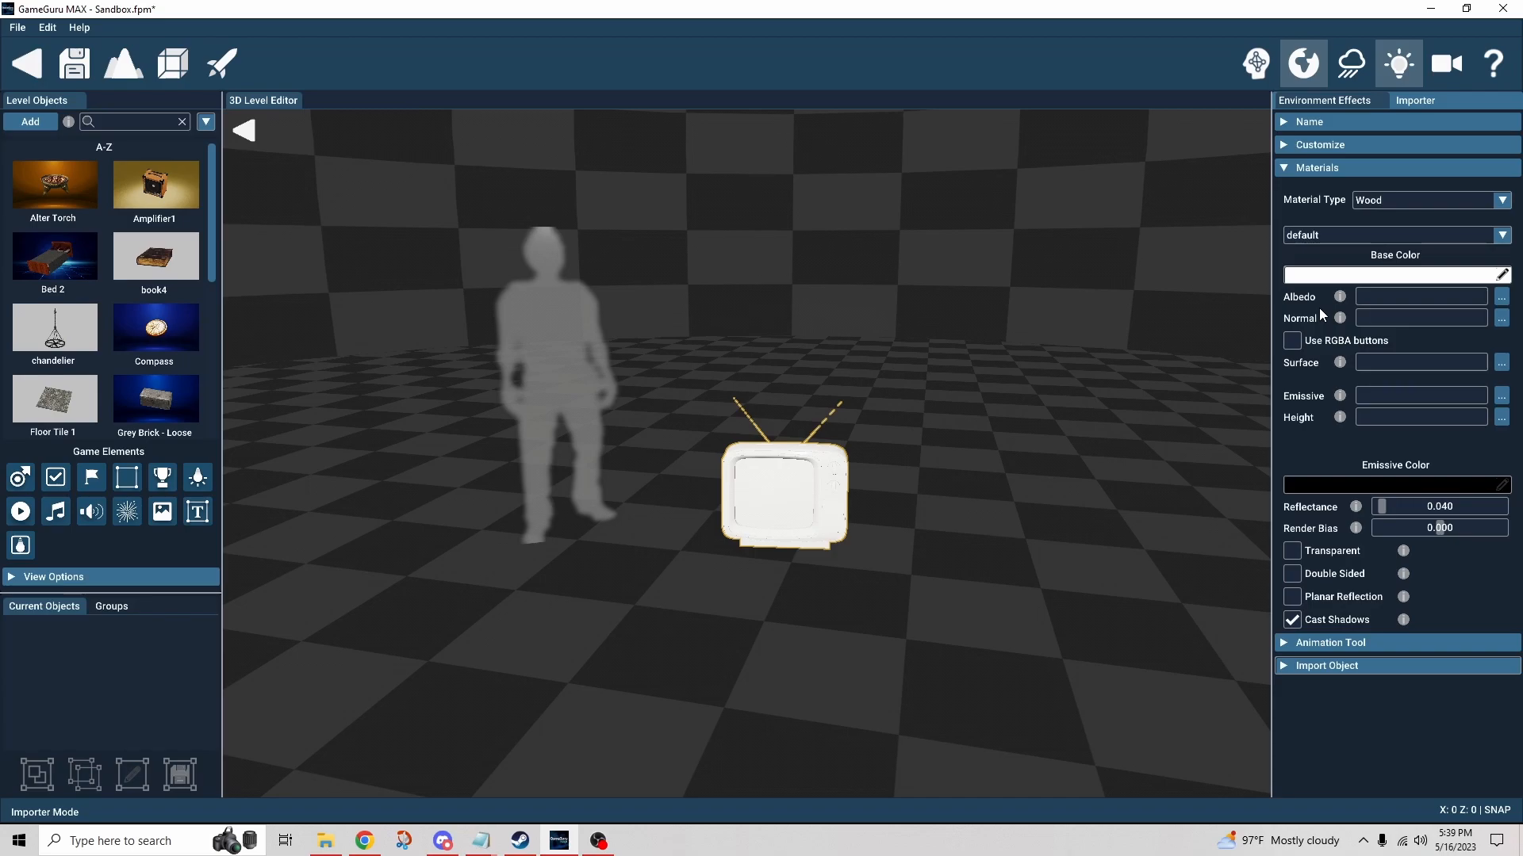
click(1501, 298)
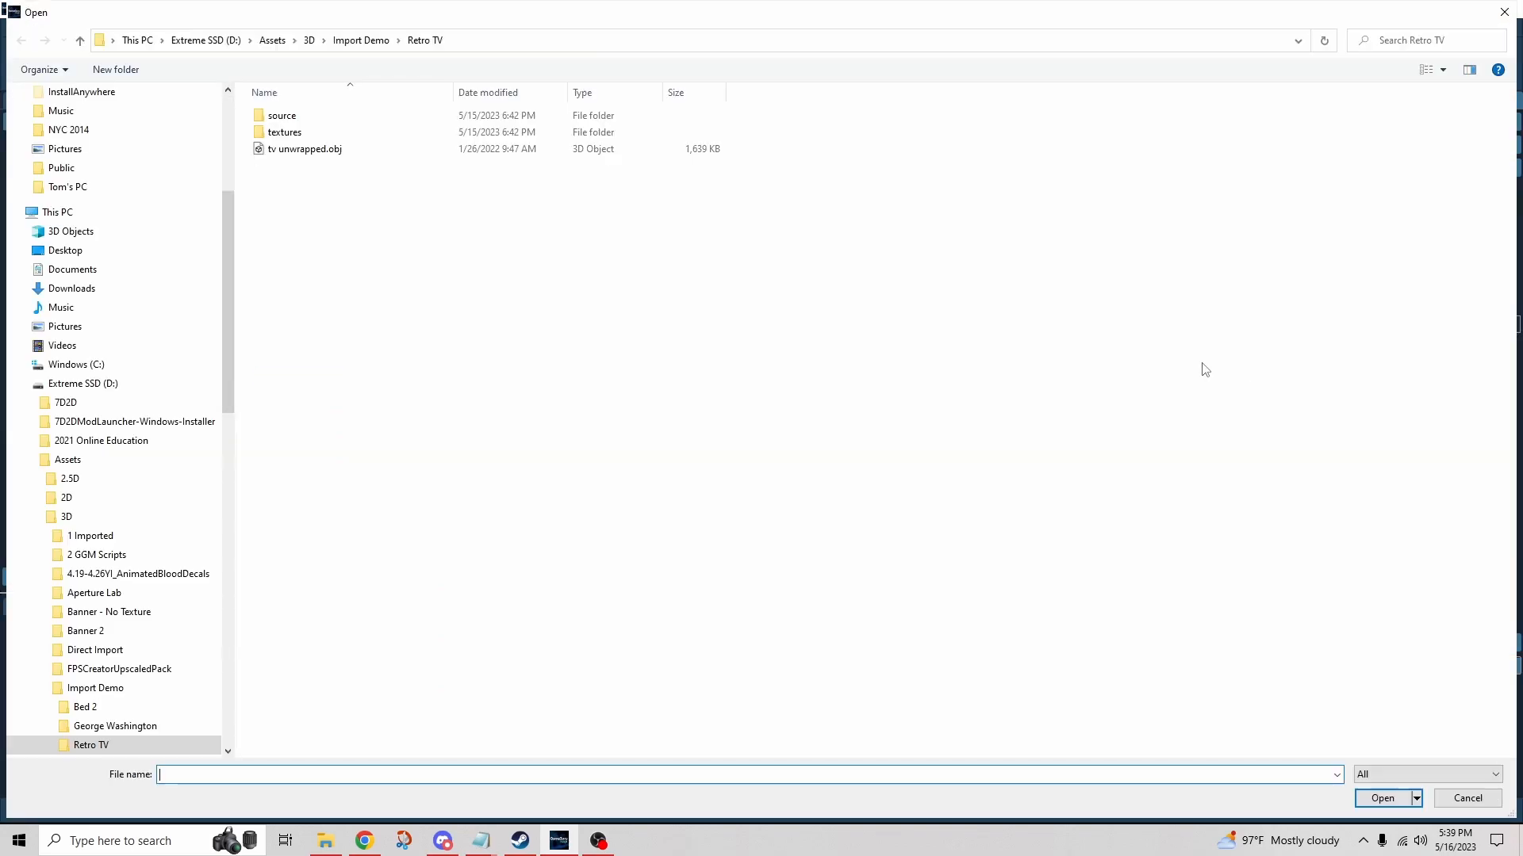
double_click(283, 133)
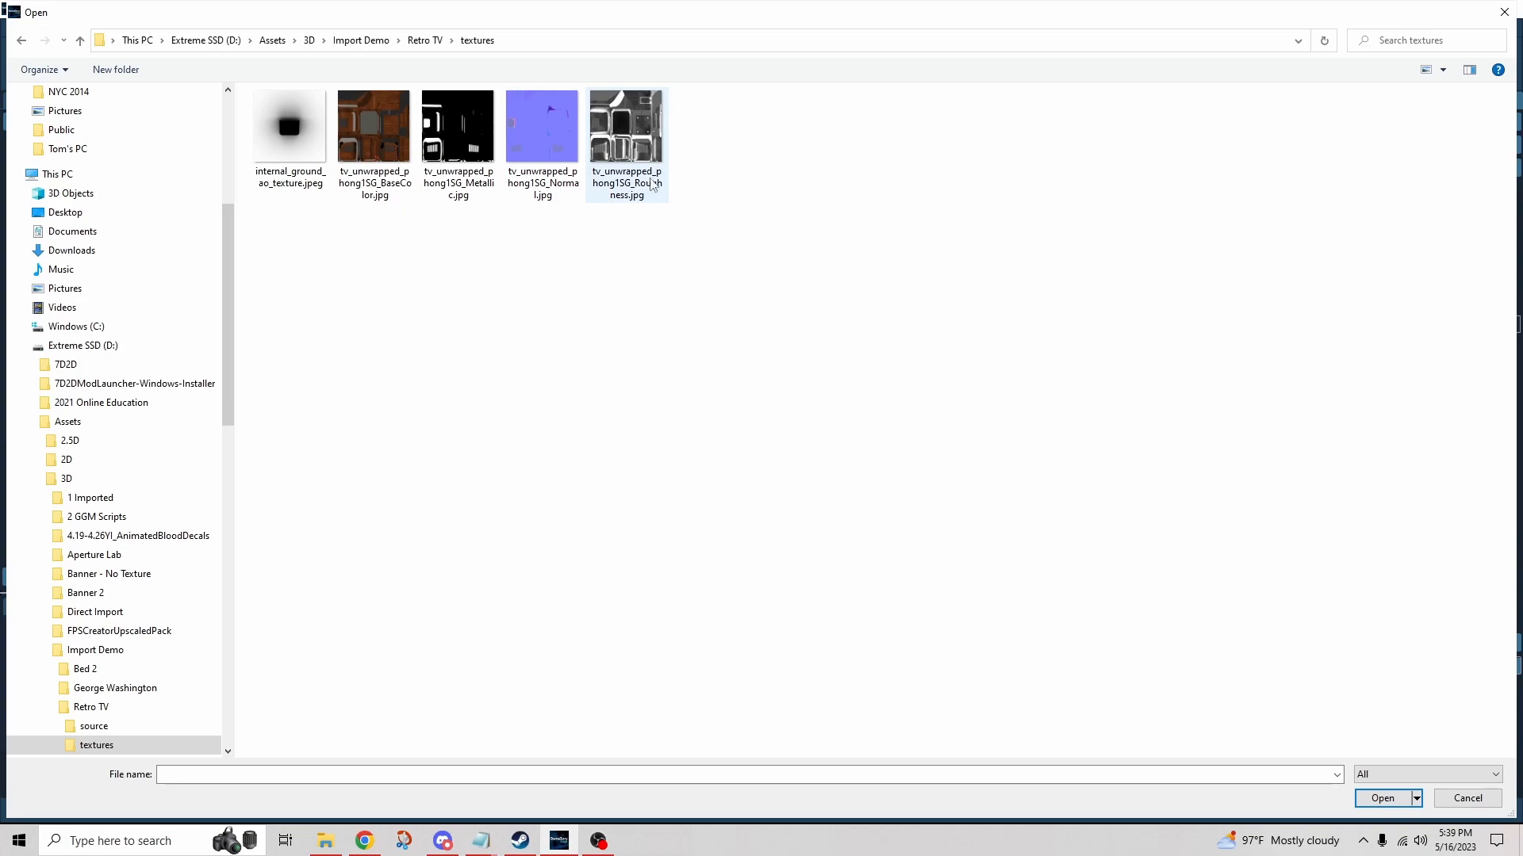
click(371, 193)
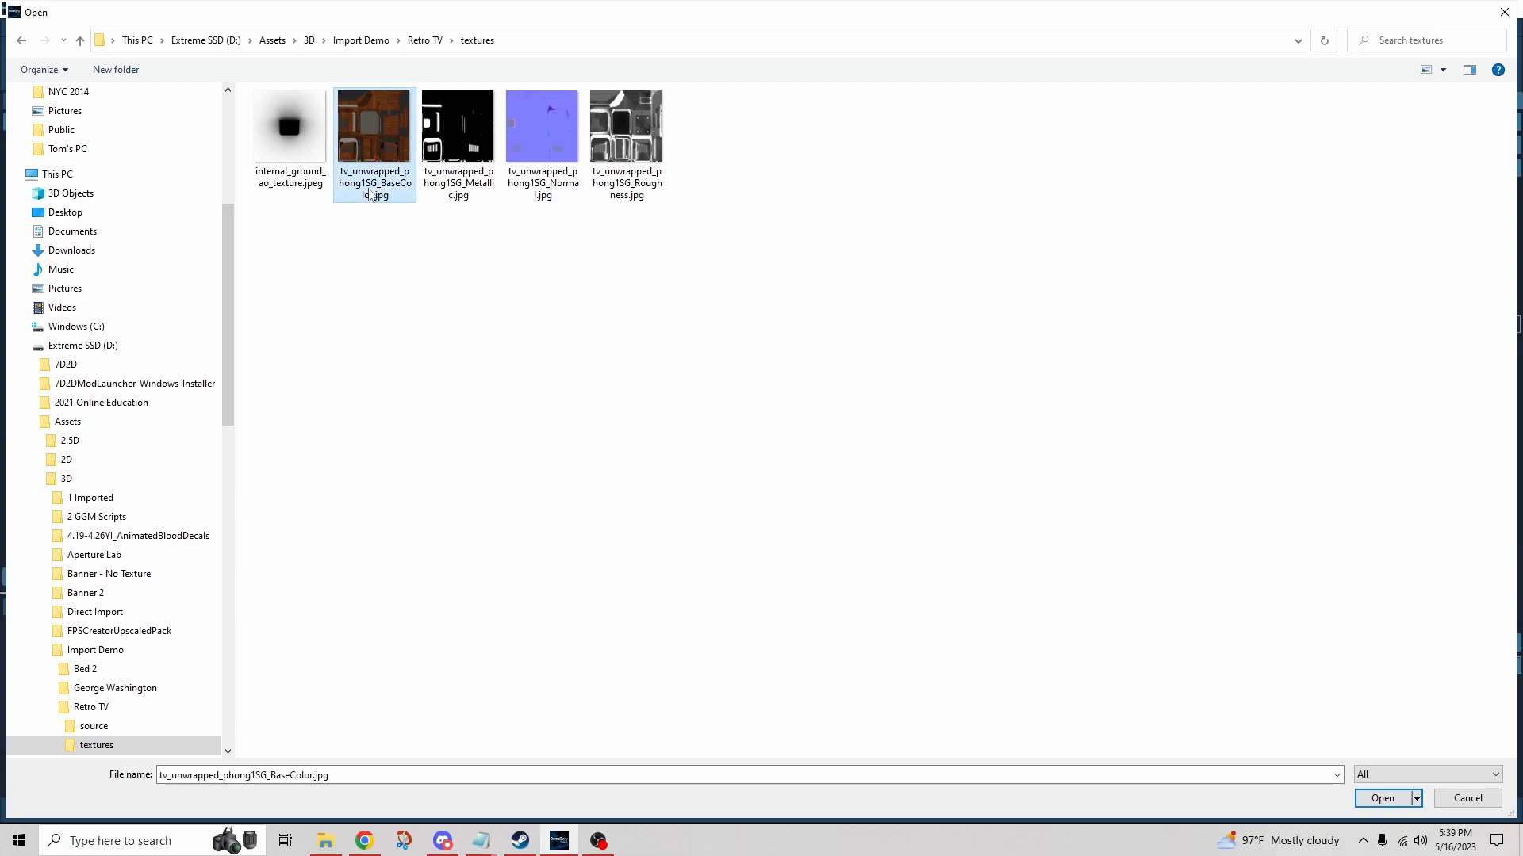
click(1397, 797)
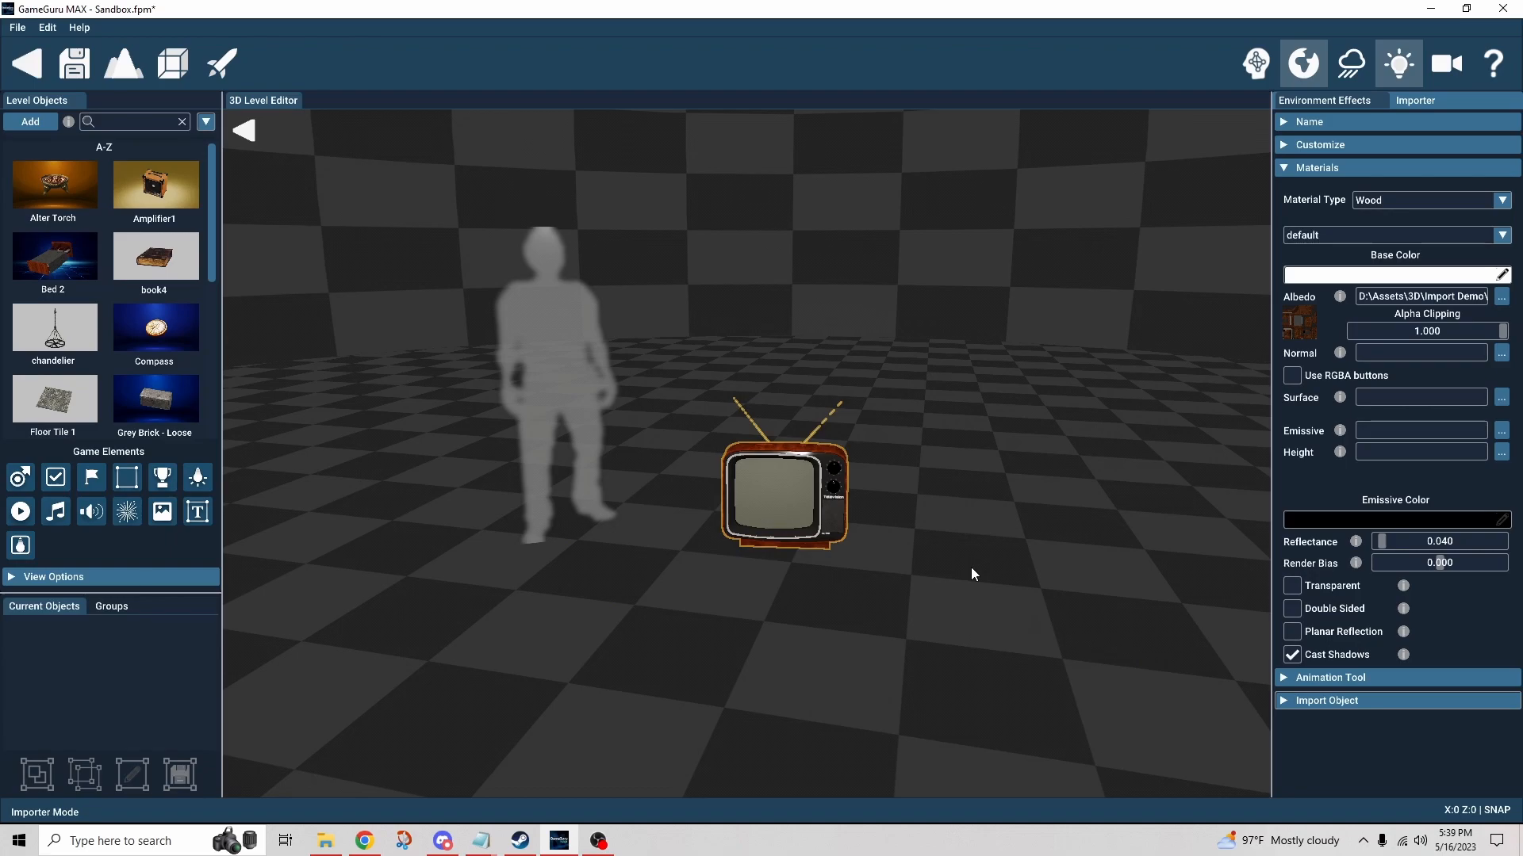
Inspect the textured TV up close and load tv_unwrapped_phong1SG_Normal.jpg as its Normal texture.
right_drag(996, 561, 753, 555)
key(w)
key(d)
key(a)
key(d)
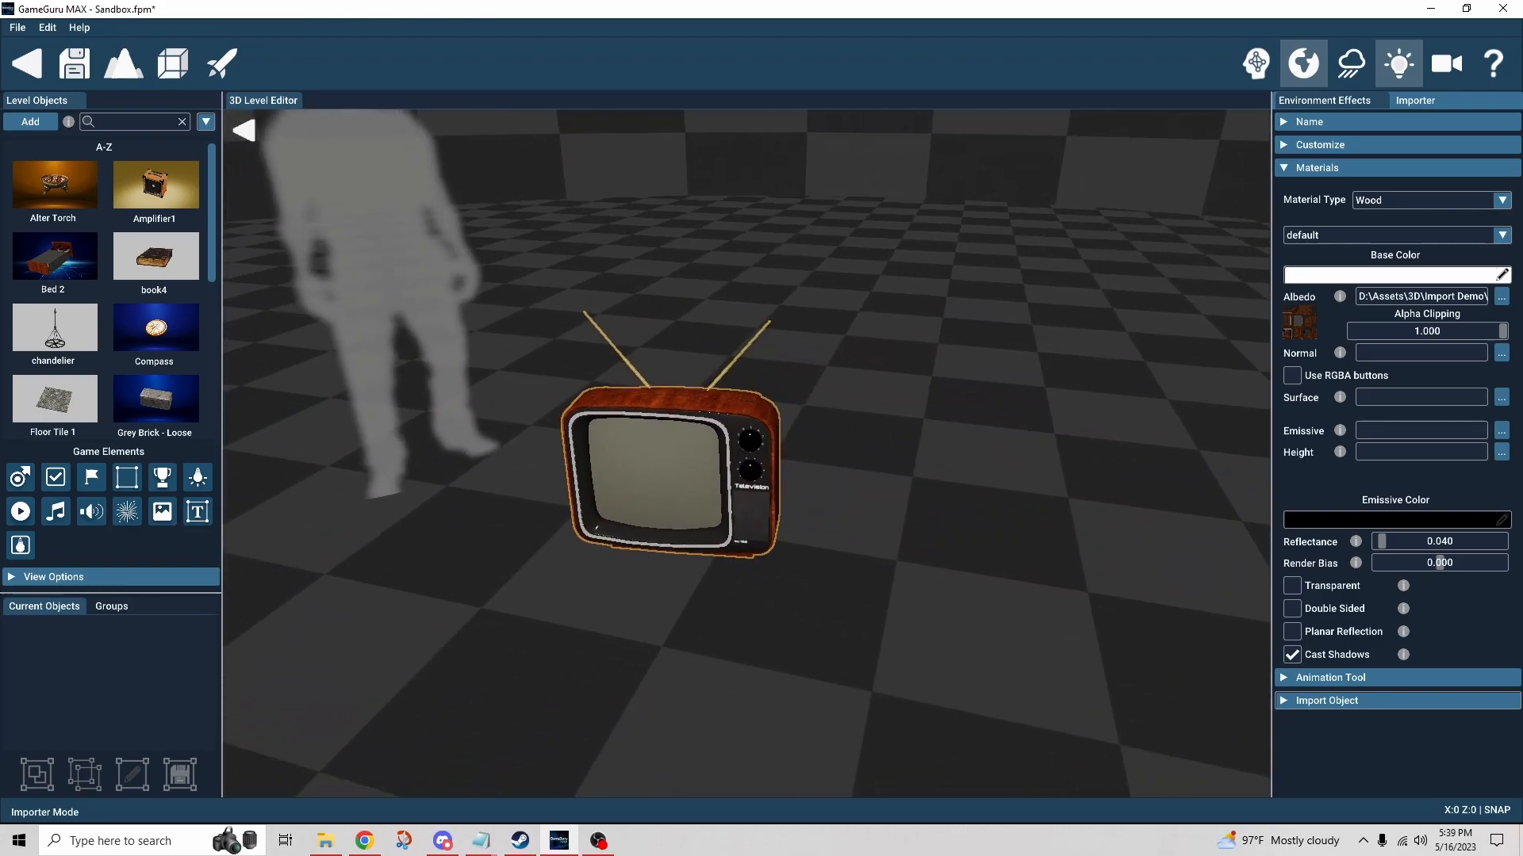
right_drag(1053, 459, 1195, 441)
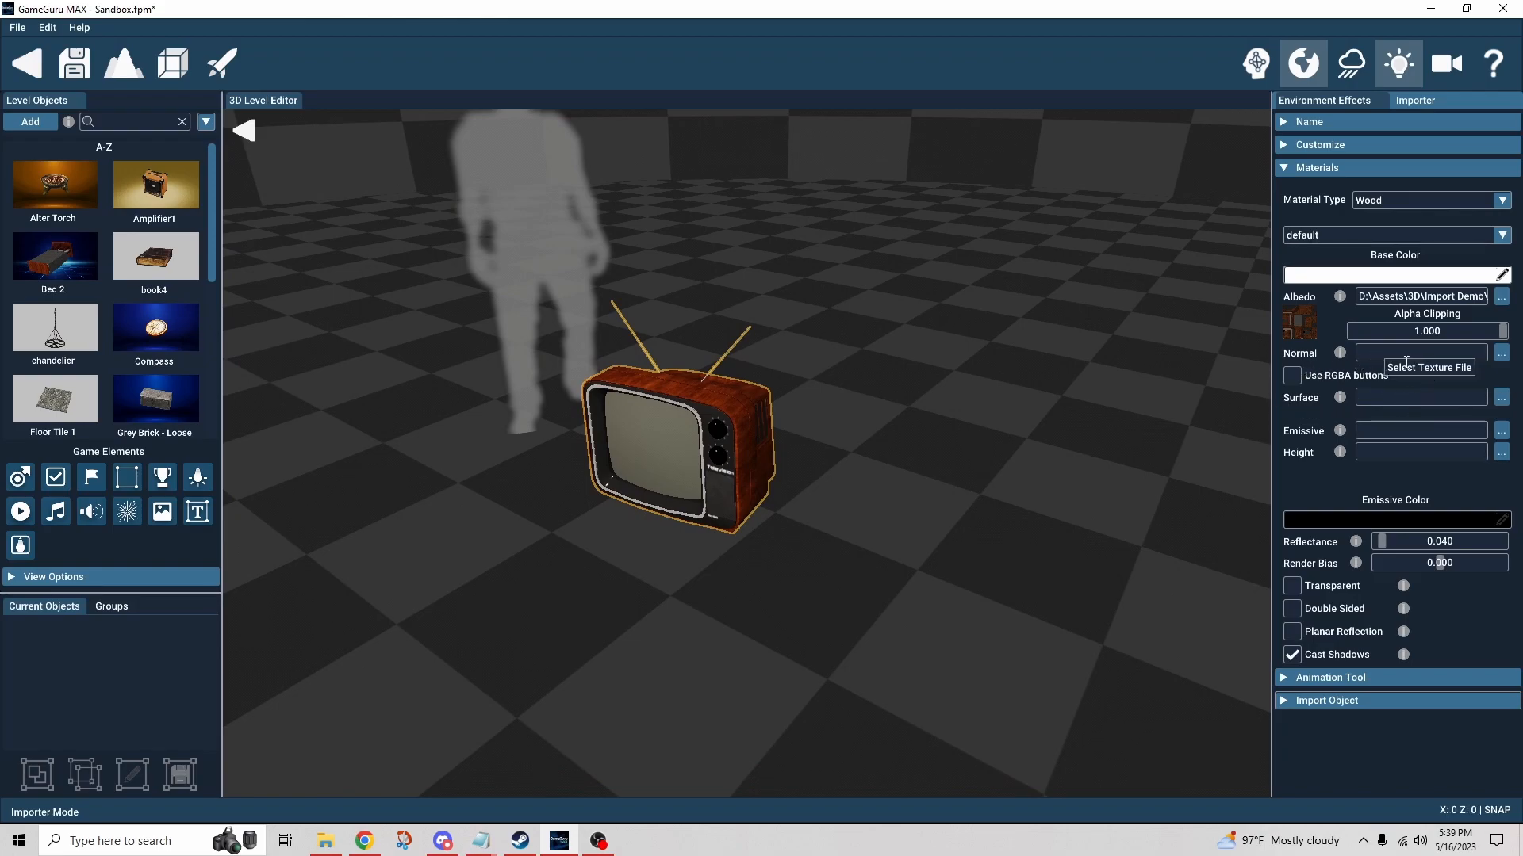
click(1502, 354)
click(509, 110)
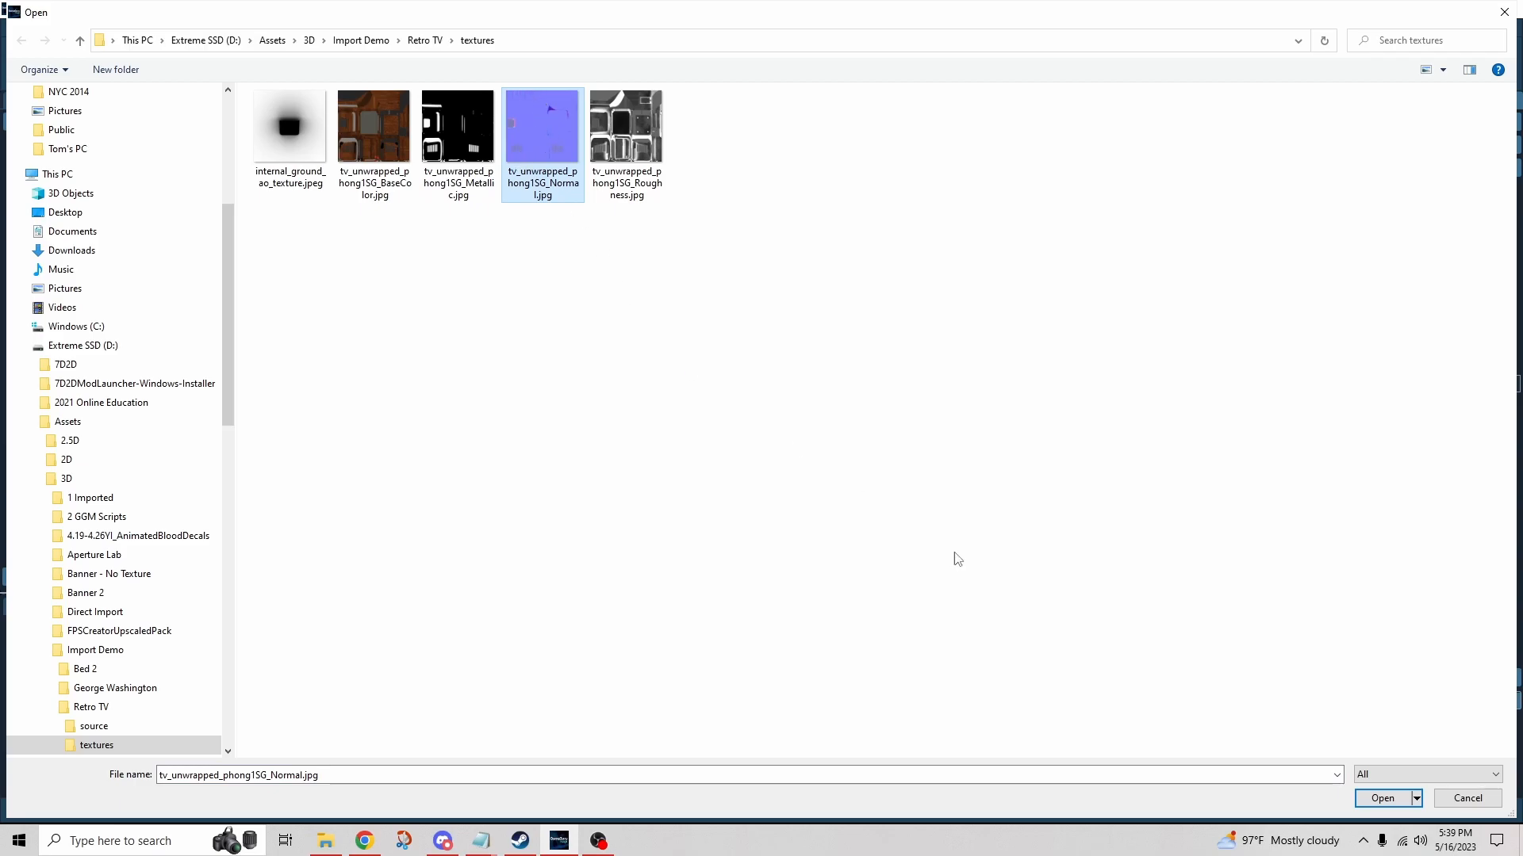
click(1378, 799)
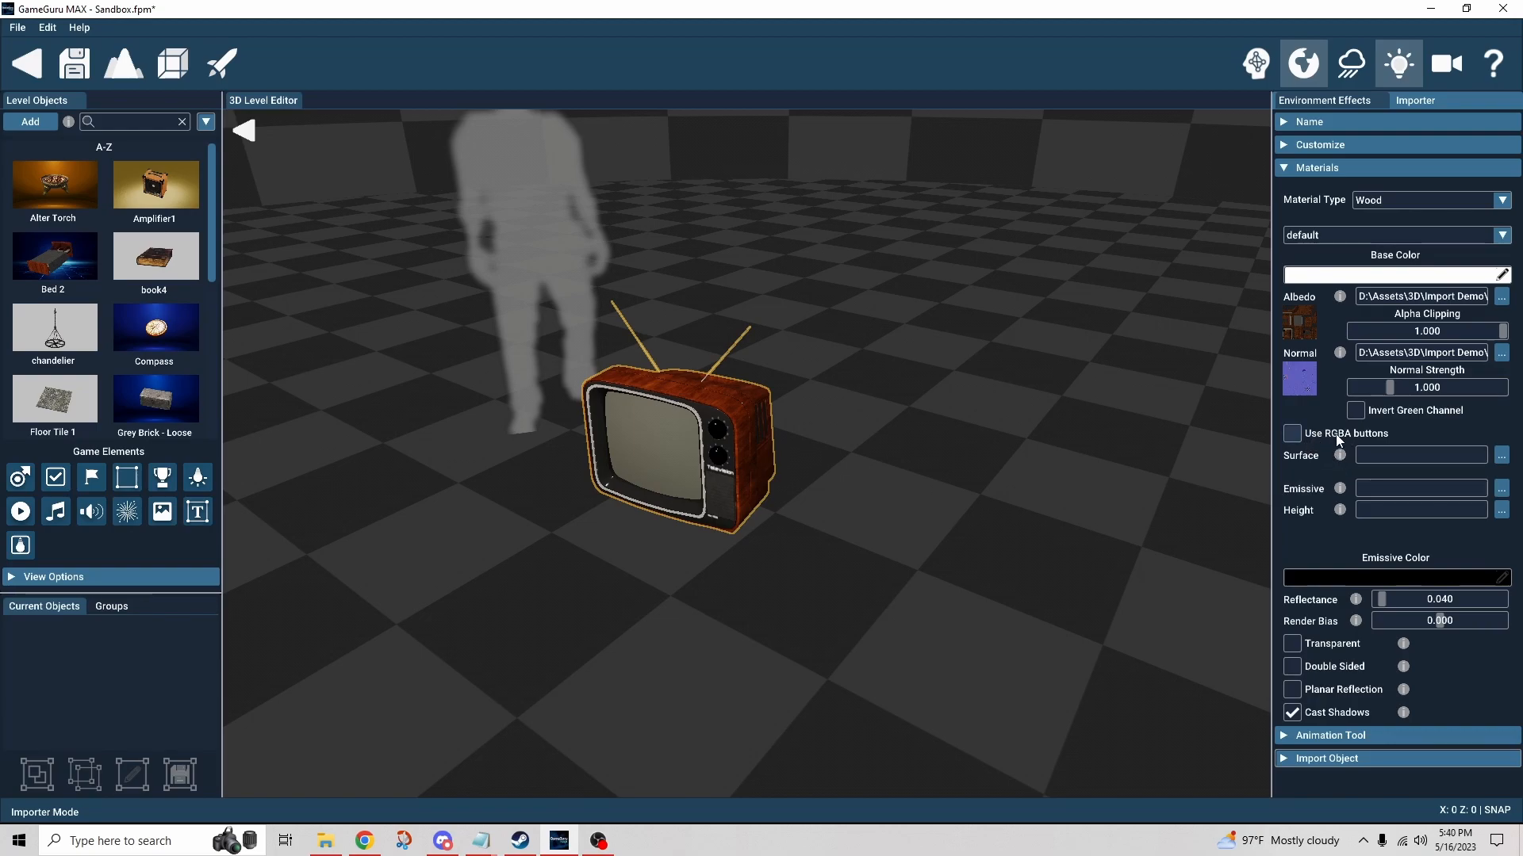
Enable Use RGBA buttons and load tv_unwrapped_phong1SG_Roughness.jpg into the Roughness texture through the green channel.
click(1292, 432)
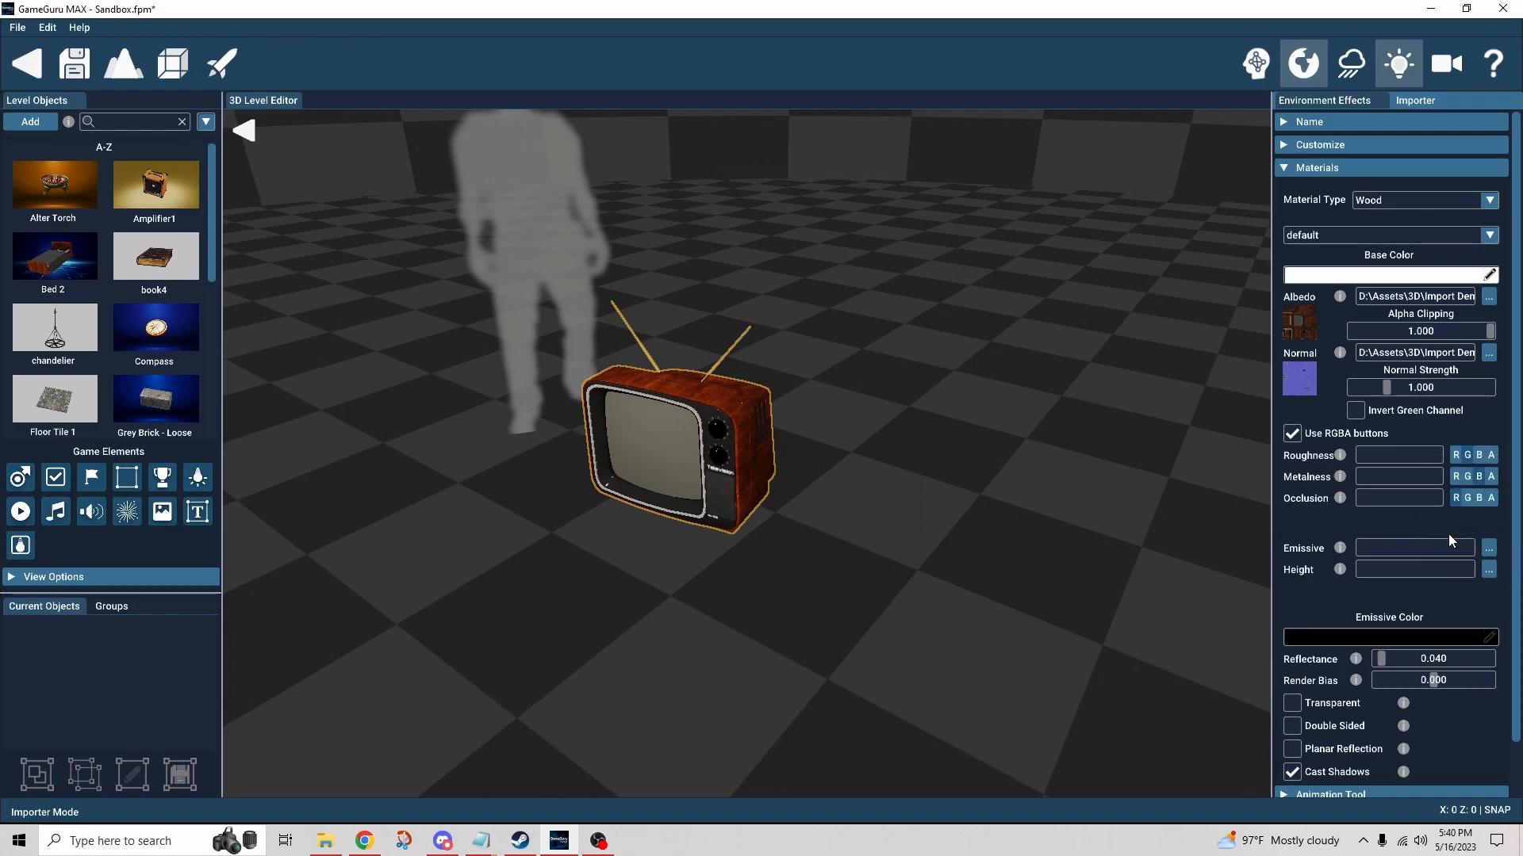
click(1469, 455)
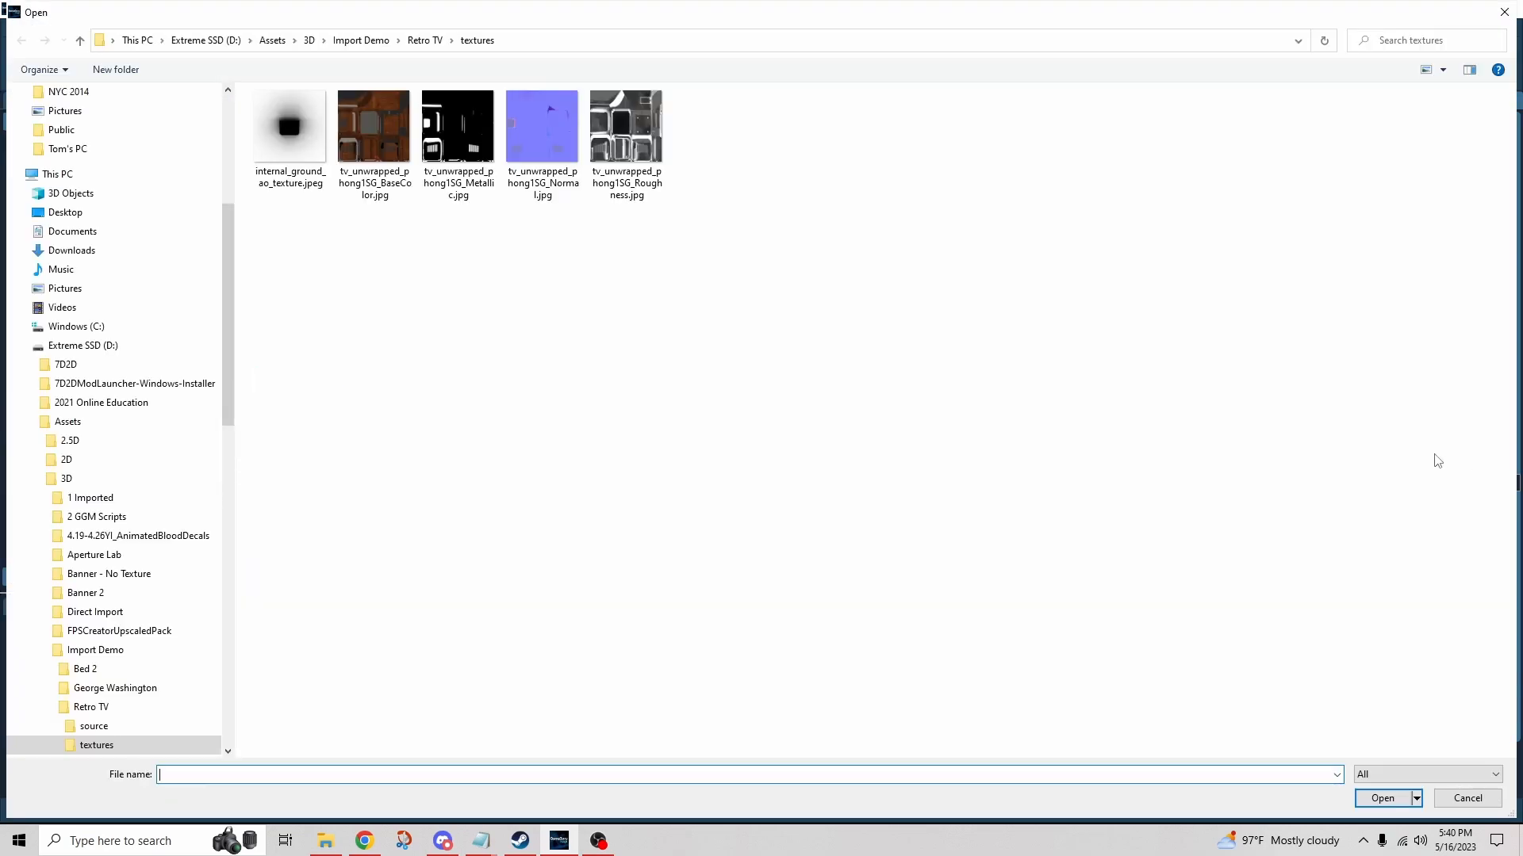
click(643, 170)
click(1380, 799)
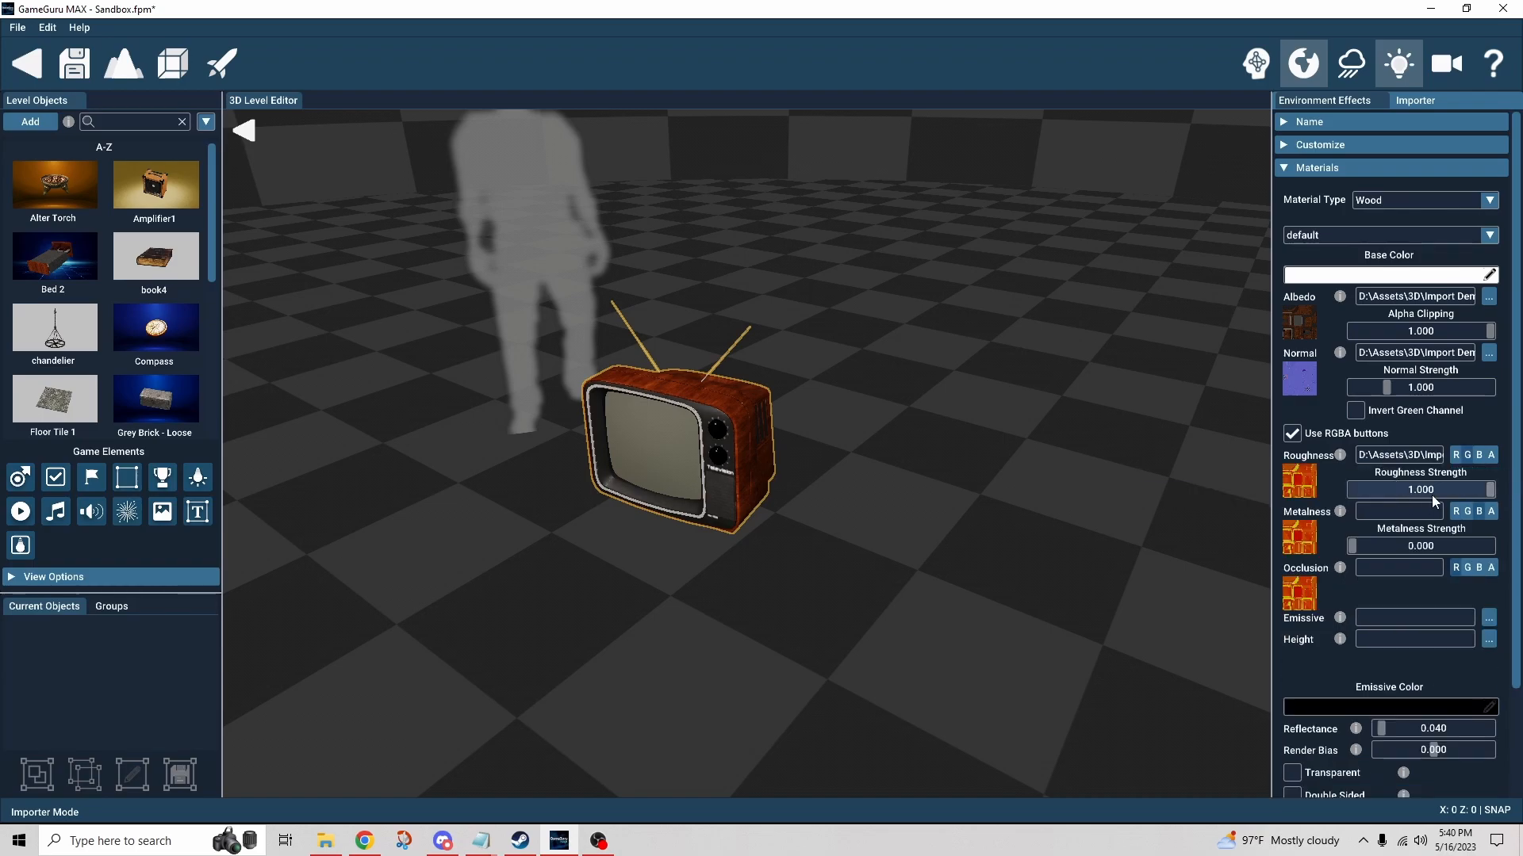
Load tv_unwrapped_phong1SG_Metallic.jpg for Metalness from the blue channel and internal_ground_ao_texture.jpeg for Occlusion from the red channel.
click(1477, 512)
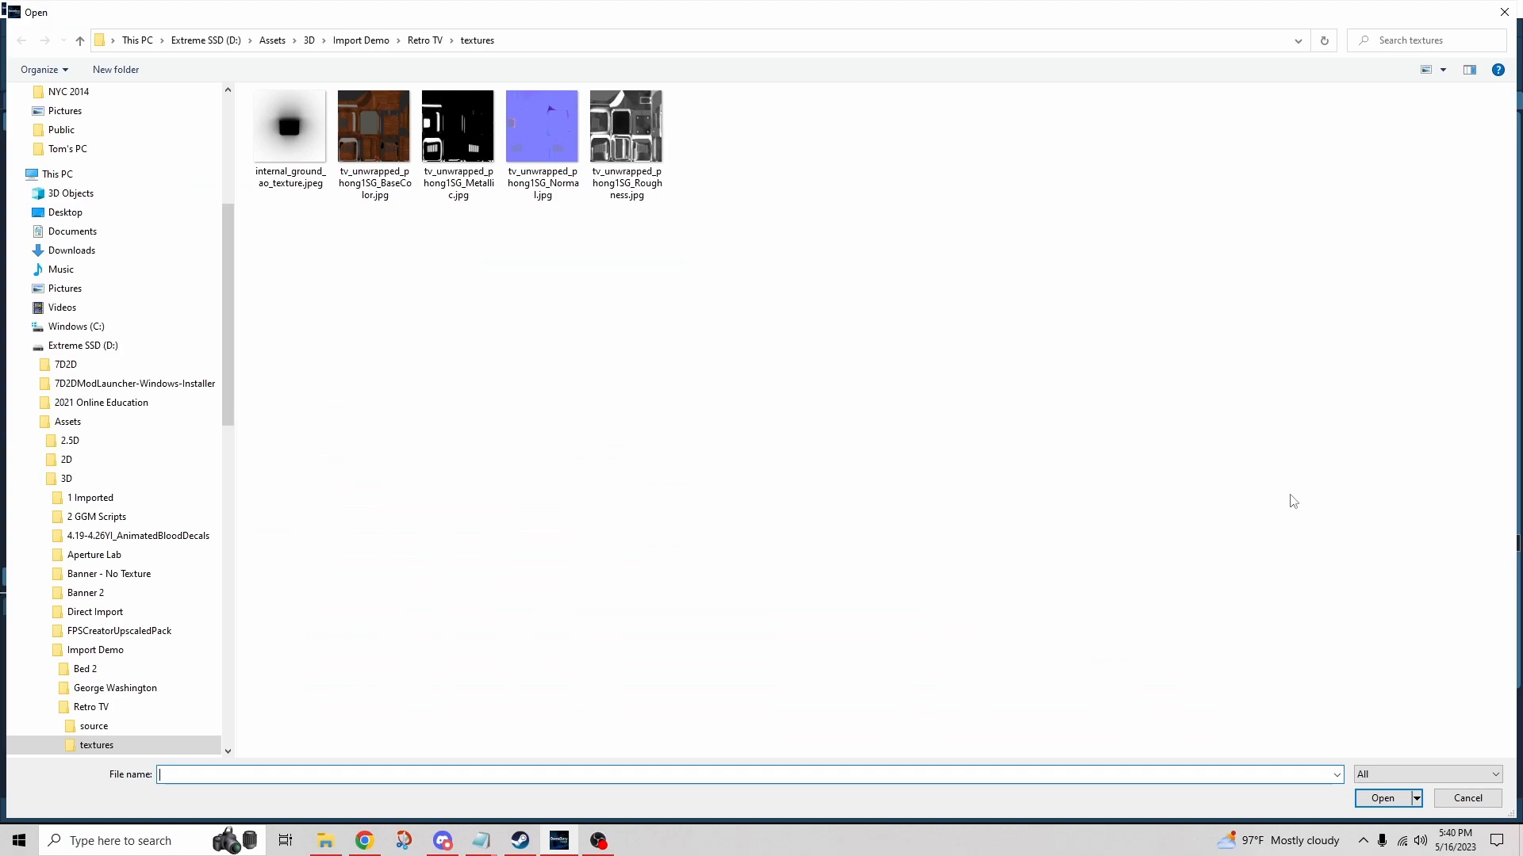
click(466, 168)
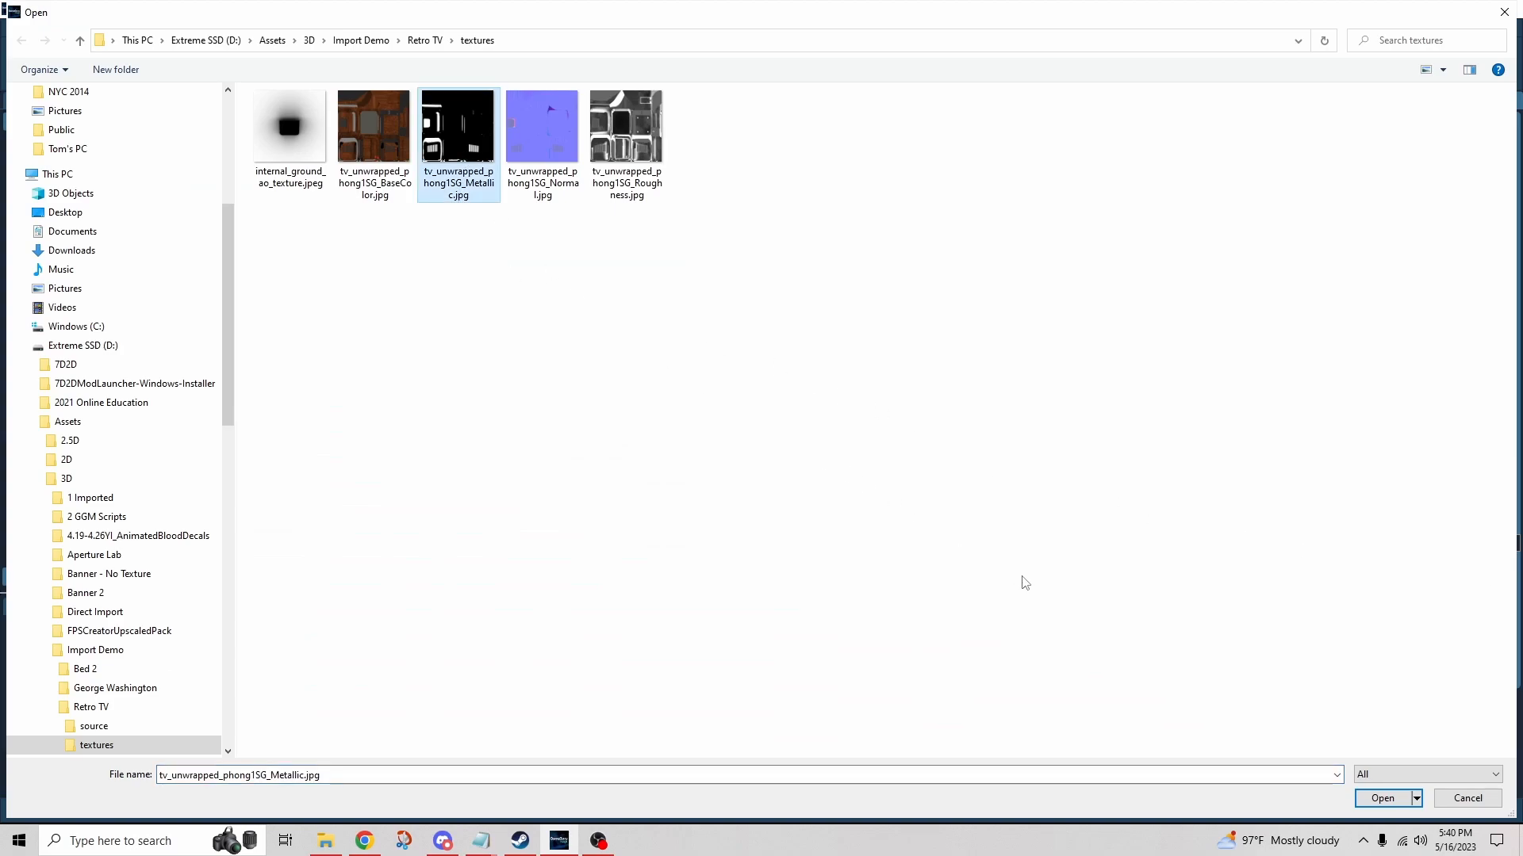
click(1385, 801)
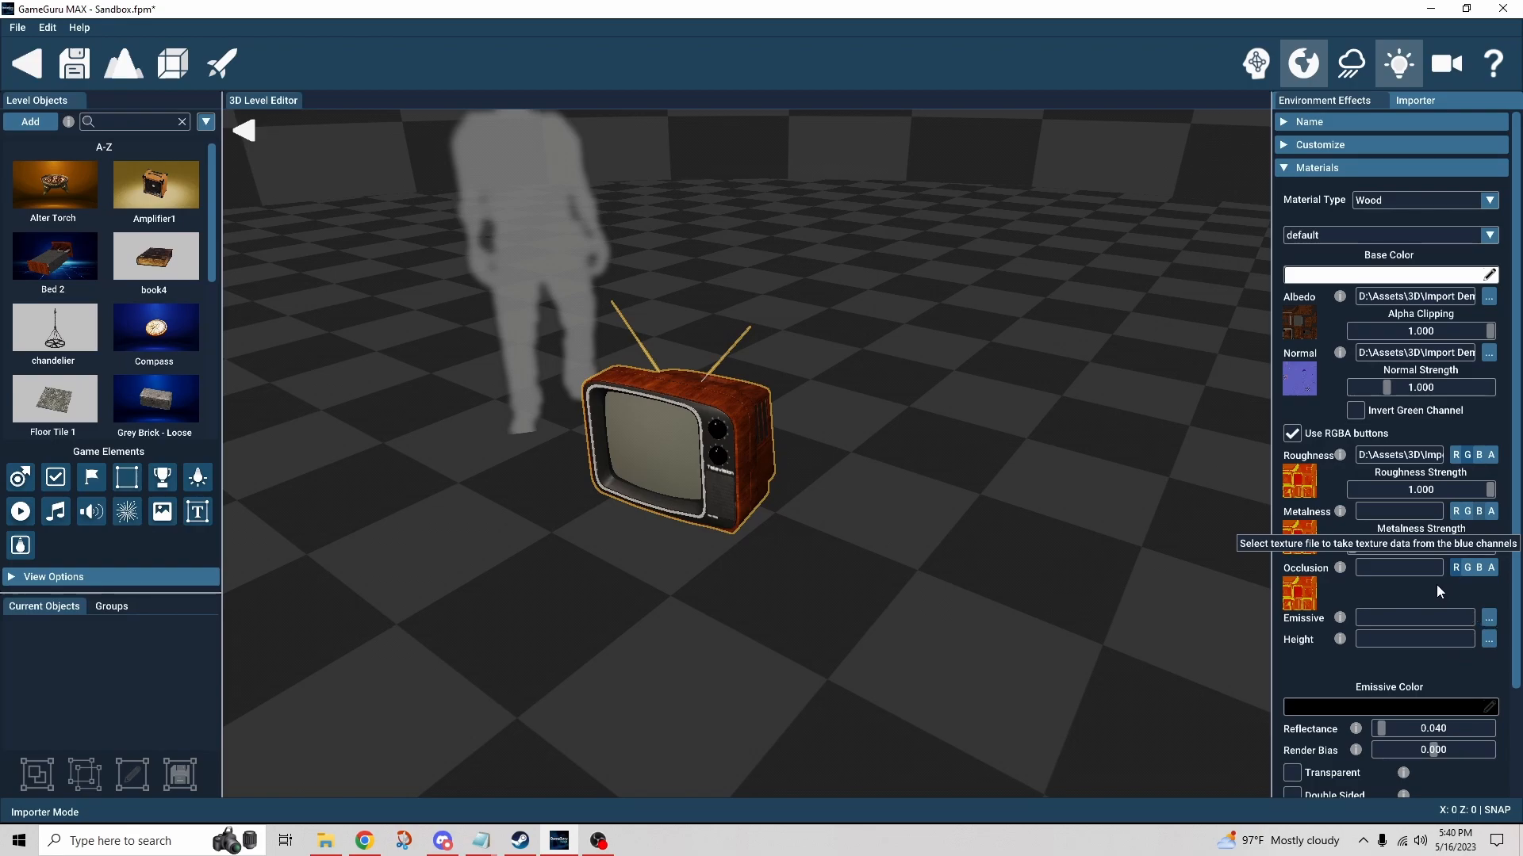
click(1456, 567)
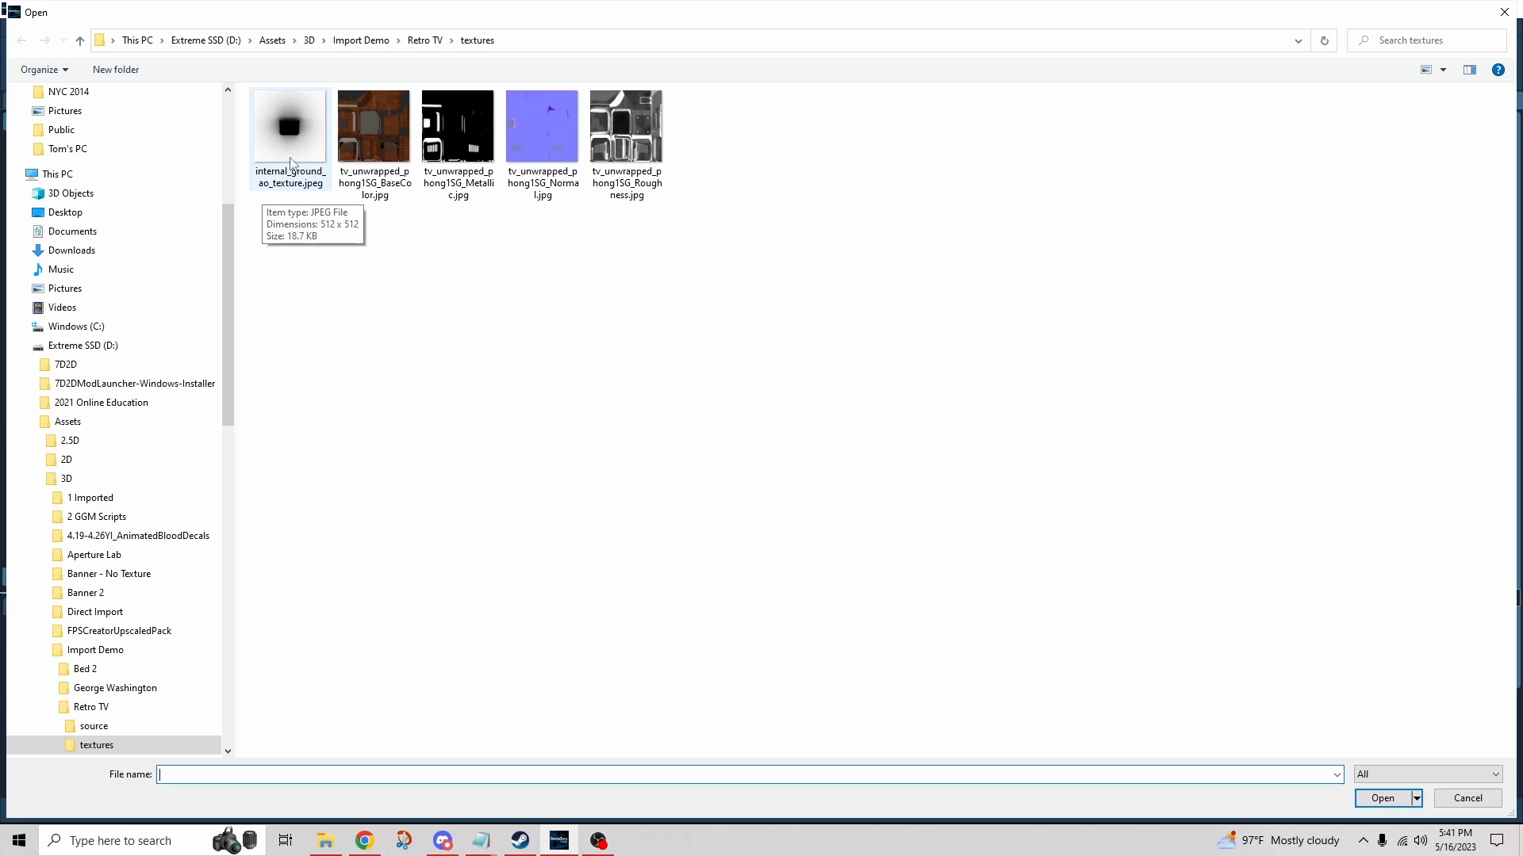
click(292, 163)
click(1382, 797)
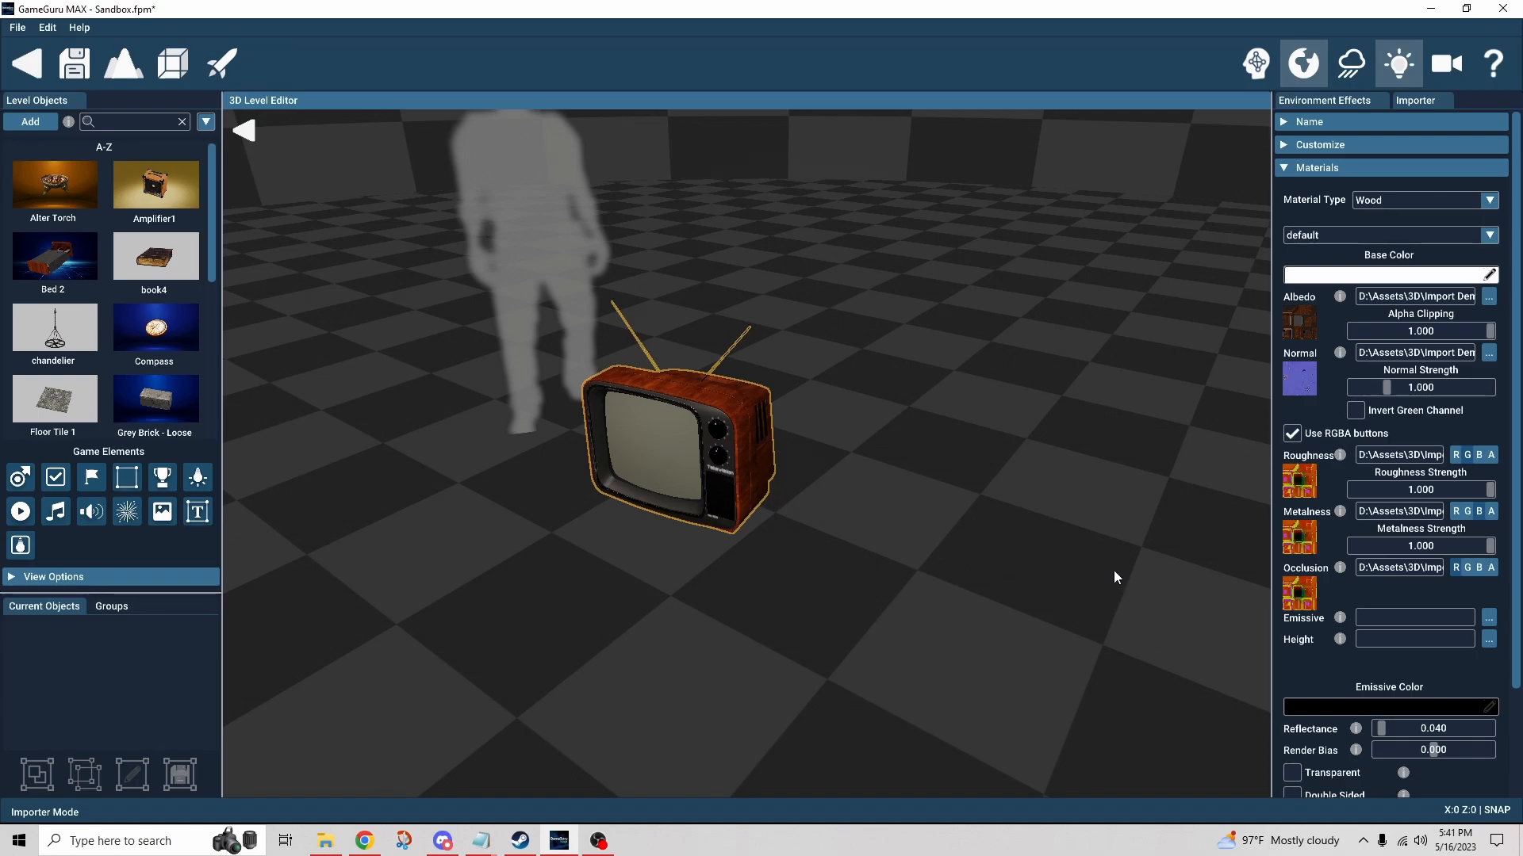
Review the TV's remaining material settings, such as Height, Reflectance and Double Sided, and check the Animation Tool for animations.
scroll(1331, 618, down, 3)
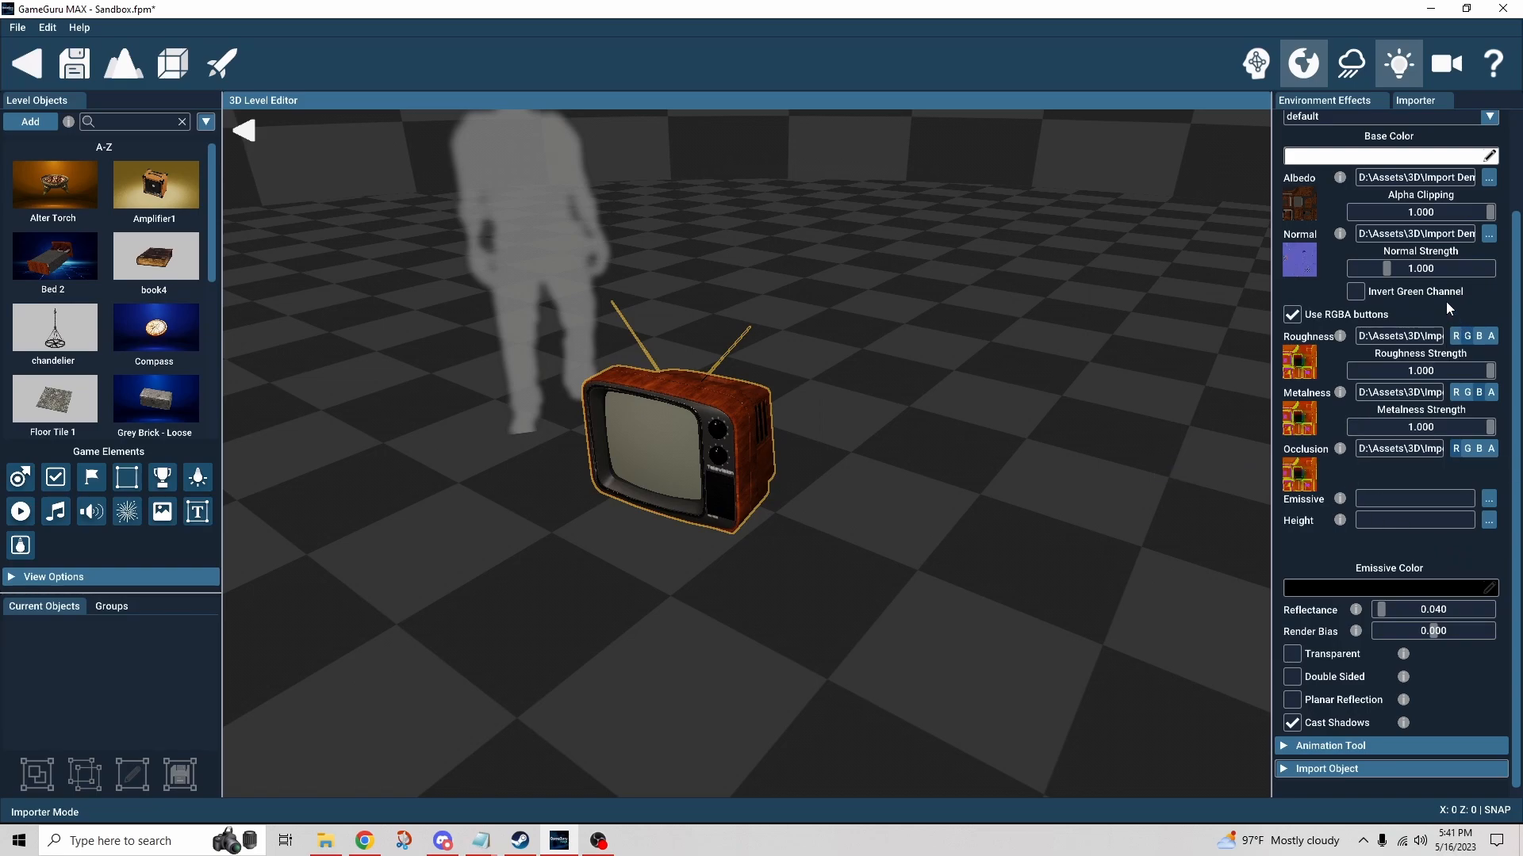
scroll(1487, 314, up, 3)
scroll(1488, 320, down, 2)
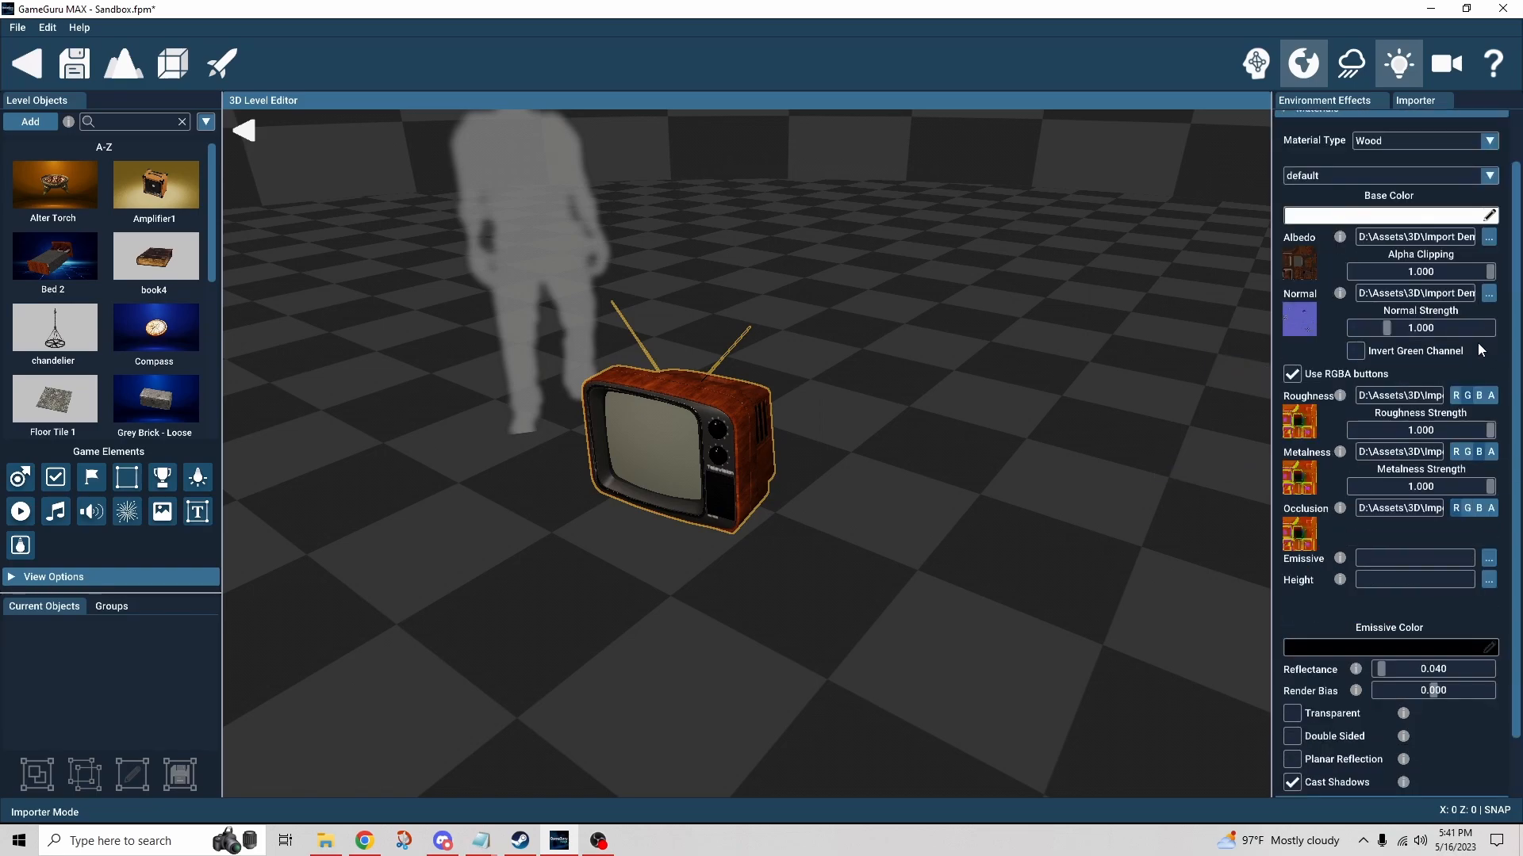
scroll(1478, 343, down, 2)
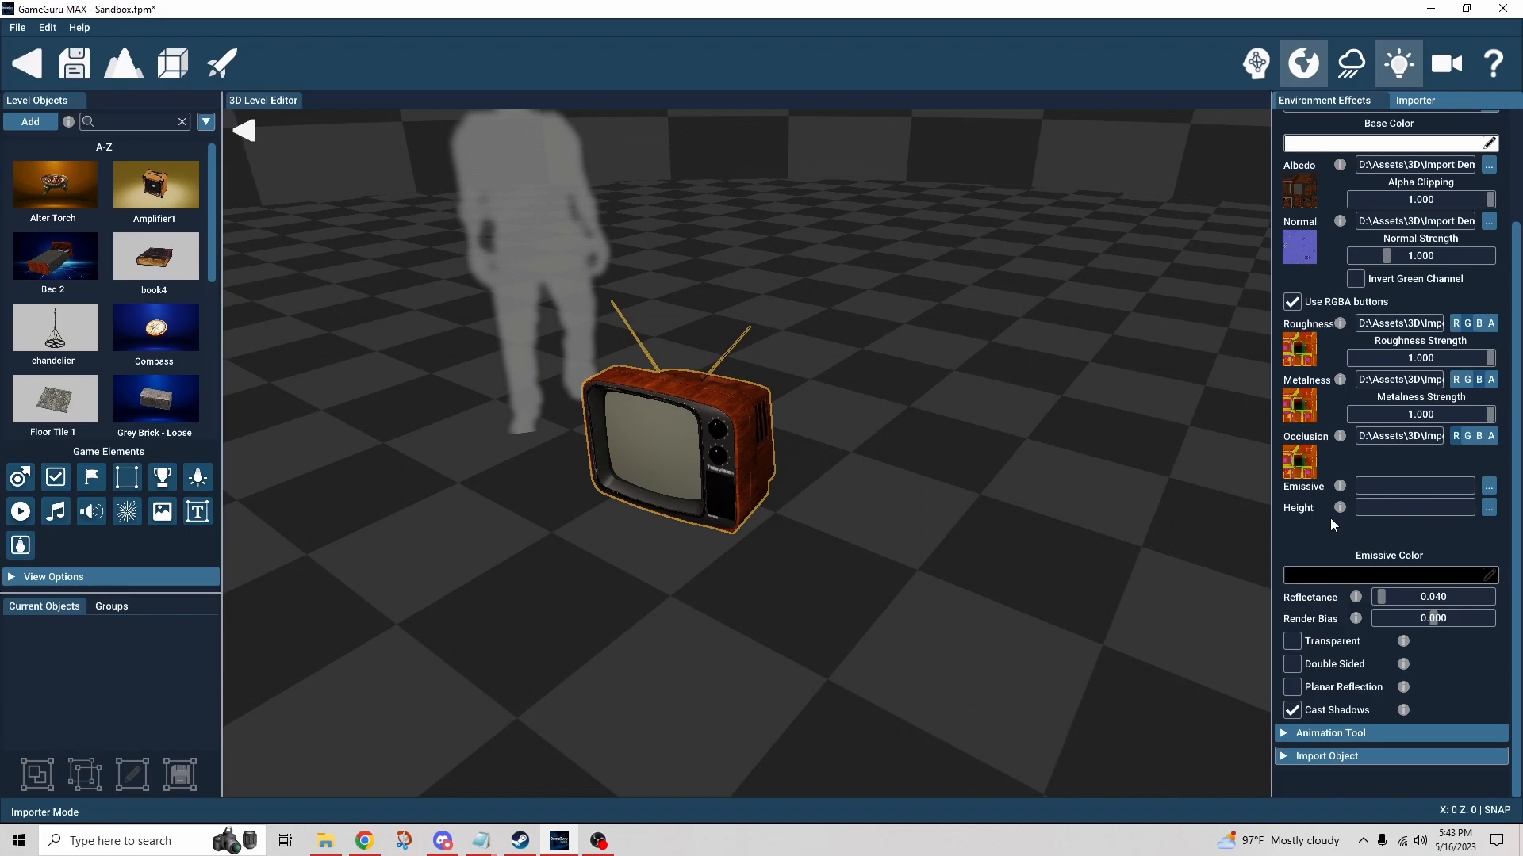
mouse_move(1342, 514)
mouse_move(1355, 601)
mouse_move(1407, 669)
click(1283, 735)
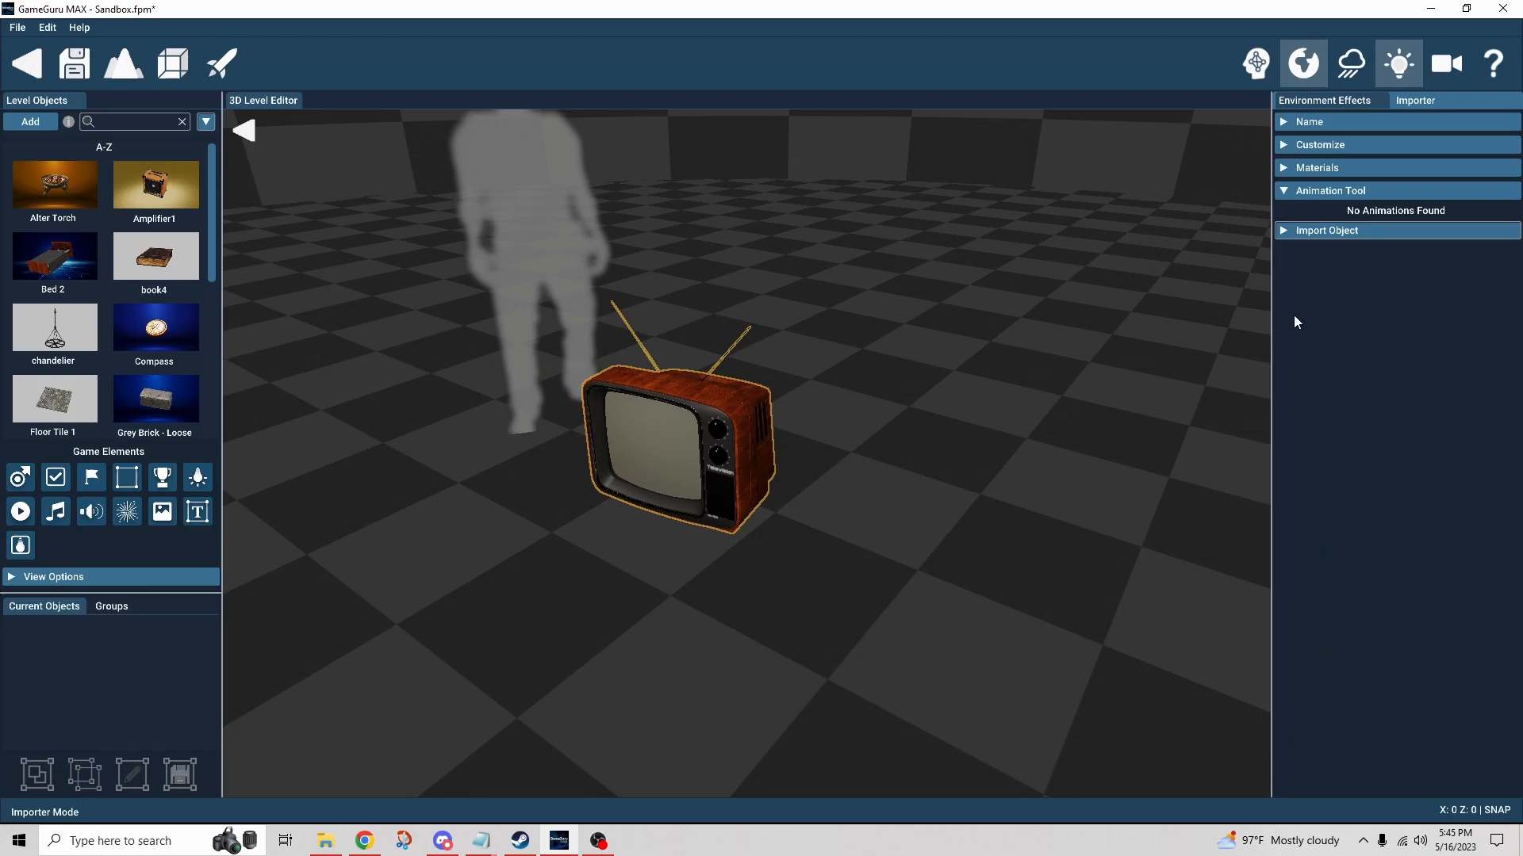
Check the object's name and import the Retro TV to reach its Object Library preview.
click(1279, 231)
click(1286, 121)
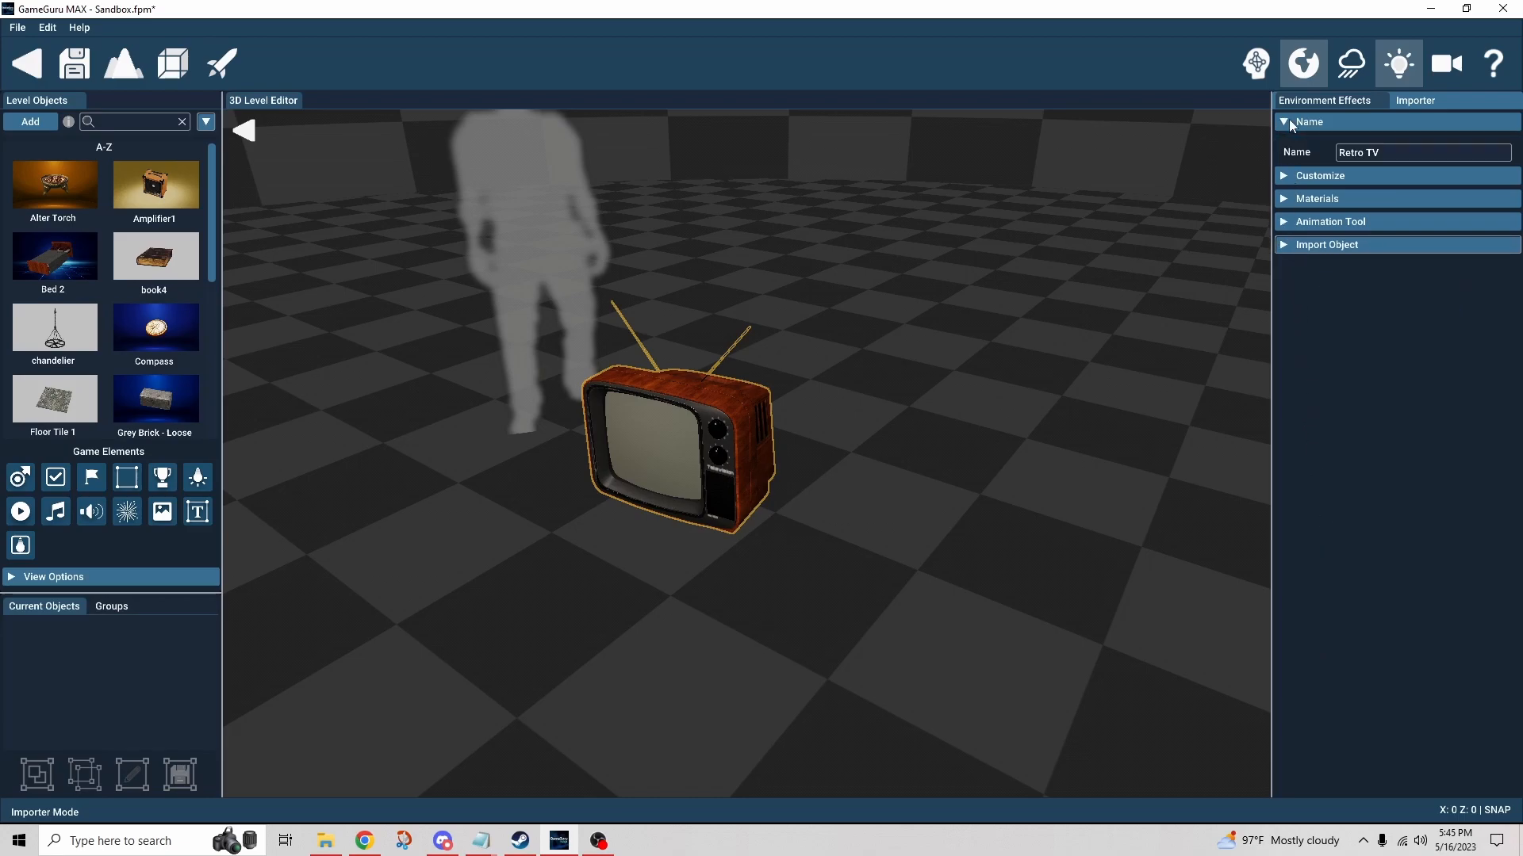
click(1286, 121)
click(1285, 214)
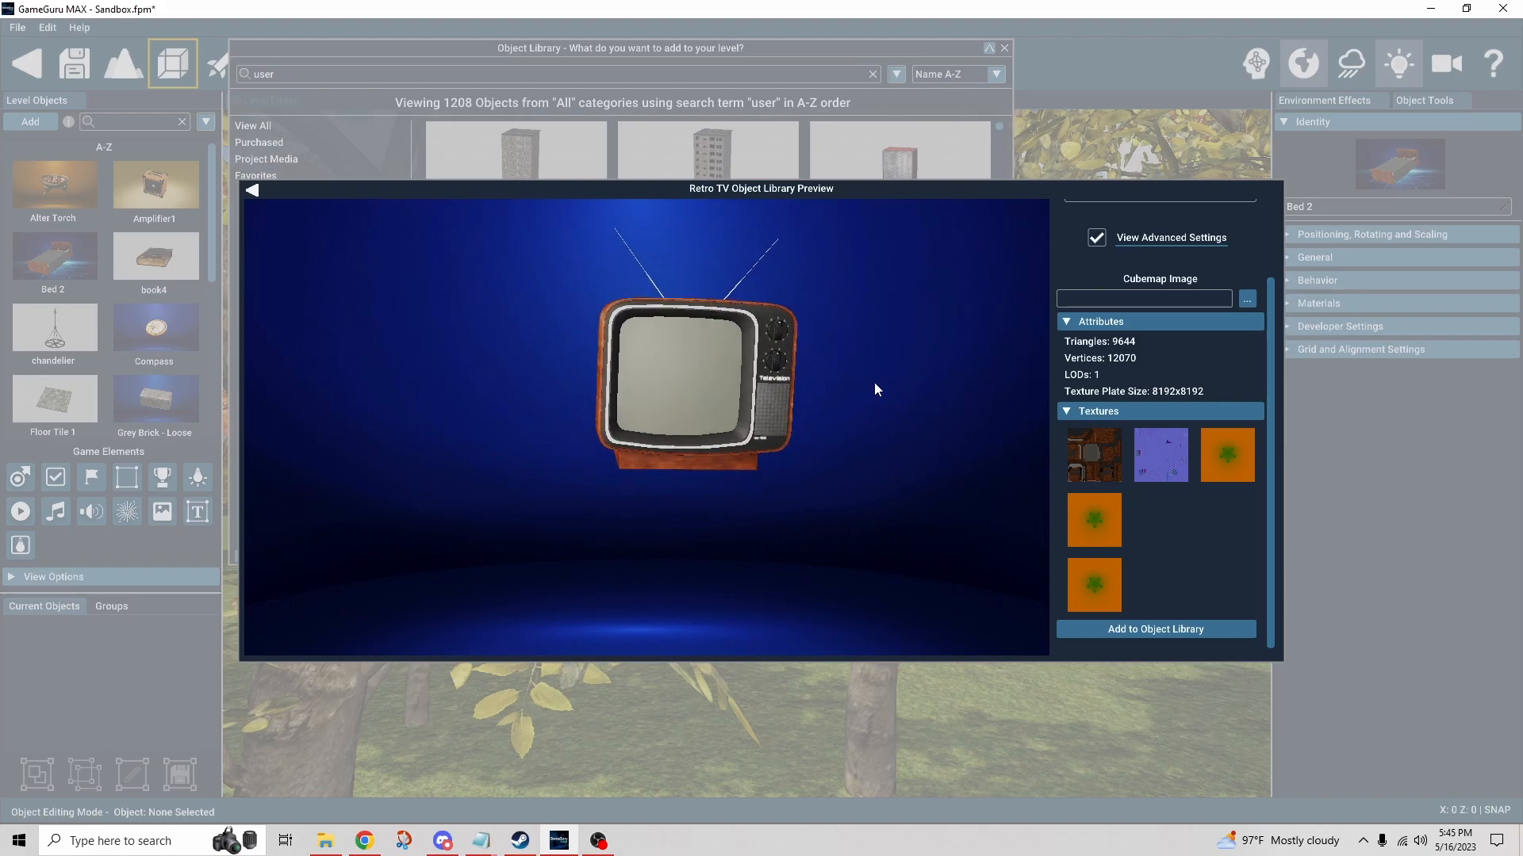
Enter the keywords "Retro TV Appliance" for the TV and add it to the object library.
scroll(1159, 345, up, 2)
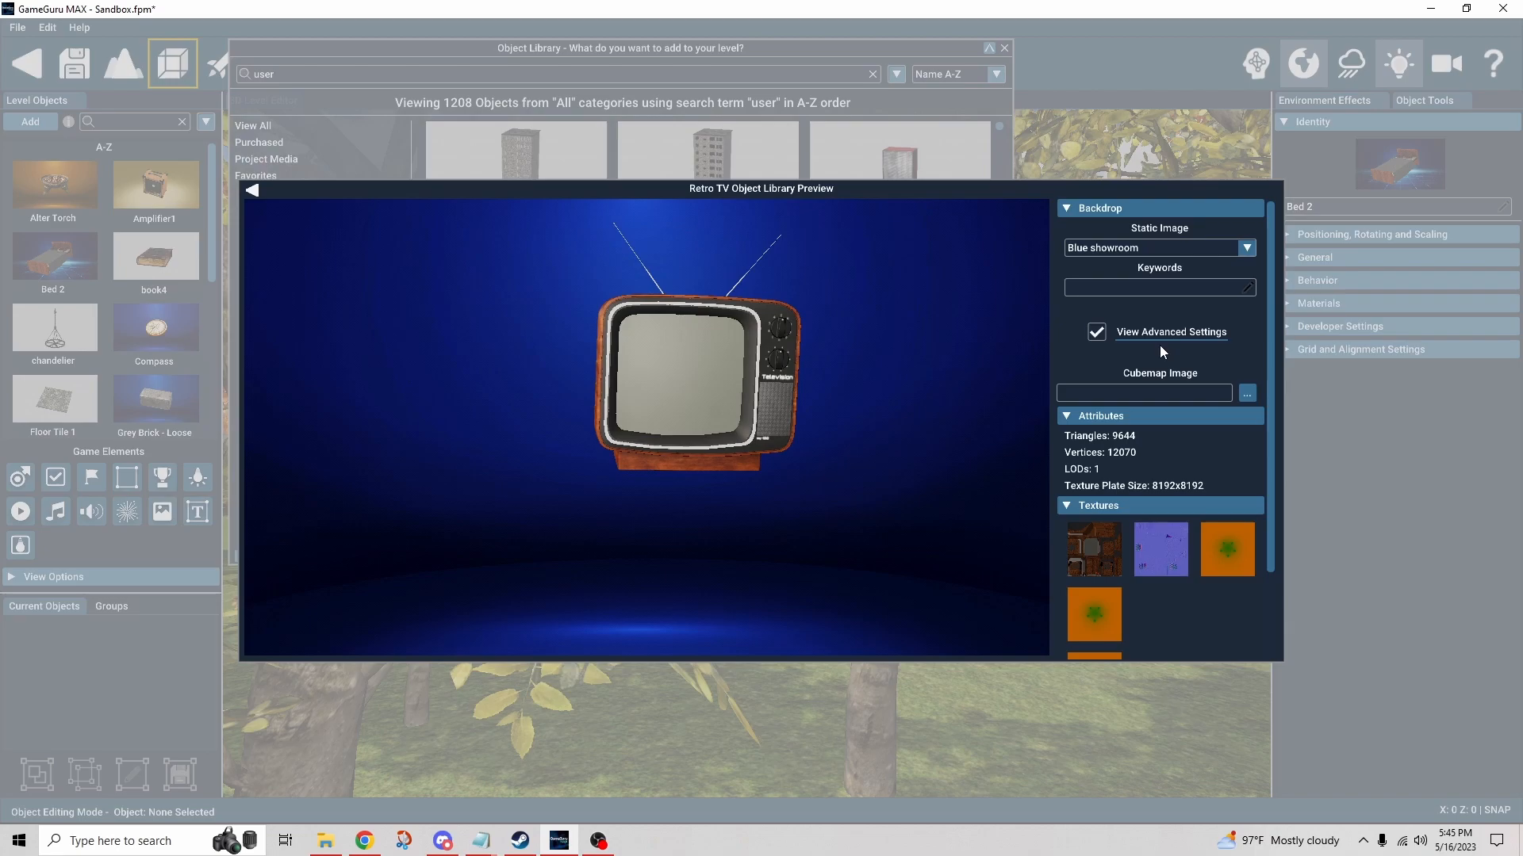
click(1177, 287)
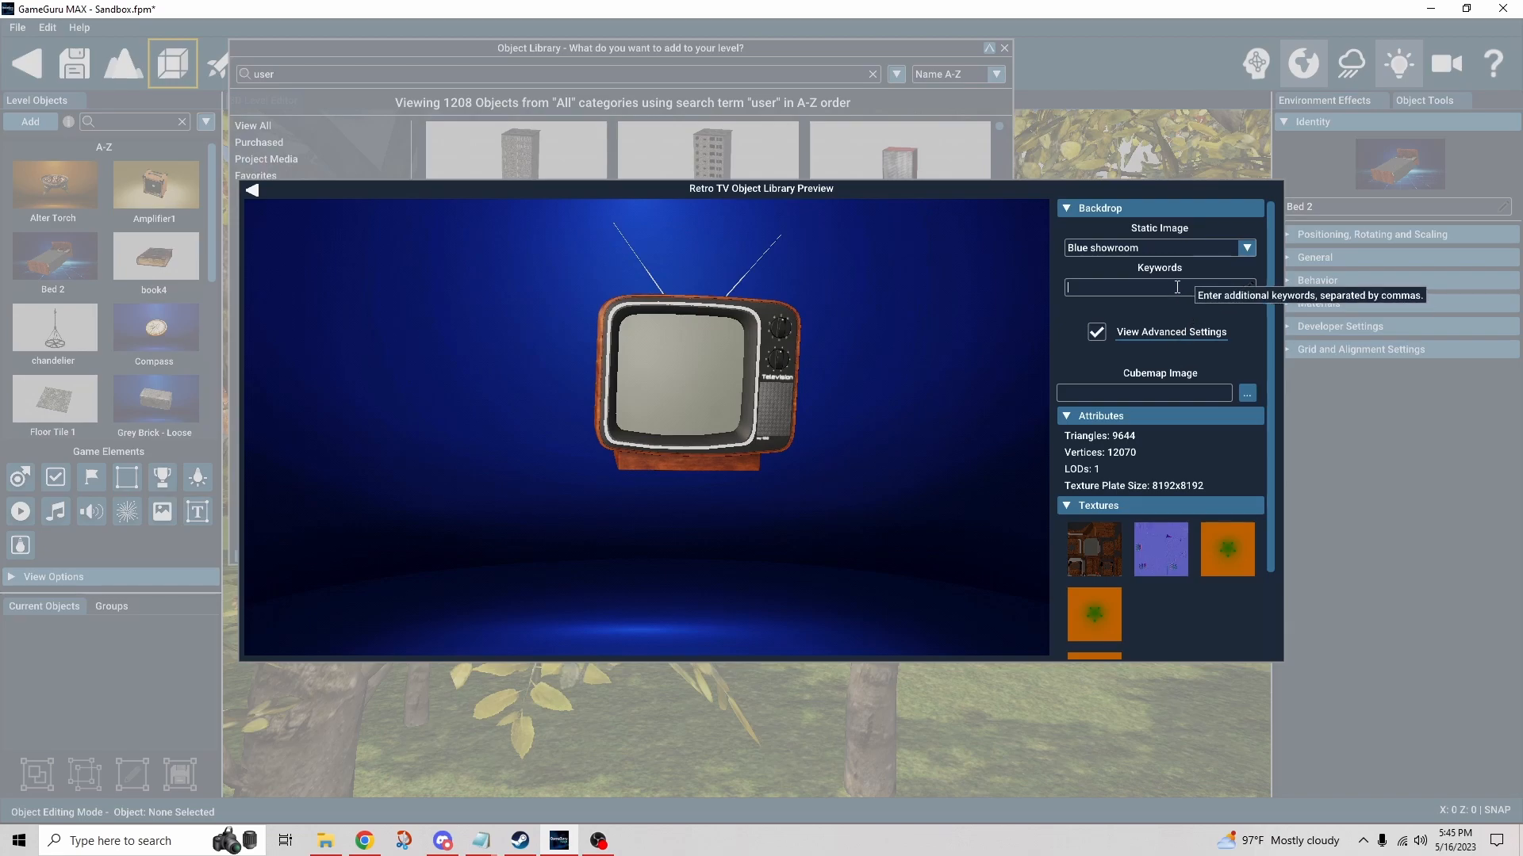
text(T)
key(BackSpace)
text(Ret)
text(rop)
text( TV )
text(Appliance)
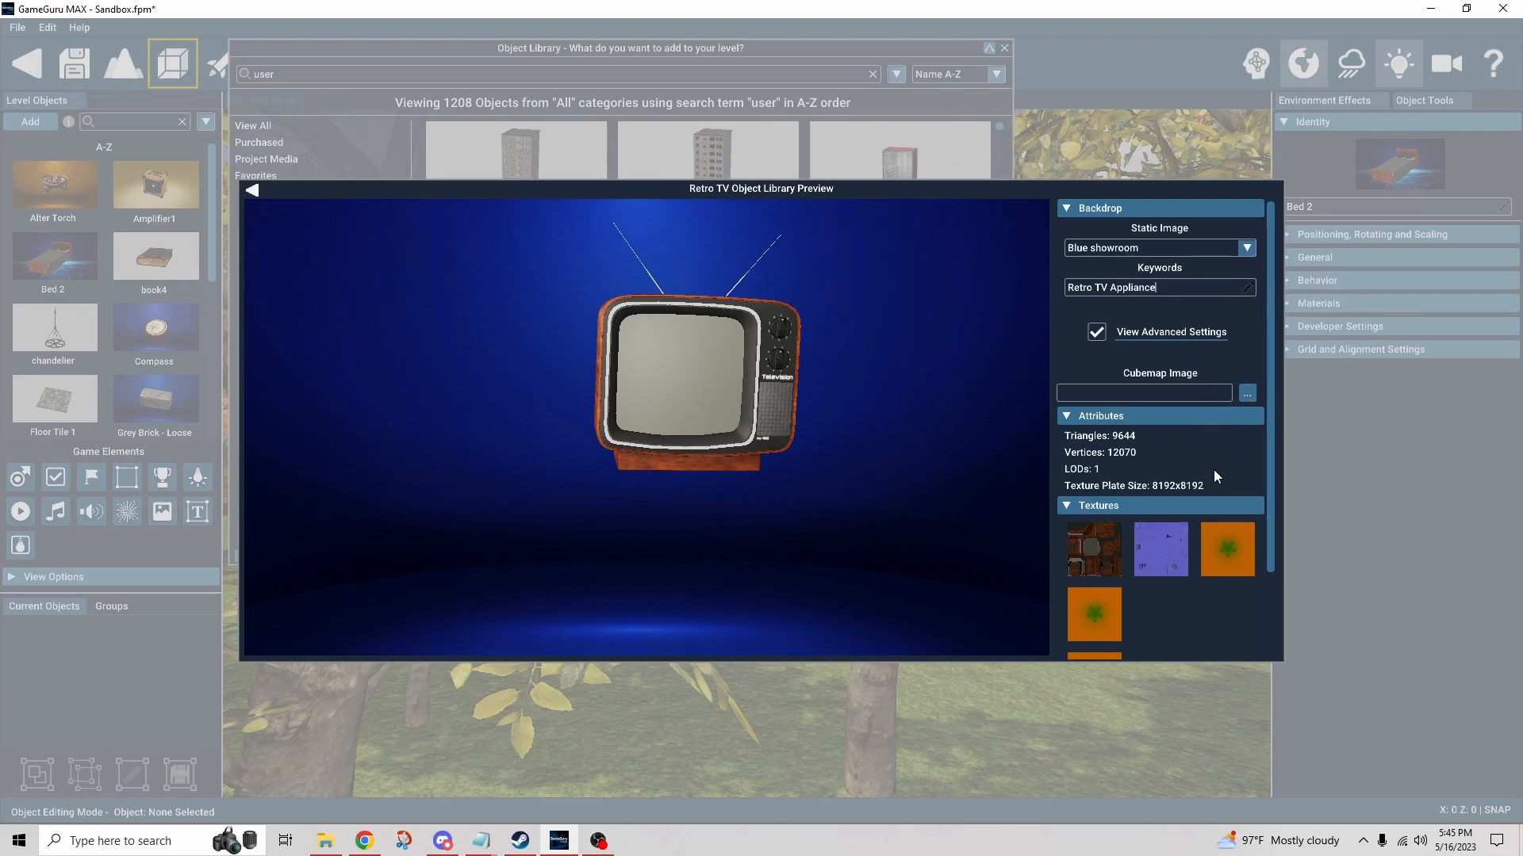
scroll(1213, 476, down, 2)
click(1212, 625)
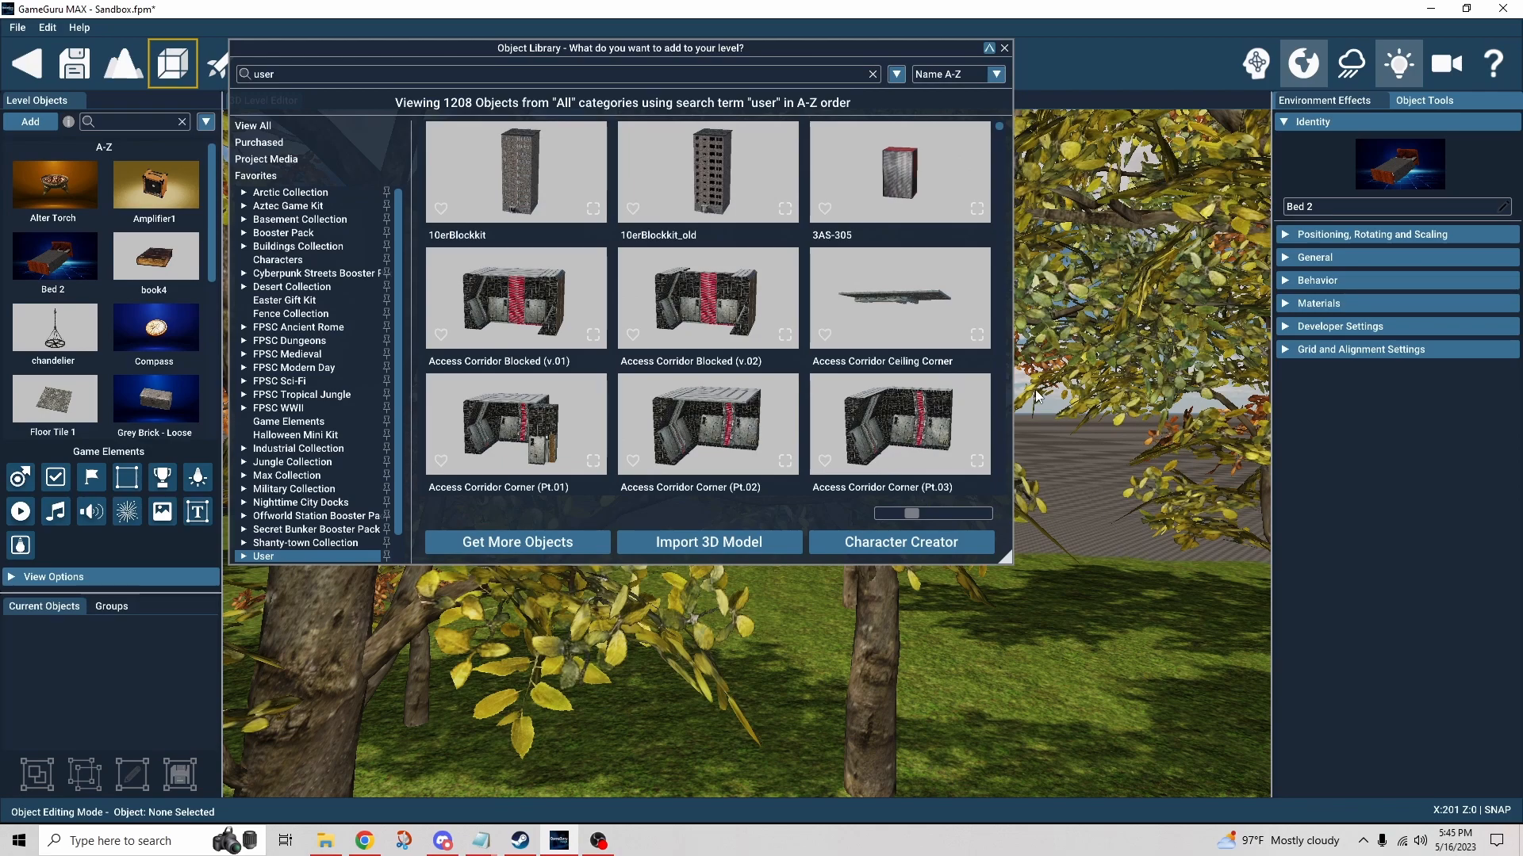
Search the object library for "retro".
click(494, 70)
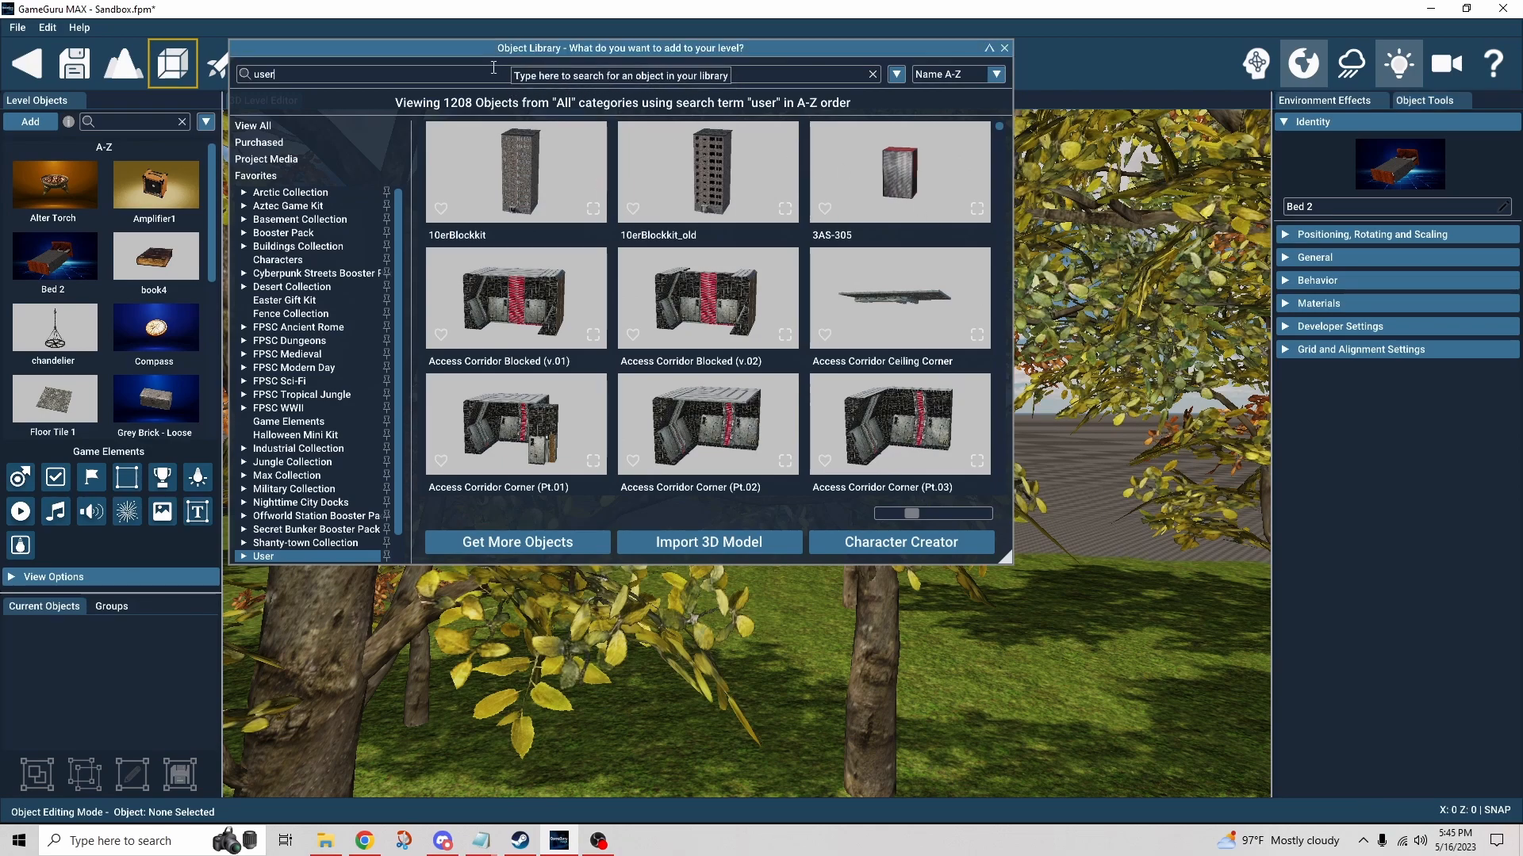
double_click(495, 75)
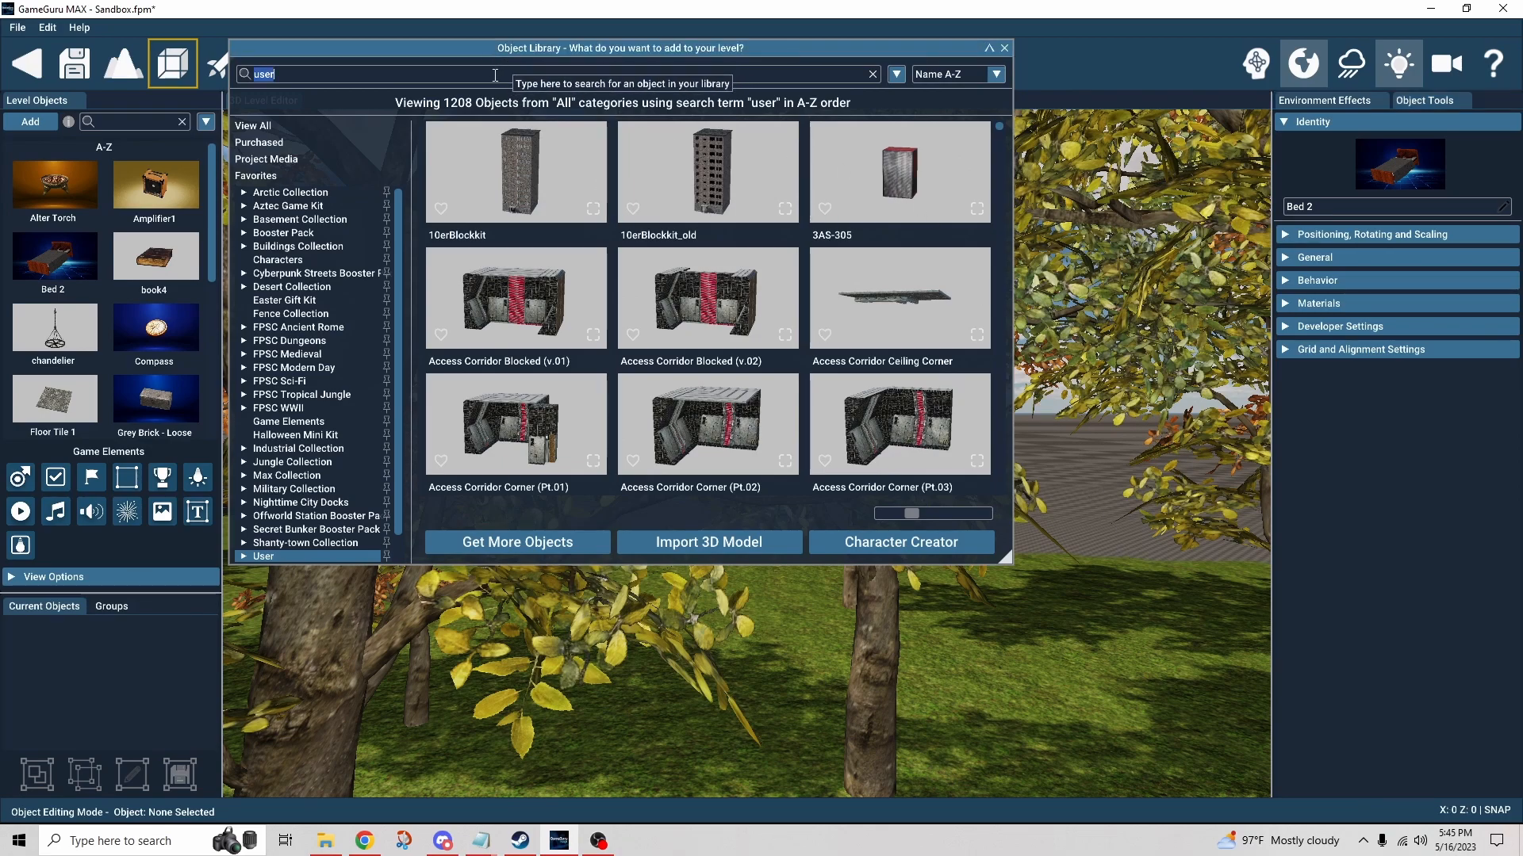
text(retro)
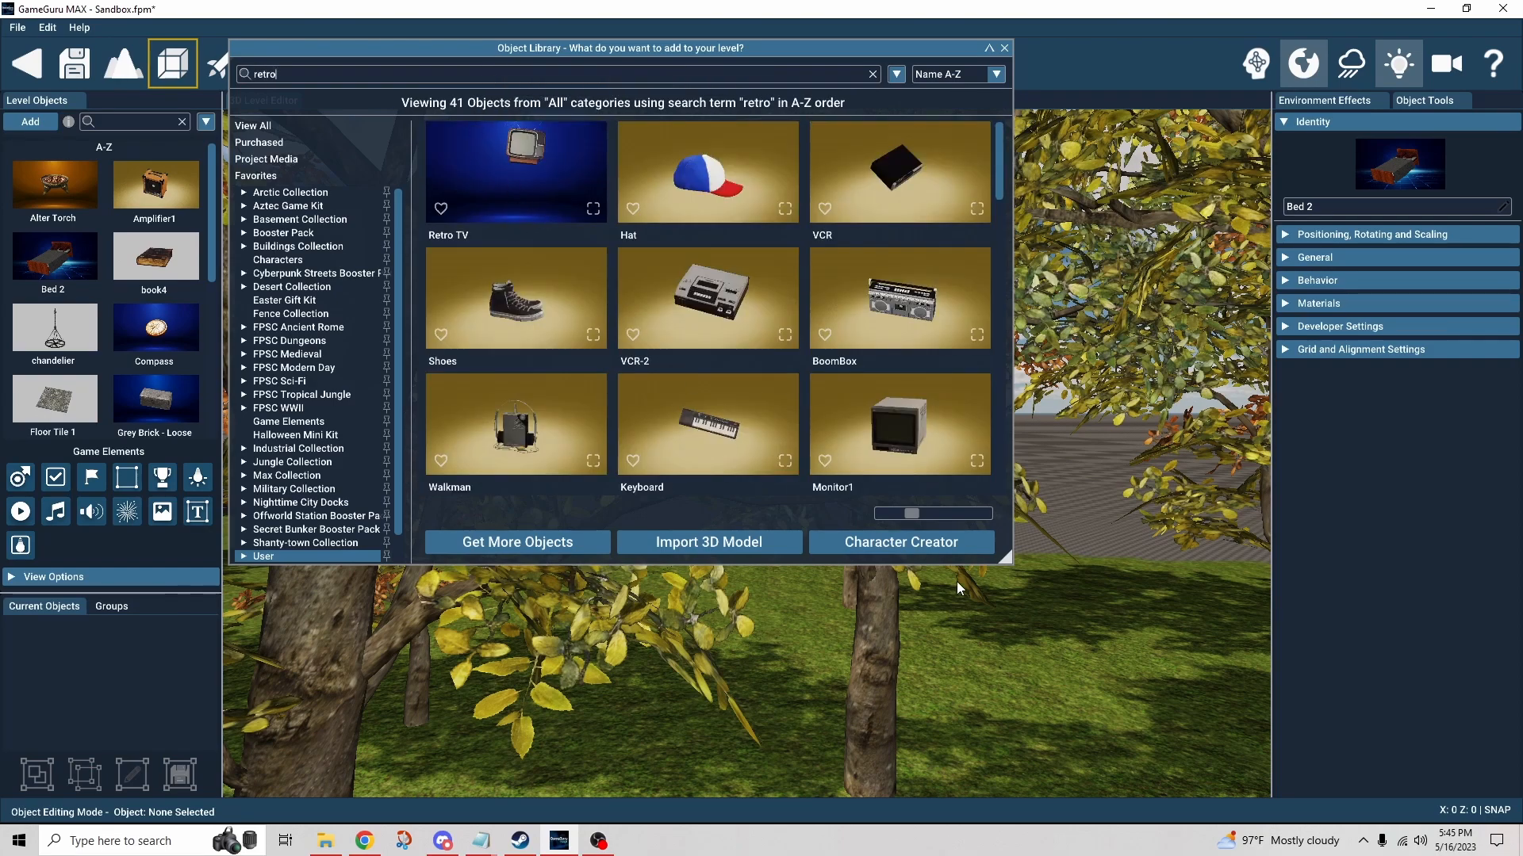
Place the Retro TV from the object library on the grass near the bed.
drag(529, 210, 1003, 626)
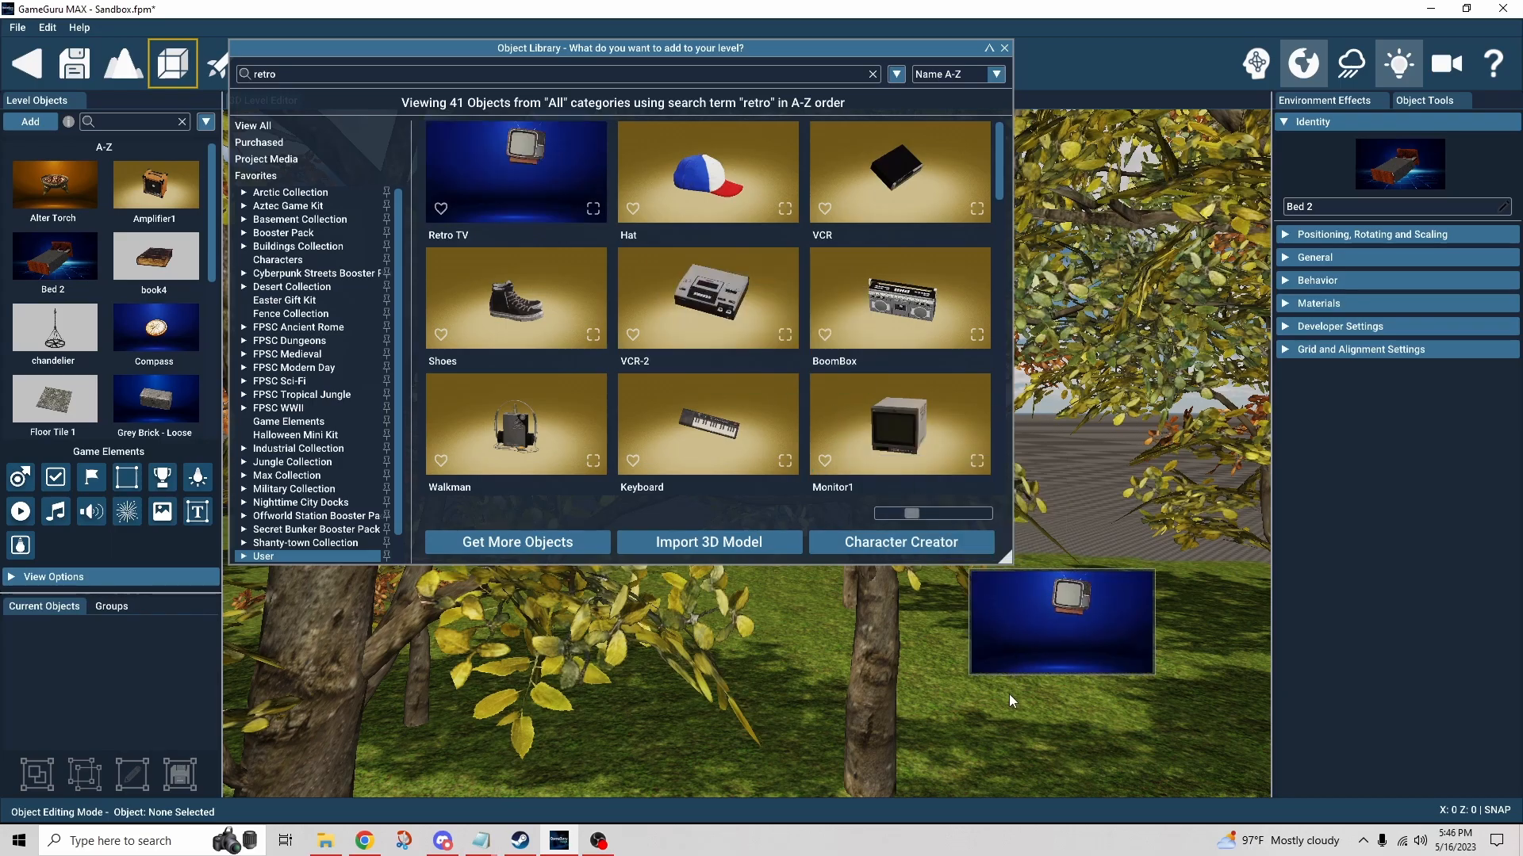
drag(1009, 701, 1010, 696)
right_drag(997, 720, 1047, 666)
right_drag(746, 453, 515, 487)
click(464, 403)
drag(463, 412, 1012, 652)
right_drag(1012, 652, 708, 643)
key(w)
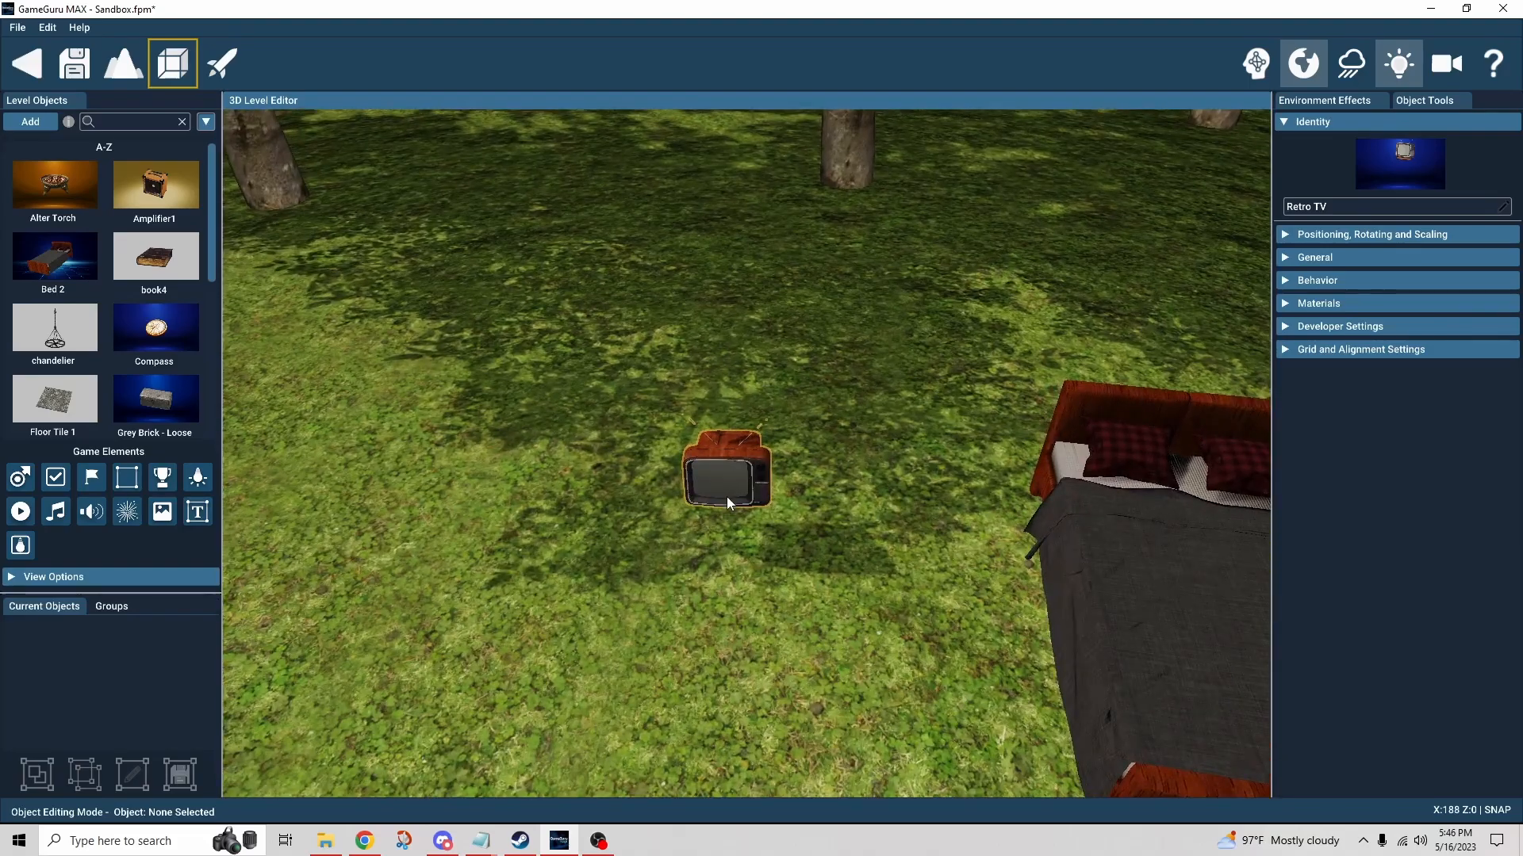
key(w)
right_drag(758, 508, 817, 515)
key(a)
key(s)
right_drag(660, 516, 777, 509)
Lower the placed Retro TV along its vertical axis onto the ground.
click(680, 424)
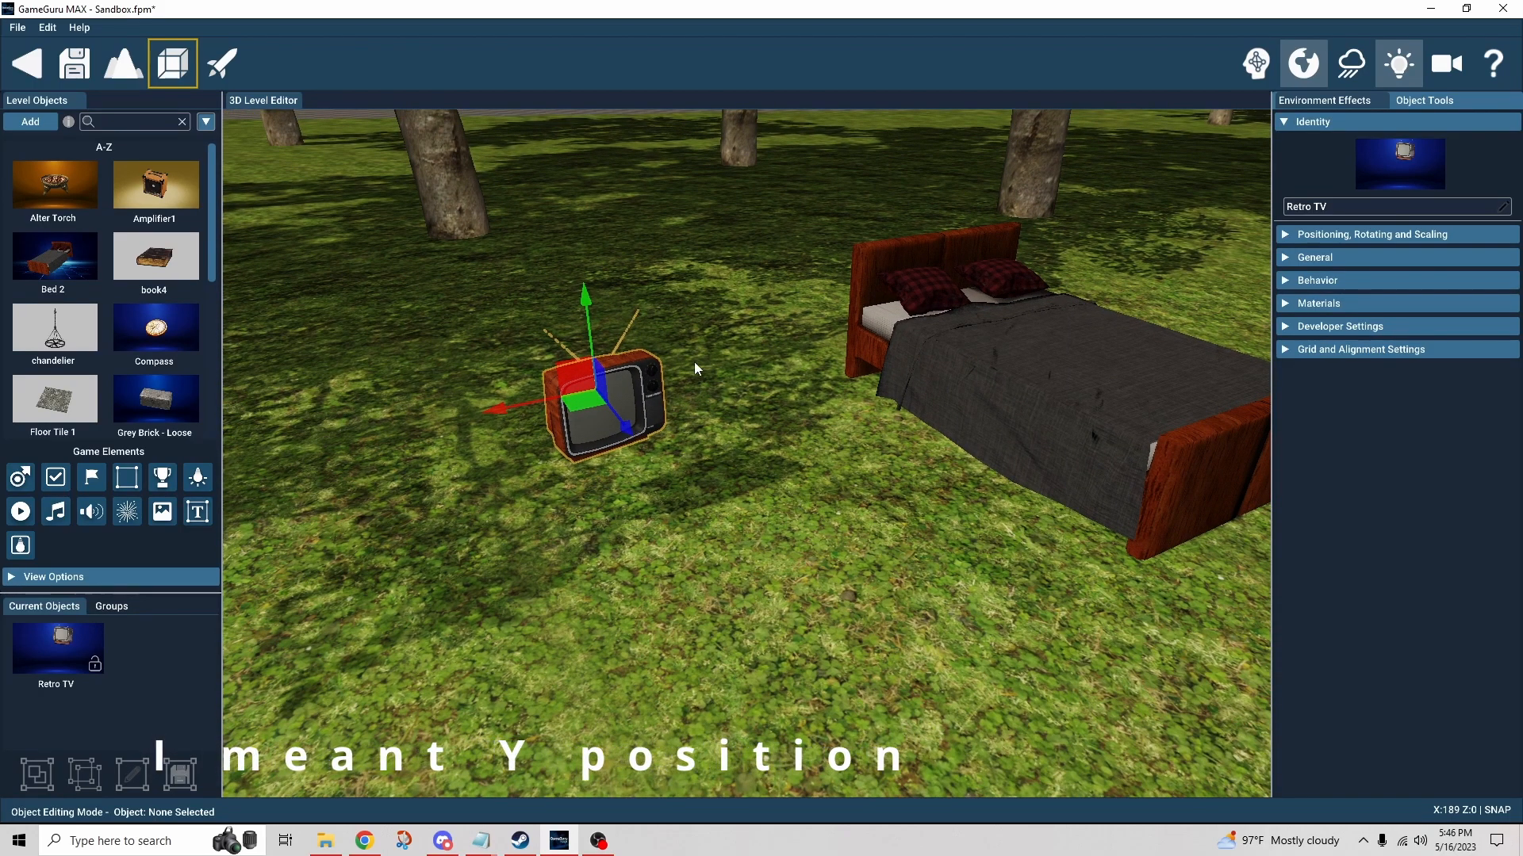
drag(585, 306, 583, 408)
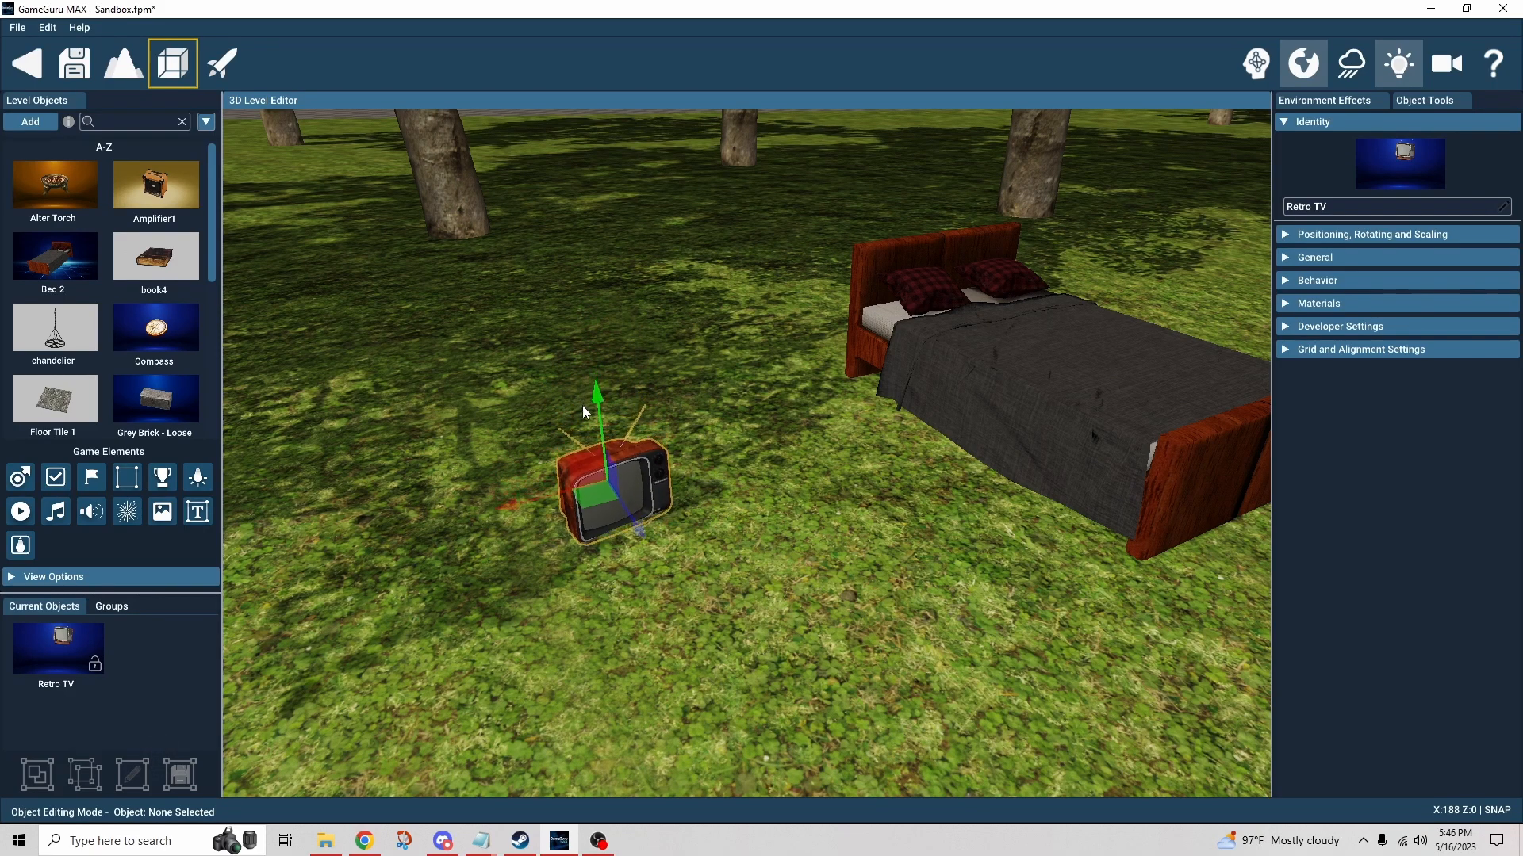
click(657, 585)
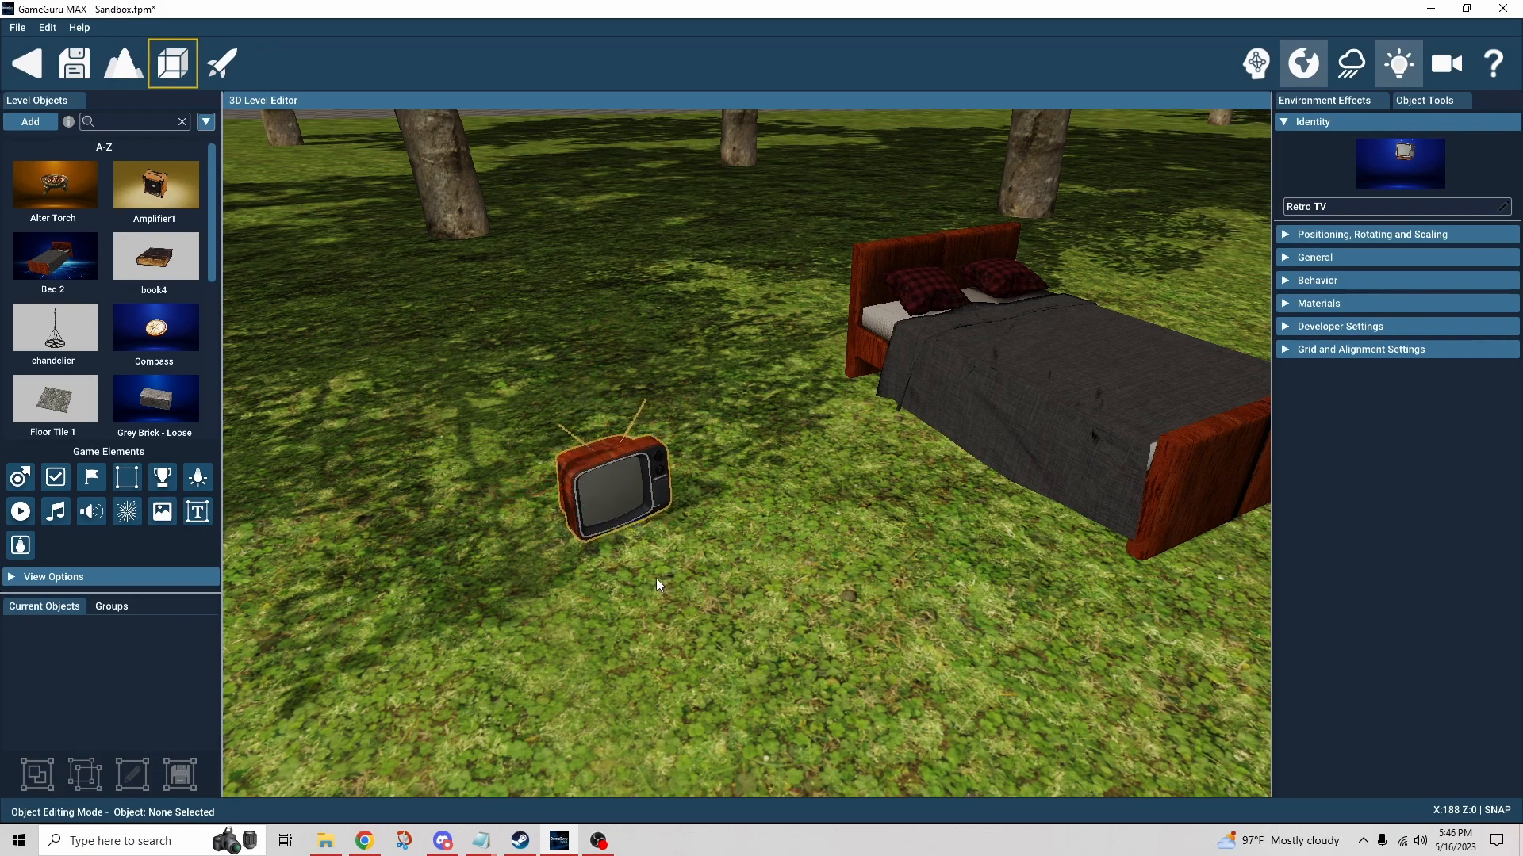
scroll(609, 509, down, 3)
right_drag(609, 509, 784, 659)
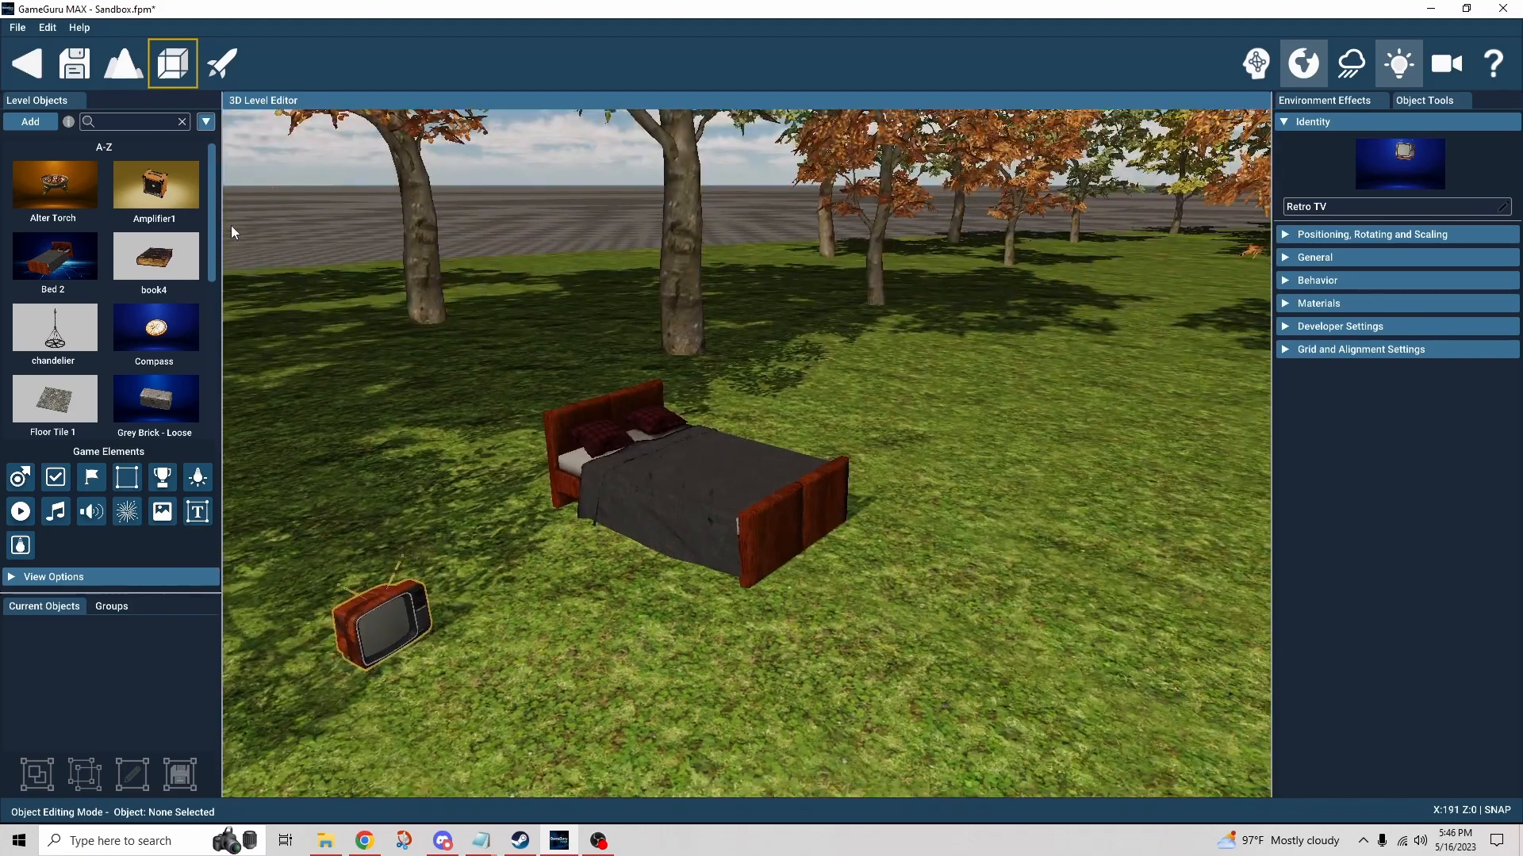
Load george-washington-greenough-statue-(1840)-150k.obj from the Import Demo folder's George Washington subfolder into the importer.
click(33, 123)
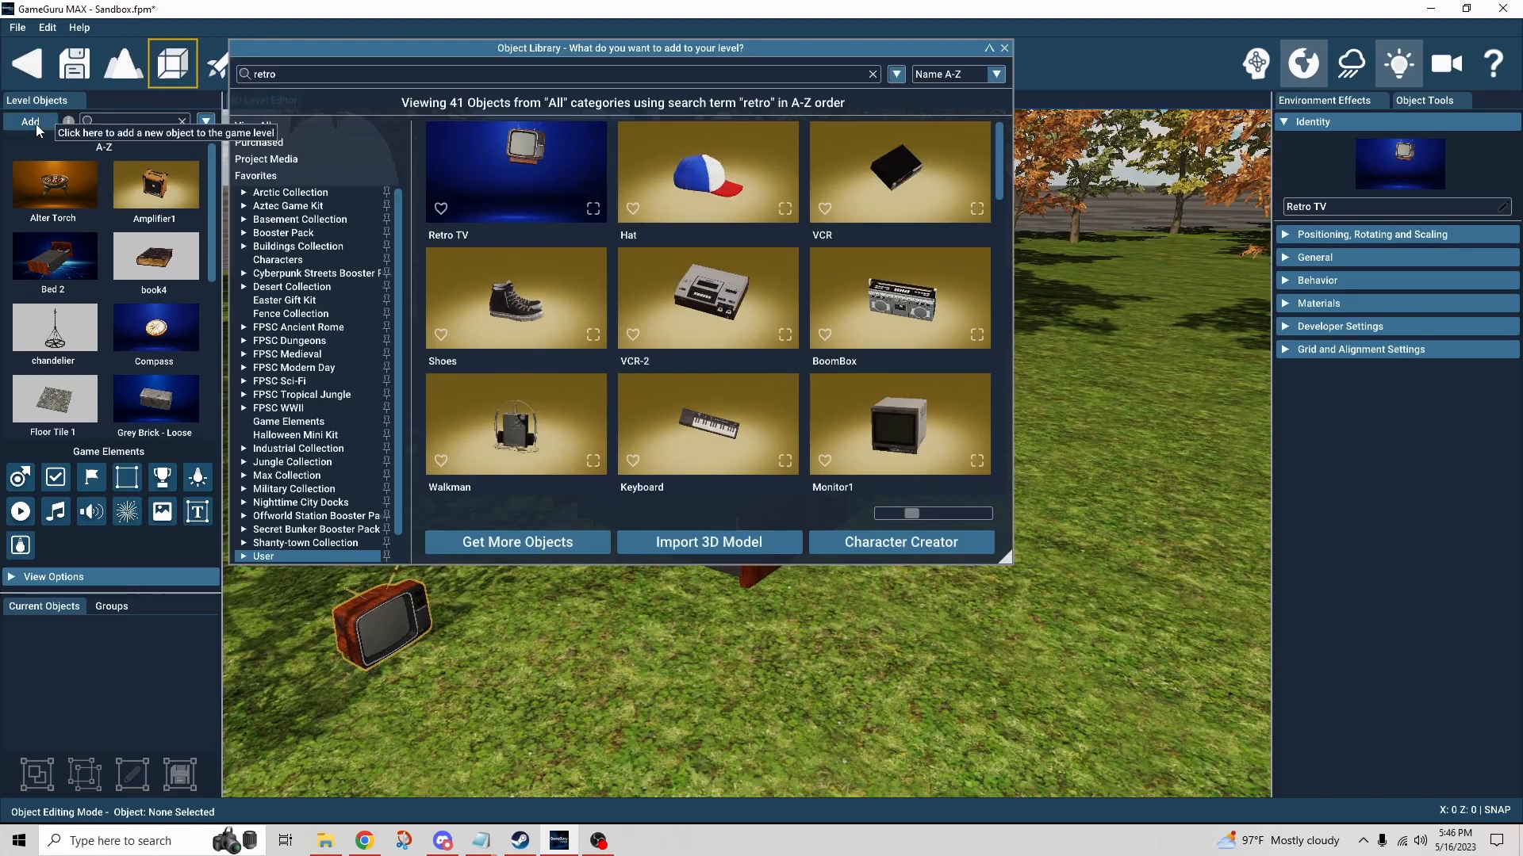
click(711, 547)
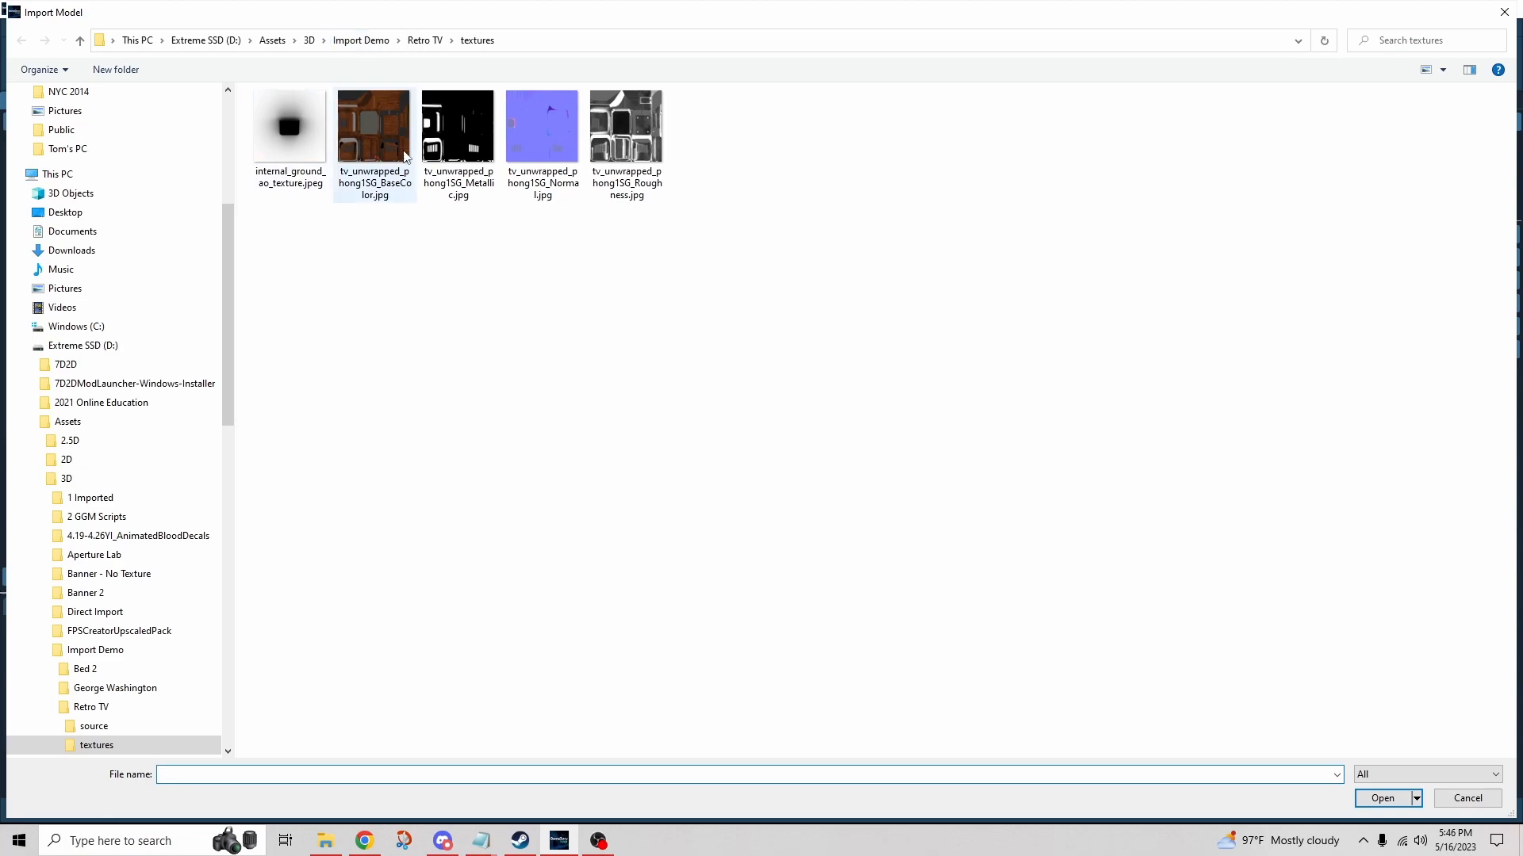
click(421, 40)
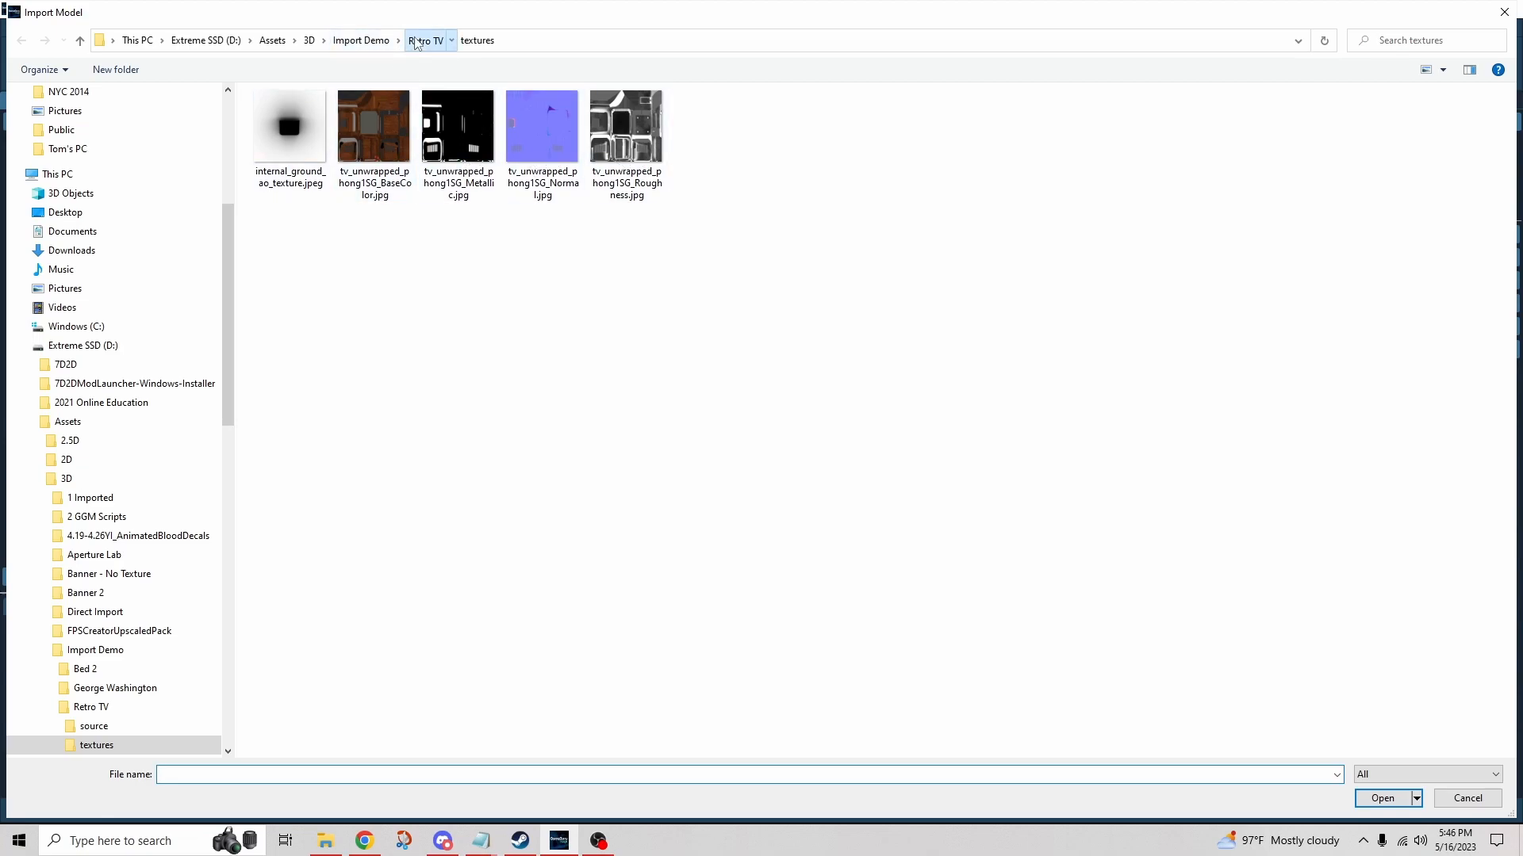
click(362, 42)
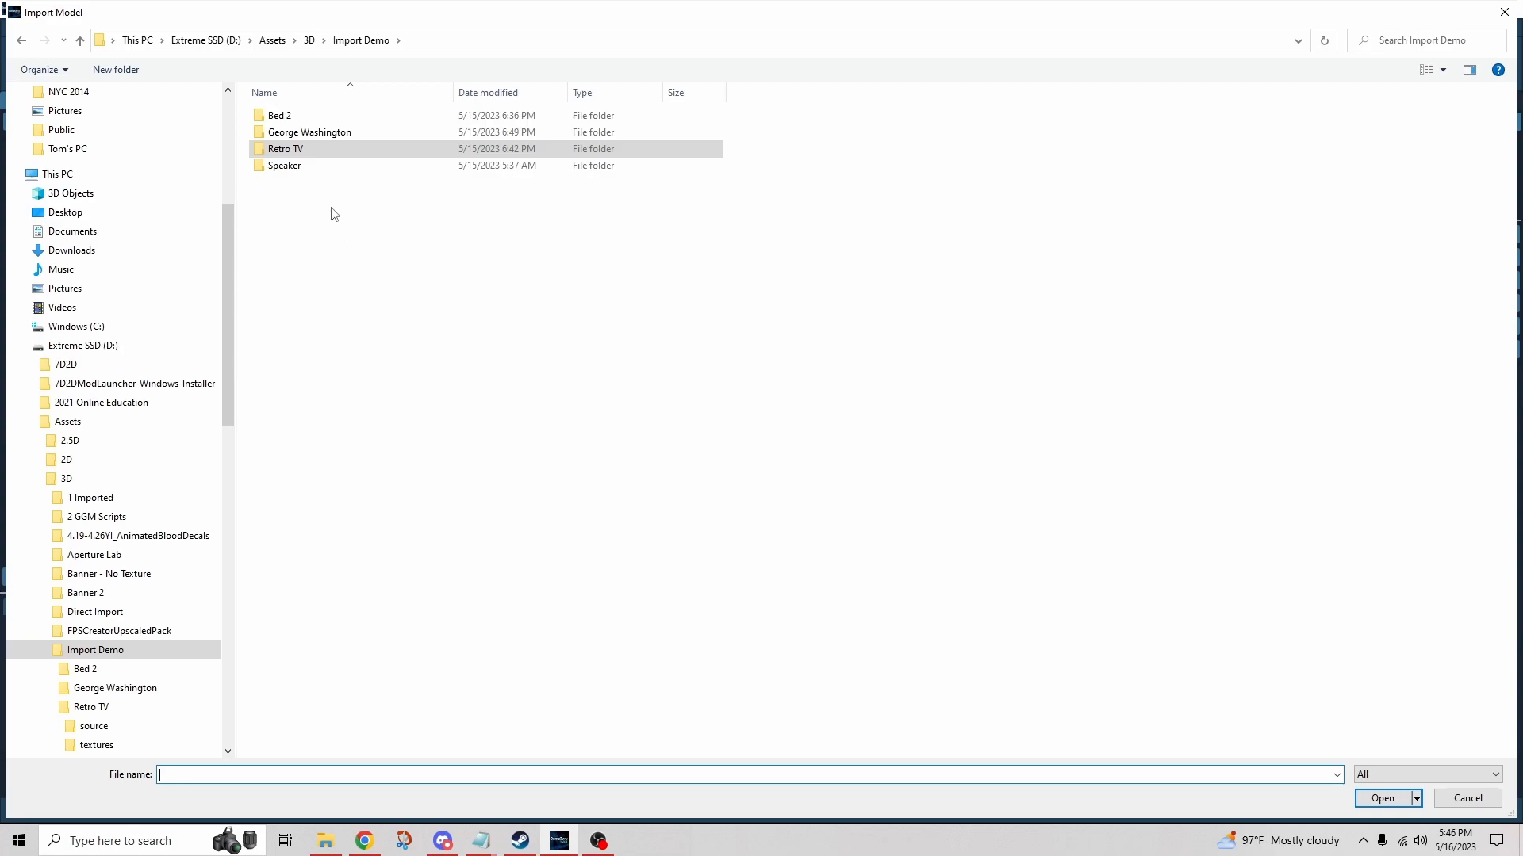
double_click(301, 133)
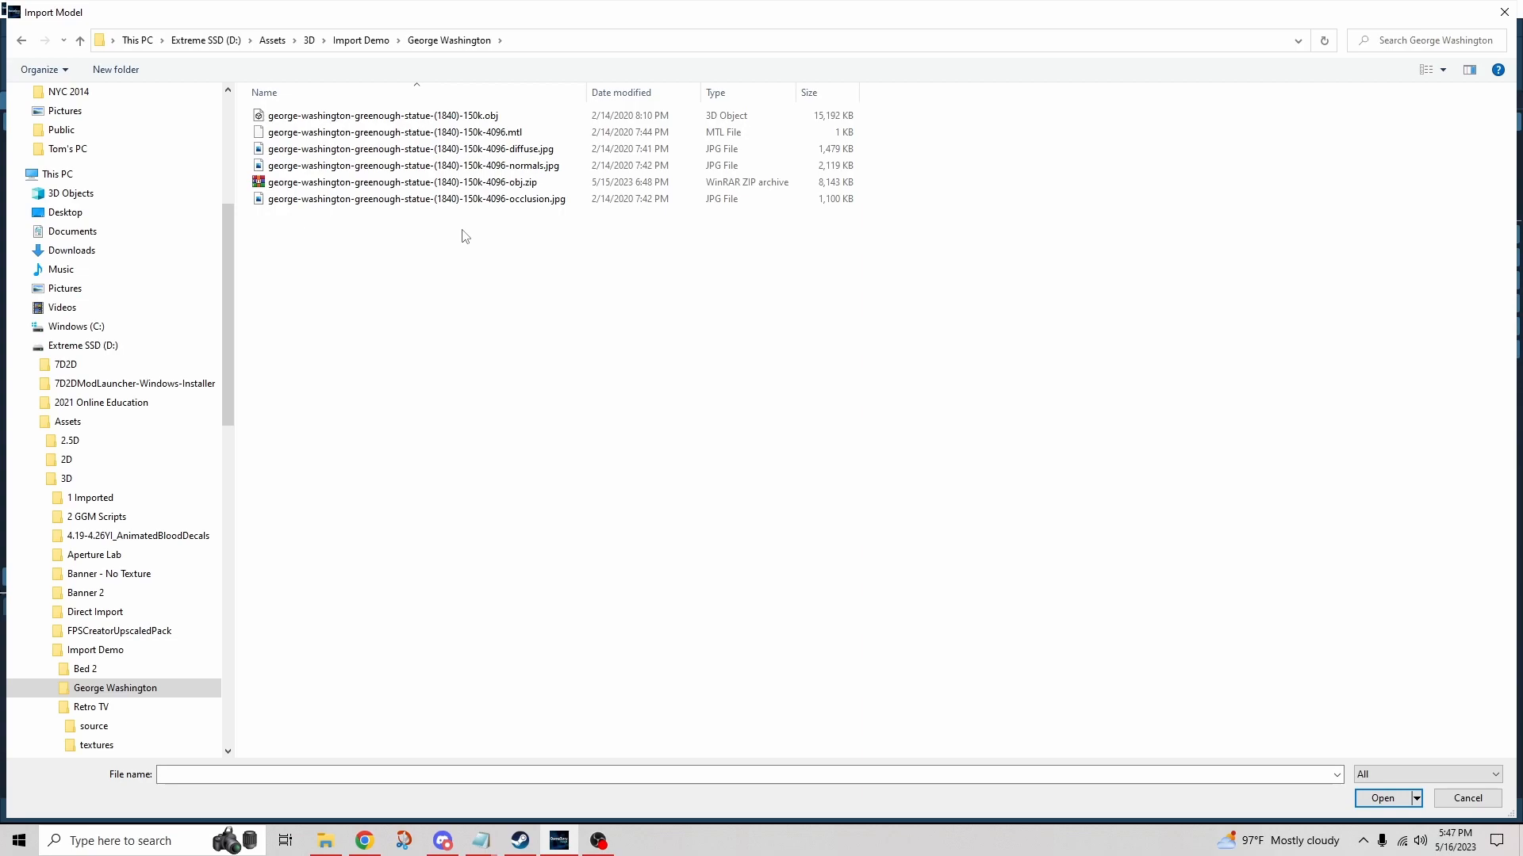
click(451, 121)
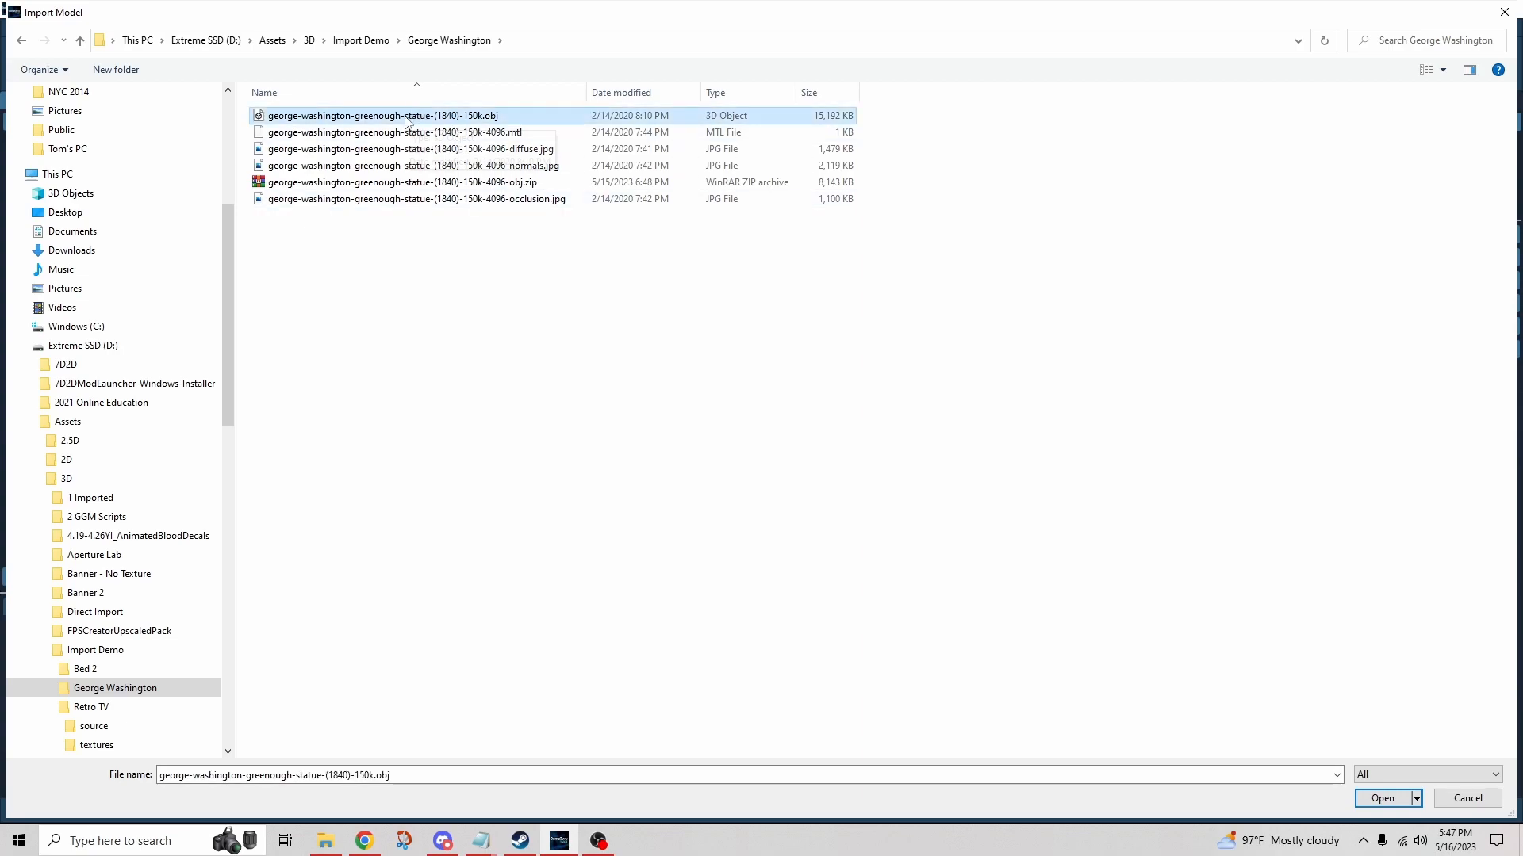
double_click(406, 119)
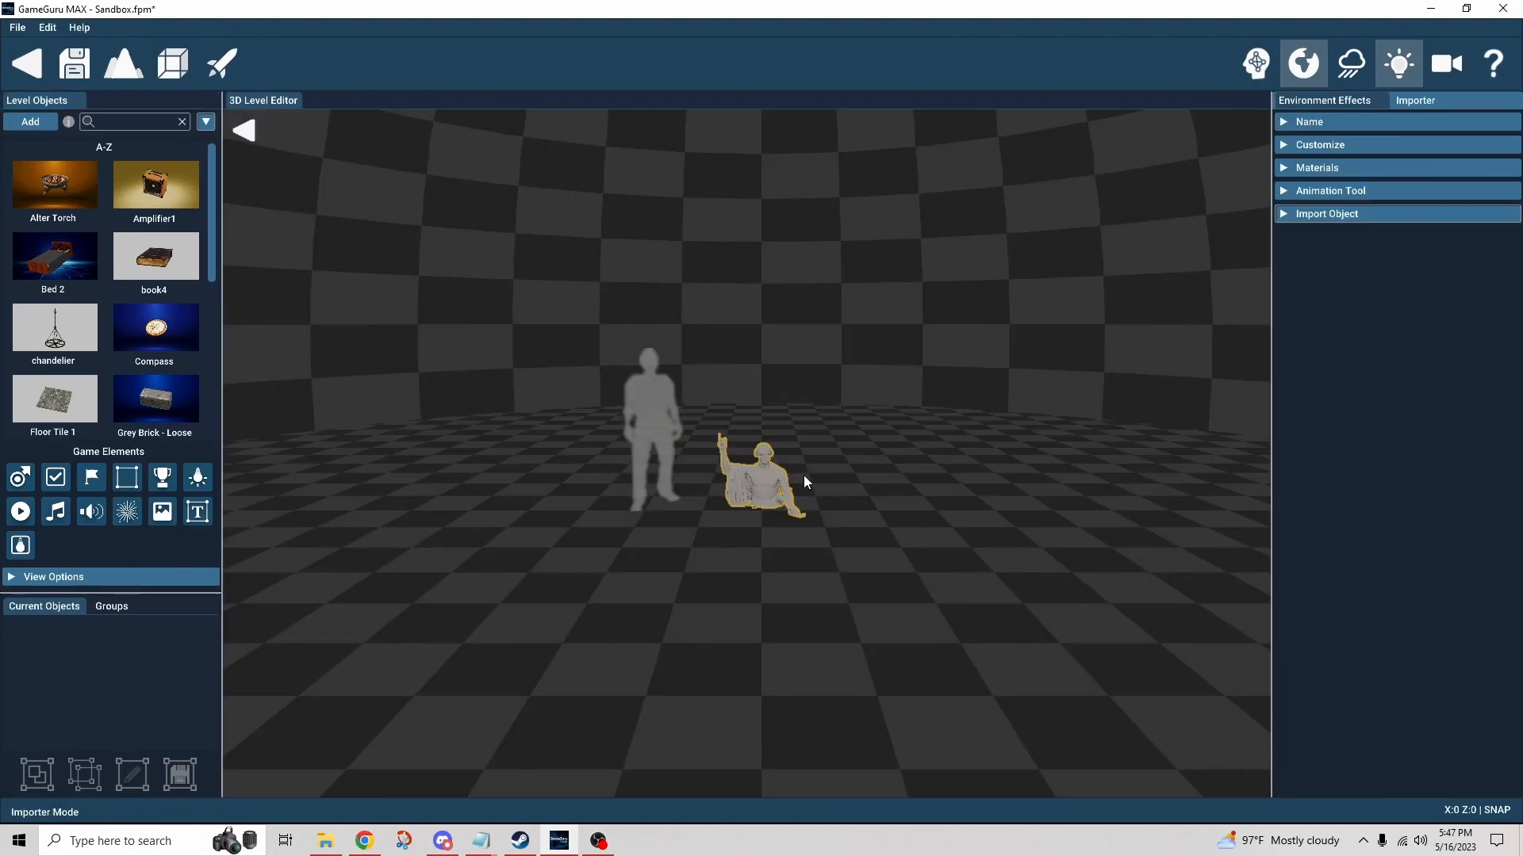
Check the statue's name, then reapply Find Floor so the whole statue stands on the floor.
click(1284, 123)
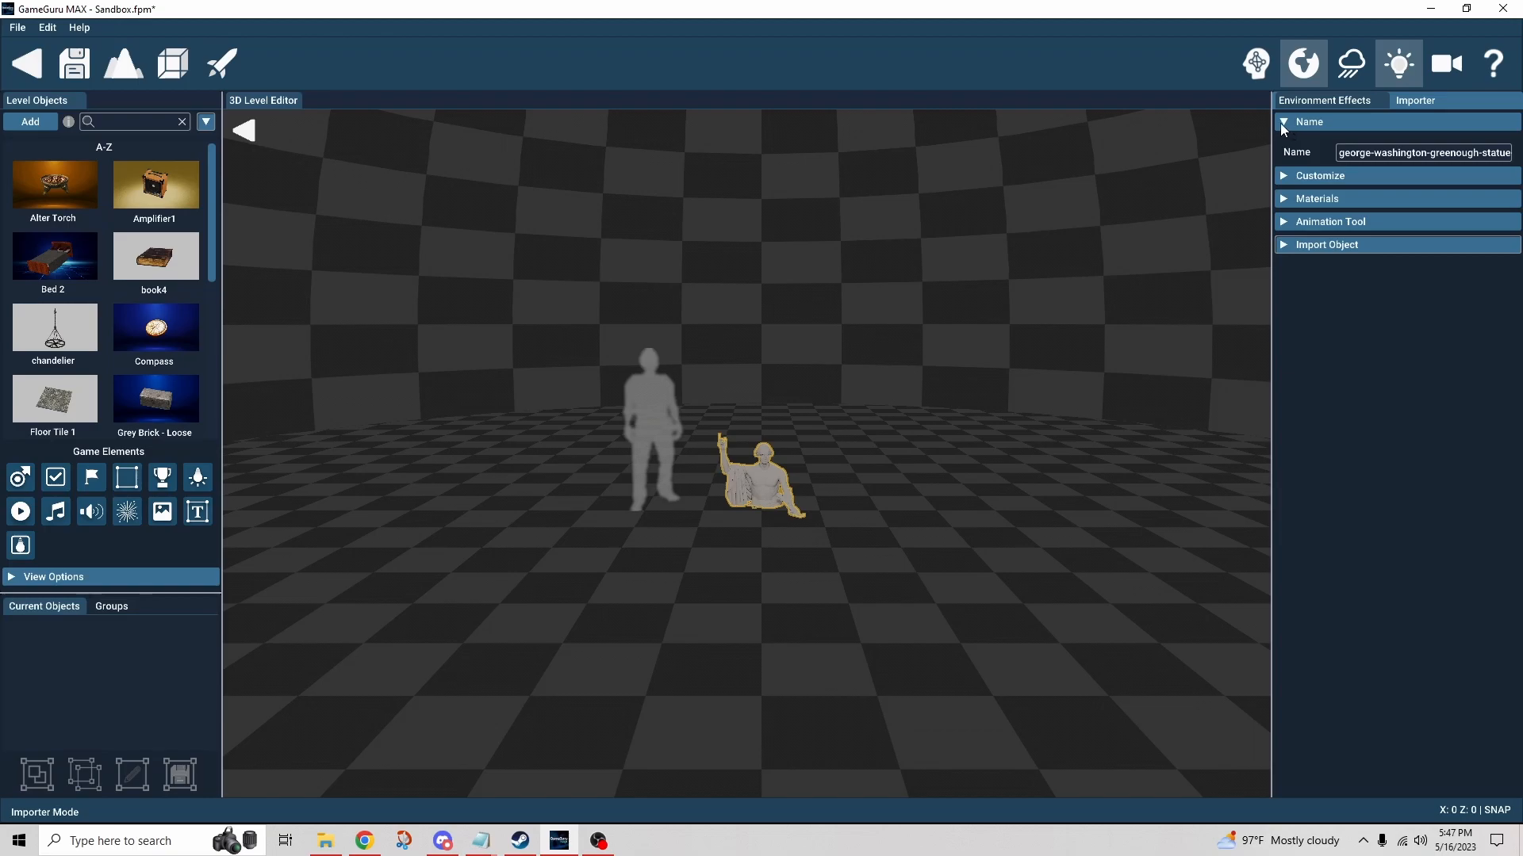
click(1283, 127)
click(1291, 145)
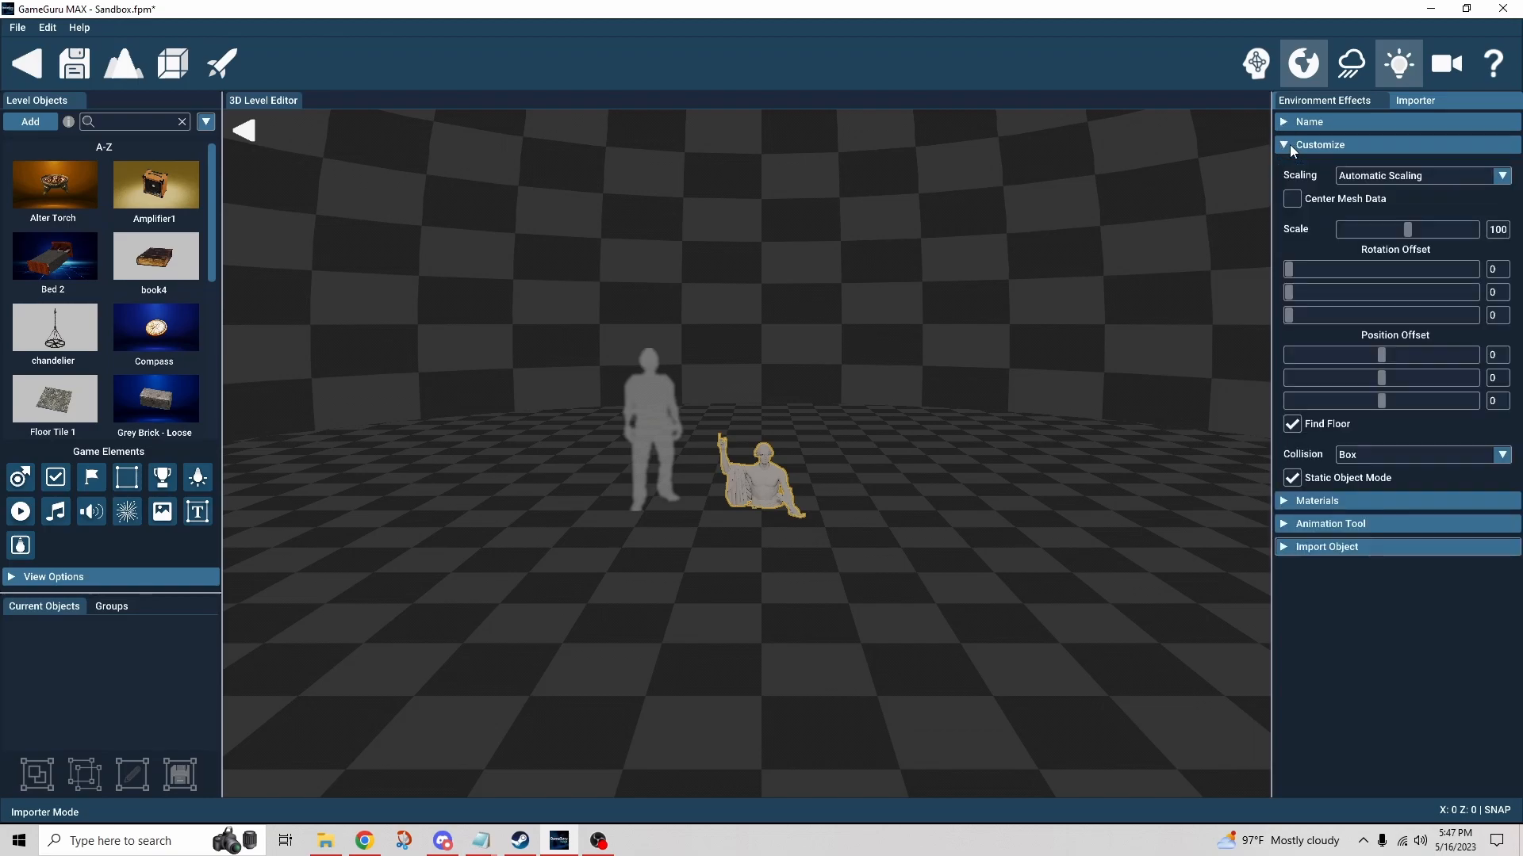
click(1296, 425)
click(1294, 426)
mouse_move(1007, 479)
right_down()
mouse_move(1051, 456)
mouse_move(952, 468)
mouse_move(964, 458)
mouse_move(964, 478)
mouse_move(920, 480)
mouse_move(1009, 470)
right_up()
key(w)
key(w)
key(d)
key(d)
key(a)
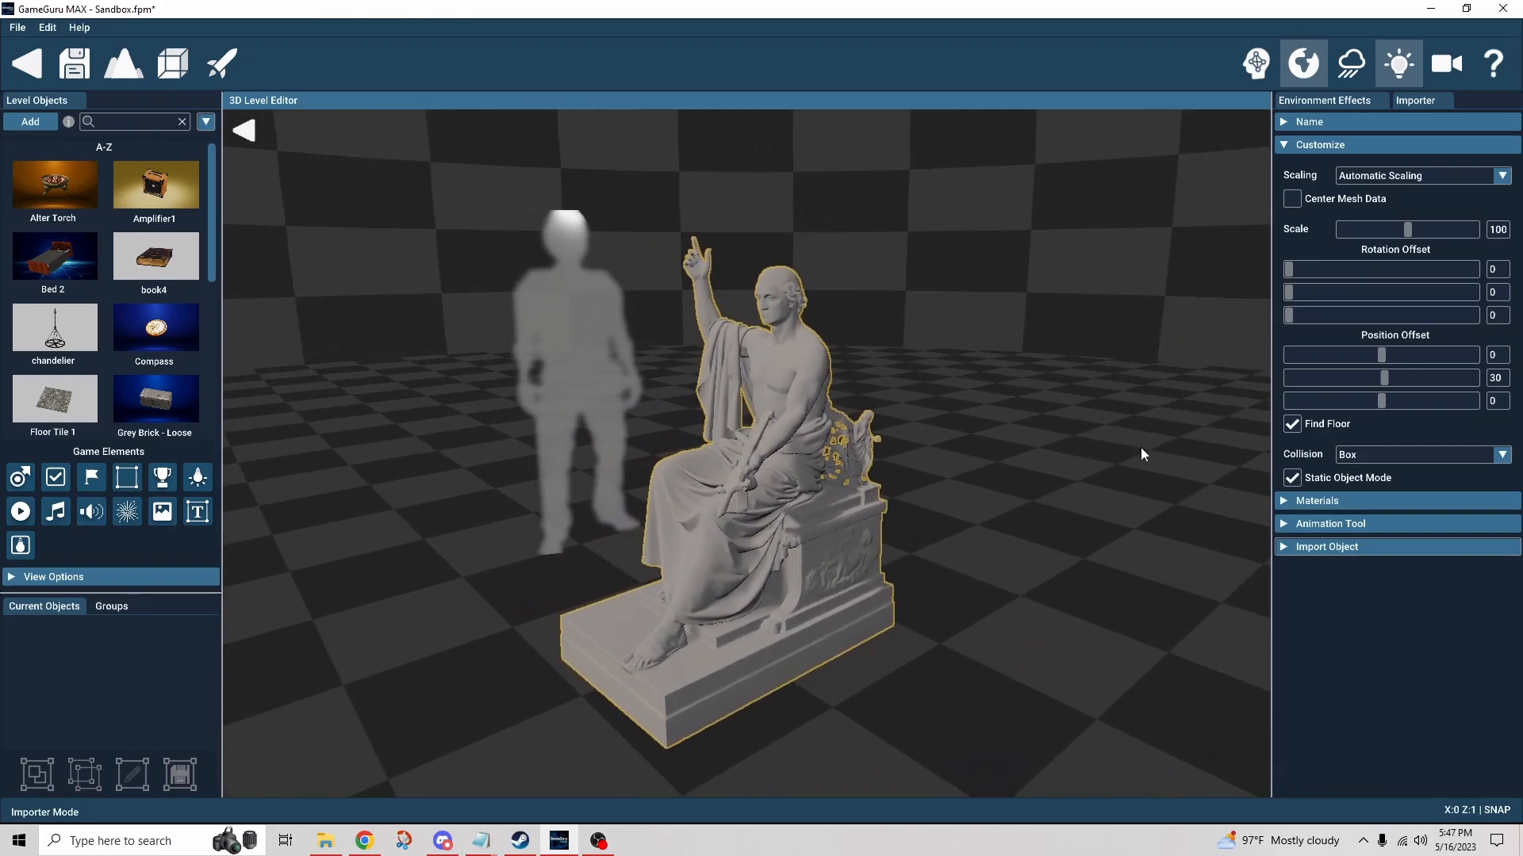
Set the statue's scale to 150 and compare it with the human reference figure.
click(1501, 229)
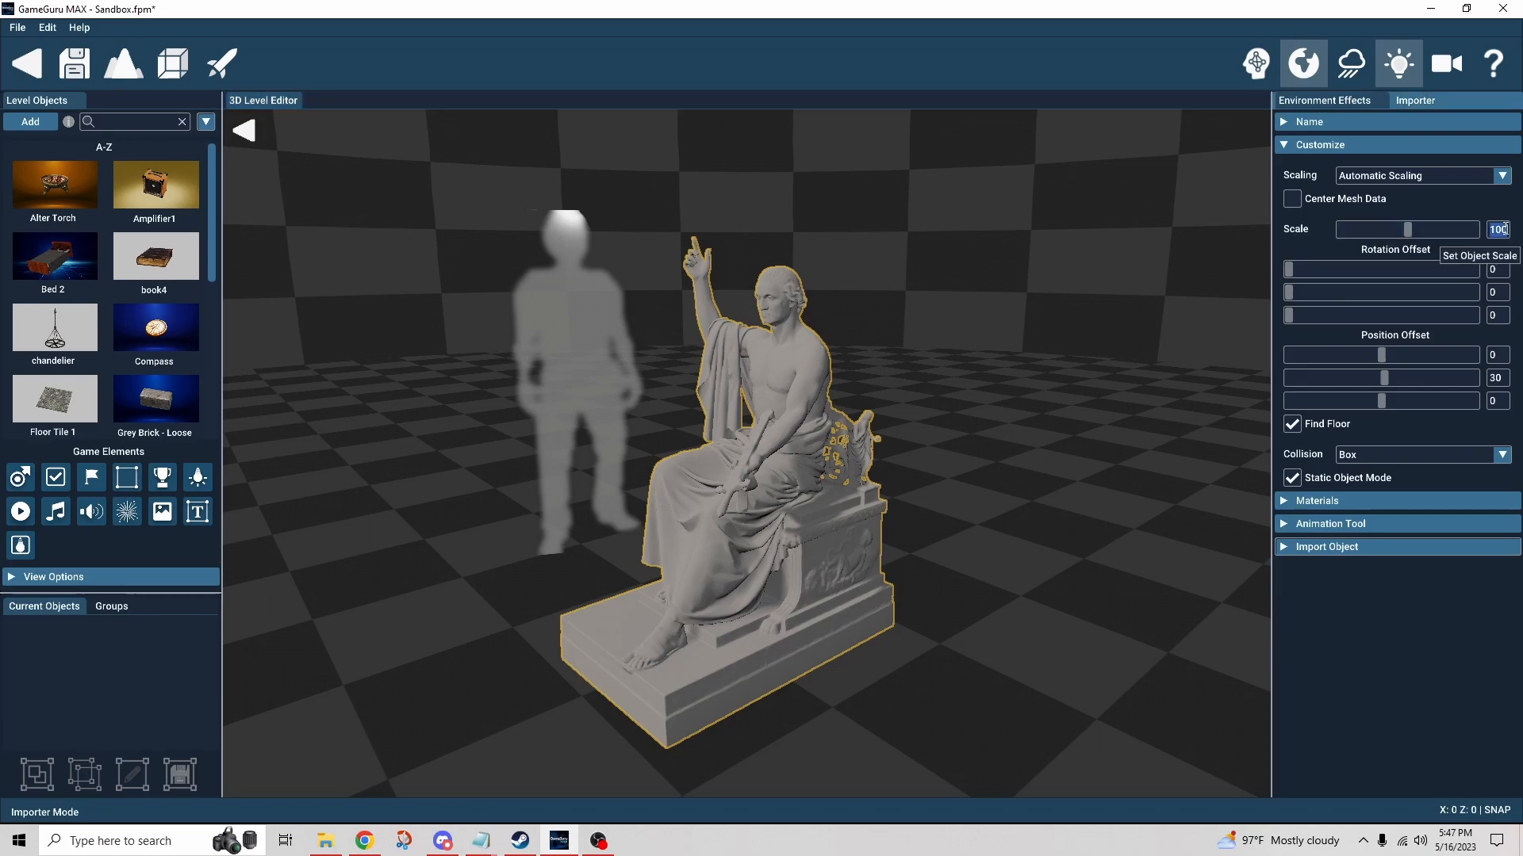
text(150)
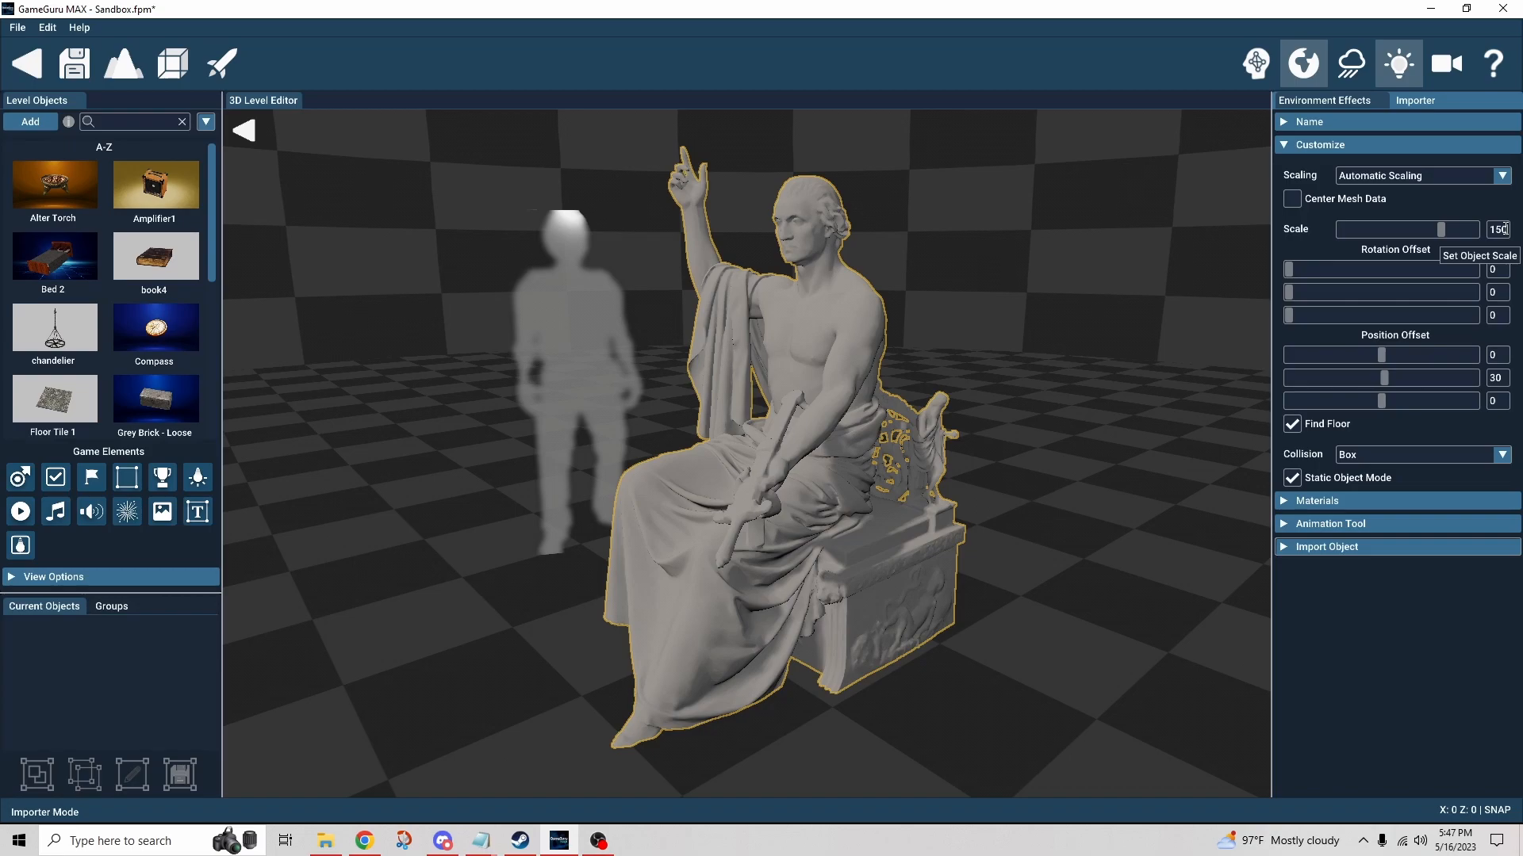
right_drag(1116, 440, 1022, 435)
key(s)
key(w)
key(s)
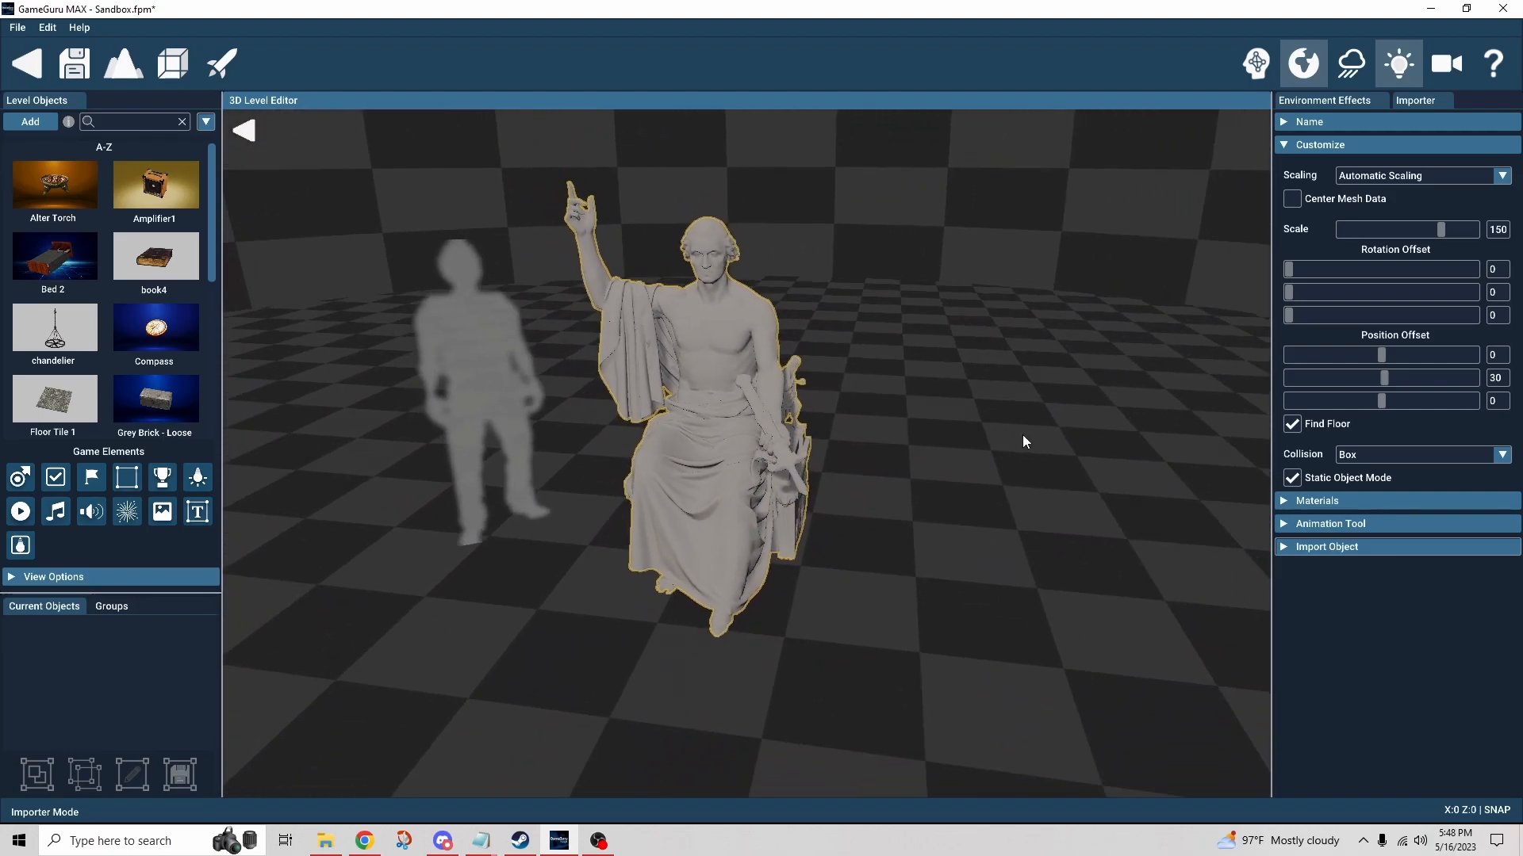
Assign Marble012_1K_Color.png from the Textures folder as the statue's Albedo texture.
click(1286, 500)
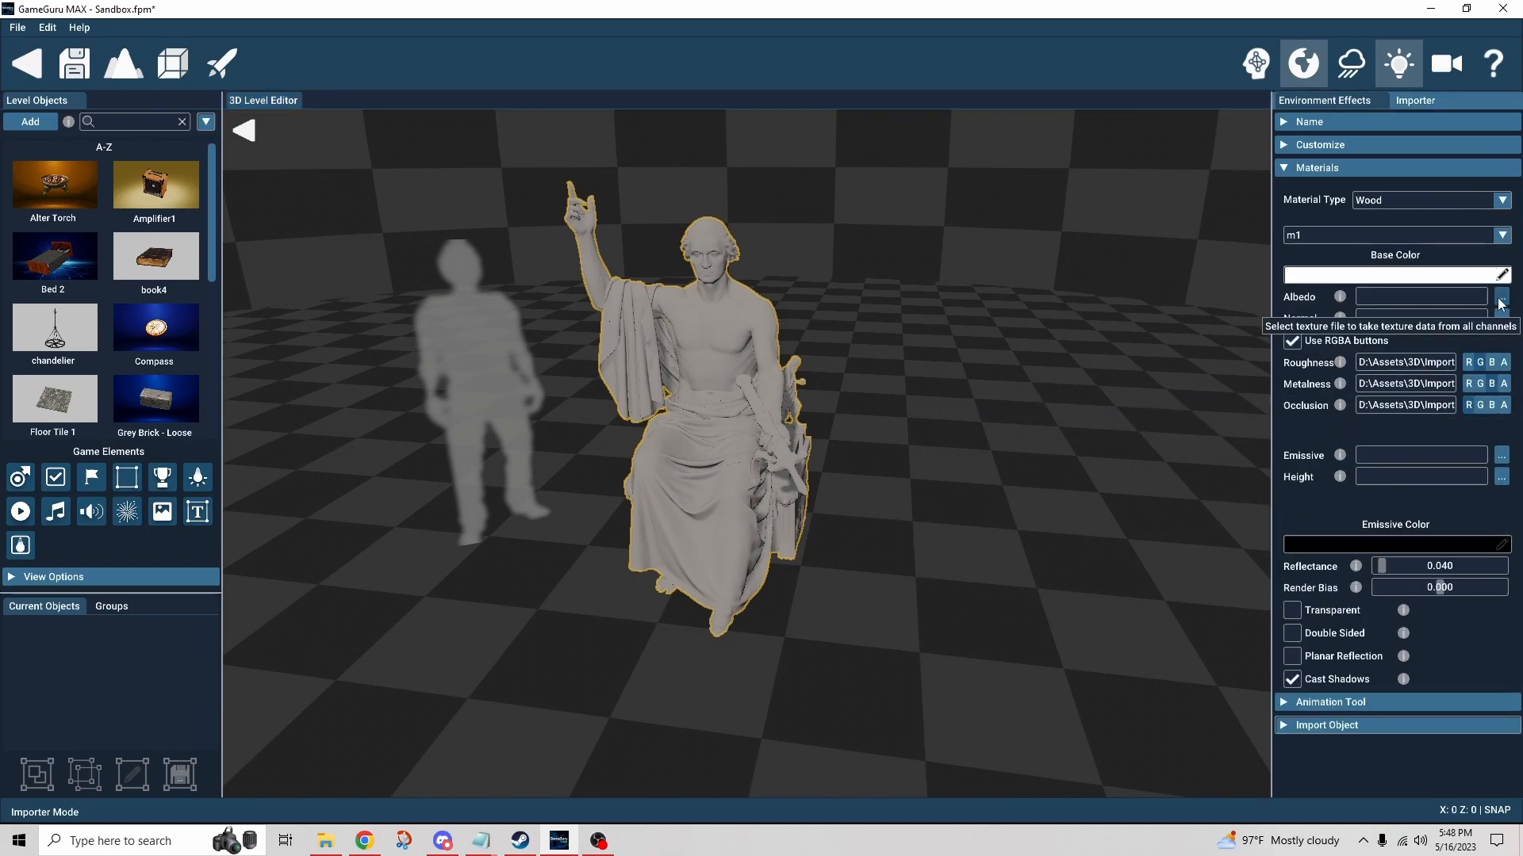
click(1463, 302)
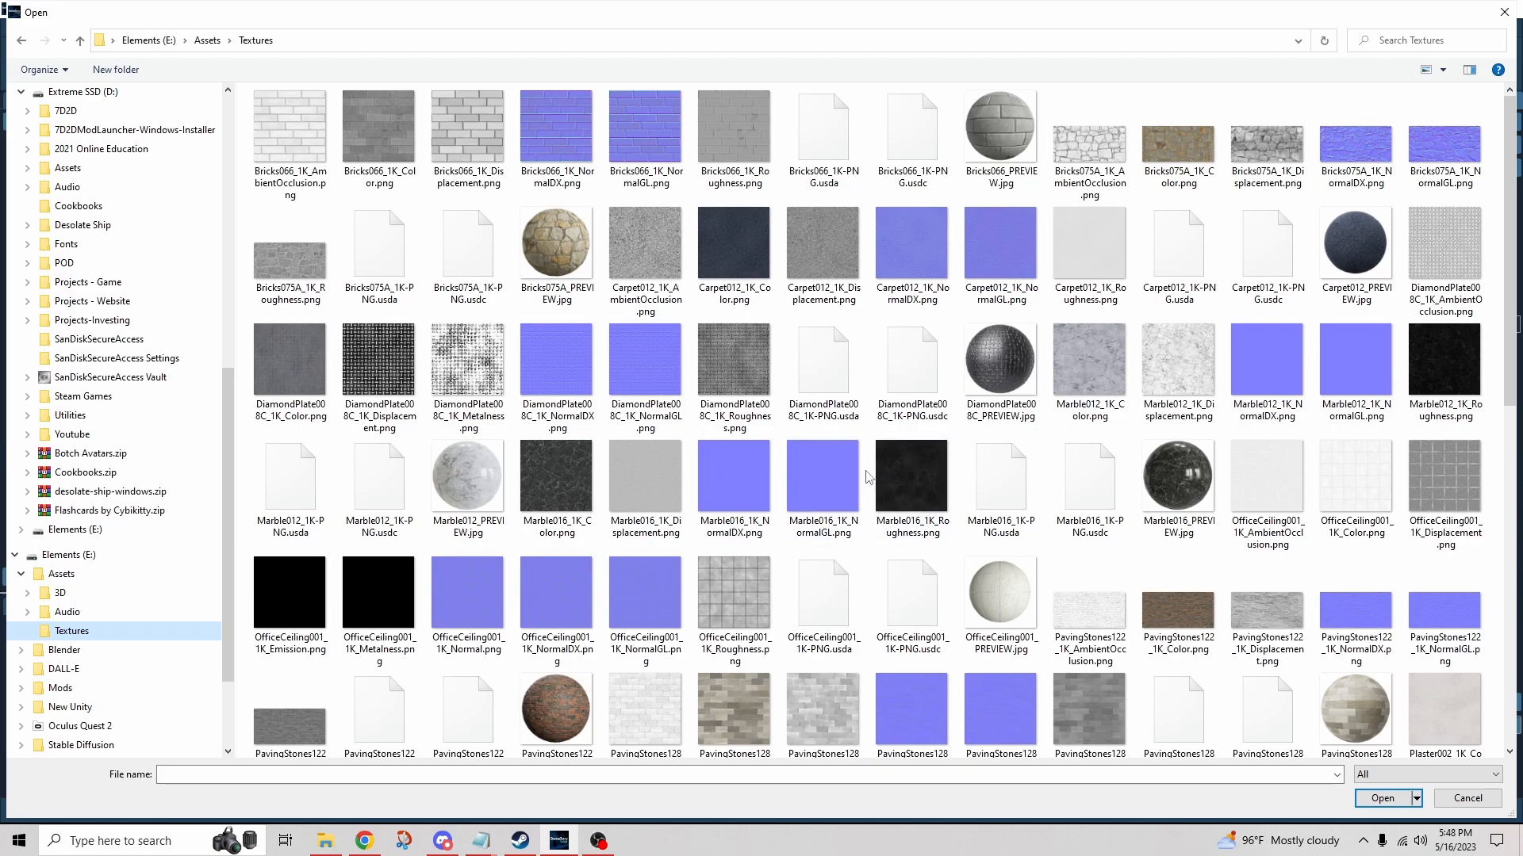
scroll(869, 477, down, 5)
scroll(869, 476, down, 1)
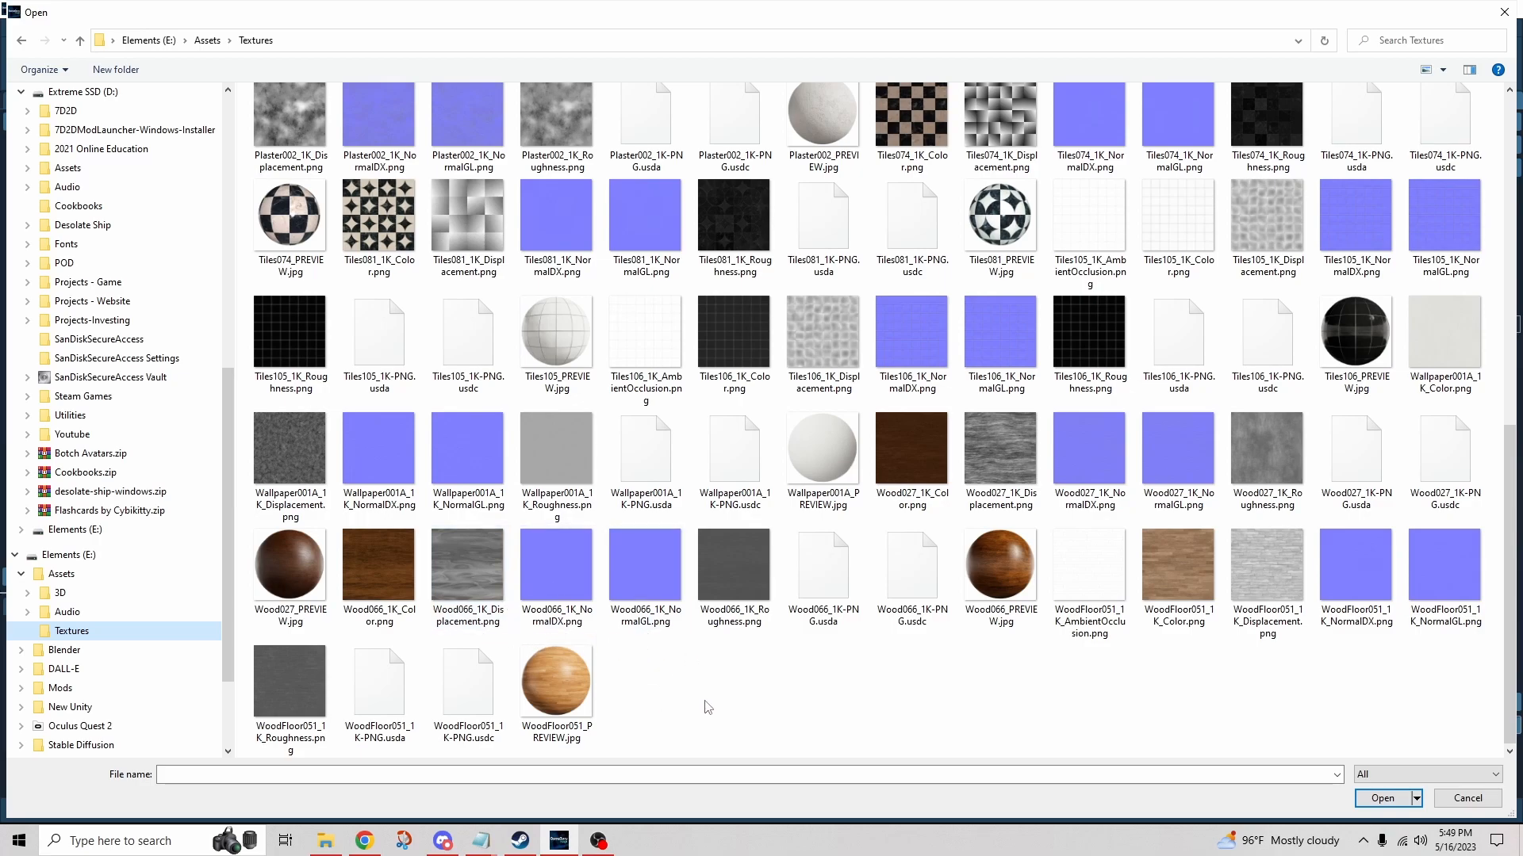
scroll(754, 694, up, 1)
scroll(797, 678, down, 1)
scroll(797, 673, up, 5)
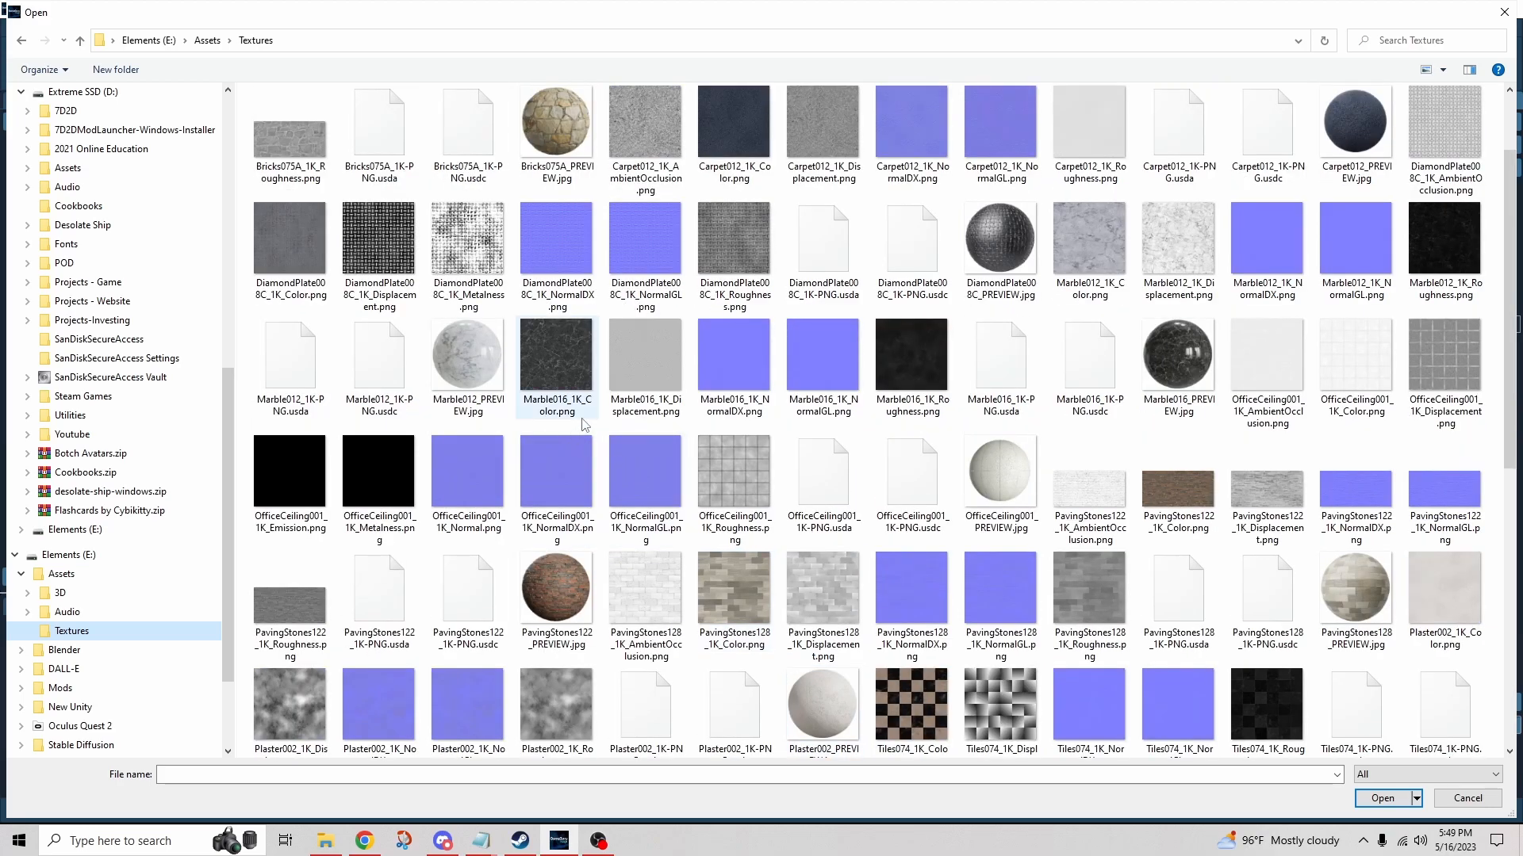
click(1093, 253)
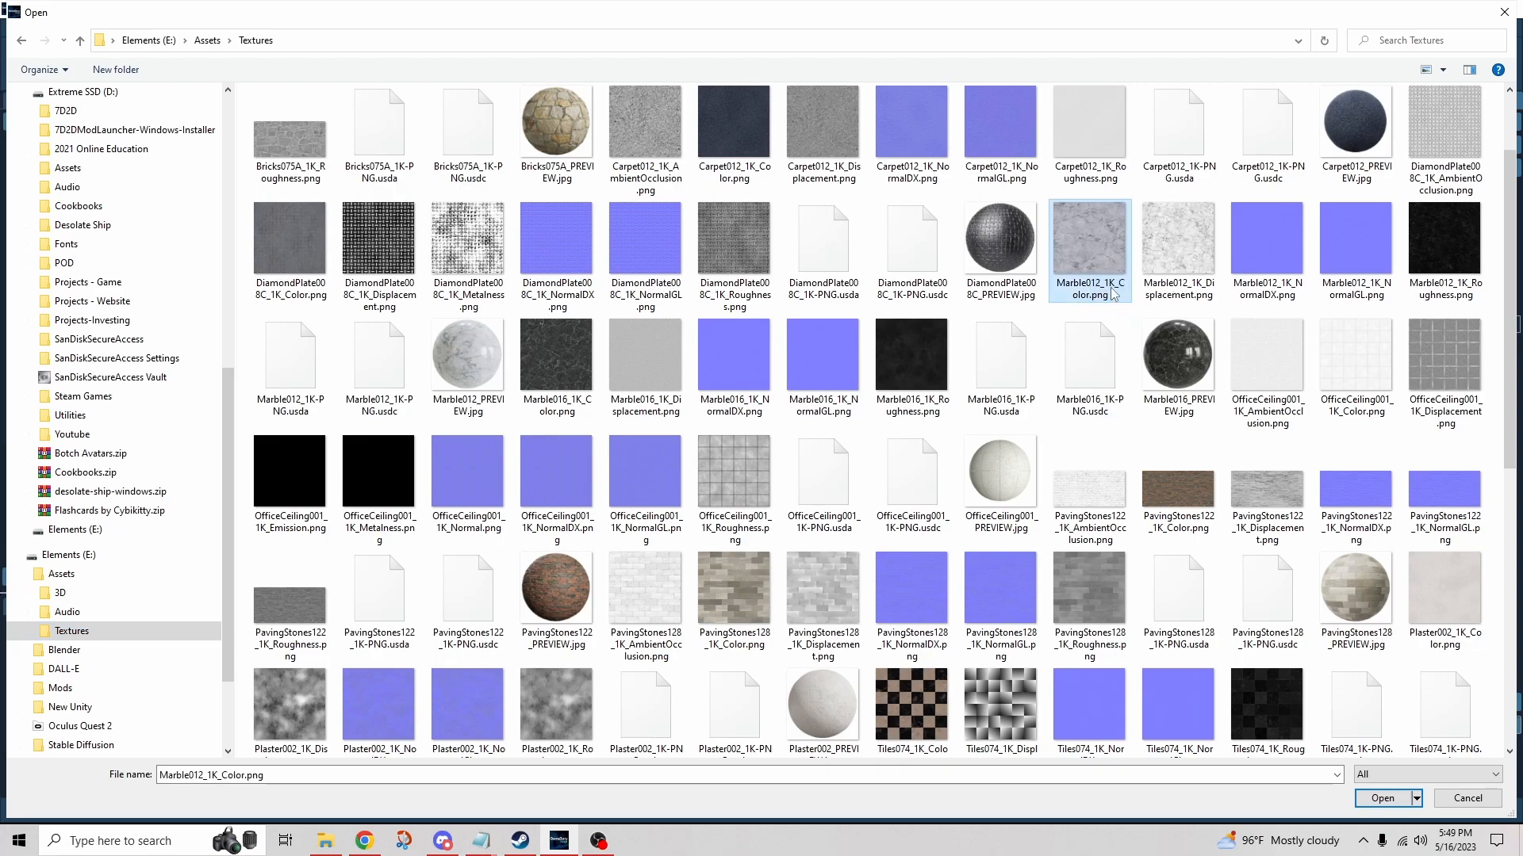
double_click(1095, 264)
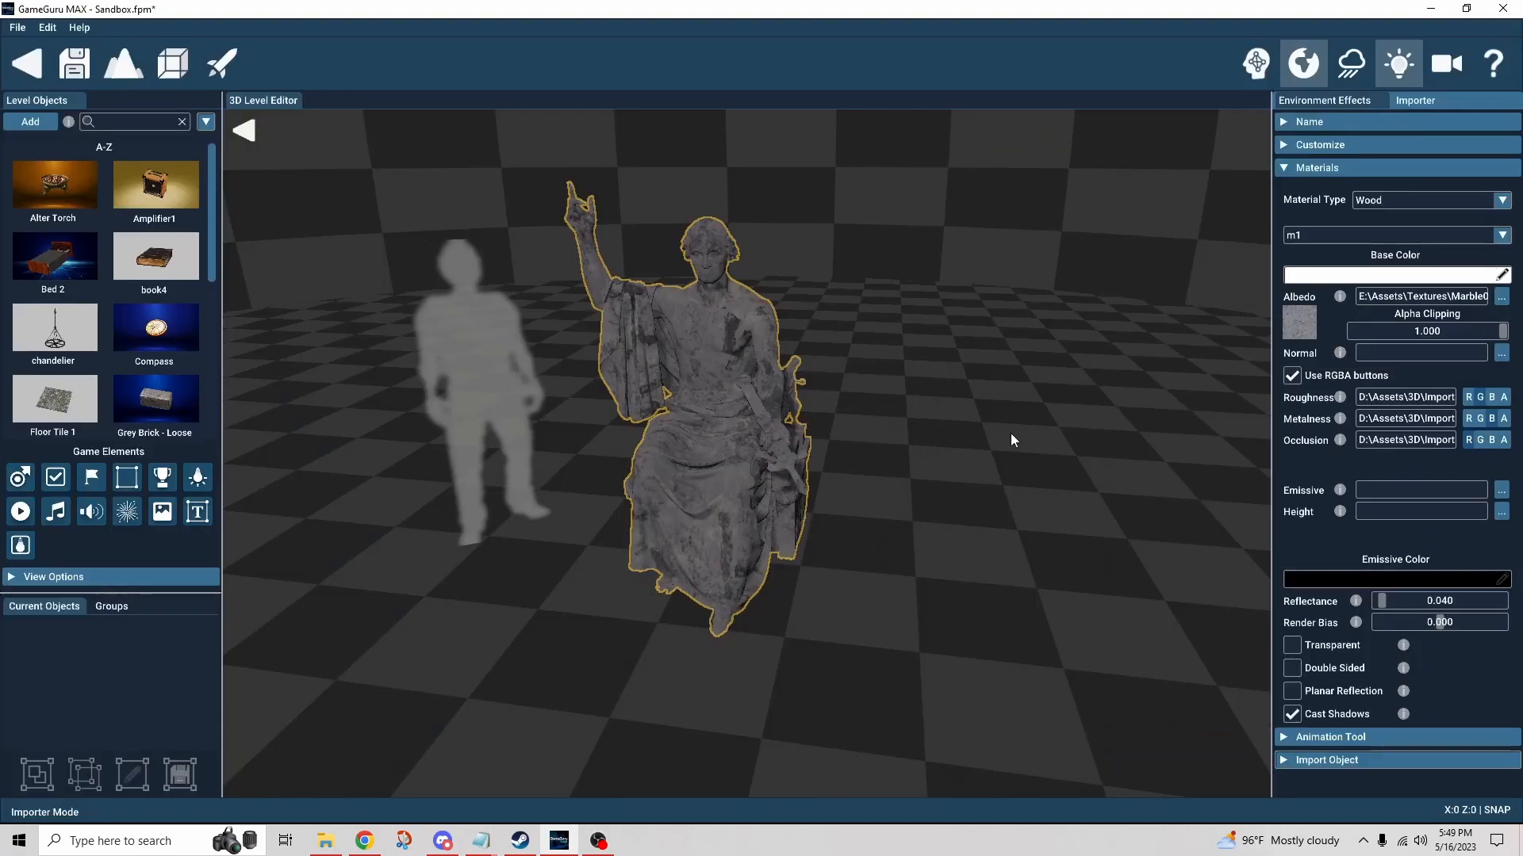
Assign Marble012_1K_NormalGL.png as the statue's Normal texture and Marble012_1K_Roughness.png as its Roughness texture.
click(1501, 357)
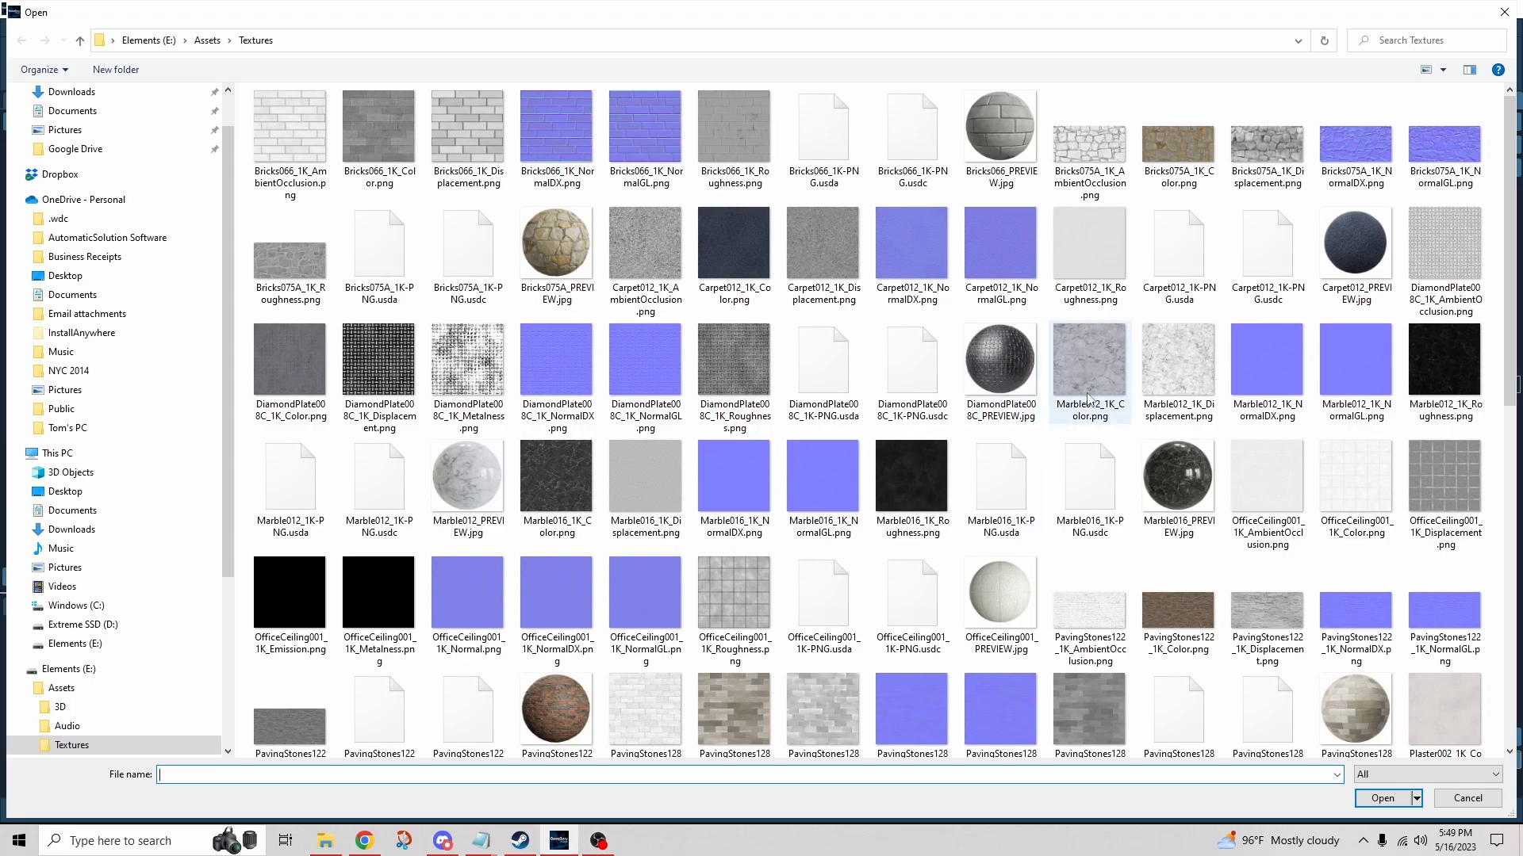
double_click(1353, 369)
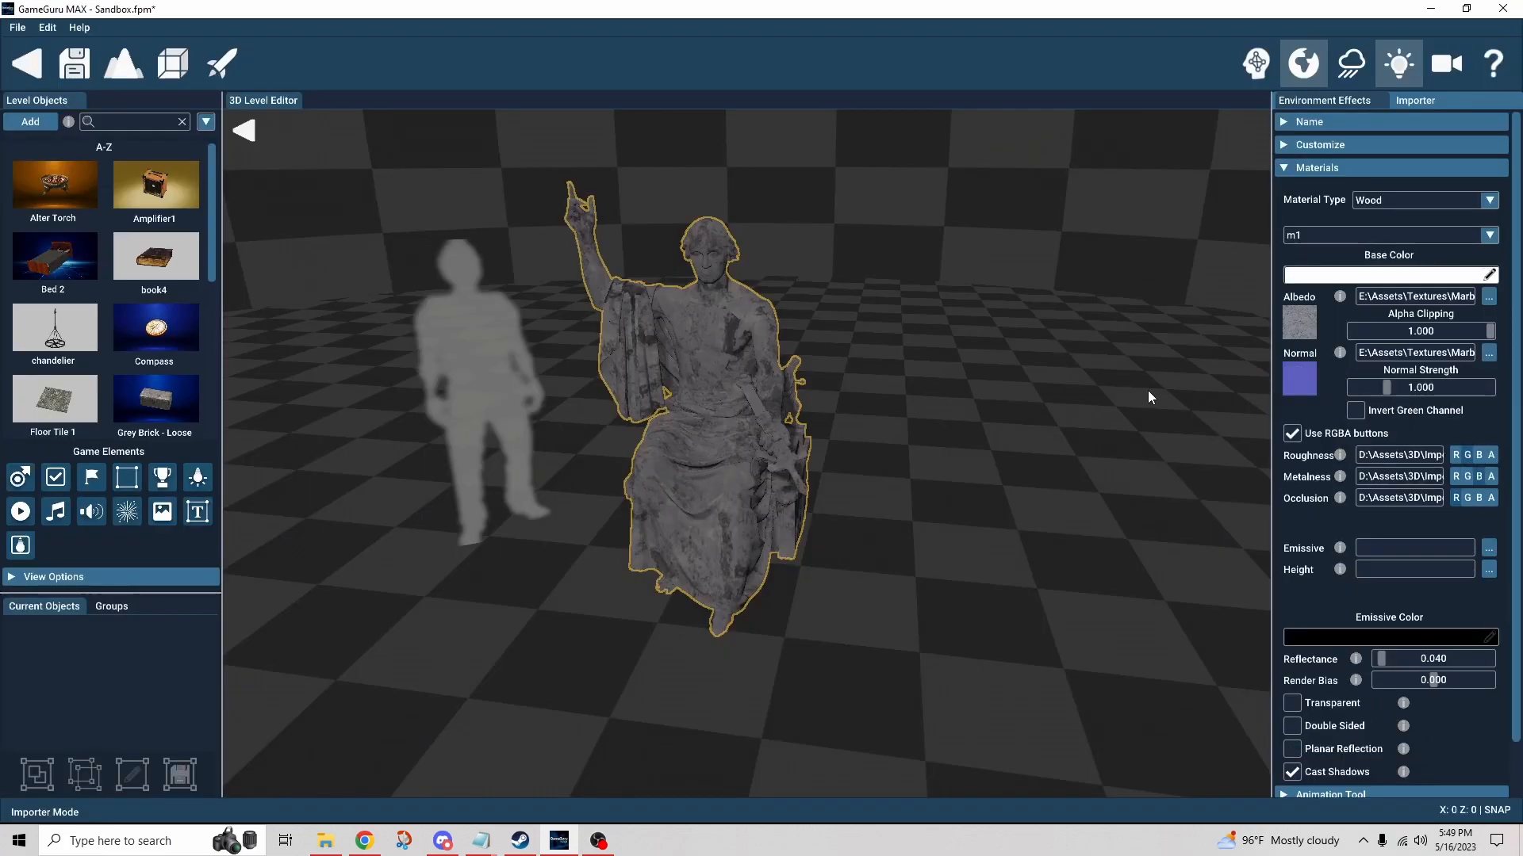
click(1399, 454)
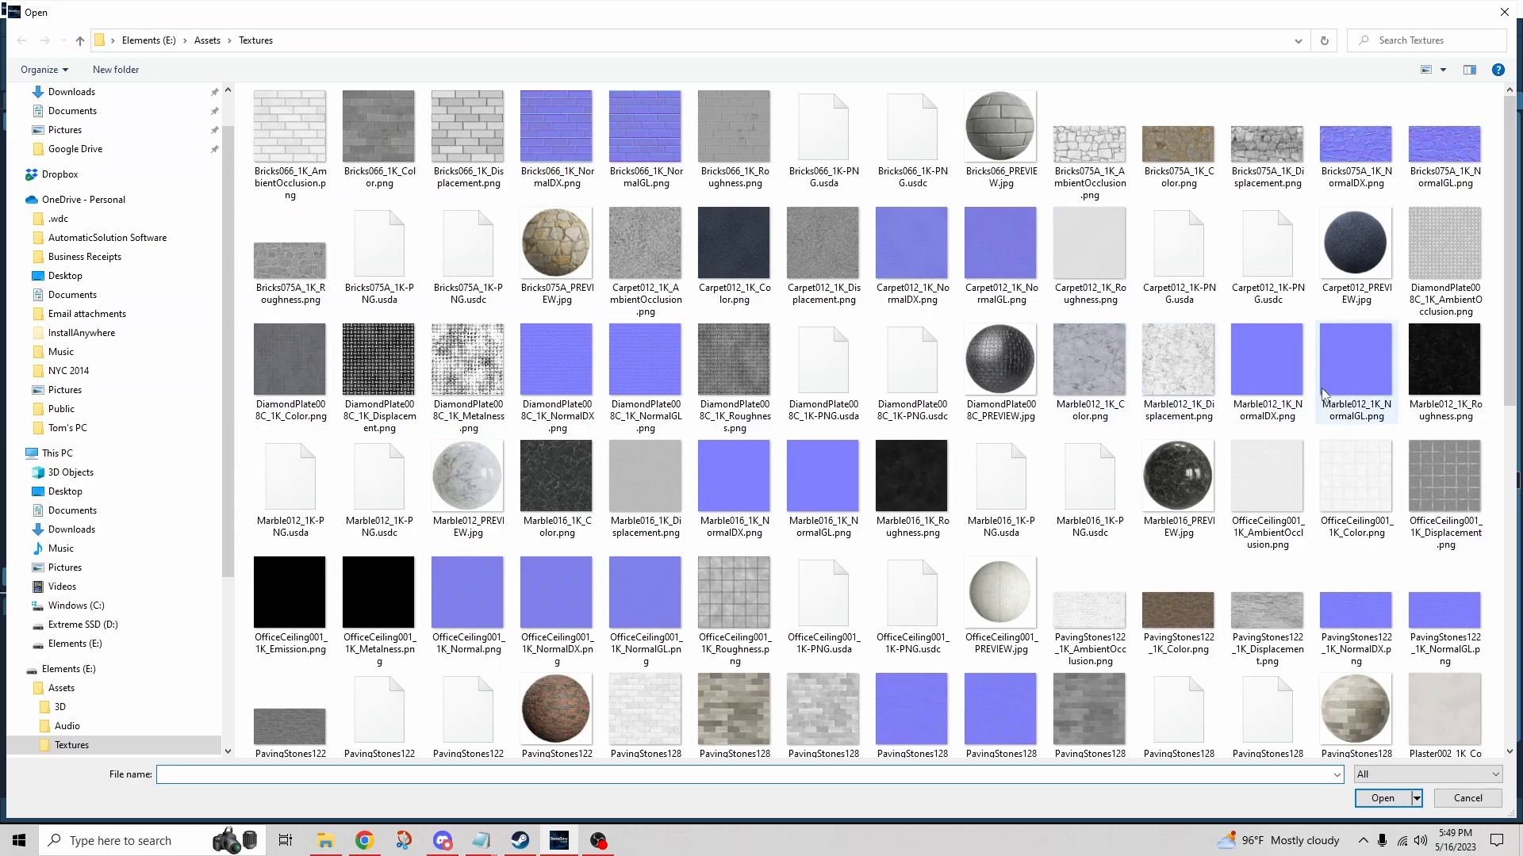
click(1420, 374)
double_click(1421, 374)
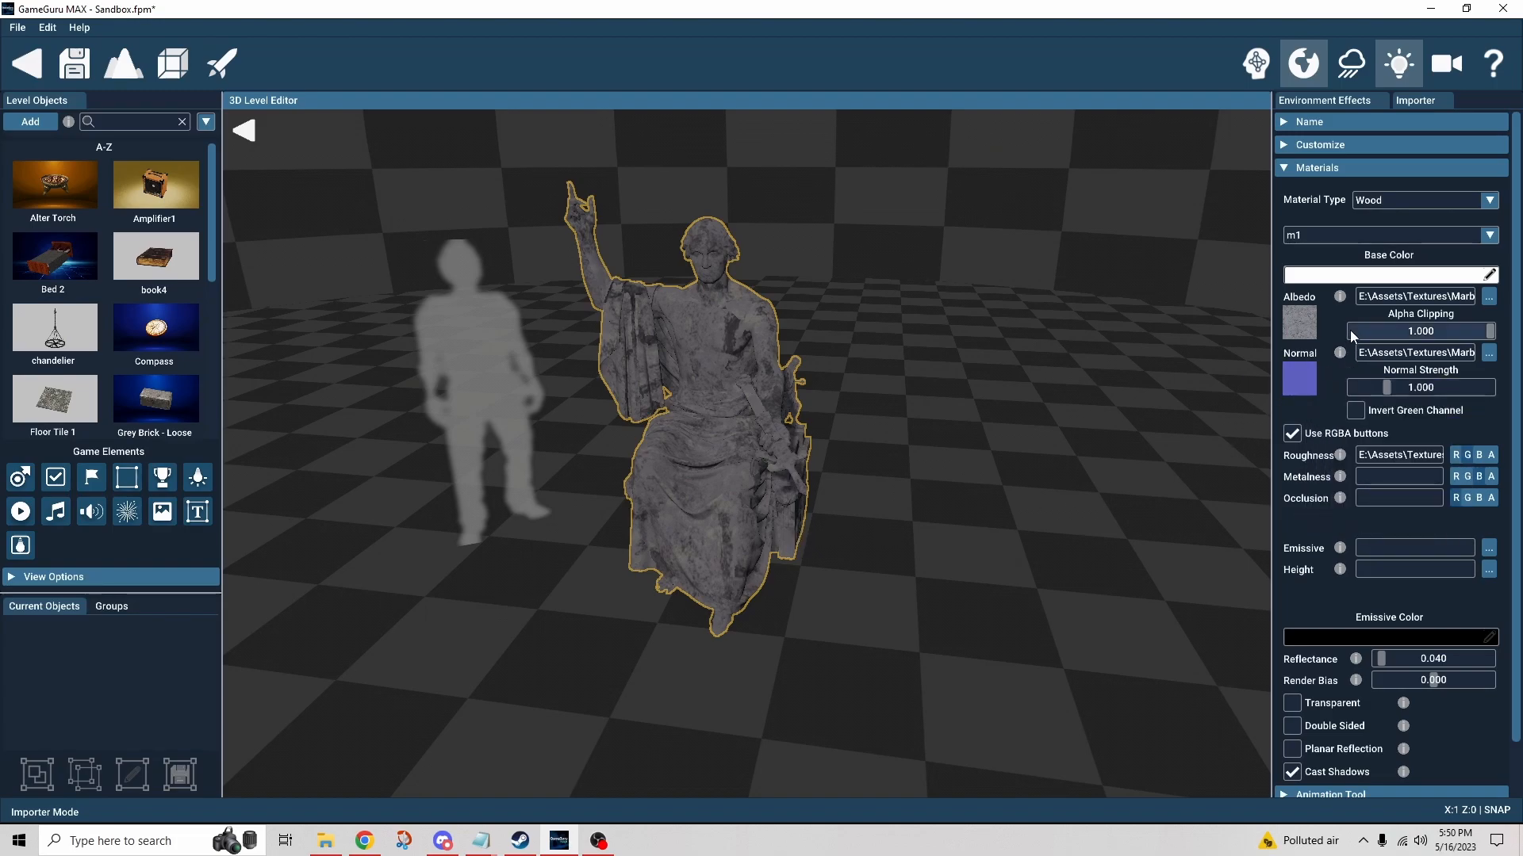
Replace the statue's Albedo texture with WoodFloor051_1K_Color.png and its Normal texture with WoodFloor051_1K_NormalGL.png.
click(1489, 298)
scroll(1139, 579, down, 10)
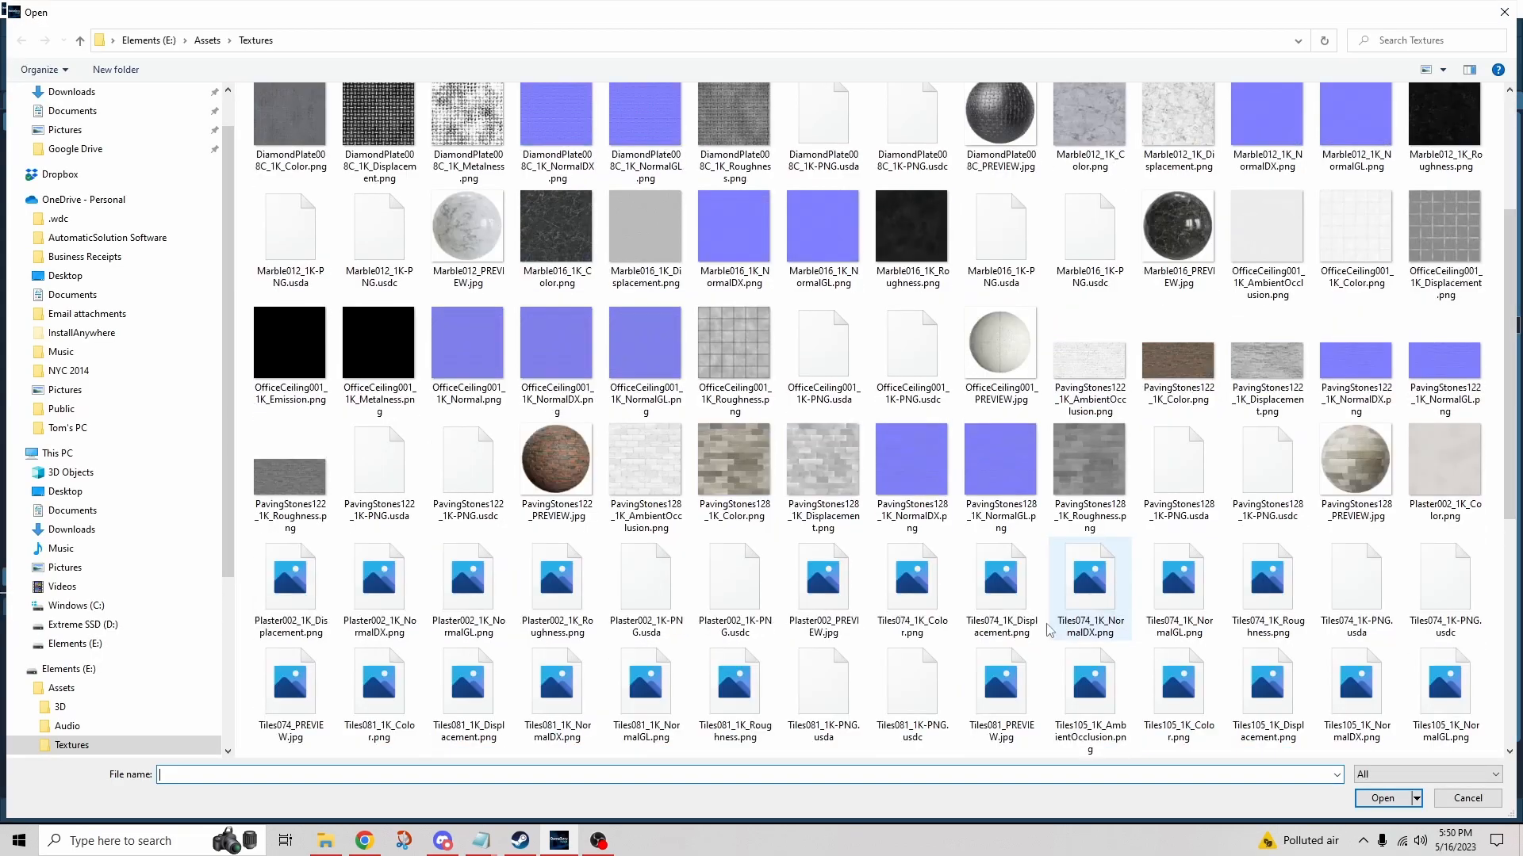
double_click(1164, 573)
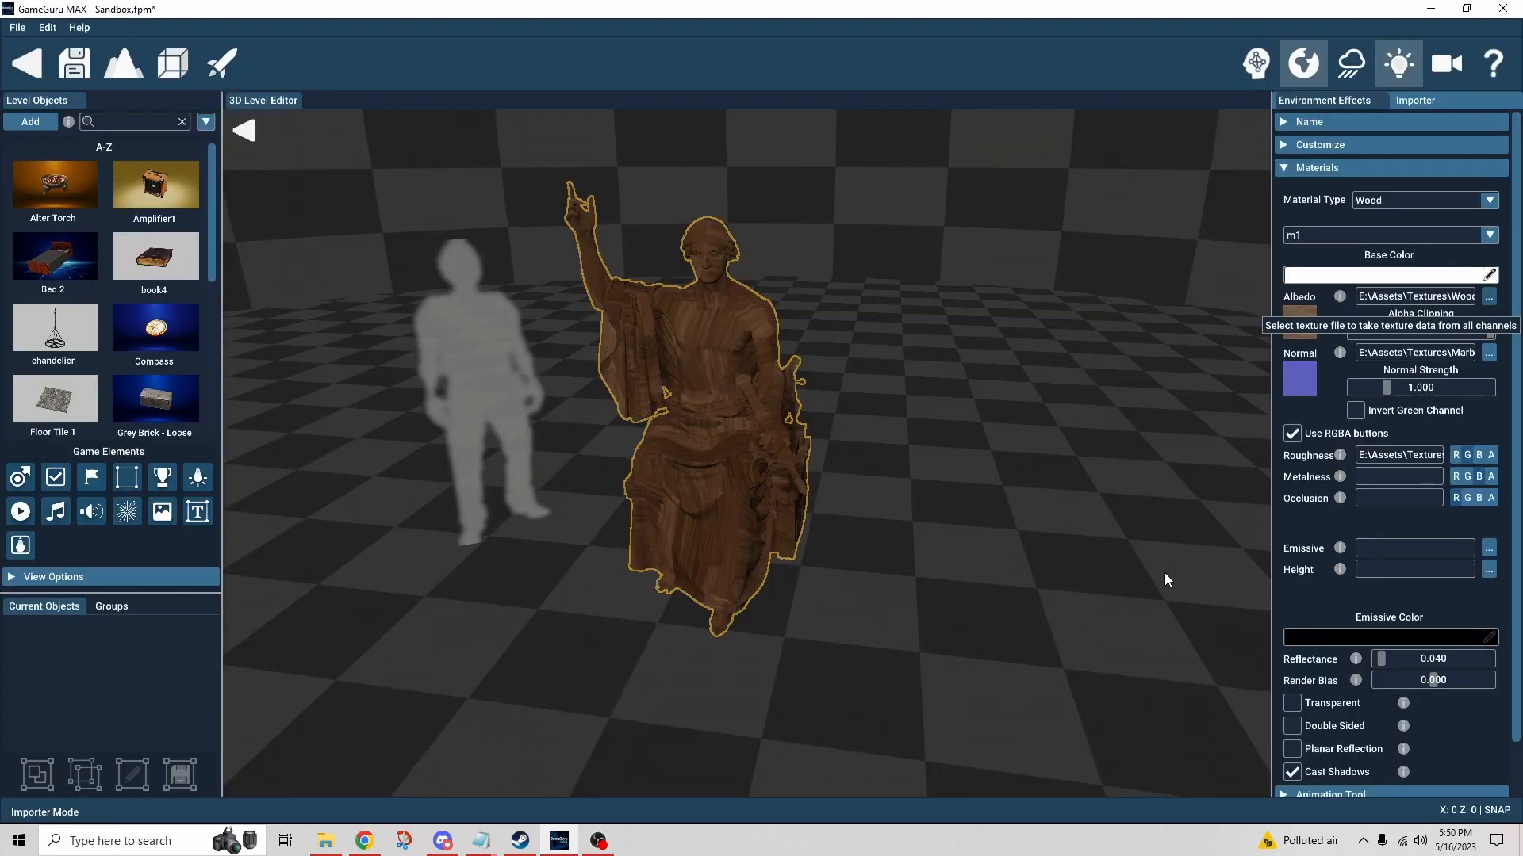
click(1489, 354)
scroll(1222, 683, down, 10)
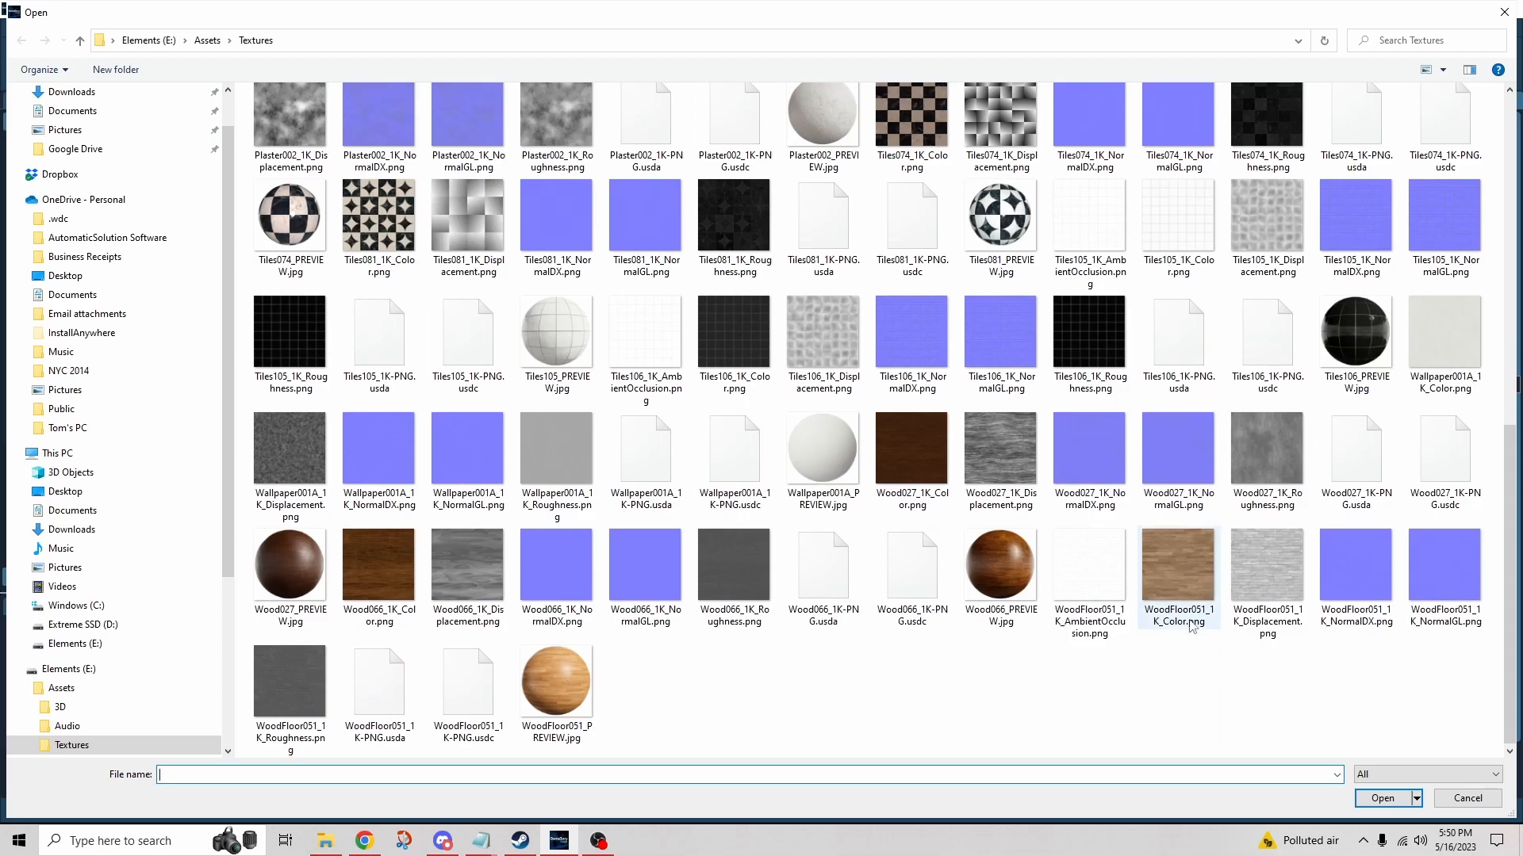
click(1443, 580)
click(1368, 797)
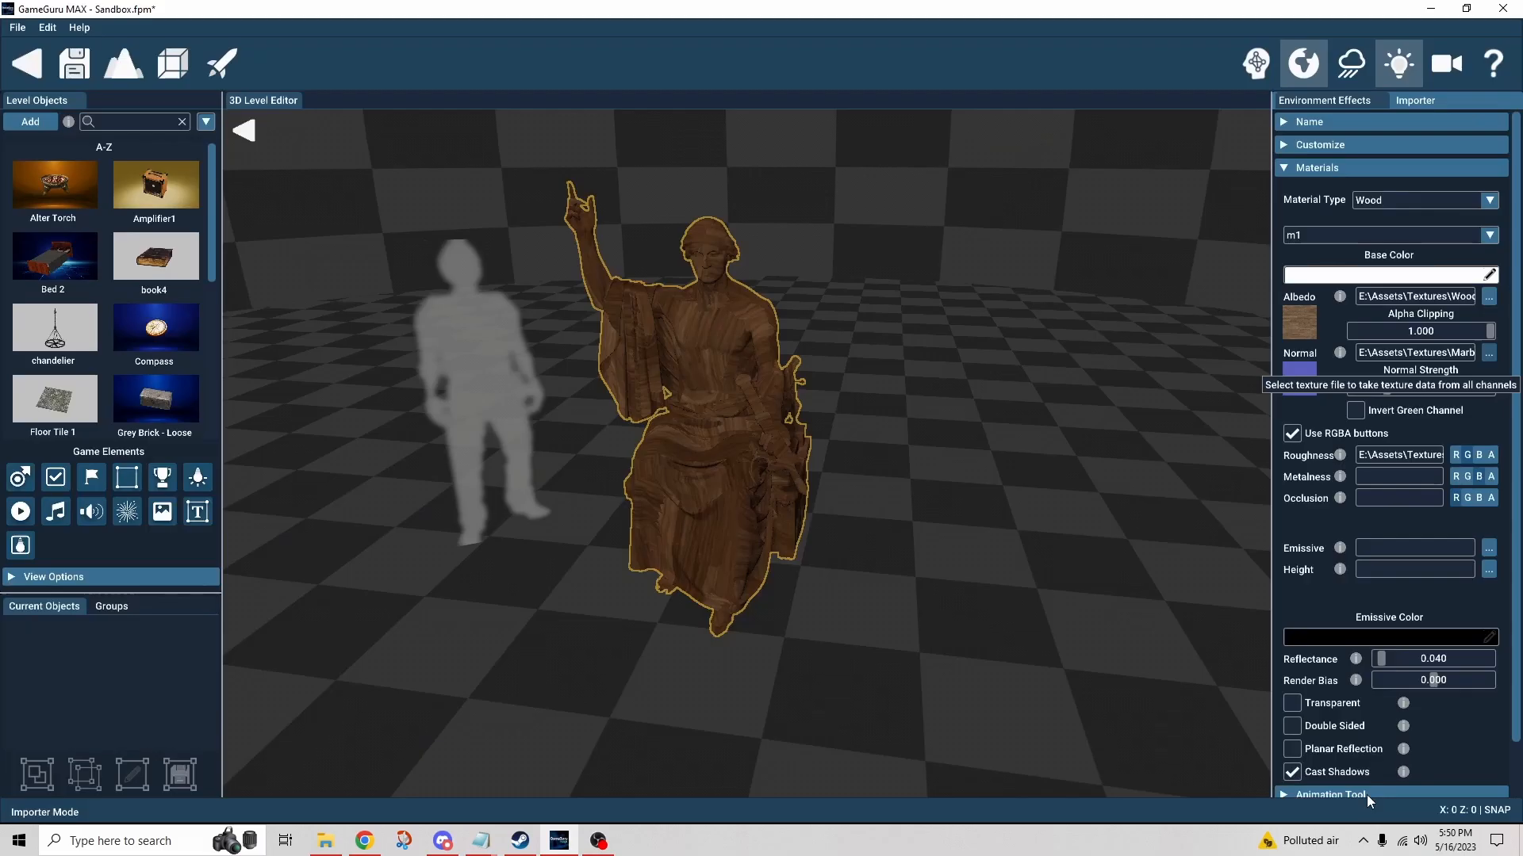
Replace the statue's Roughness texture with WoodFloor051_1K_Roughness.png.
click(1469, 455)
scroll(1265, 576, down, 10)
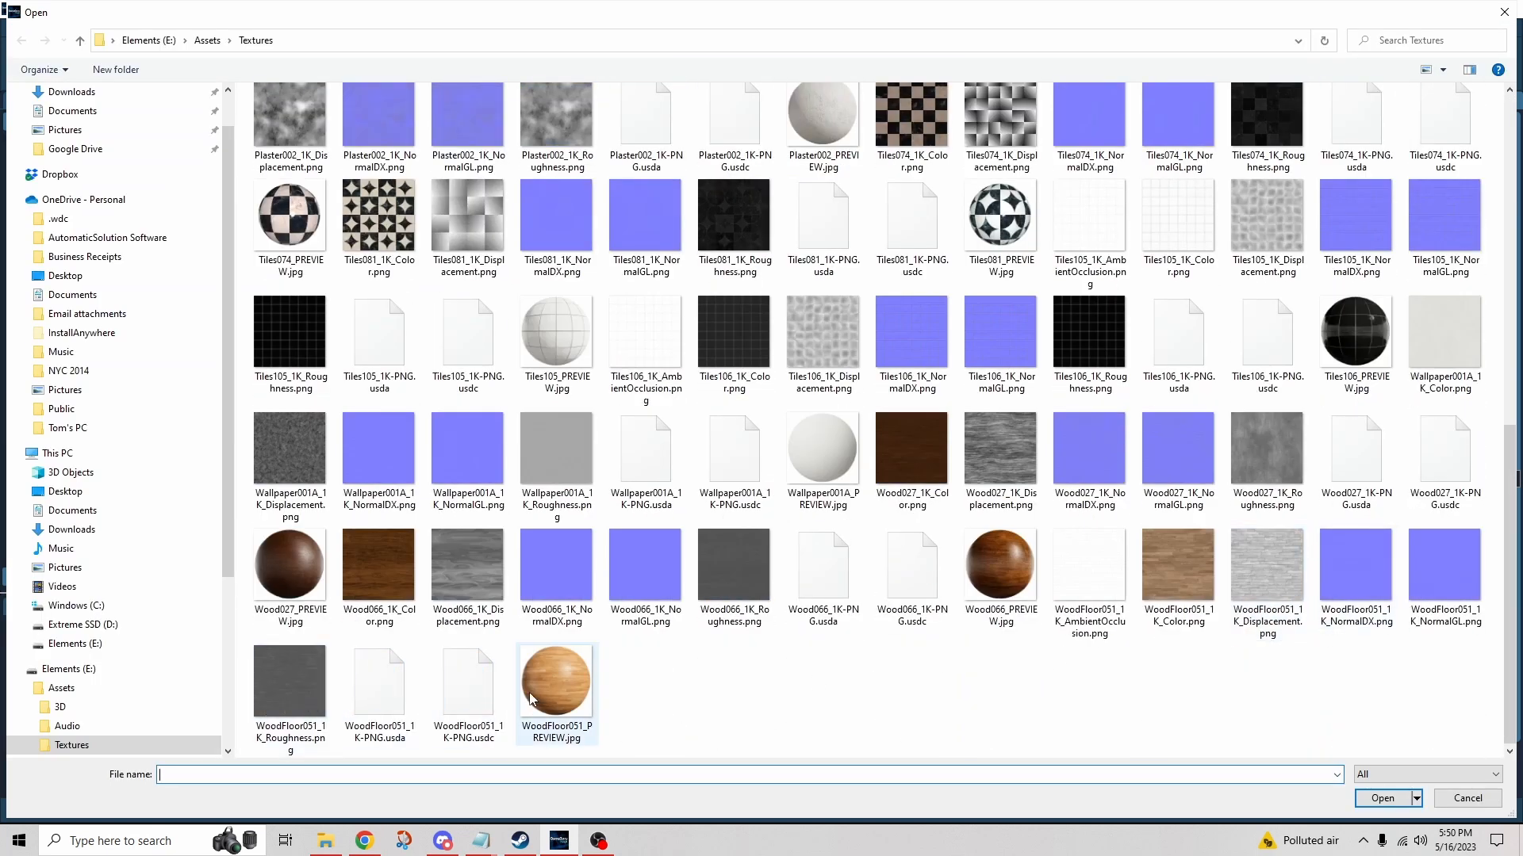
double_click(301, 695)
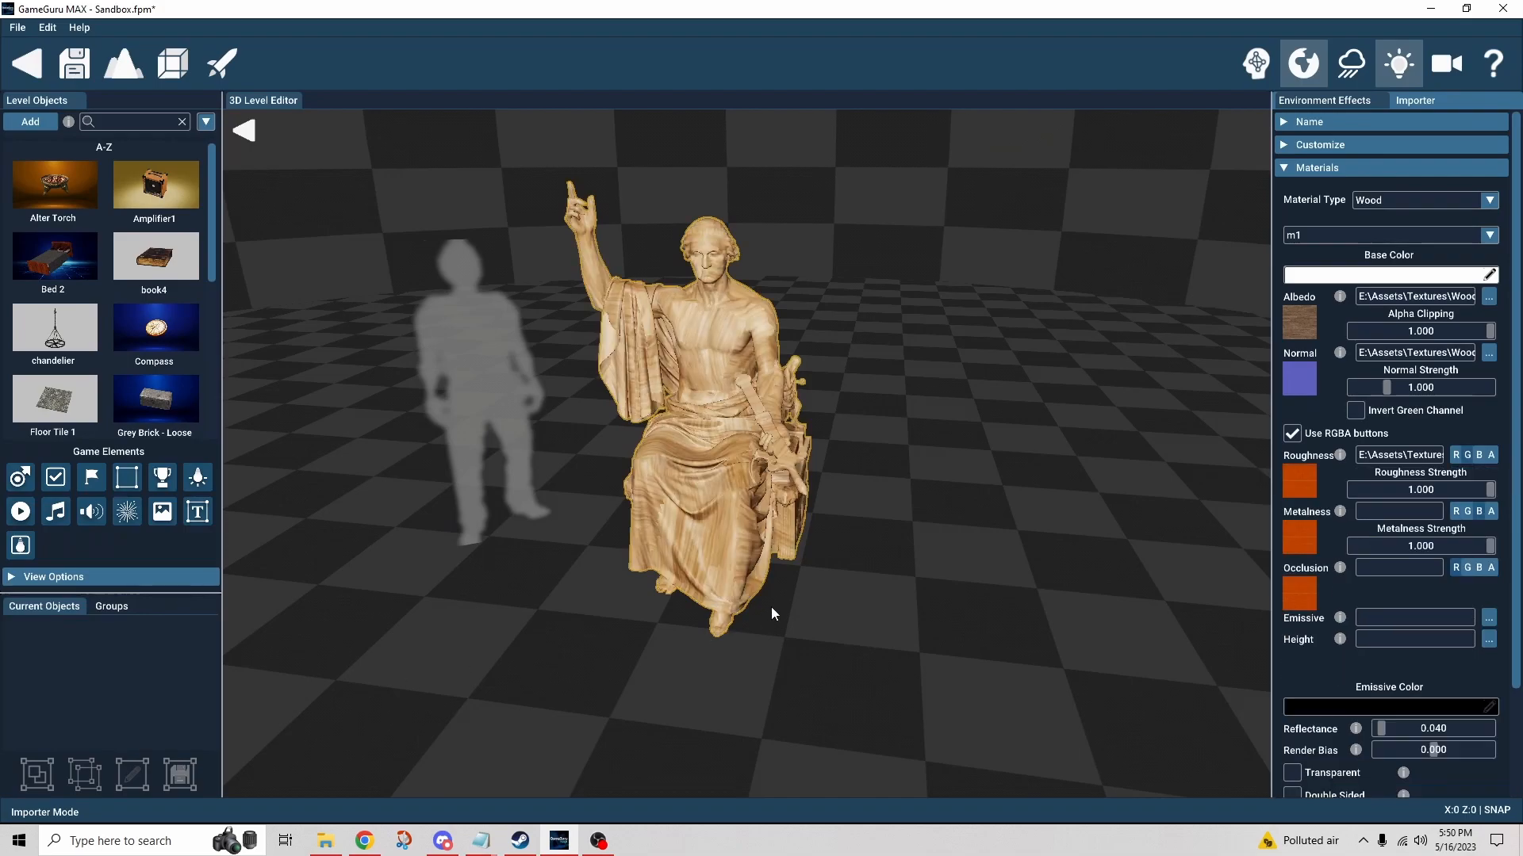